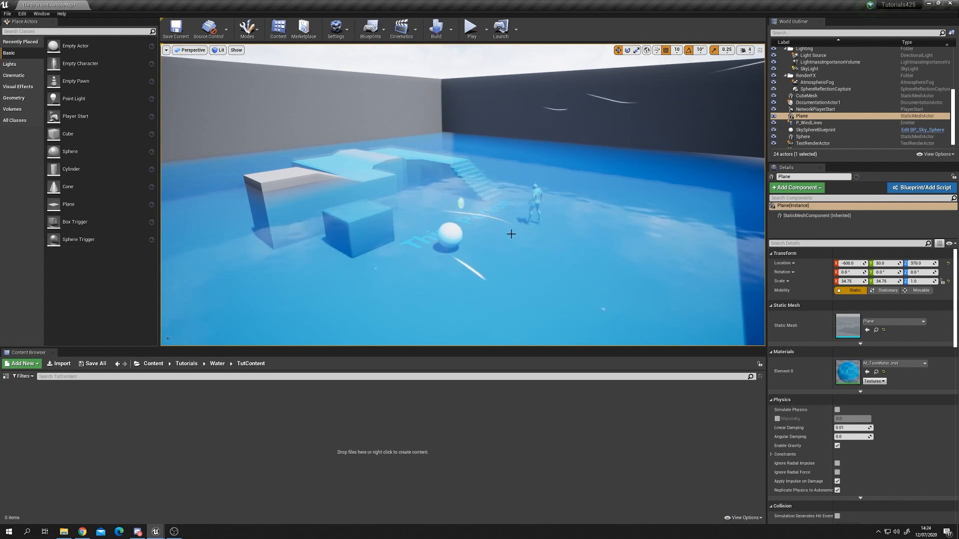
Step: Navigate around the pool scene to examine the blue water plane
right_drag(511, 234, 525, 215)
key(w)
key(s)
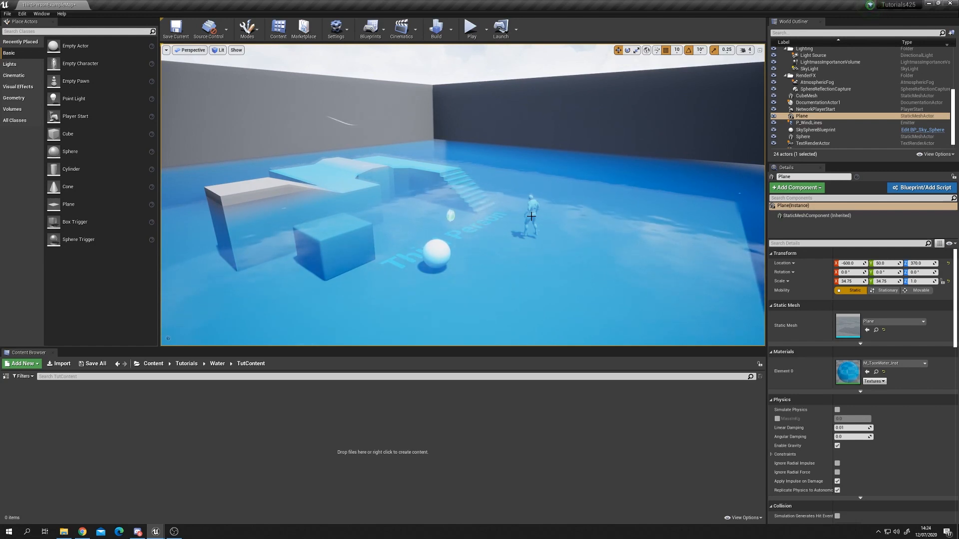
right_drag(544, 223, 523, 223)
key(w)
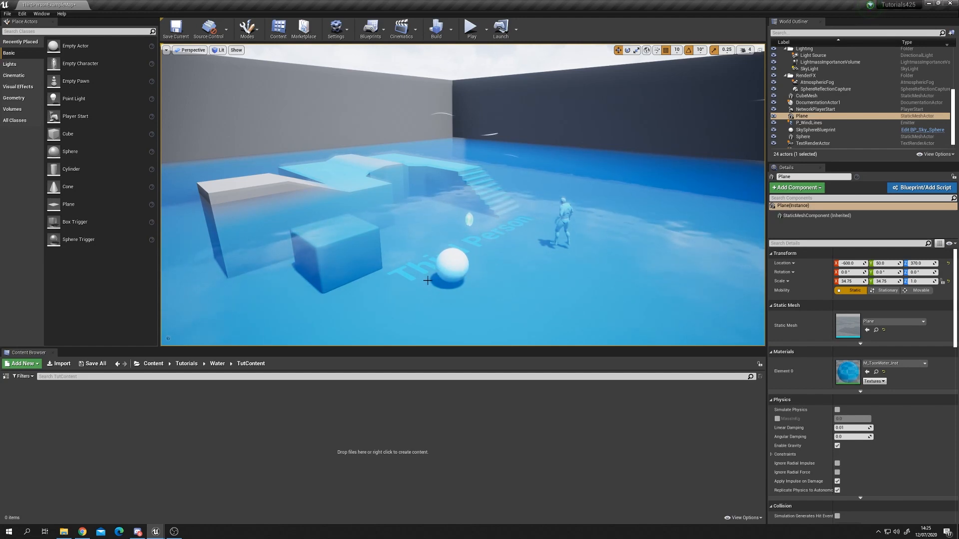
mouse_move(489, 203)
right_down()
mouse_move(490, 149)
mouse_move(489, 214)
mouse_move(489, 202)
right_up()
key(s)
key(g)
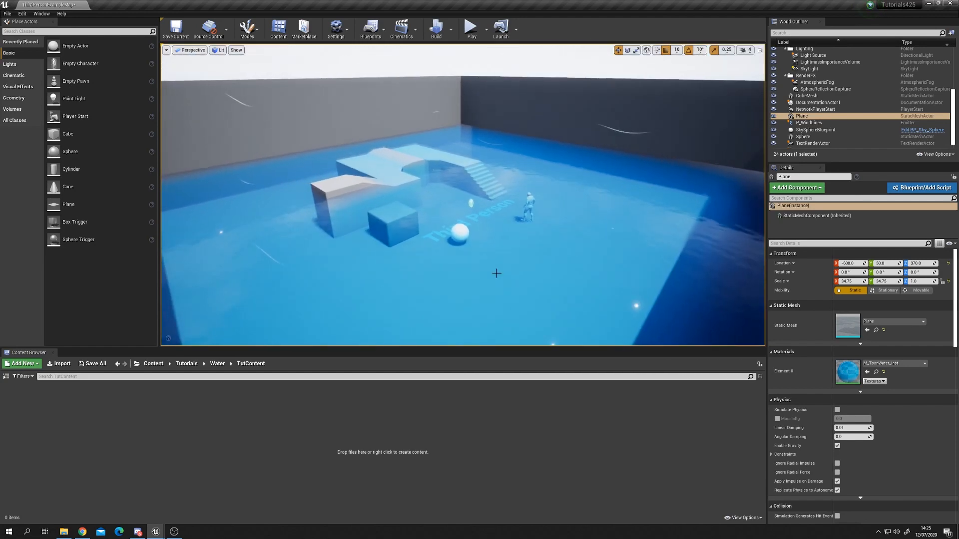
Step: Raise the water plane high above the pool, then move it back down to its original height
drag(500, 165, 506, 76)
right_drag(505, 76, 506, 100)
key(s)
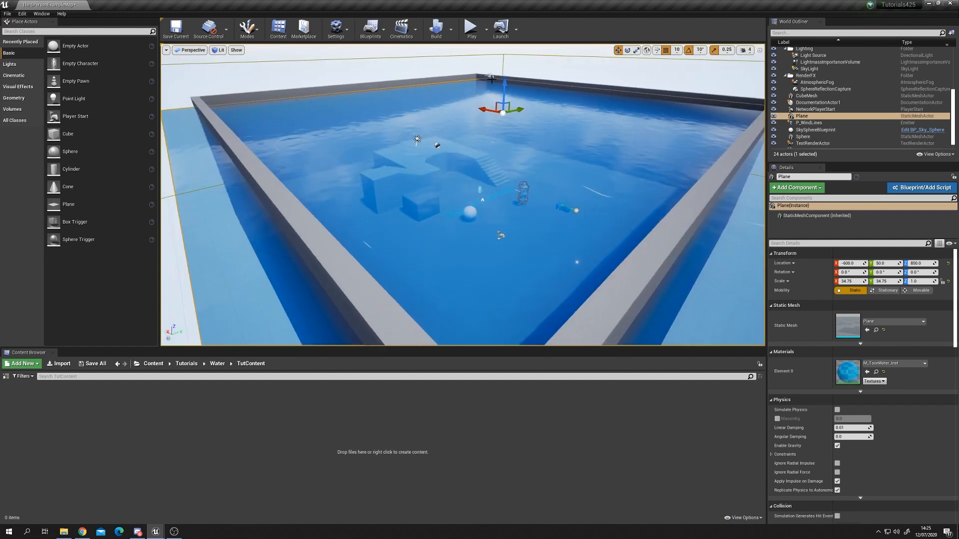
drag(506, 82, 508, 71)
right_drag(498, 120, 498, 108)
key(w)
drag(492, 113, 496, 207)
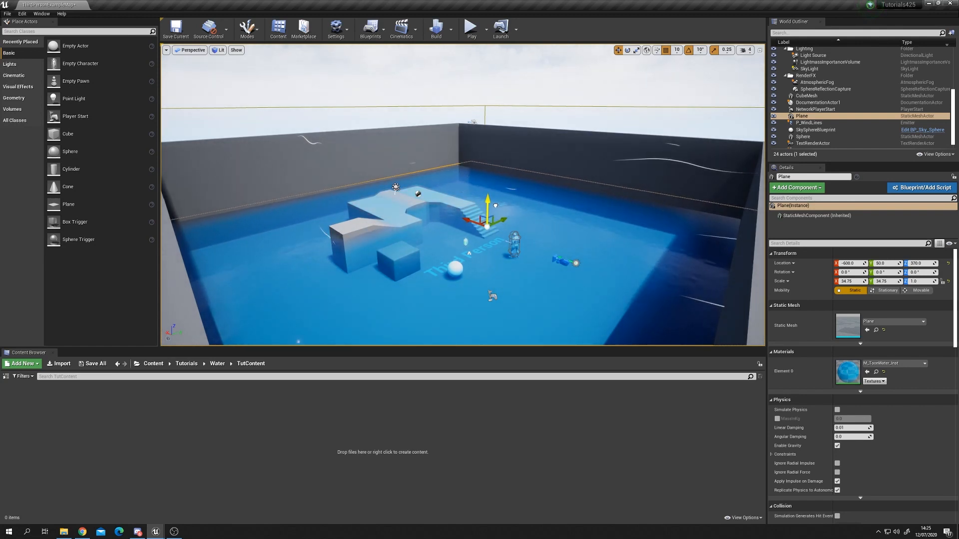
Step: Fly the camera closer to examine the water surface near the player start
key(w)
mouse_move(504, 213)
right_down()
mouse_move(507, 227)
mouse_move(525, 220)
mouse_move(530, 245)
mouse_move(599, 215)
mouse_move(494, 200)
right_up()
key(s)
right_drag(523, 232, 541, 248)
key(w)
key(s)
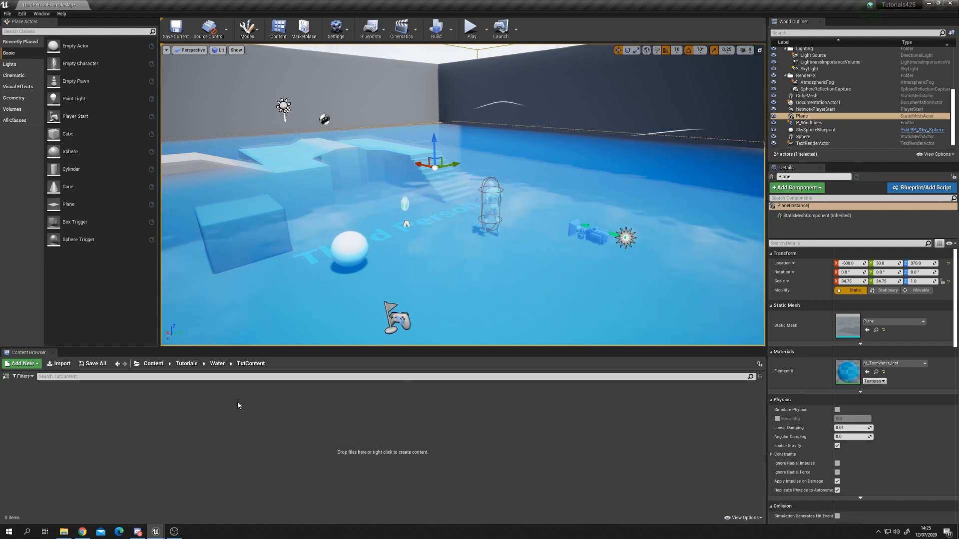
Step: Open the project's Water folder in File Explorer and copy the T_Caustics and T_WaterNormal asset files
click(64, 533)
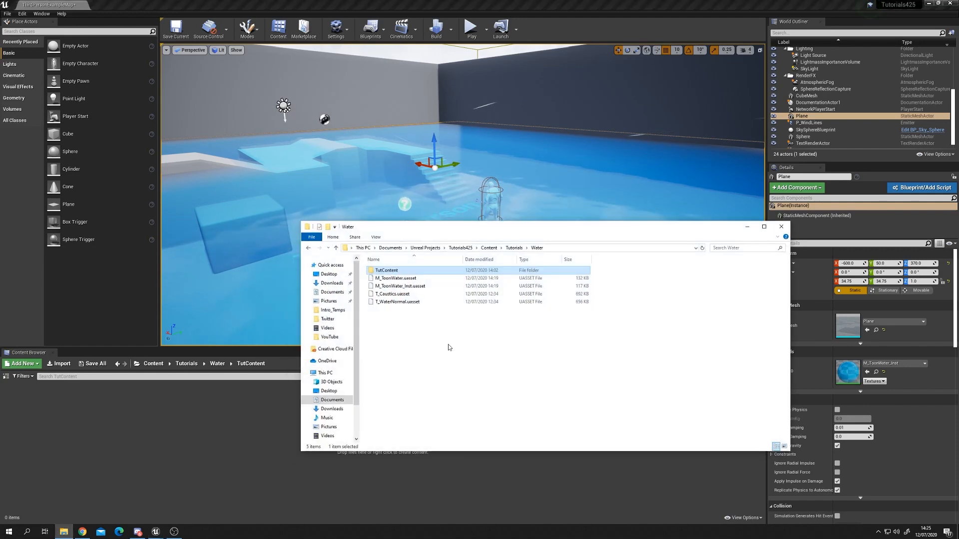
double_click(396, 271)
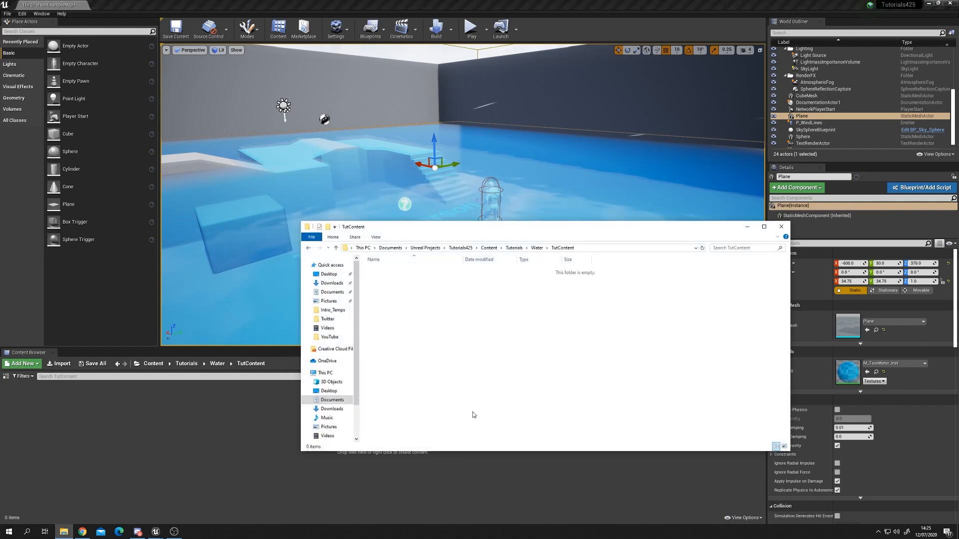
right_click(432, 342)
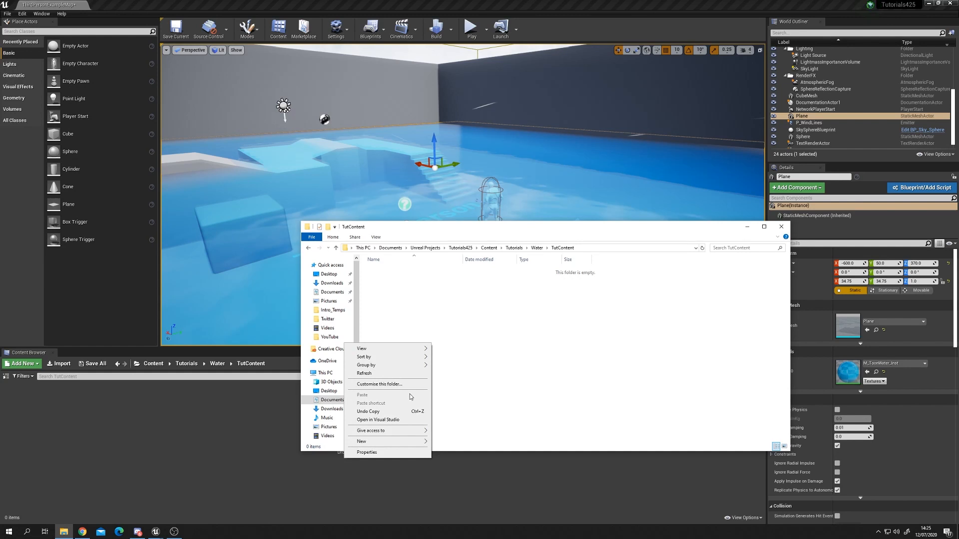
click(592, 317)
click(543, 250)
click(395, 294)
shift+click(398, 301)
right_click(403, 303)
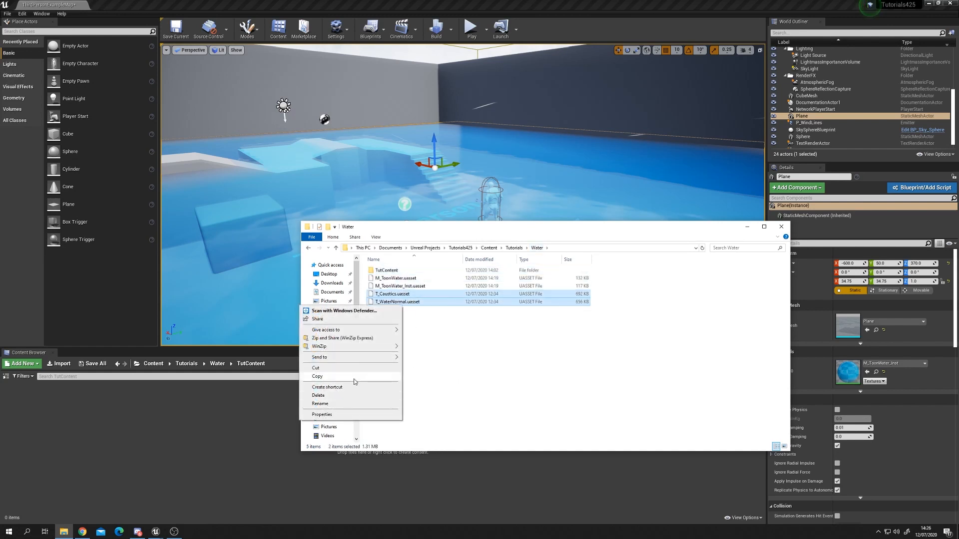
click(354, 377)
Step: Paste the two texture files into the TutContent folder and close the explorer window
double_click(388, 271)
right_click(411, 338)
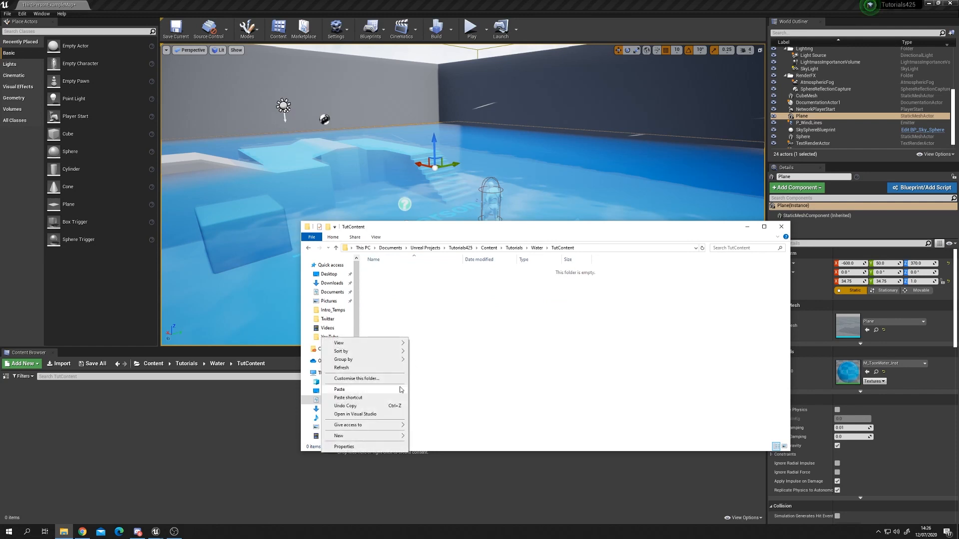
click(386, 393)
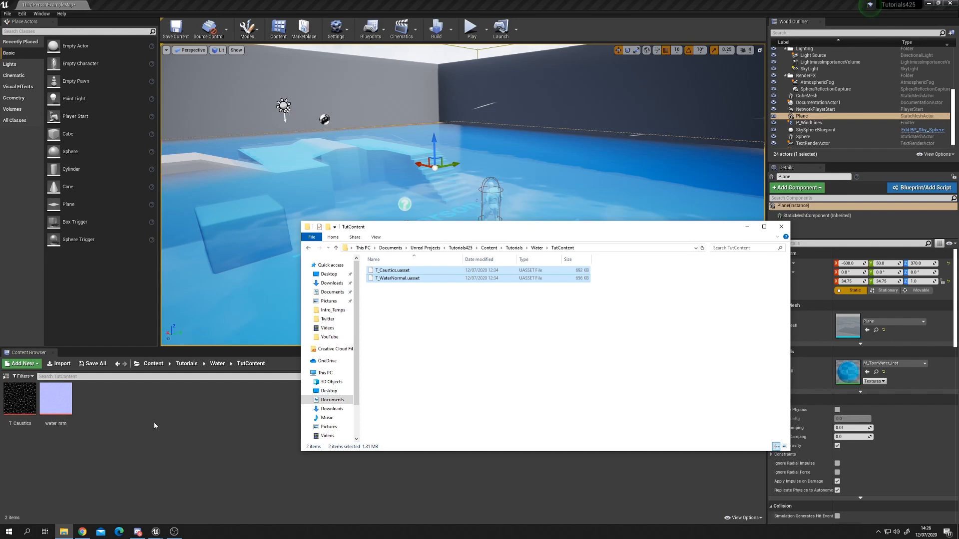
click(749, 228)
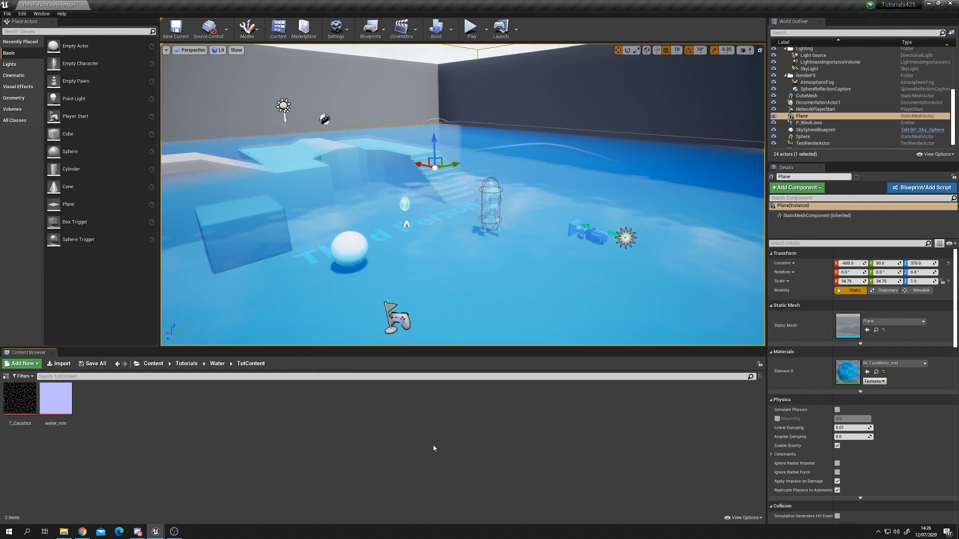
Step: Create a new material in the TutContent folder named M_ToonyWater
mouse_move(507, 286)
right_down()
mouse_move(496, 291)
mouse_move(514, 279)
mouse_move(505, 273)
mouse_move(517, 276)
right_up()
right_click(115, 438)
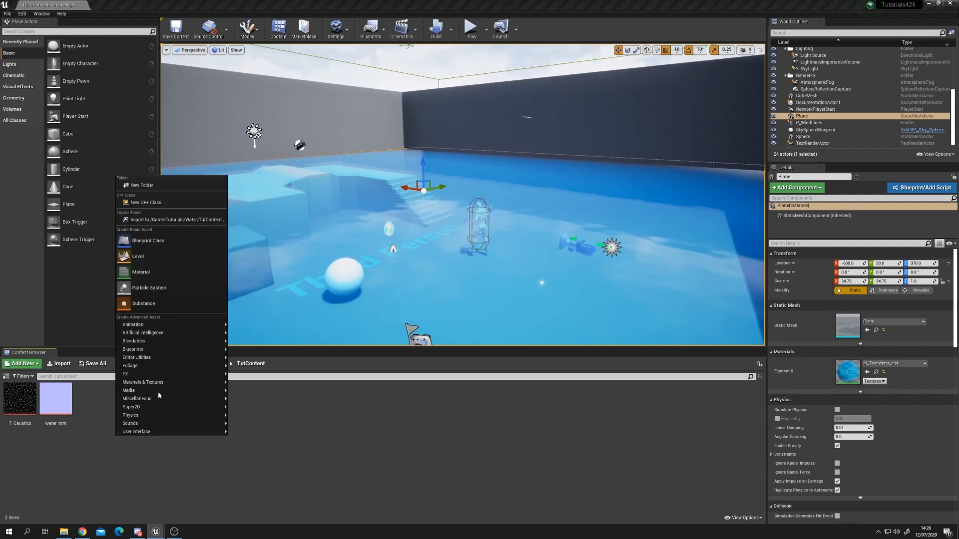
click(172, 274)
text(M_ToonyW)
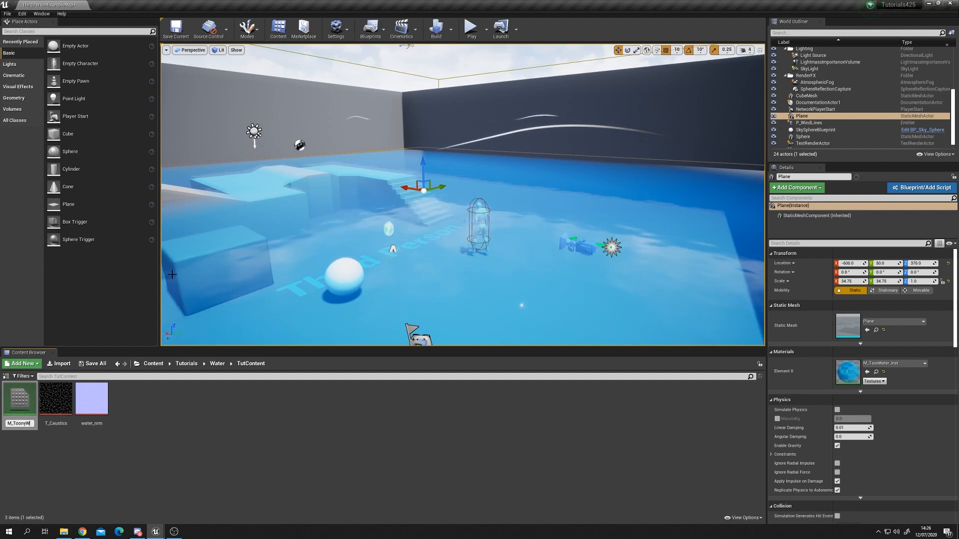
text(ater)
key(Return)
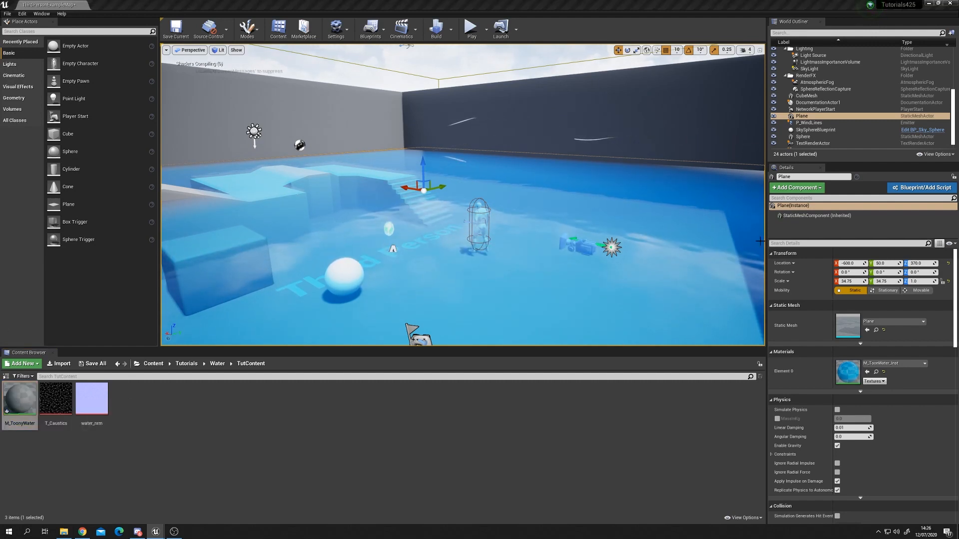
Step: Open M_ToonyWater in the material editor and set its Blend Mode to Translucent
drag(939, 150, 504, 1)
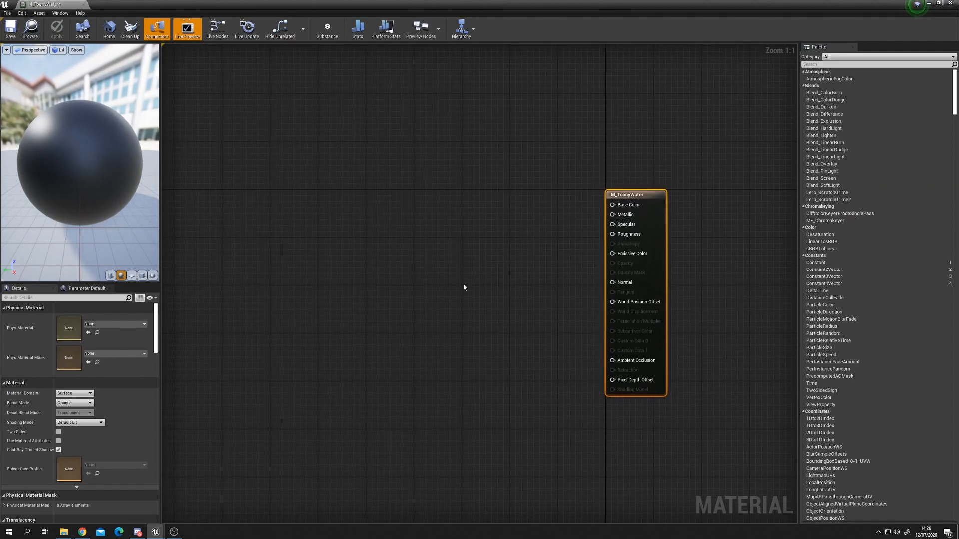
click(79, 403)
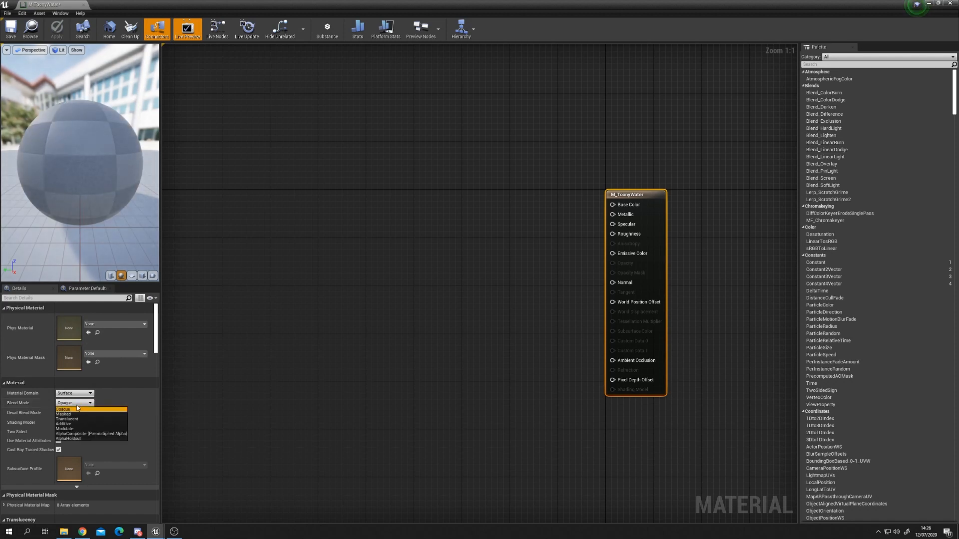
click(83, 419)
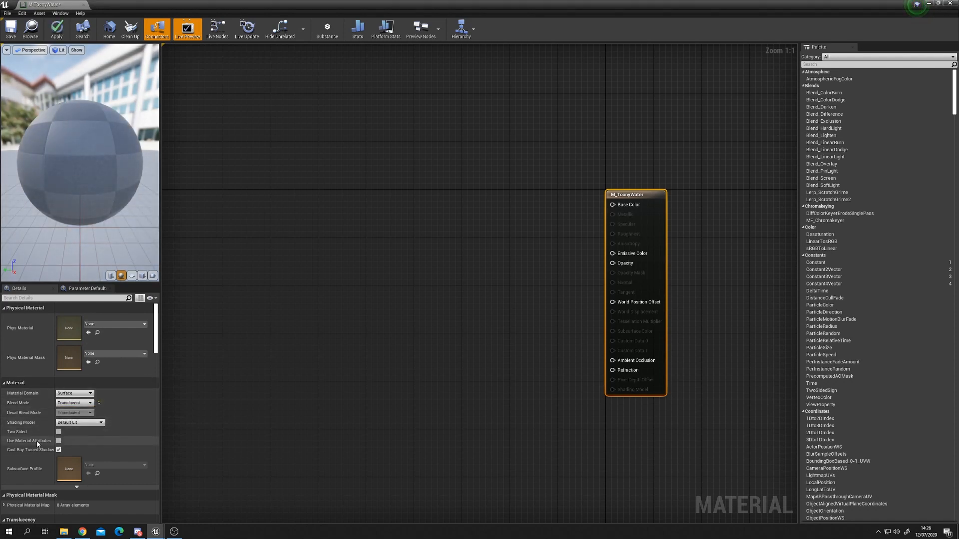
Step: Set the translucency Lighting Mode to Surface TranslucencyVolume
scroll(41, 435, down, 3)
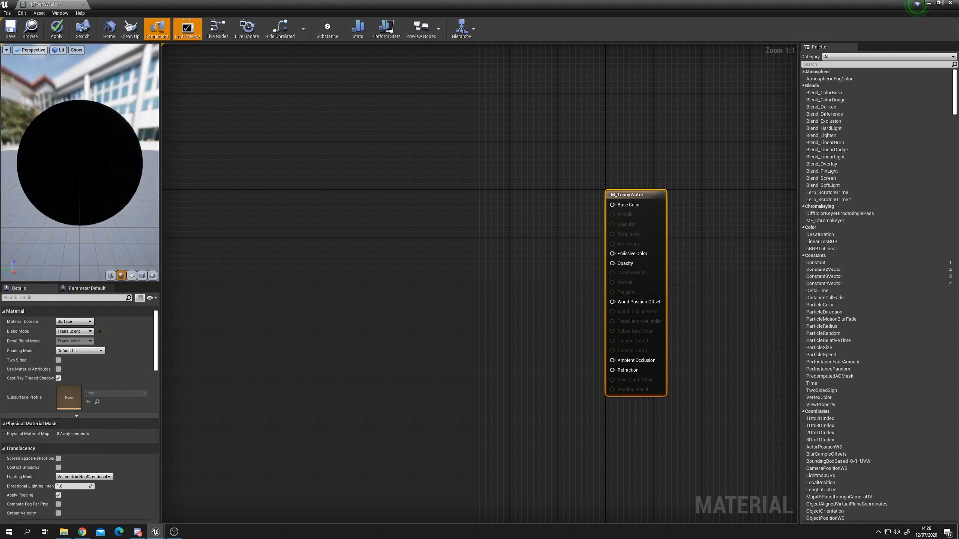
click(102, 477)
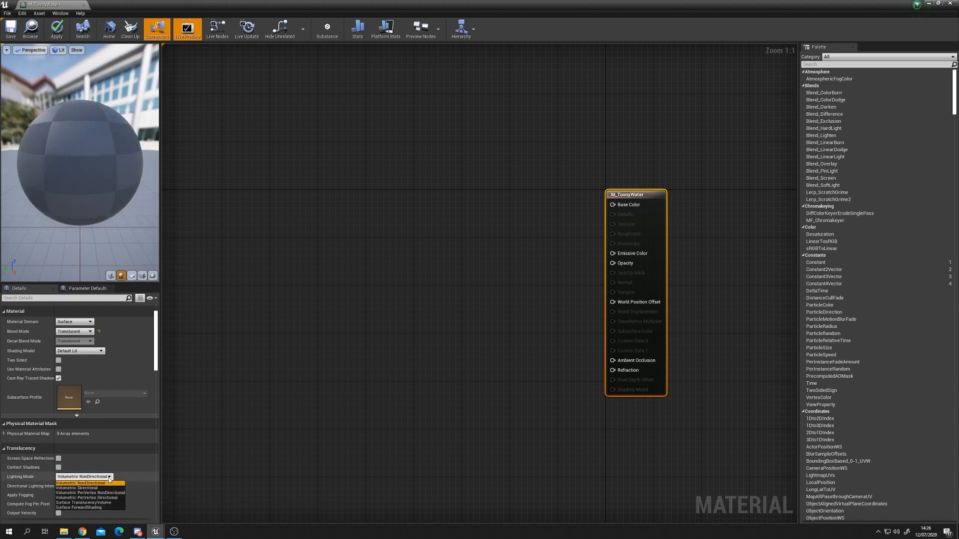
click(110, 503)
click(355, 365)
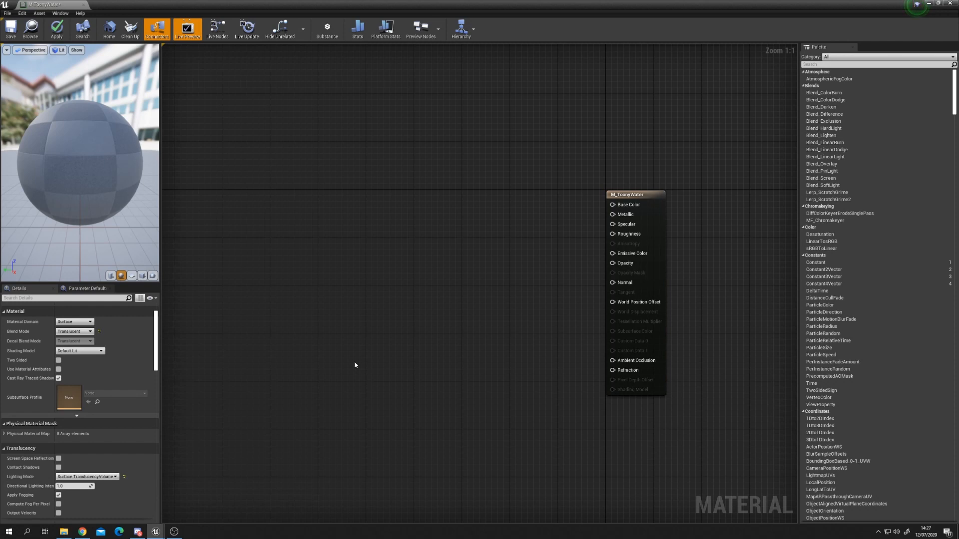
Step: Close the material editor and reopen M_ToonyWater from the content browser
click(613, 190)
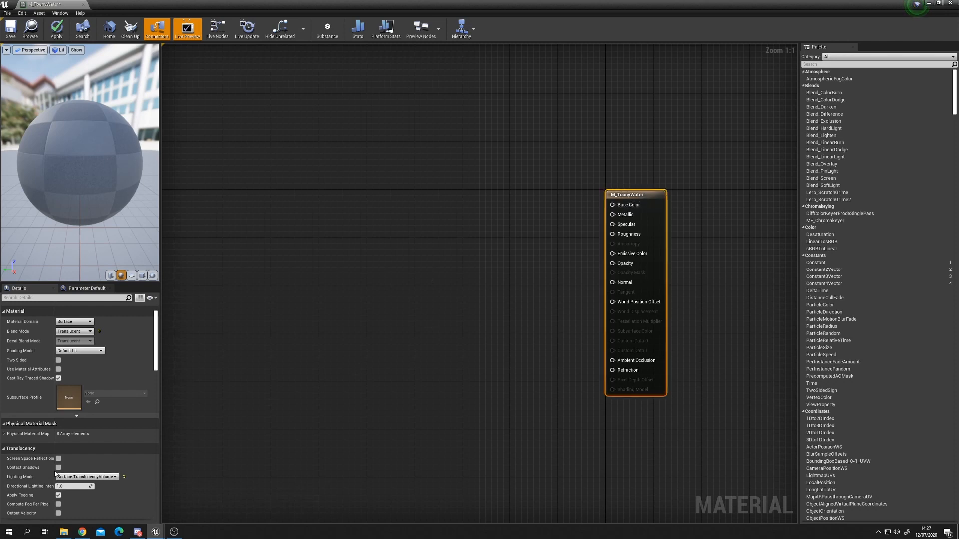
scroll(86, 421, up, 3)
click(382, 281)
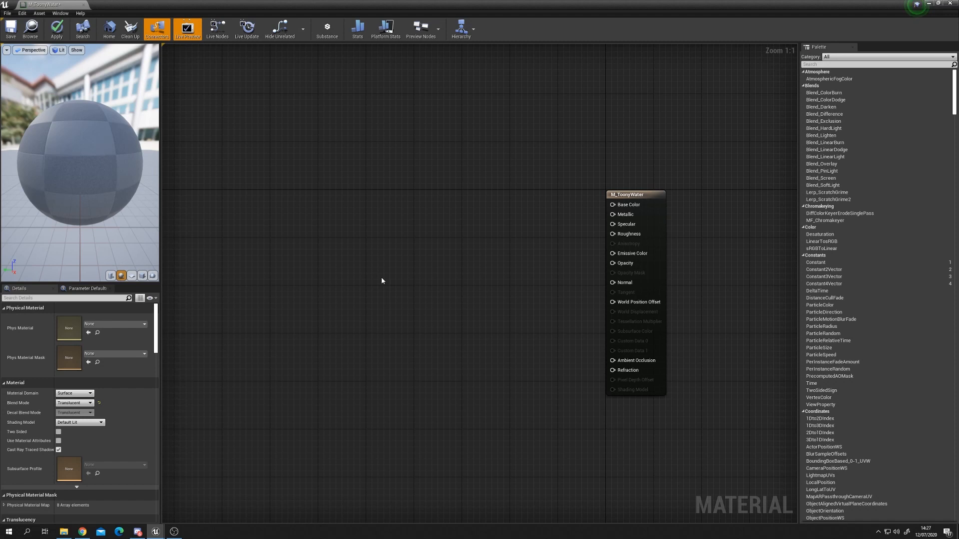
click(928, 4)
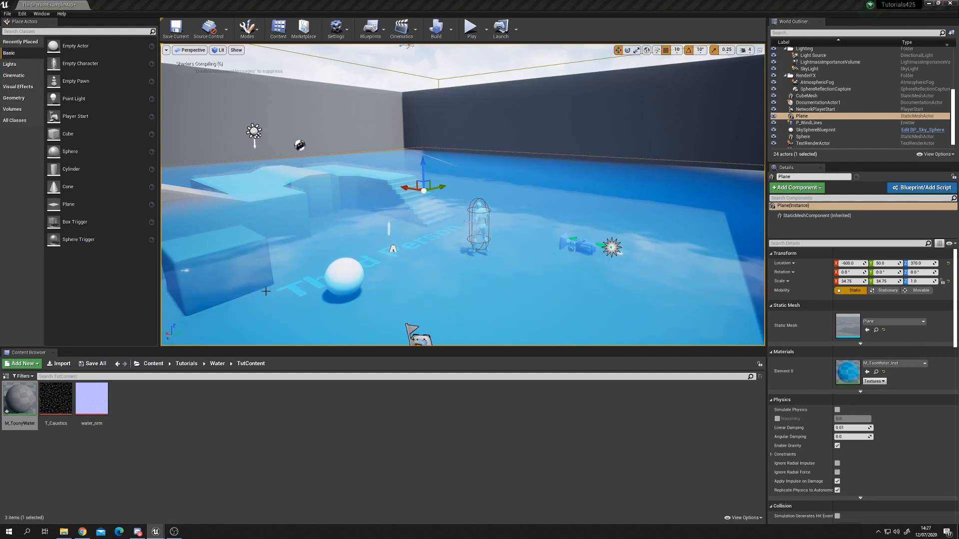
mouse_move(426, 168)
mouse_down()
mouse_move(424, 159)
mouse_move(425, 167)
mouse_up()
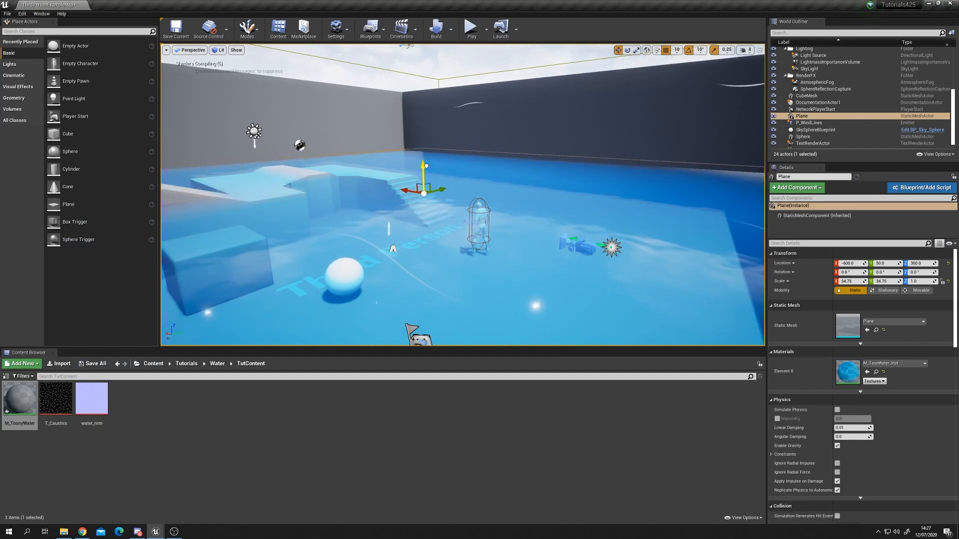
double_click(19, 400)
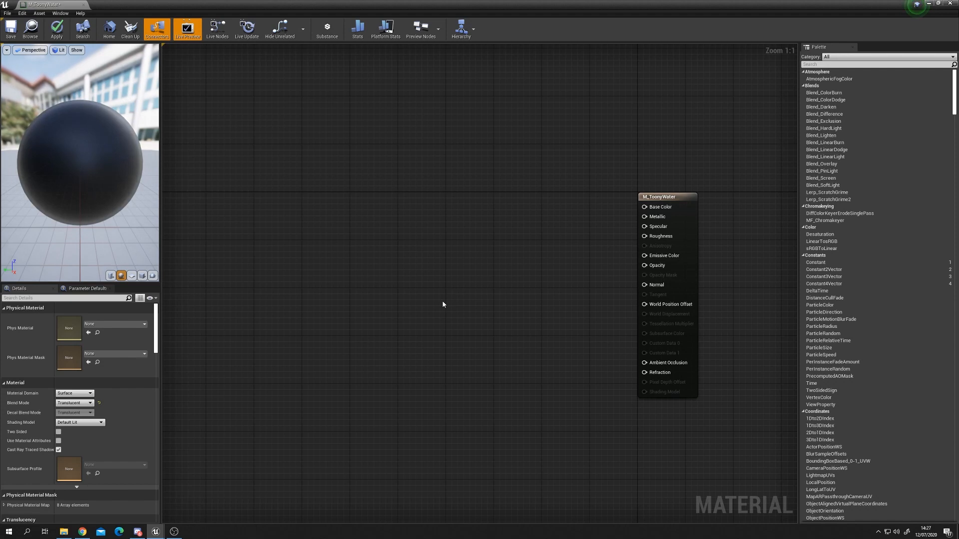
Step: Add a Scene Color node to the material graph and position it left of the main node
right_click(332, 232)
text(scene)
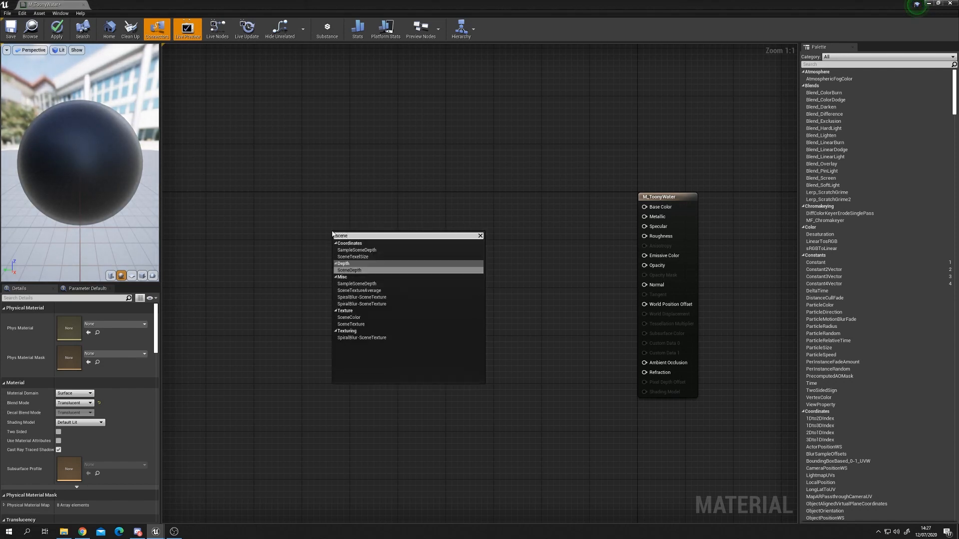
click(363, 318)
right_drag(334, 272, 409, 311)
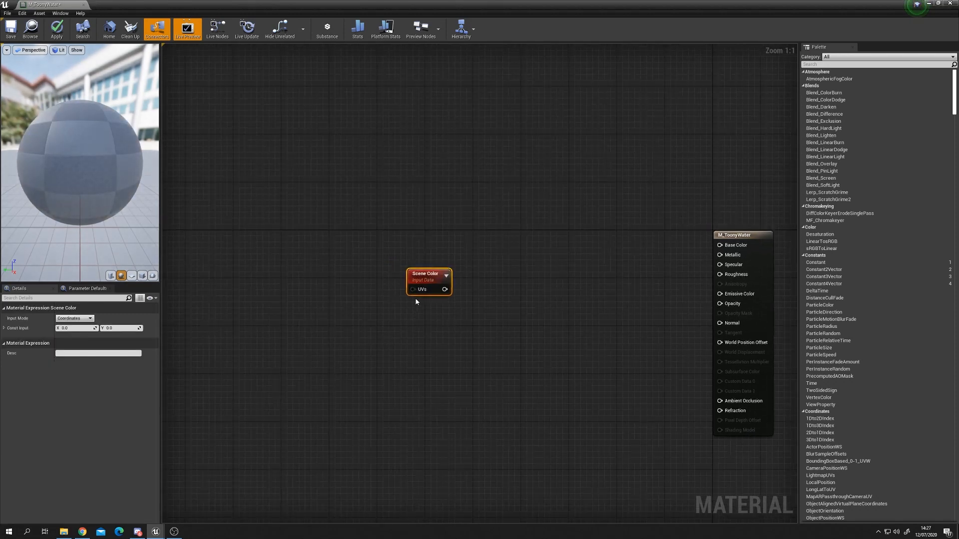
drag(422, 286, 297, 248)
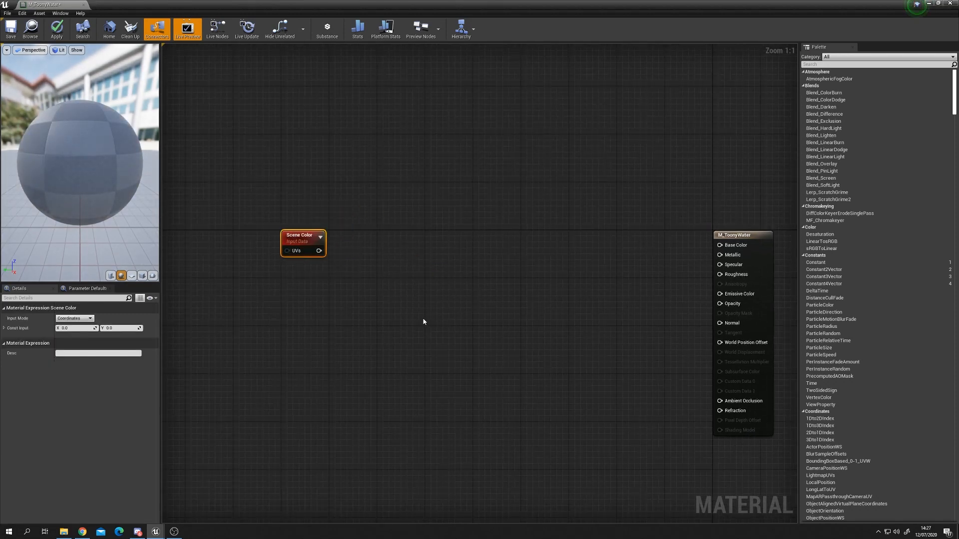
drag(310, 236, 311, 223)
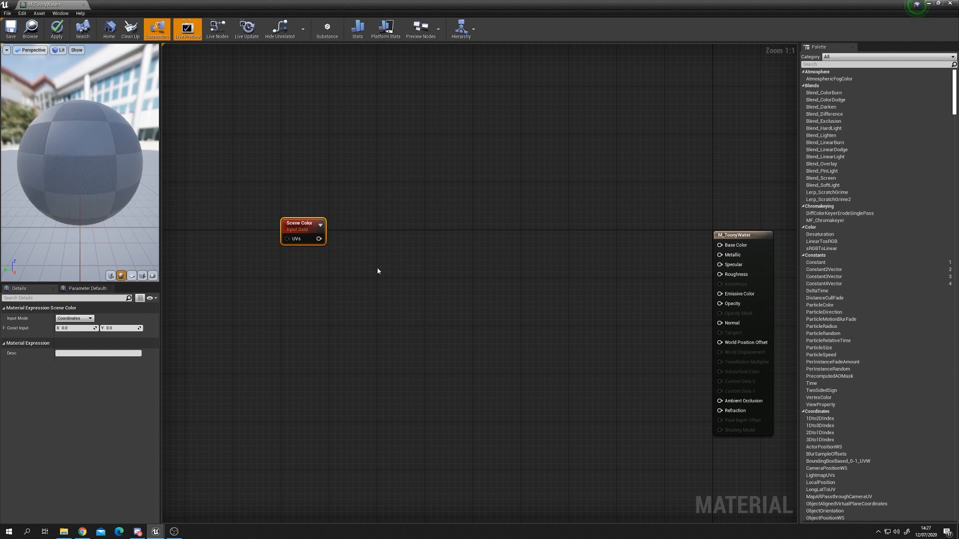
Step: Connect Scene Color's output to a new Blend_Overlay node's Base input
drag(319, 239, 373, 281)
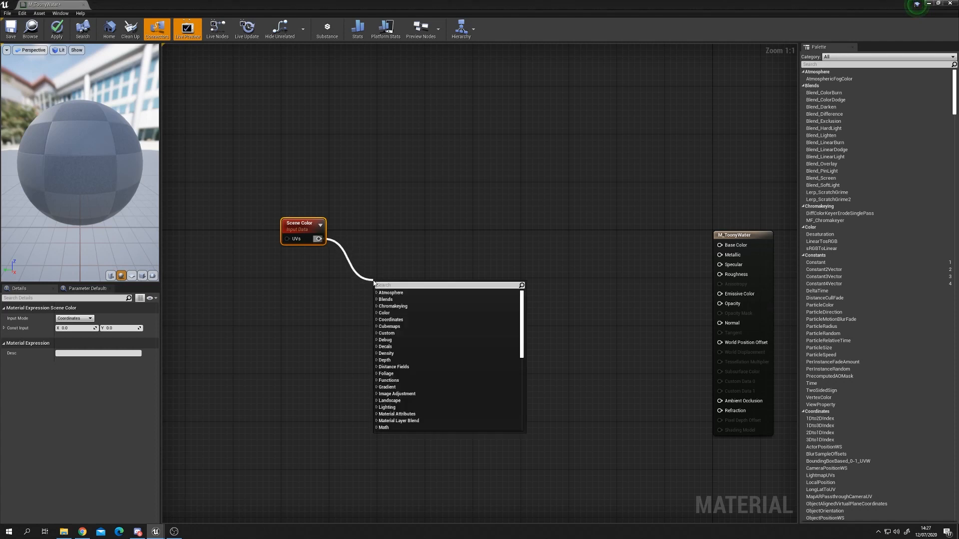
text(blend ov)
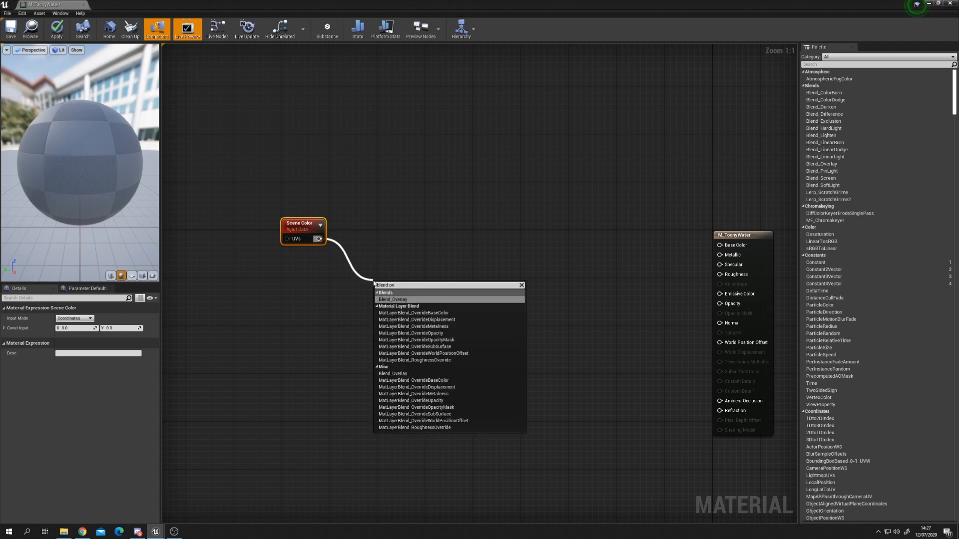
key(Return)
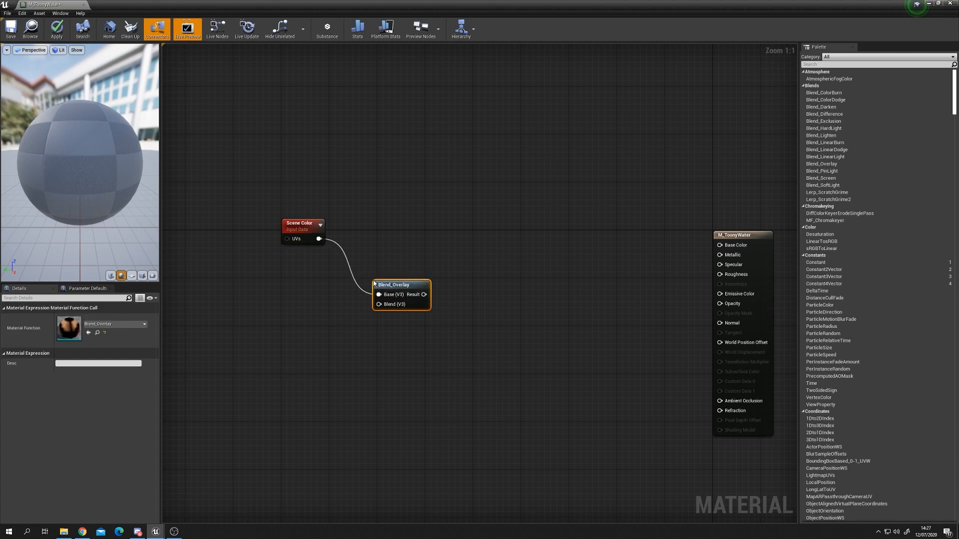
drag(404, 282, 380, 242)
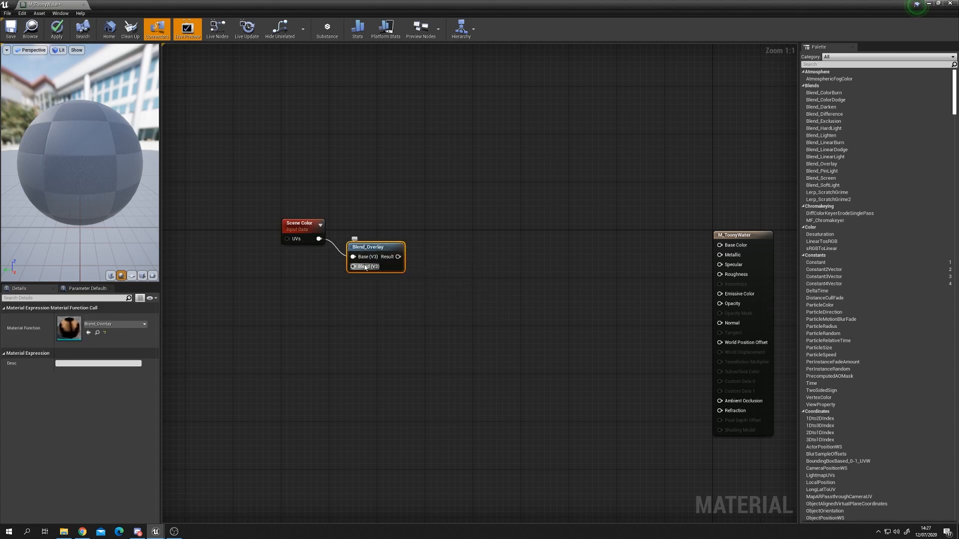
Step: Add a vector parameter named WaterColour and connect it to the Blend_Overlay node's Blend input
drag(379, 254, 398, 260)
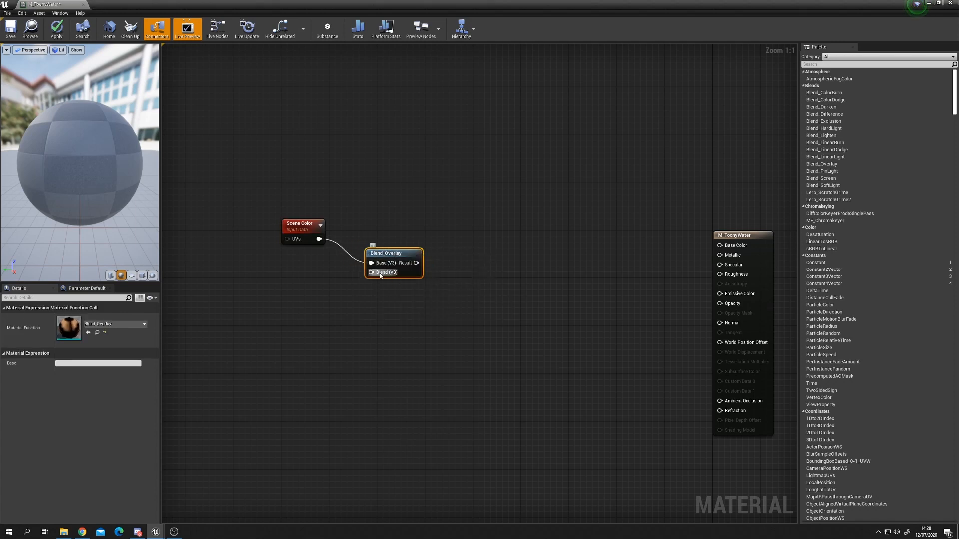
right_drag(291, 294, 311, 299)
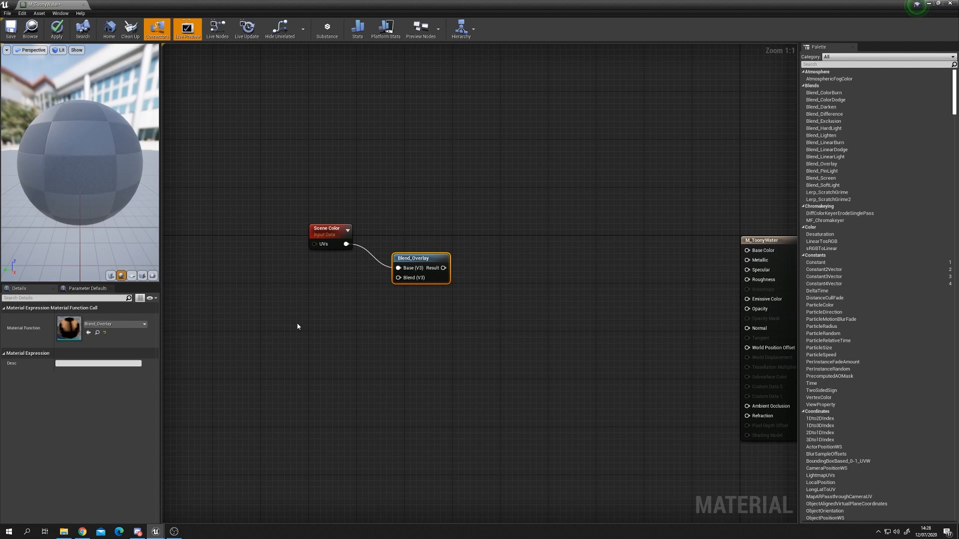
click(311, 311)
text(vvvvvvv)
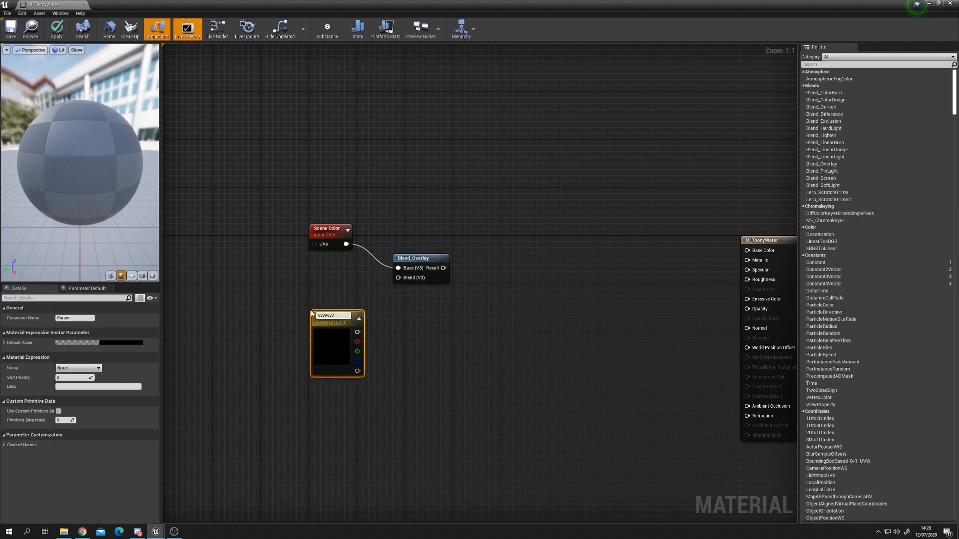
key(BackSpace)
key(BackSpace)
key(BackSpace)
key(BackSpace)
key(BackSpace)
key(BackSpace)
key(BackSpace)
text(WaterColou)
key(Return)
drag(351, 328, 406, 283)
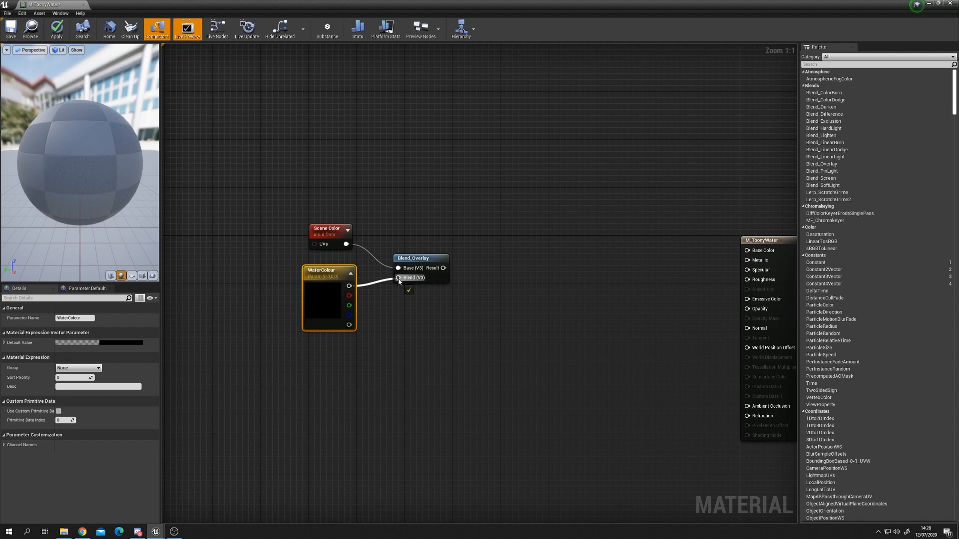
Step: Set the WaterColour parameter's default value to a bright cyan in the colour picker
click(116, 342)
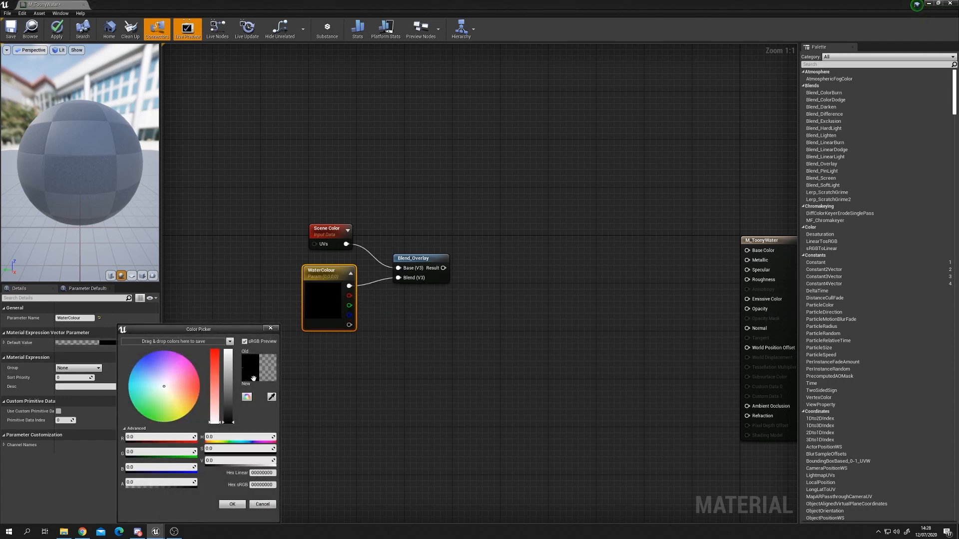
drag(218, 329, 276, 288)
drag(189, 336, 178, 334)
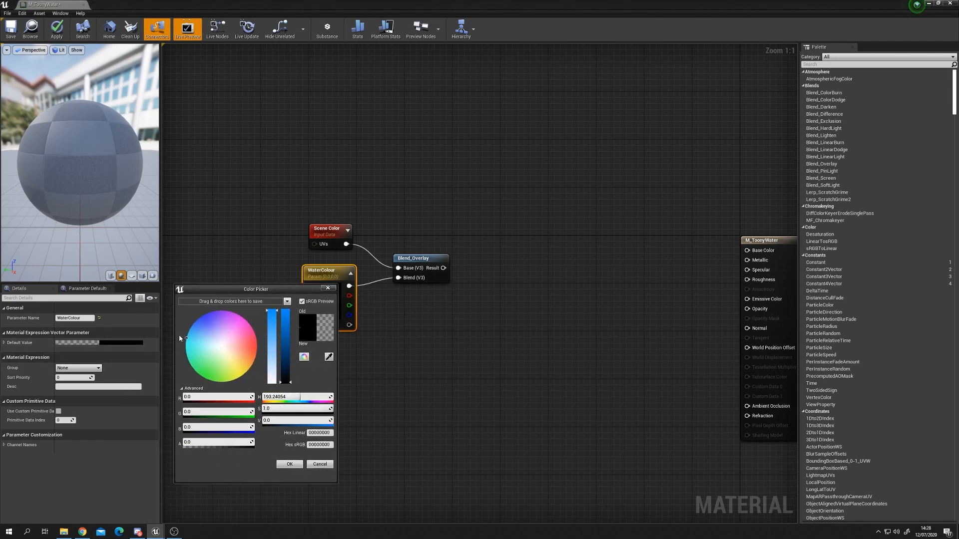
drag(286, 321, 286, 307)
drag(190, 336, 187, 334)
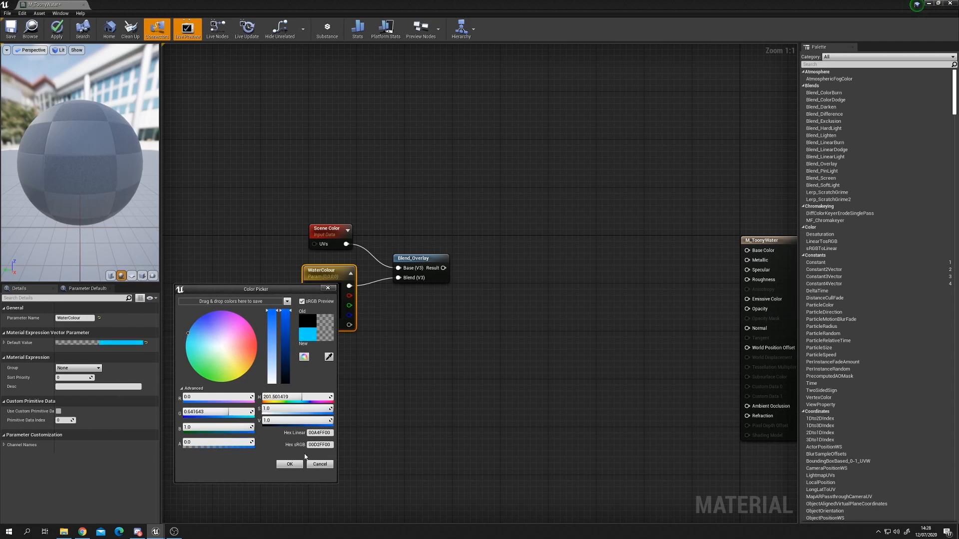
click(294, 467)
click(421, 403)
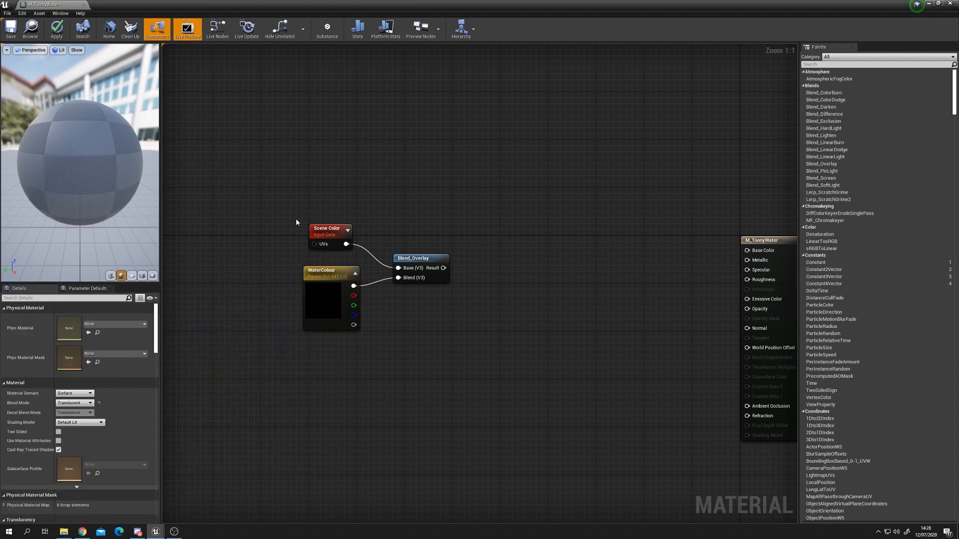
Step: Add a Depth Fade node below the WaterColour parameter
drag(323, 237, 329, 250)
drag(325, 305, 325, 310)
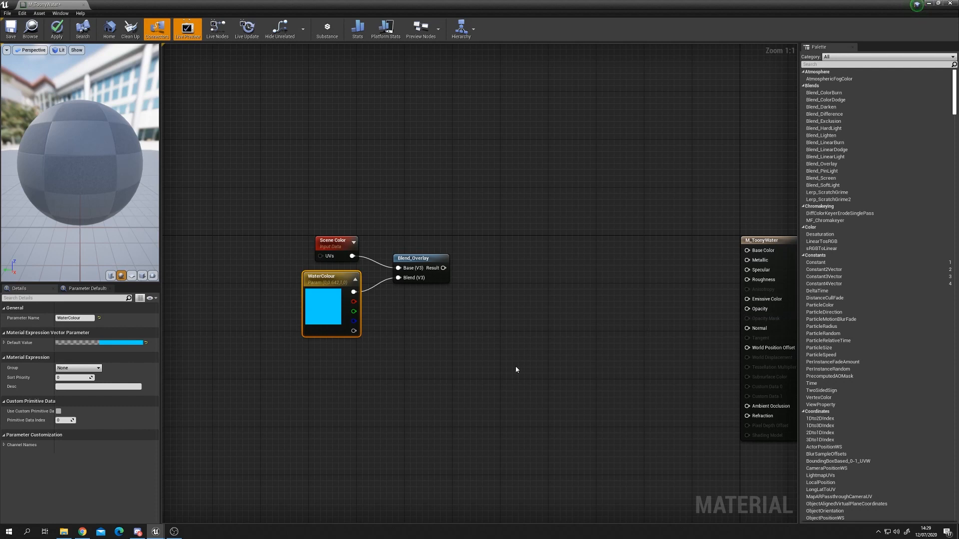
right_click(451, 376)
text(depth f)
key(Return)
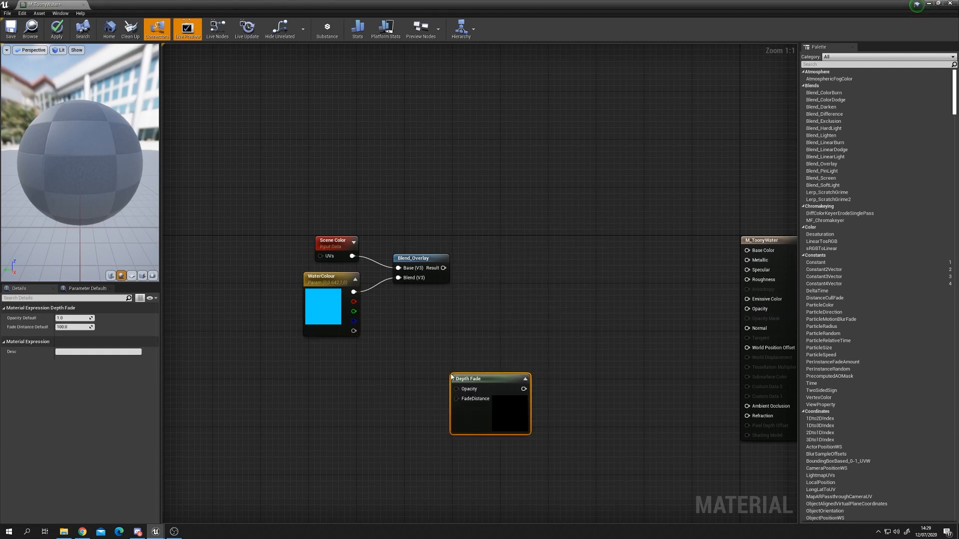
drag(532, 380, 420, 374)
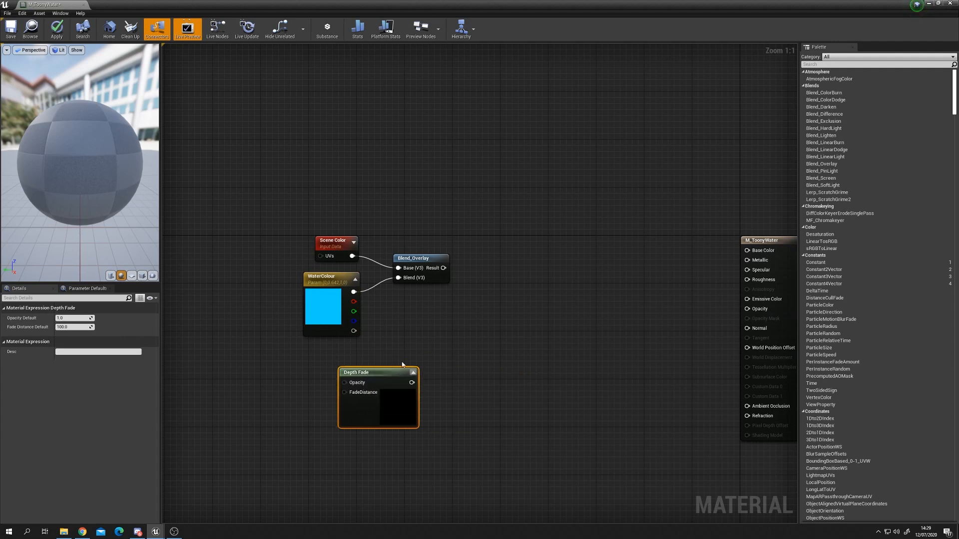
drag(328, 367, 455, 437)
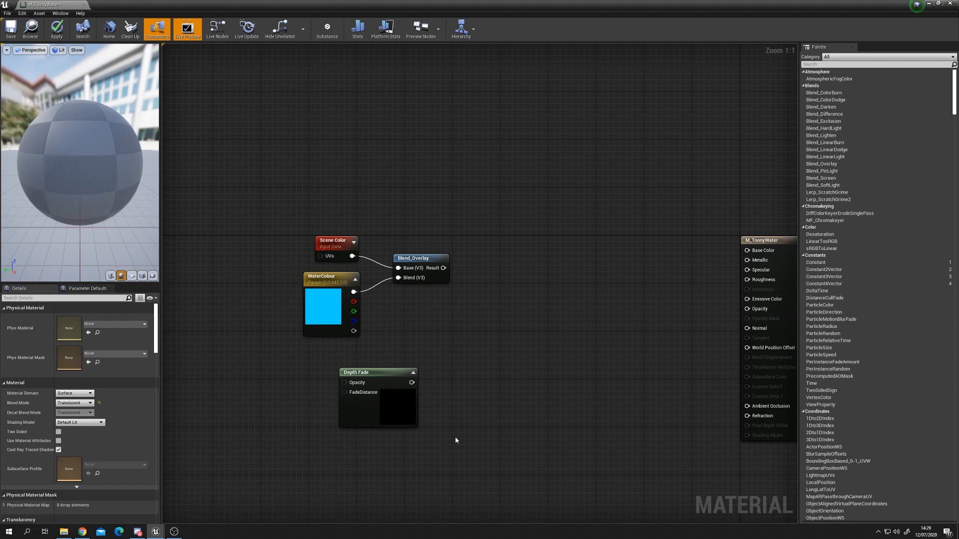
drag(375, 419, 393, 419)
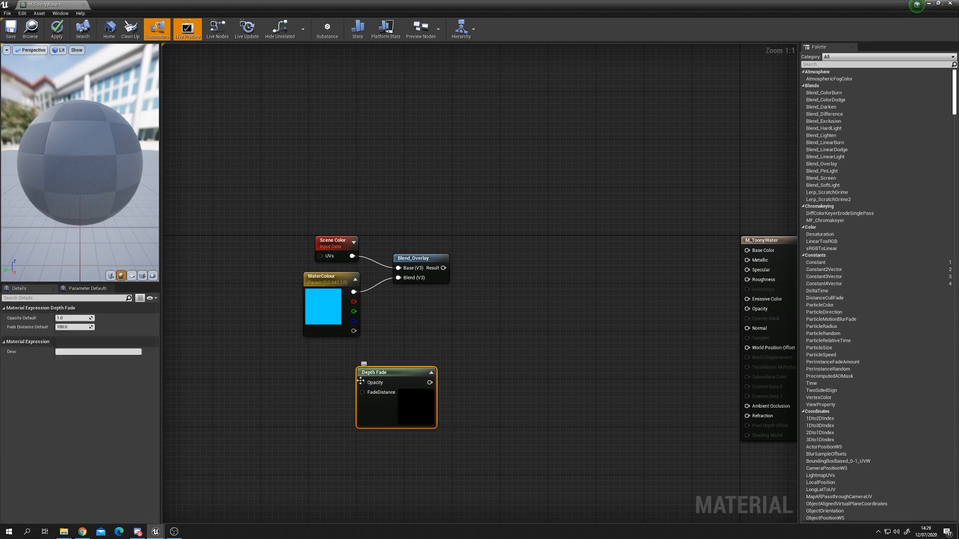
Step: Add a scalar parameter named DepthMask with default value 1 and connect it to Depth Fade's Opacity input
click(264, 386)
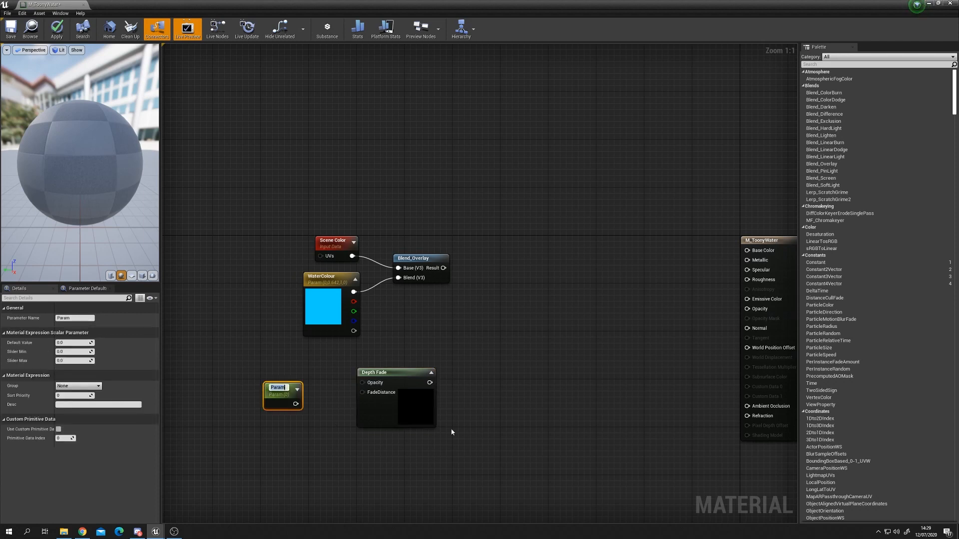
text(D)
text(epthMask)
key(Return)
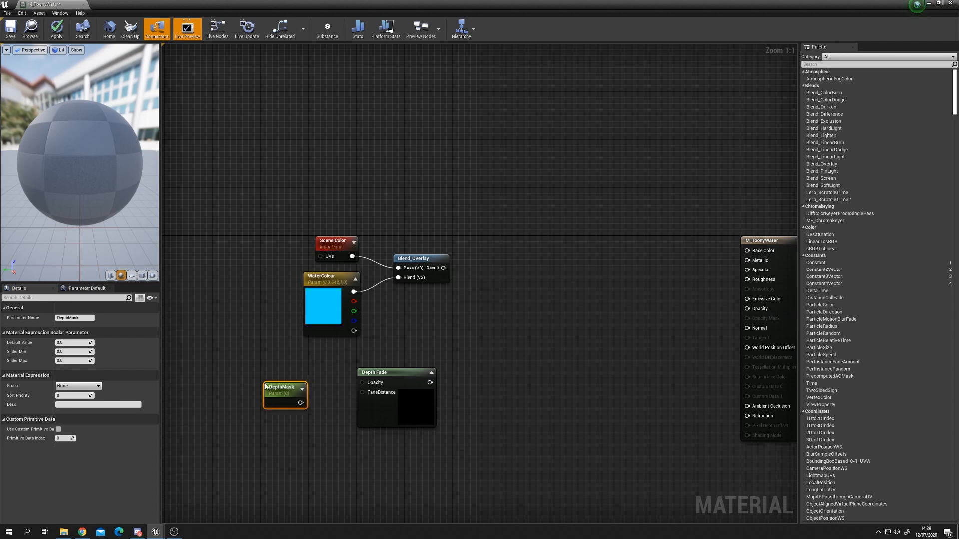
click(88, 342)
text(1)
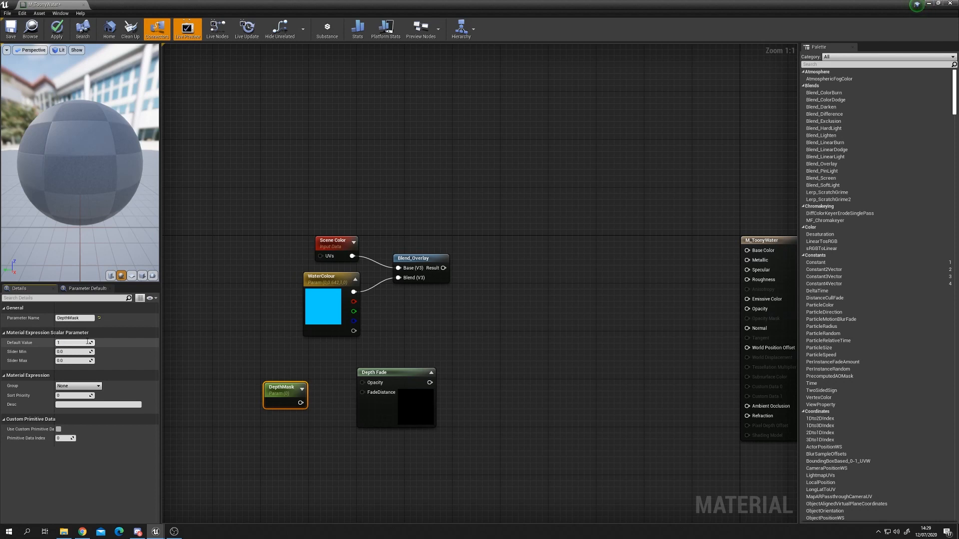
drag(305, 404, 363, 383)
click(281, 412)
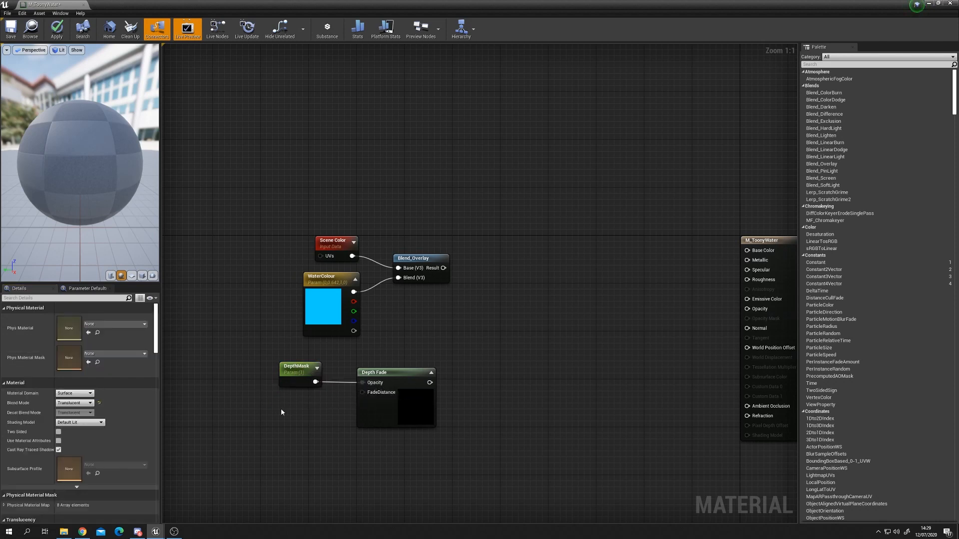
Step: Add a scalar parameter named DepthFade with default value 225 and connect it to Depth Fade's FadeDistance input
click(279, 409)
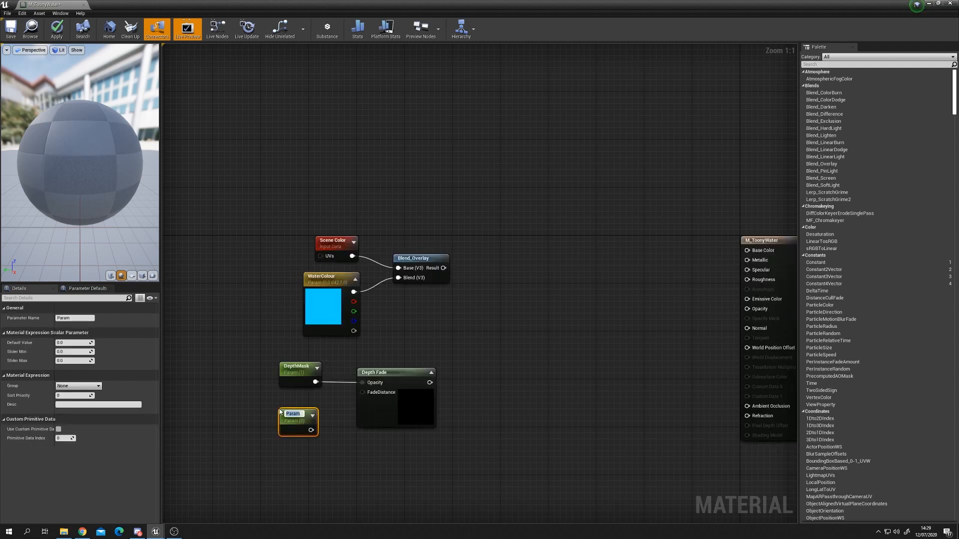
text(DepthFade)
key(Return)
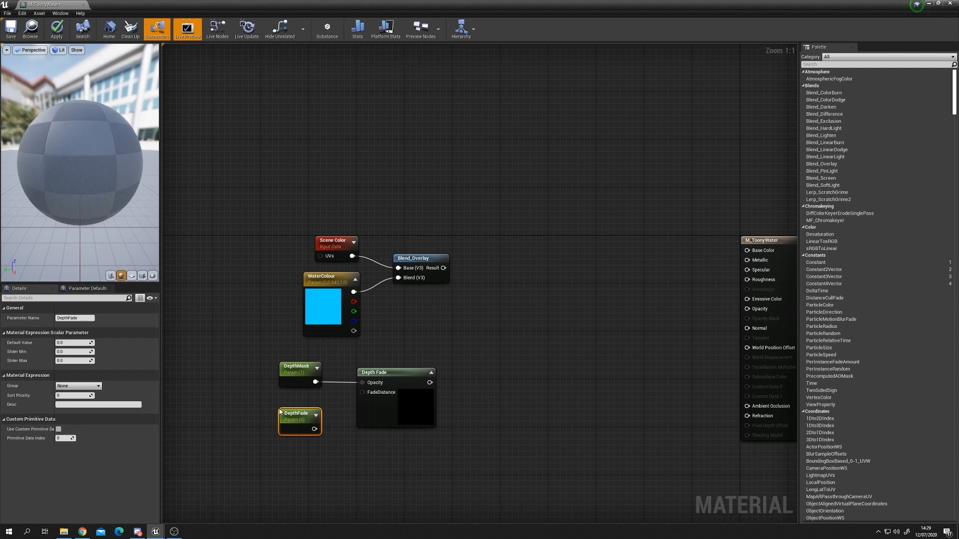
drag(279, 411, 361, 393)
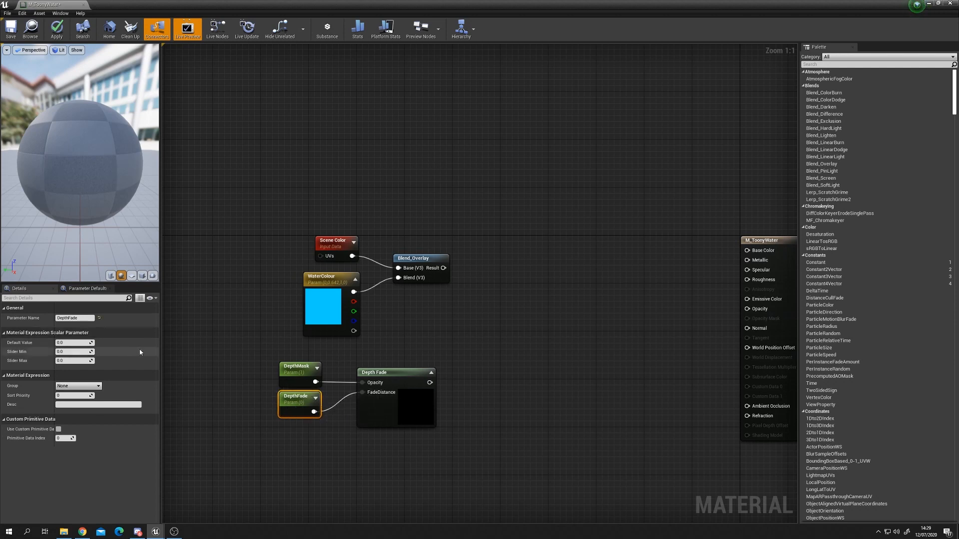
click(75, 343)
text(225)
key(Return)
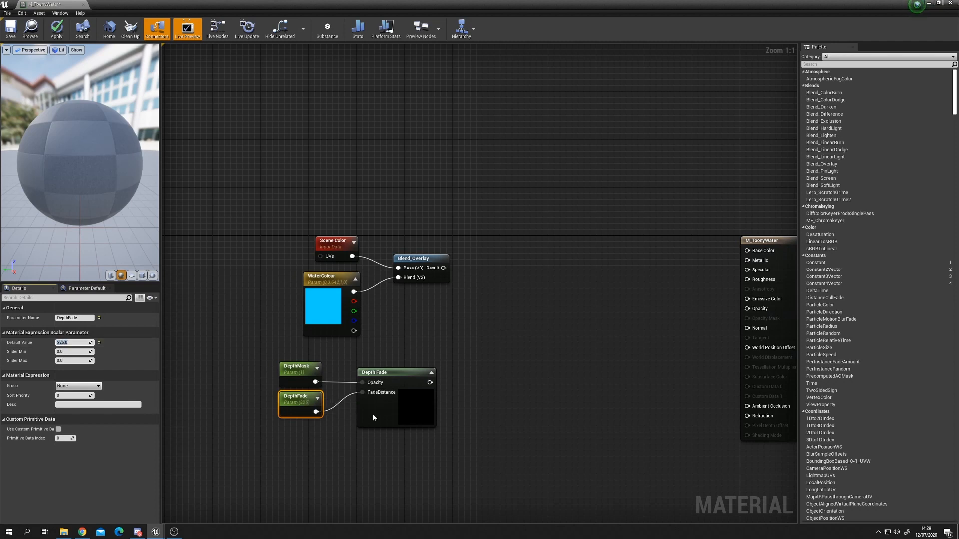
click(347, 417)
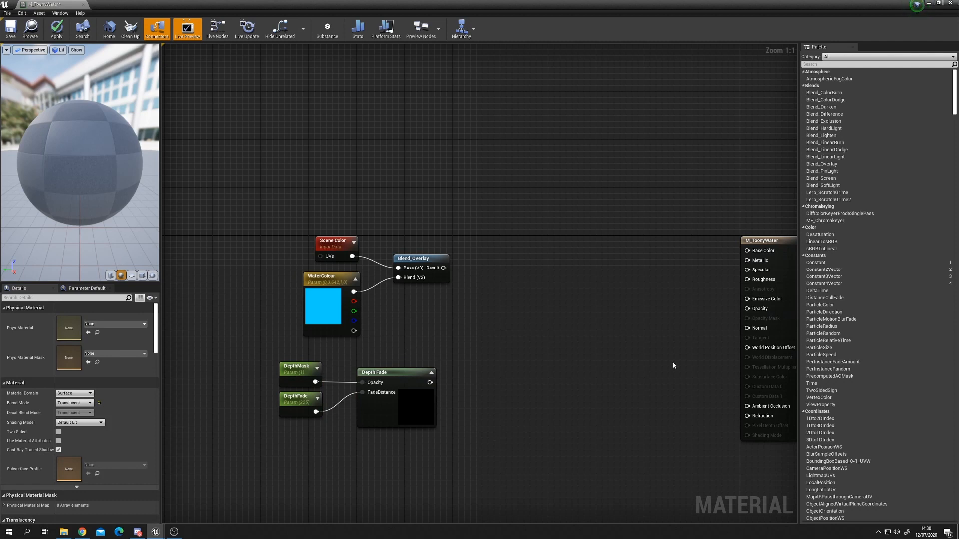
Step: Add a Lerp node fed by Scene Color into A, Blend_Overlay's result into B, and Depth Fade into Alpha
click(503, 251)
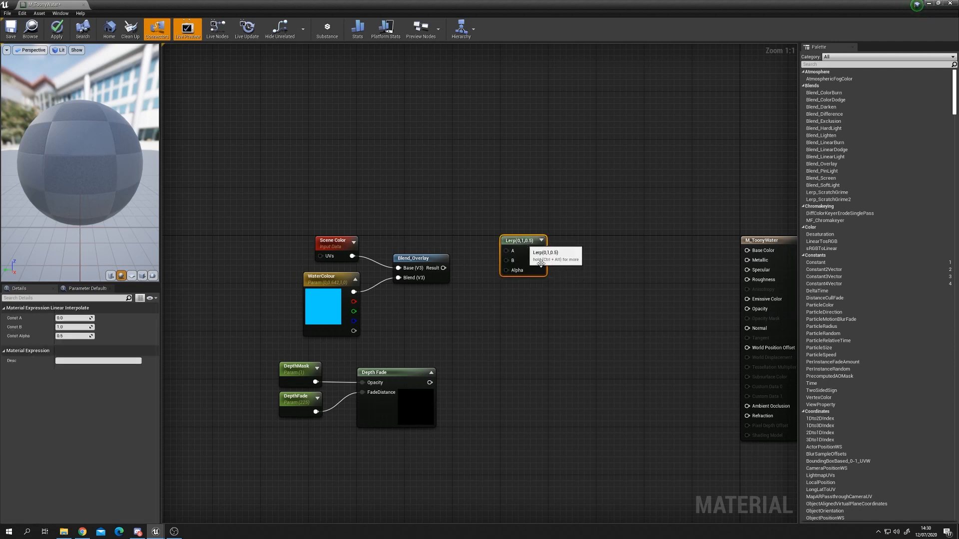
drag(510, 250, 528, 244)
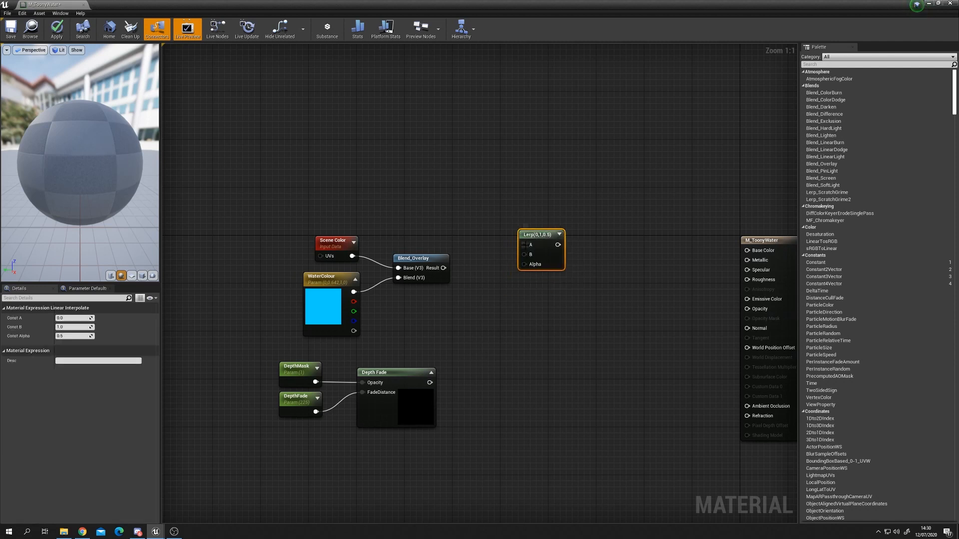
drag(524, 264, 514, 312)
click(452, 324)
drag(271, 357, 427, 440)
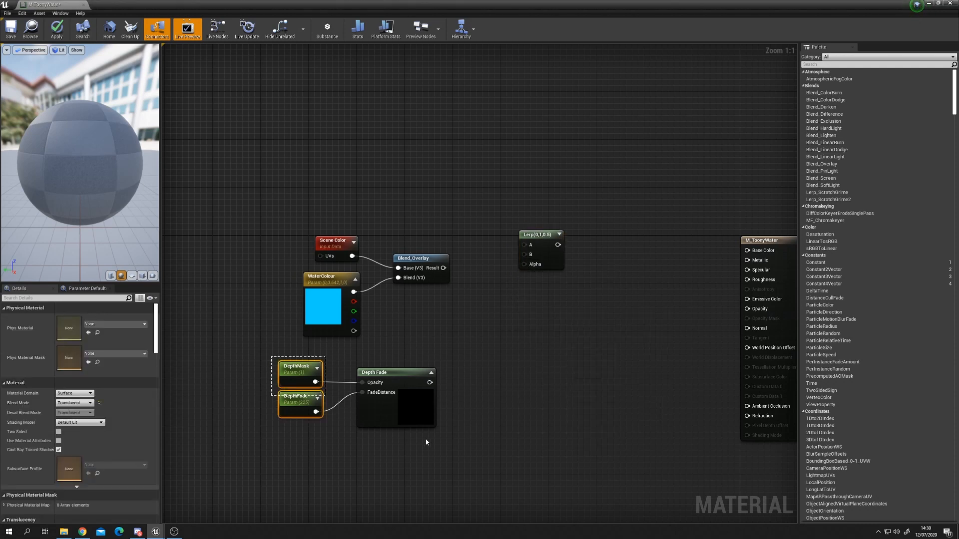
drag(418, 406, 545, 234)
click(546, 236)
drag(334, 241, 533, 246)
drag(543, 236, 541, 224)
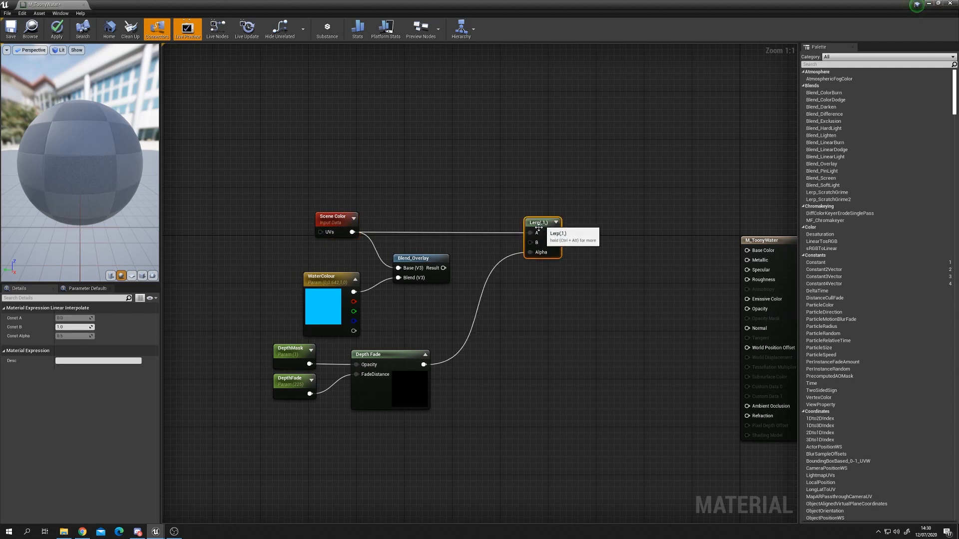
drag(444, 268, 530, 242)
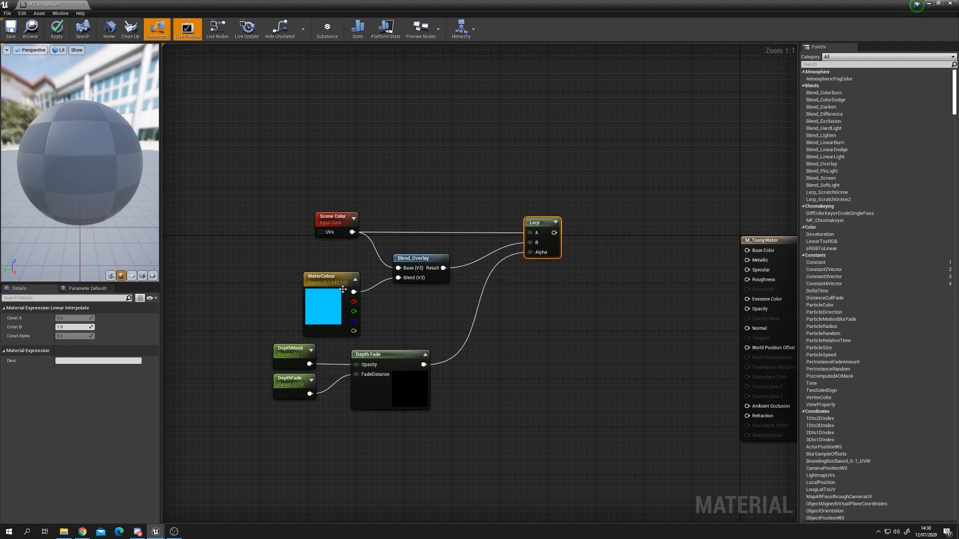
Step: Rearrange the graph's nodes and the main material node into a tidier layout
drag(343, 290, 343, 278)
drag(240, 344, 408, 392)
click(418, 321)
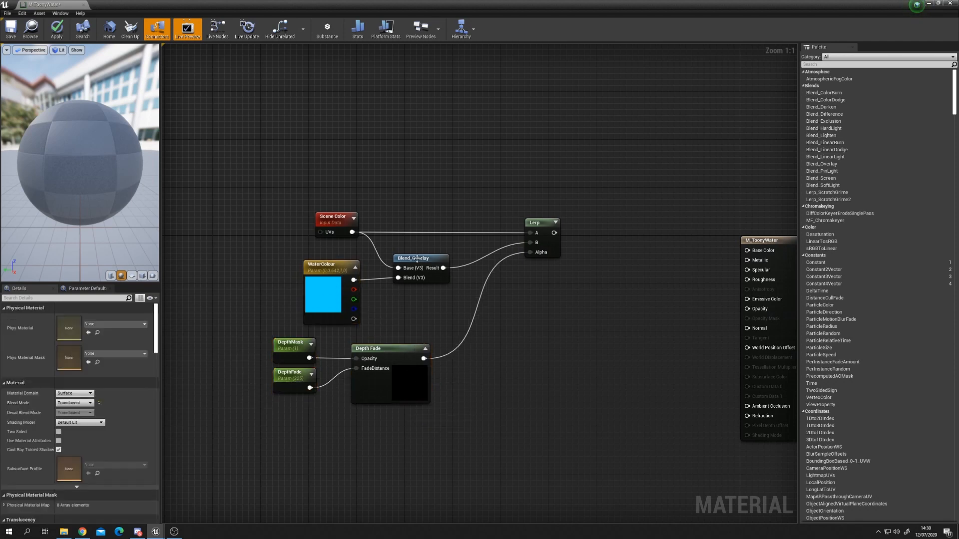
drag(416, 258, 415, 253)
drag(296, 208, 373, 241)
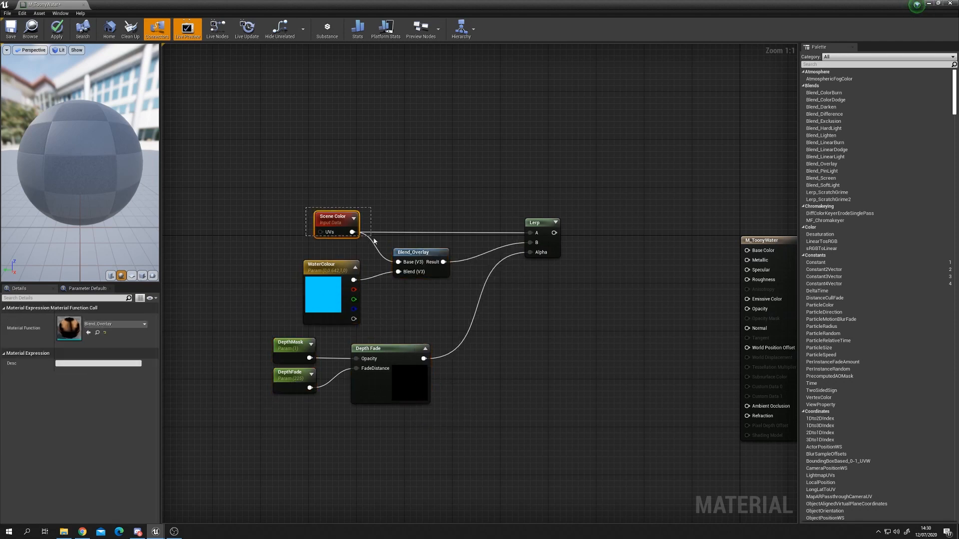
drag(287, 243, 427, 303)
click(428, 302)
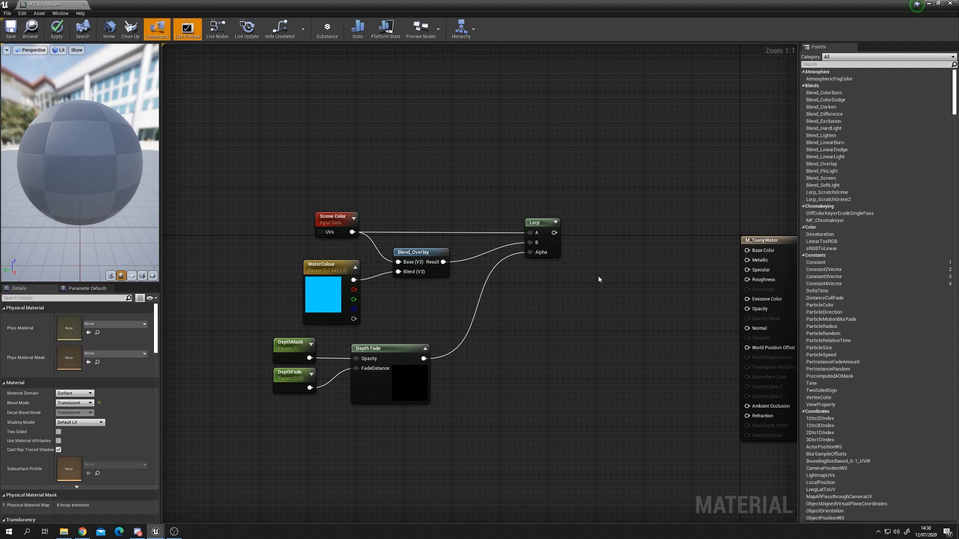
drag(772, 239, 766, 221)
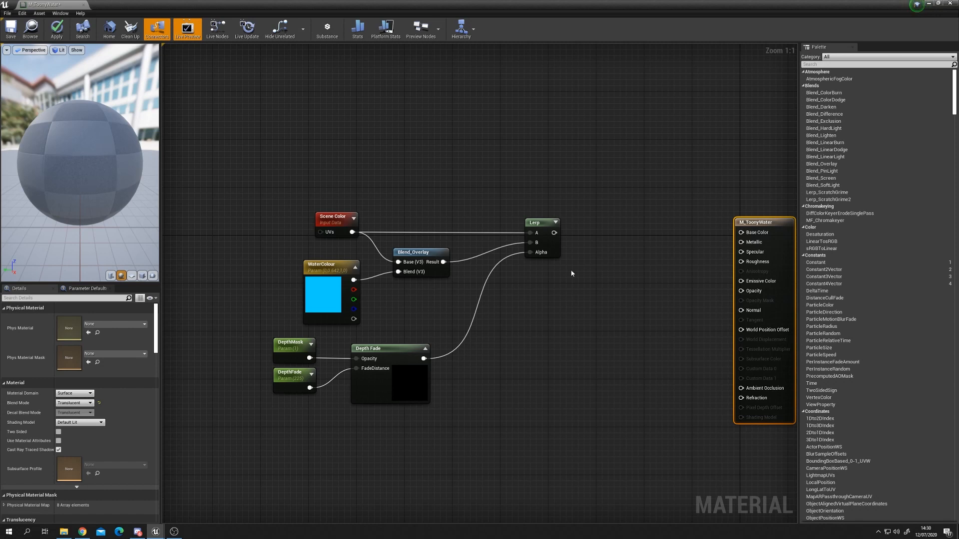
right_drag(552, 324, 557, 275)
drag(226, 295, 404, 331)
click(338, 170)
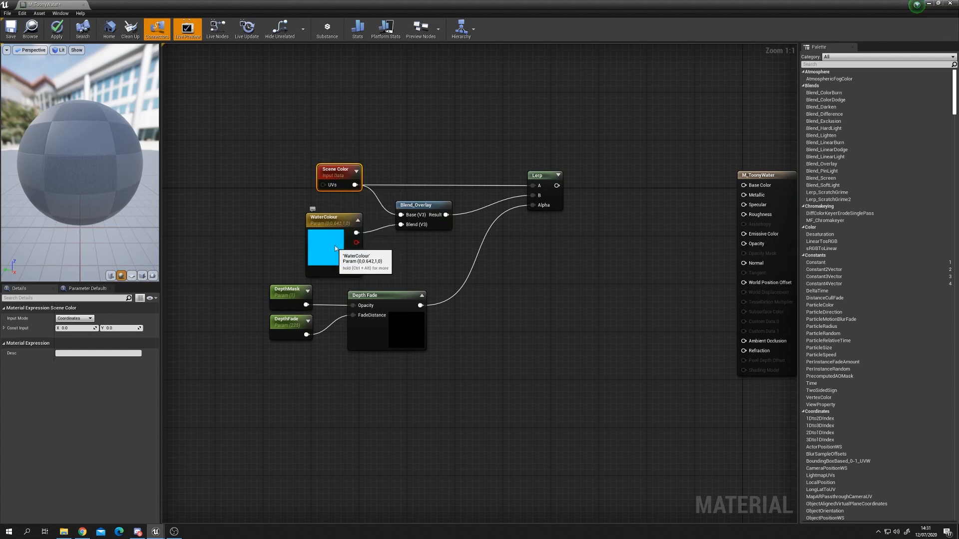
click(345, 236)
right_drag(618, 276, 572, 285)
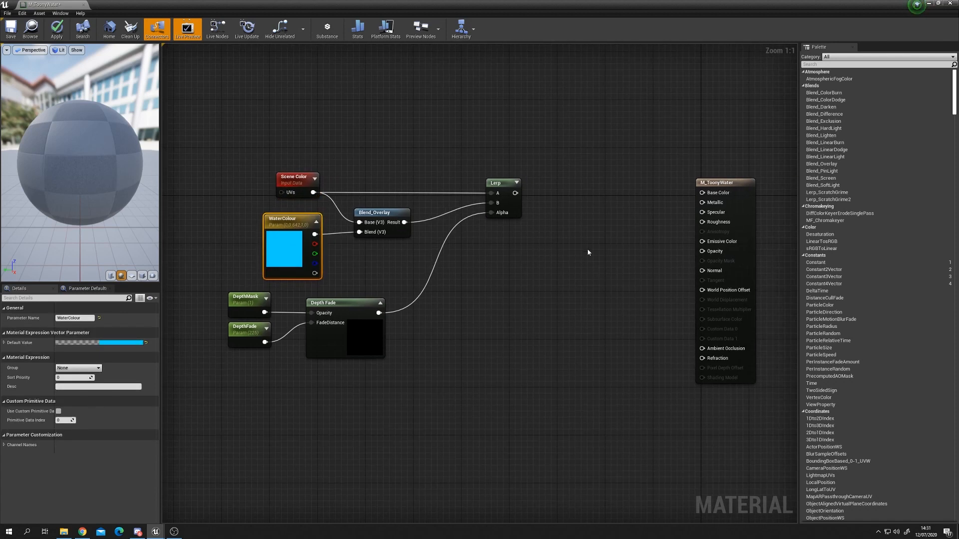
Step: Add a second Lerp node and connect the first Lerp's output to its A input
click(556, 221)
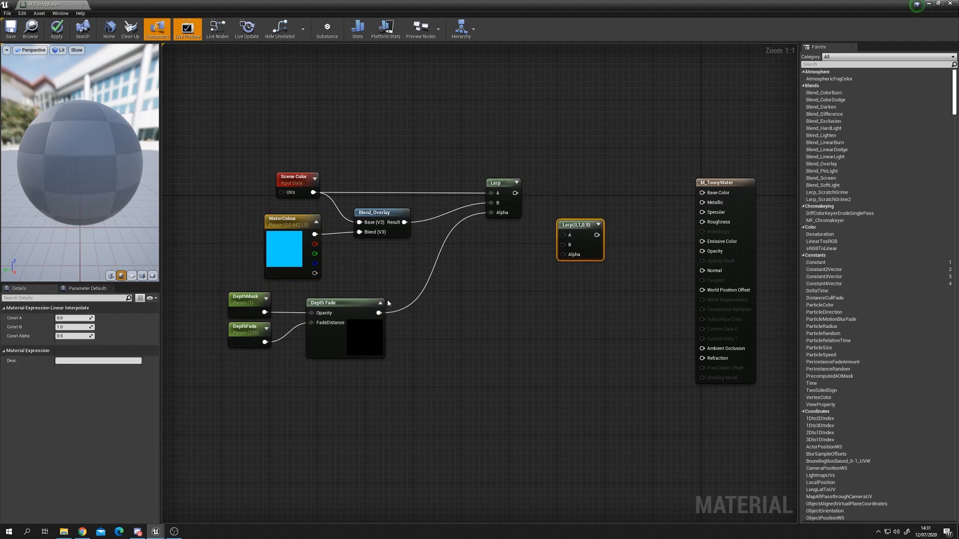
drag(515, 193, 563, 236)
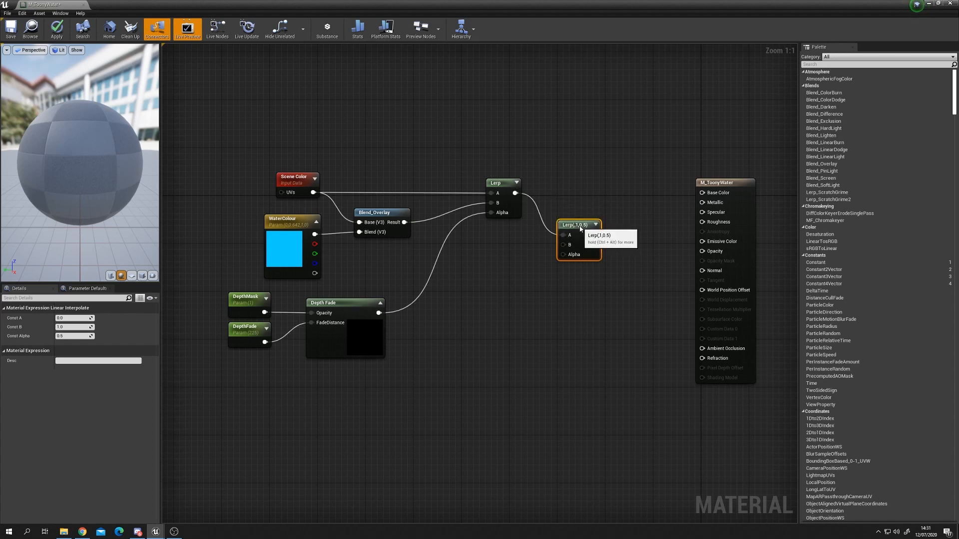
Step: Add a vector parameter named MurkColour and connect it to the second Lerp's B input
click(478, 261)
text(M)
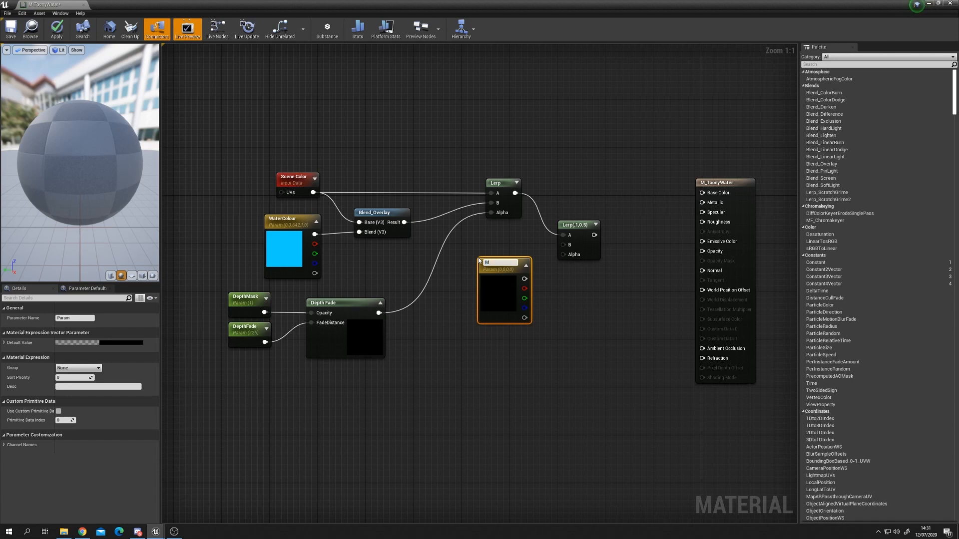
text(urkColour)
key(Return)
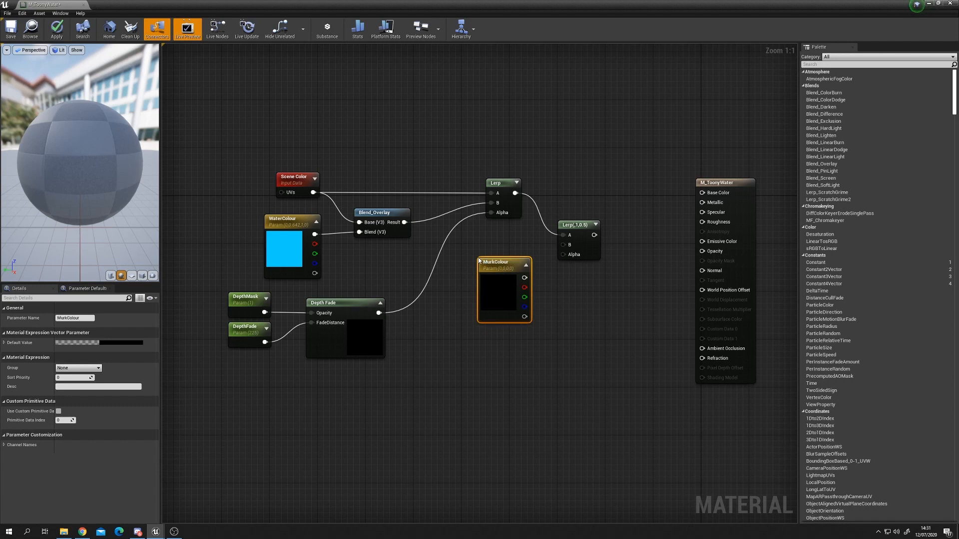
drag(524, 278, 563, 245)
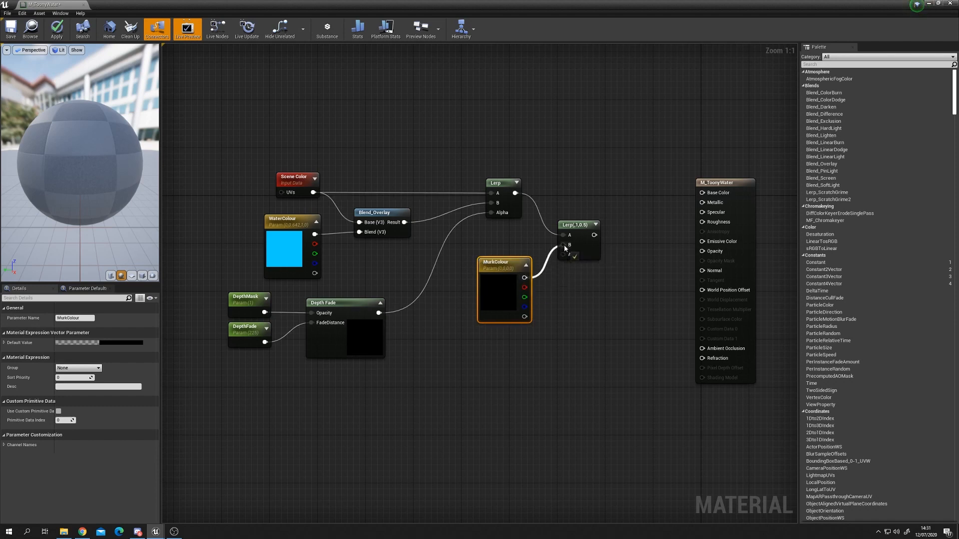
drag(487, 297, 482, 265)
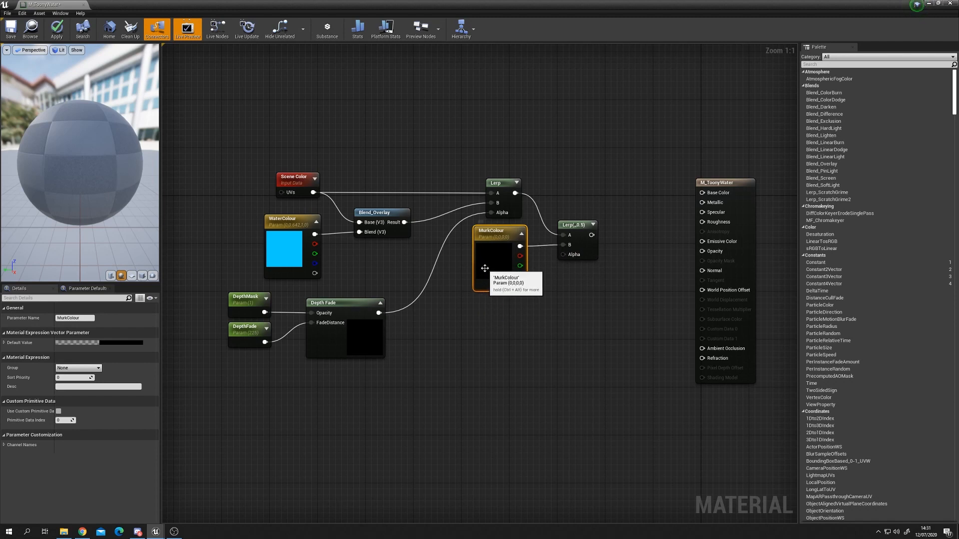
Step: Set MurkColour's default colour to a deep blue with R 0.0, G 0.062995, B 0.729167
double_click(122, 346)
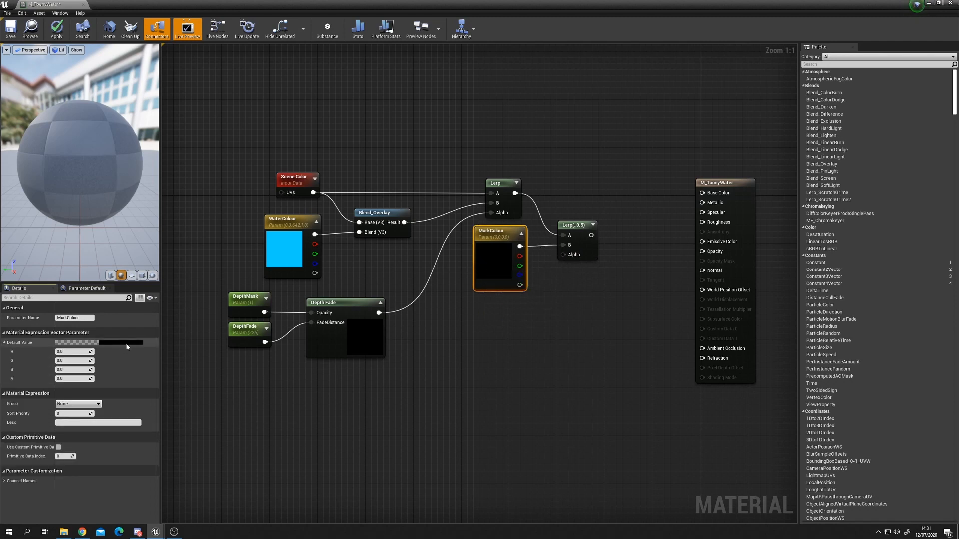
click(128, 343)
click(152, 385)
drag(148, 363, 140, 356)
drag(239, 402, 240, 349)
drag(150, 365, 154, 357)
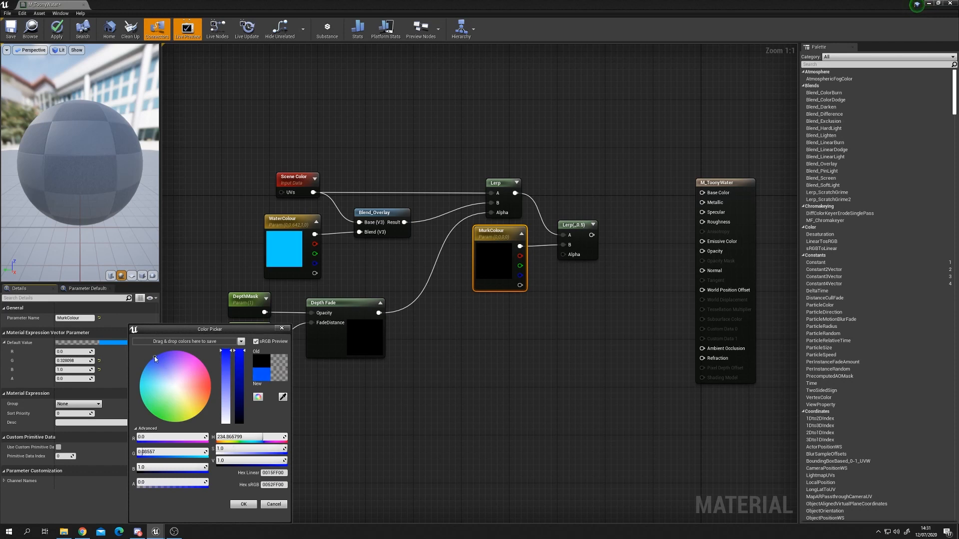
drag(240, 351, 240, 370)
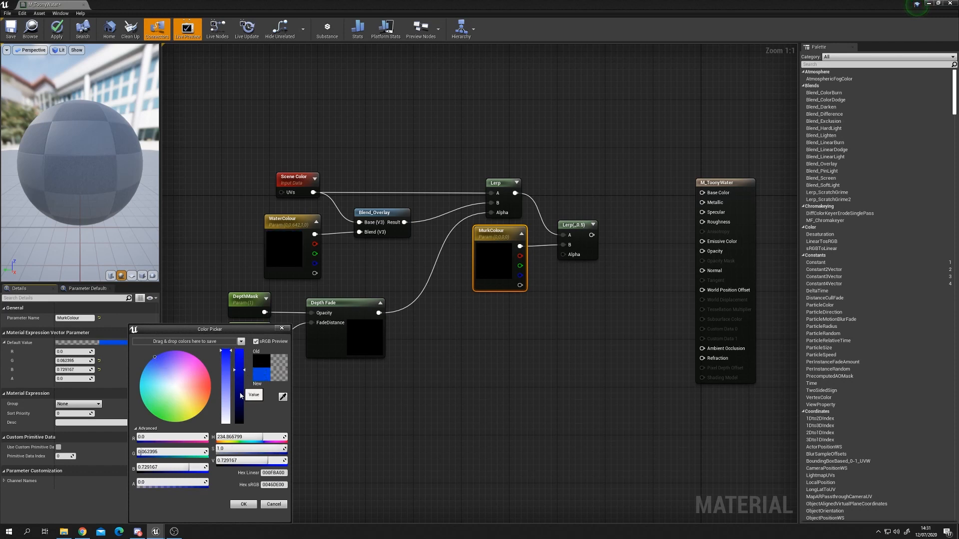
click(241, 505)
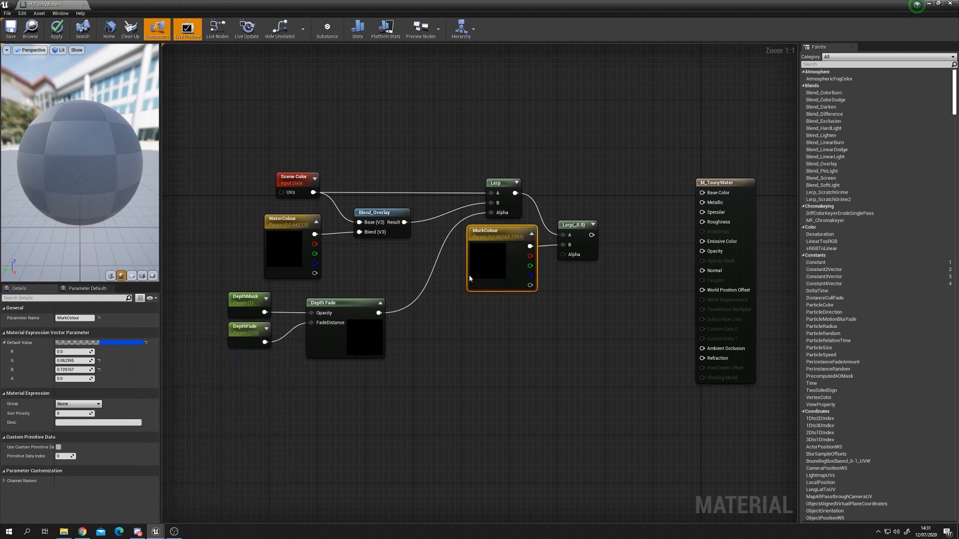
Step: Duplicate the Depth Fade node and place the copy below the original
mouse_move(581, 223)
mouse_down()
mouse_move(589, 191)
mouse_move(595, 211)
mouse_up()
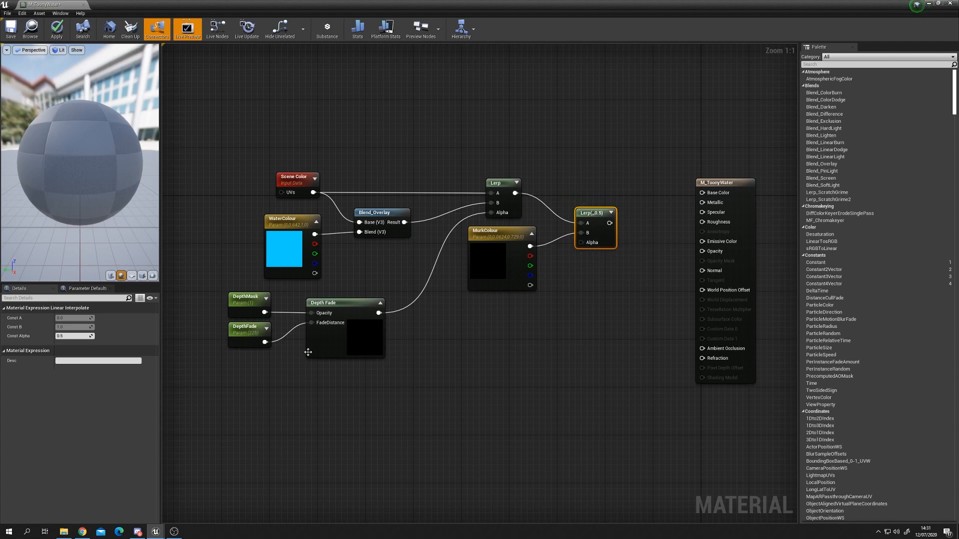
click(368, 351)
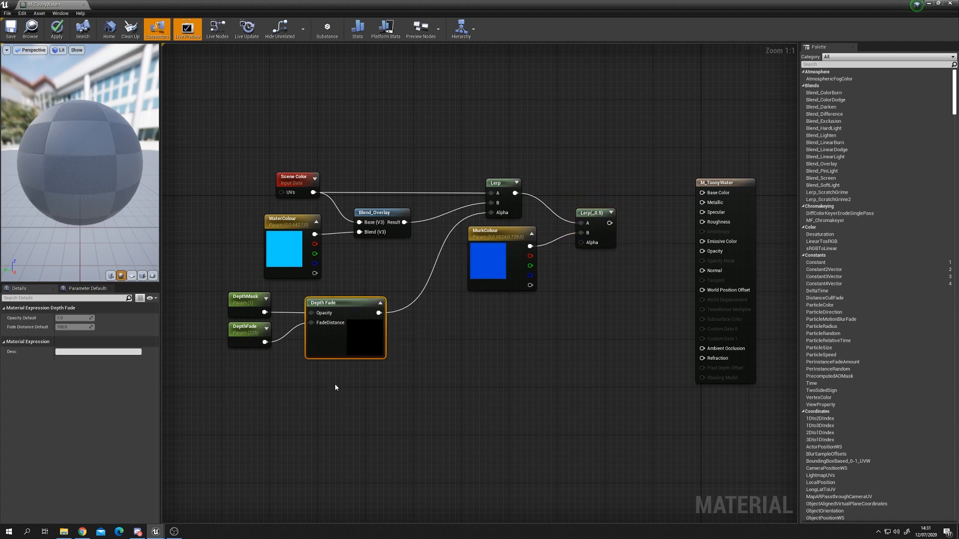
key(ctrl+w)
drag(361, 402, 313, 375)
right_drag(252, 398, 281, 395)
click(281, 395)
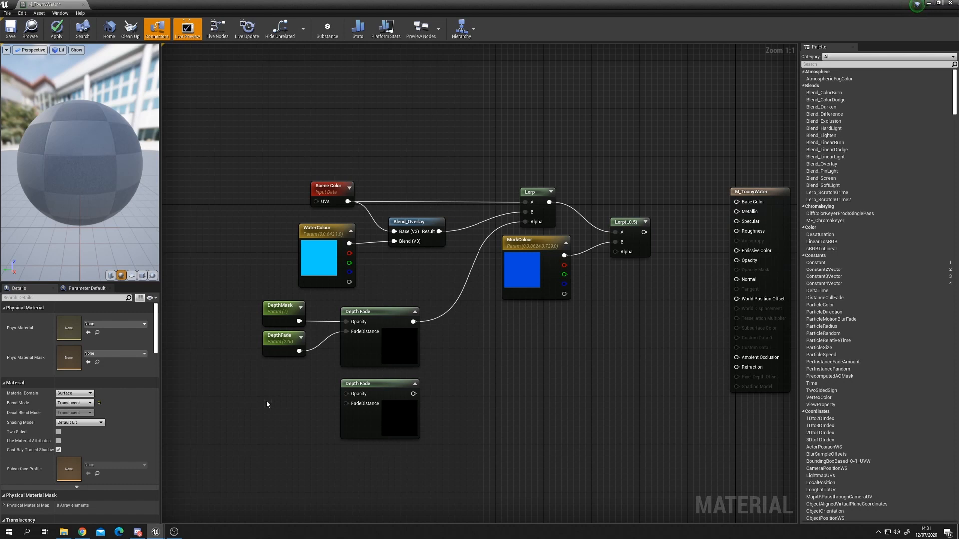
Step: Add a scalar parameter named MurkDepthMask with default 0.95 and connect it to the new Depth Fade's Opacity
click(265, 398)
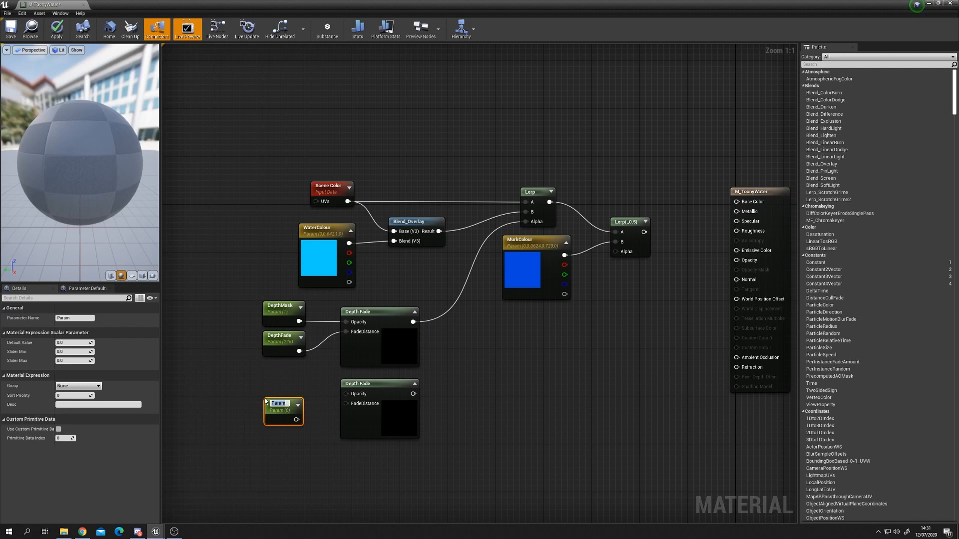
text(MurkDepthMask)
key(Return)
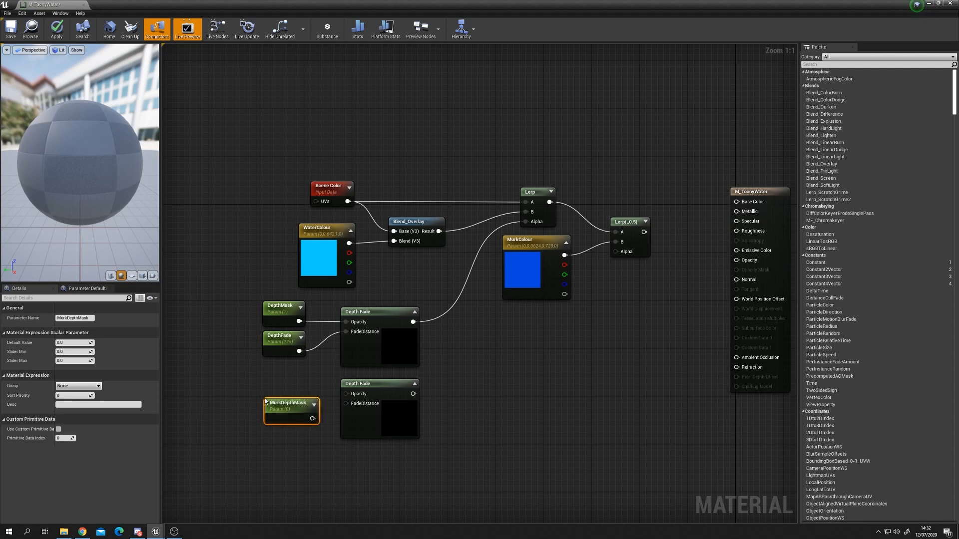
drag(313, 419, 287, 380)
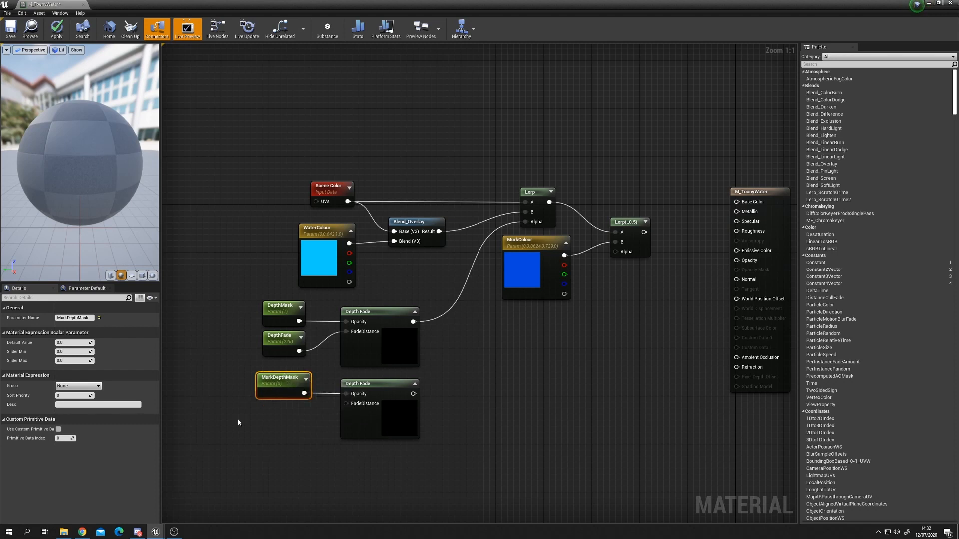
click(81, 343)
text(.95)
key(Return)
Step: Add a scalar parameter named MurkDepthFade with default 900 and connect it to the new Depth Fade's FadeDistance
click(263, 415)
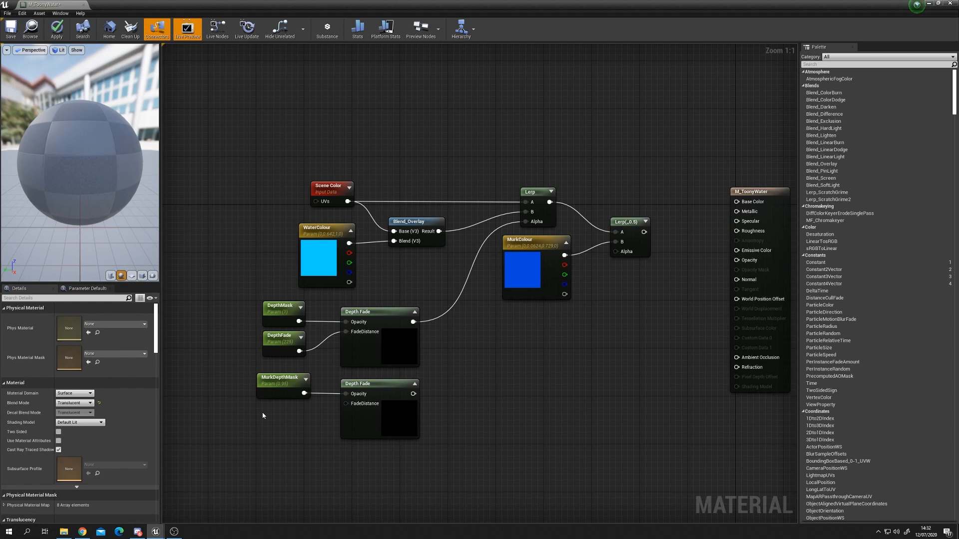
click(263, 416)
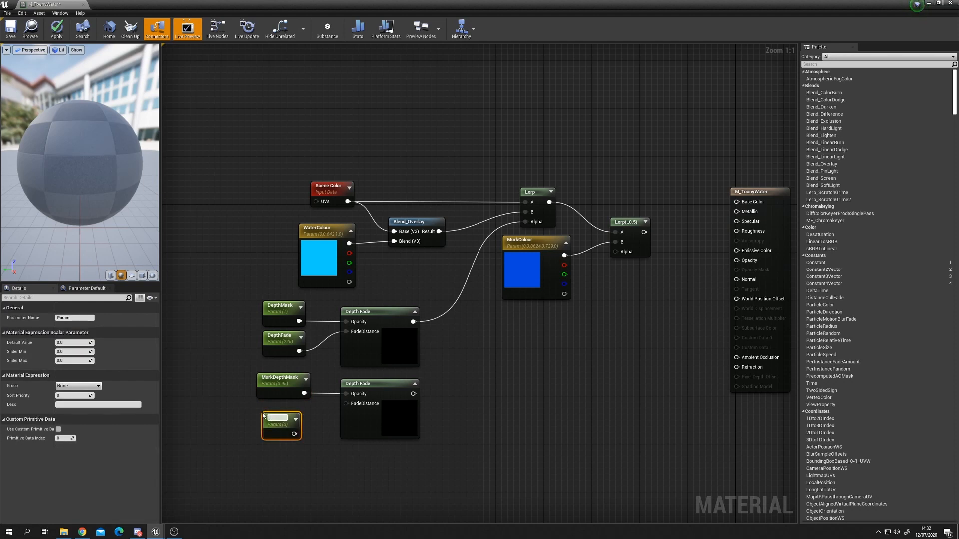
text(MurkDepthFade)
key(Return)
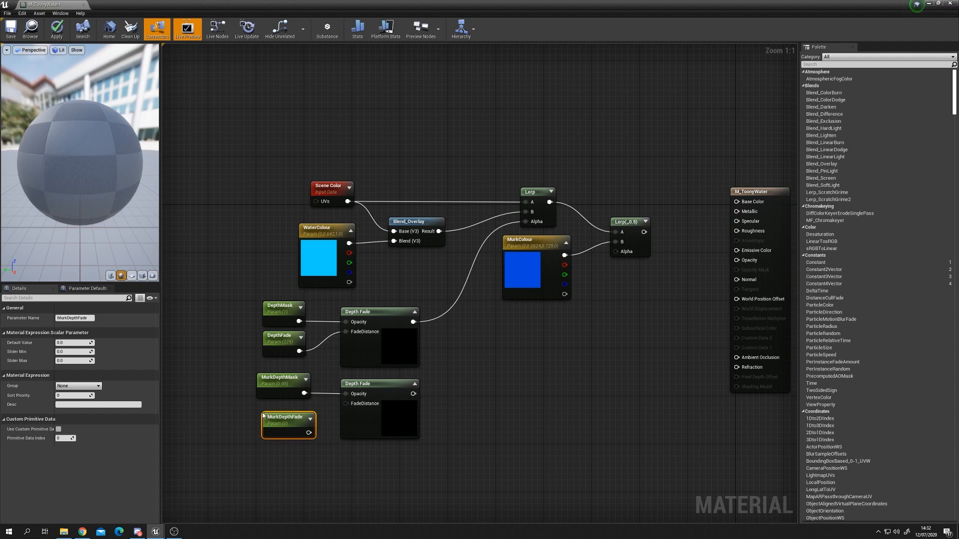
drag(301, 415, 294, 412)
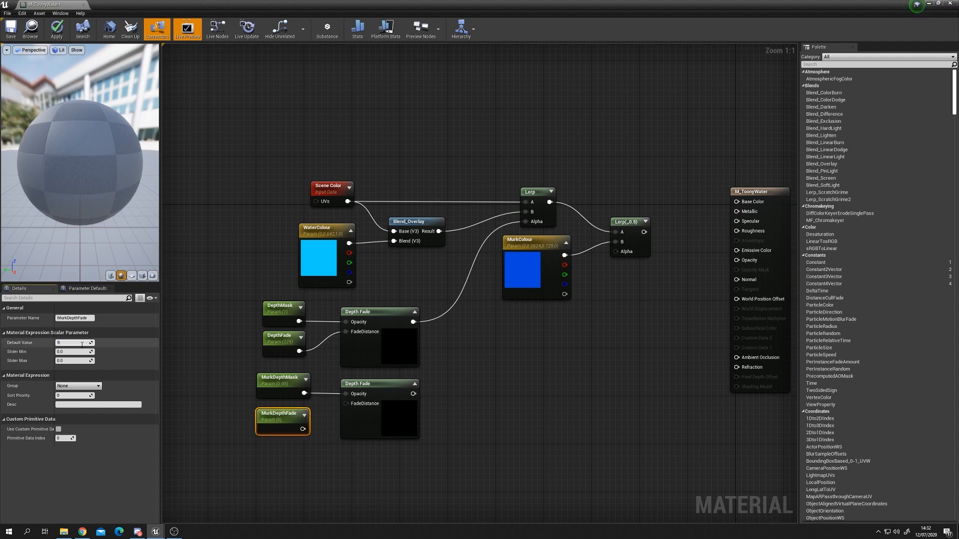
key(Return)
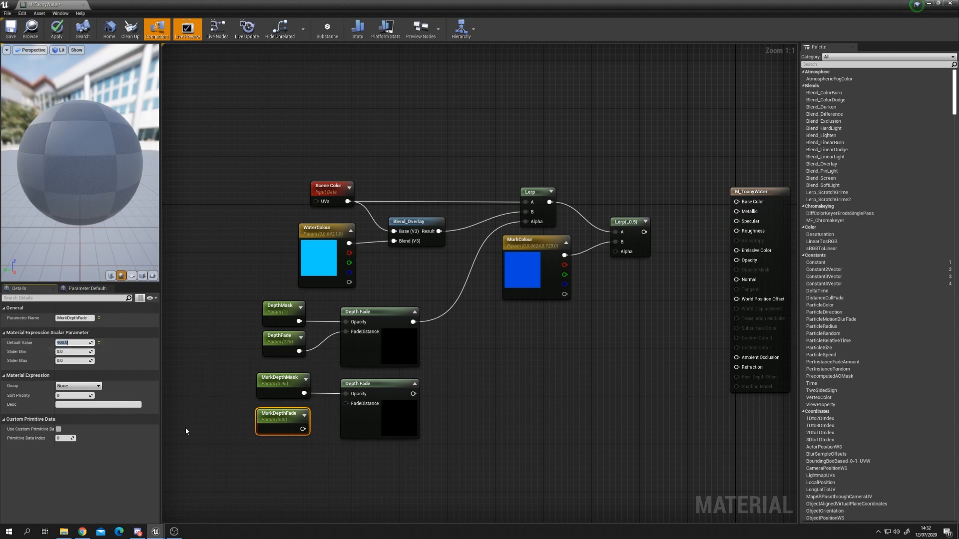
drag(302, 429, 346, 404)
drag(269, 423, 269, 417)
drag(240, 382, 289, 416)
mouse_move(289, 416)
mouse_down()
mouse_move(300, 418)
mouse_move(290, 417)
mouse_up()
Step: Connect the new Depth Fade to the second Lerp's Alpha and the second Lerp's output to Base Color
click(462, 393)
drag(413, 393, 626, 251)
drag(530, 273, 530, 266)
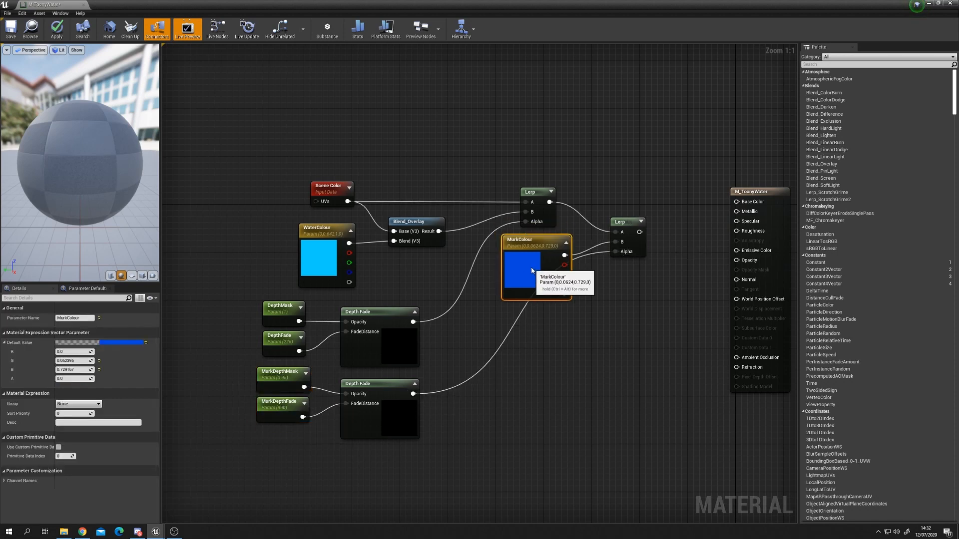
right_drag(657, 249, 567, 263)
drag(549, 246, 684, 243)
right_drag(418, 374, 557, 354)
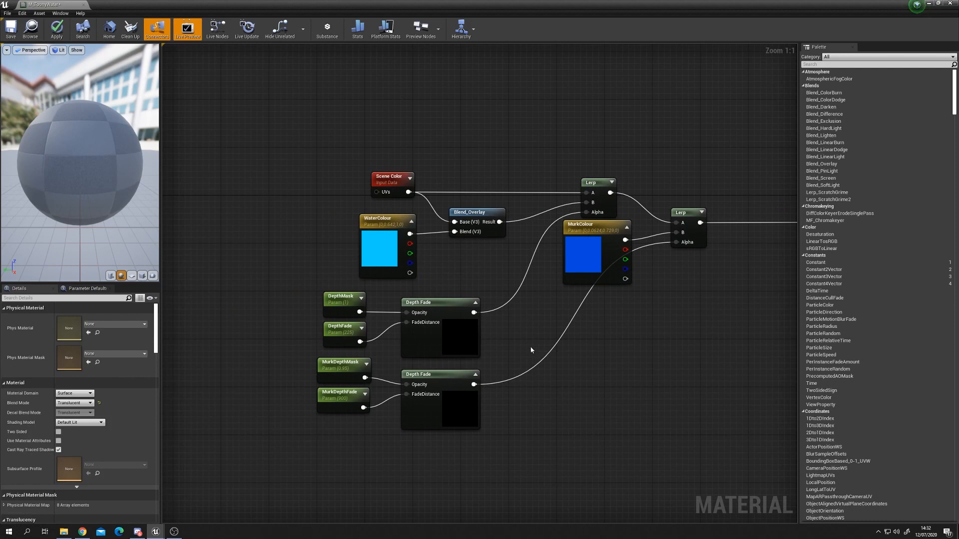
Step: Put the WaterColour, MurkColour, DepthMask, DepthFade, MurkDepthMask and MurkDepthFade parameters into the group Water Colour
click(380, 222)
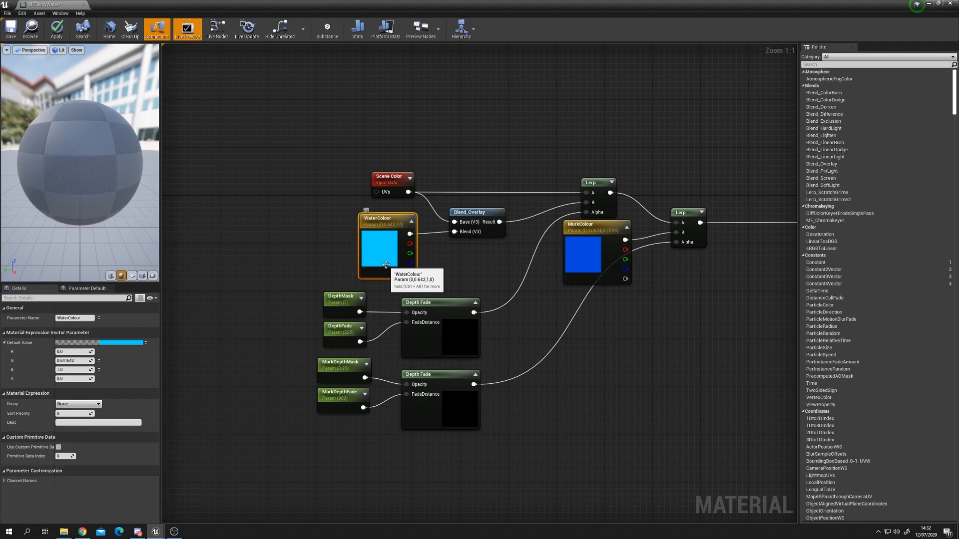
ctrl+click(590, 260)
ctrl+click(345, 304)
ctrl+click(340, 333)
ctrl+click(340, 369)
ctrl+click(340, 402)
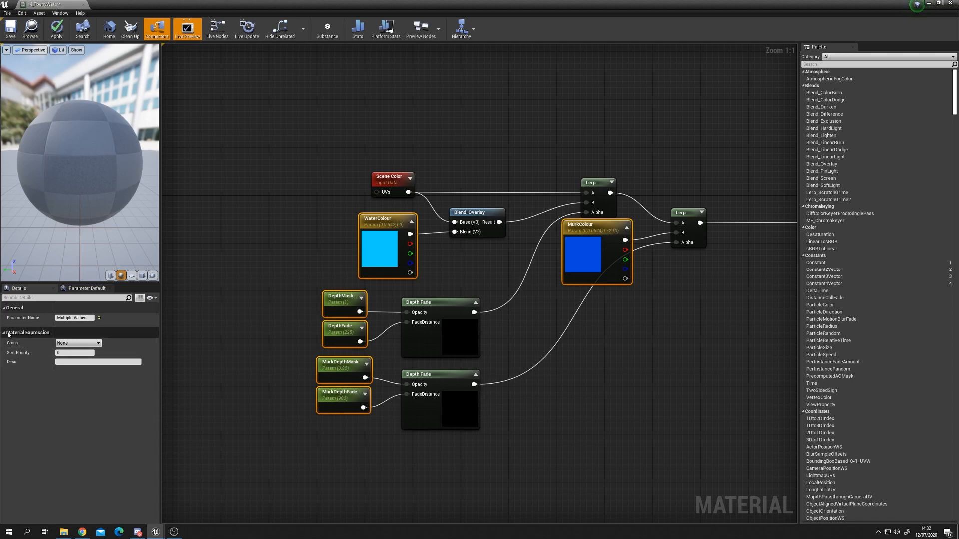
click(78, 344)
drag(78, 344, 47, 343)
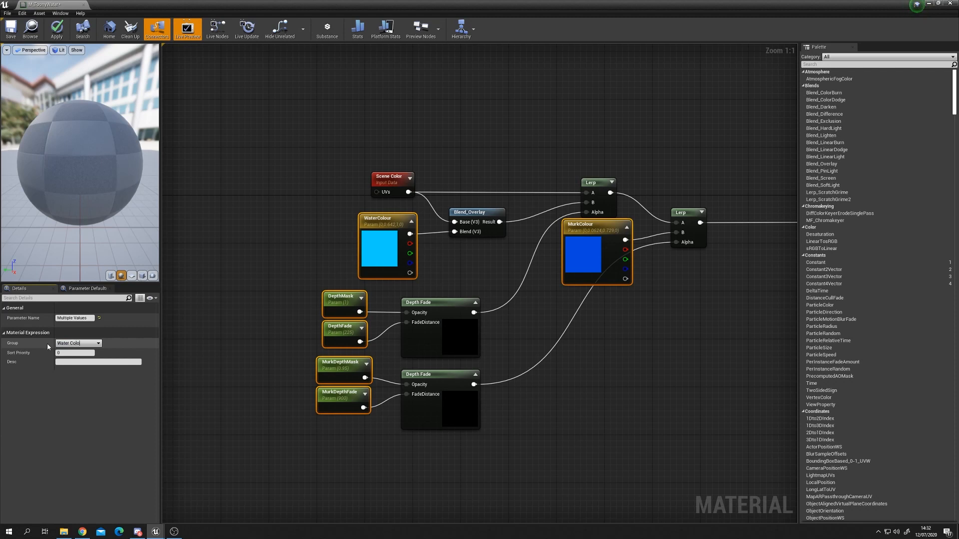
text(Water Colour)
key(Return)
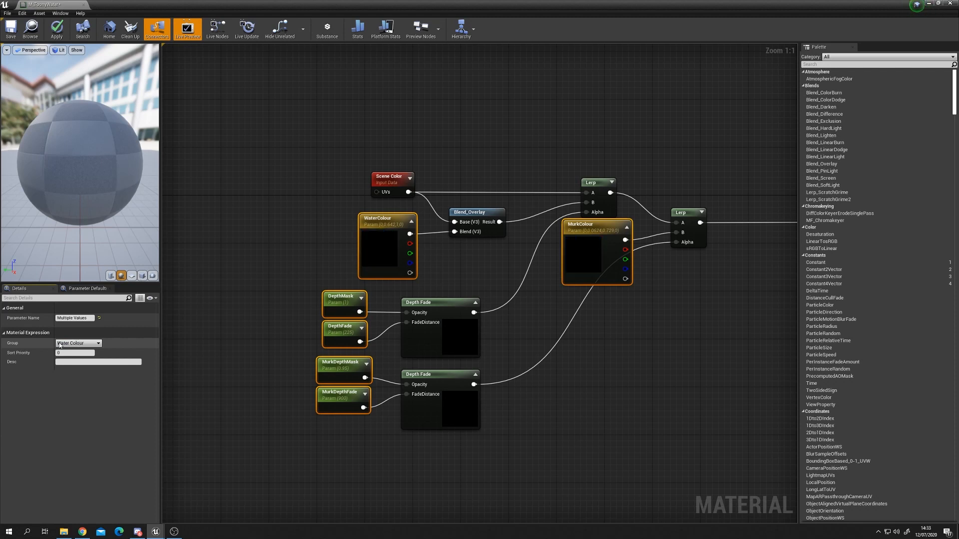
Step: Apply the material and rotate the preview to inspect the result
click(292, 264)
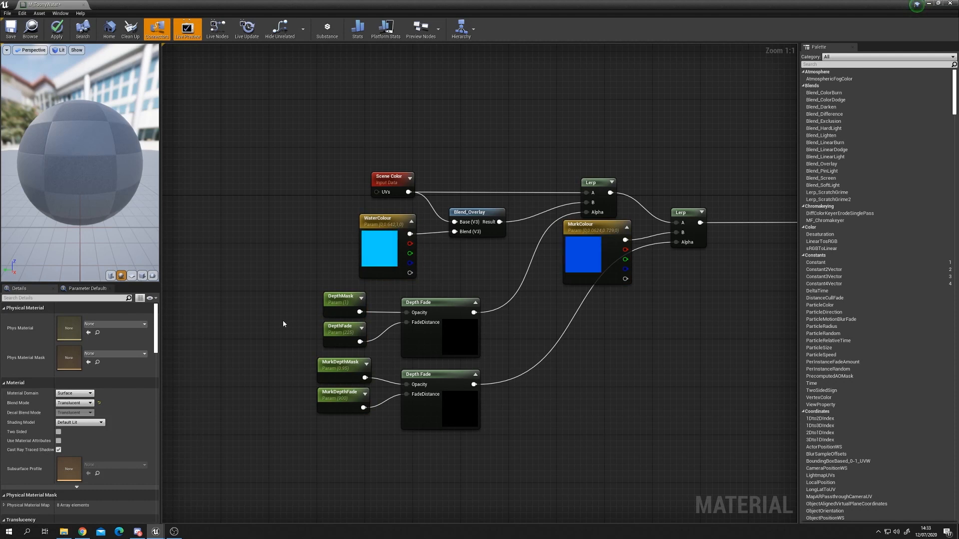
right_drag(284, 322, 171, 339)
drag(85, 175, 94, 176)
click(56, 33)
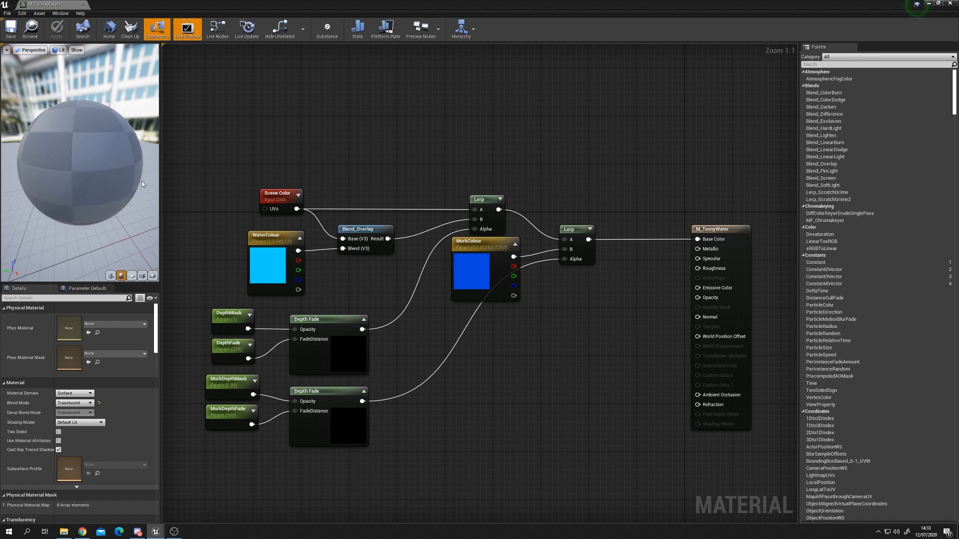
drag(118, 183, 108, 225)
drag(85, 183, 110, 153)
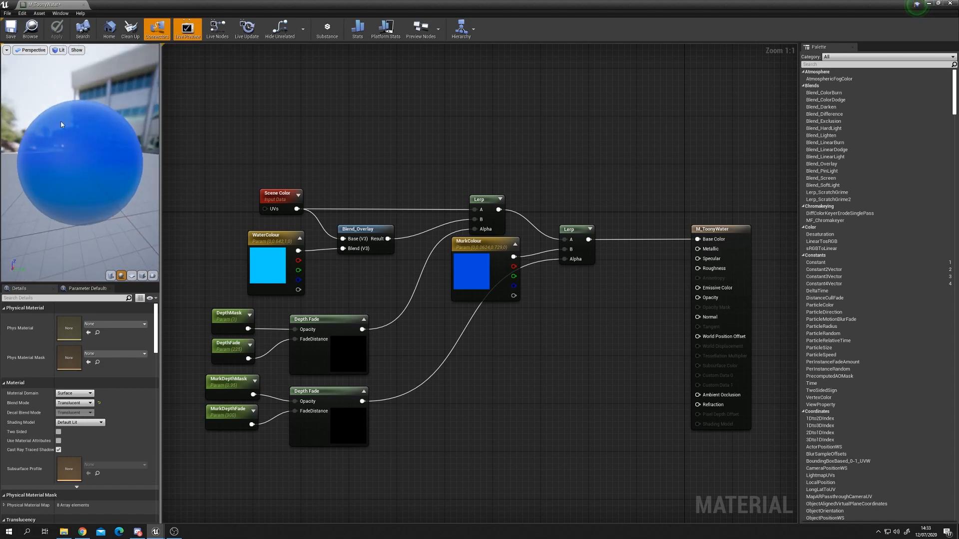
mouse_move(103, 165)
mouse_down()
mouse_move(138, 181)
mouse_move(110, 159)
mouse_move(93, 182)
mouse_move(115, 149)
mouse_move(107, 163)
mouse_move(131, 149)
mouse_move(111, 157)
mouse_up()
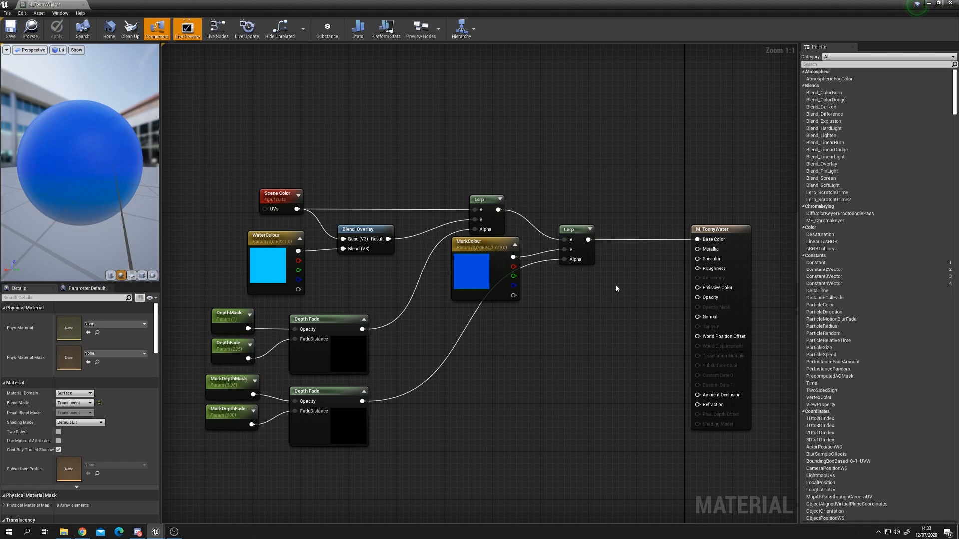
Step: Add a scalar parameter named Roughness and connect it to the material's Roughness input
right_drag(589, 345, 586, 364)
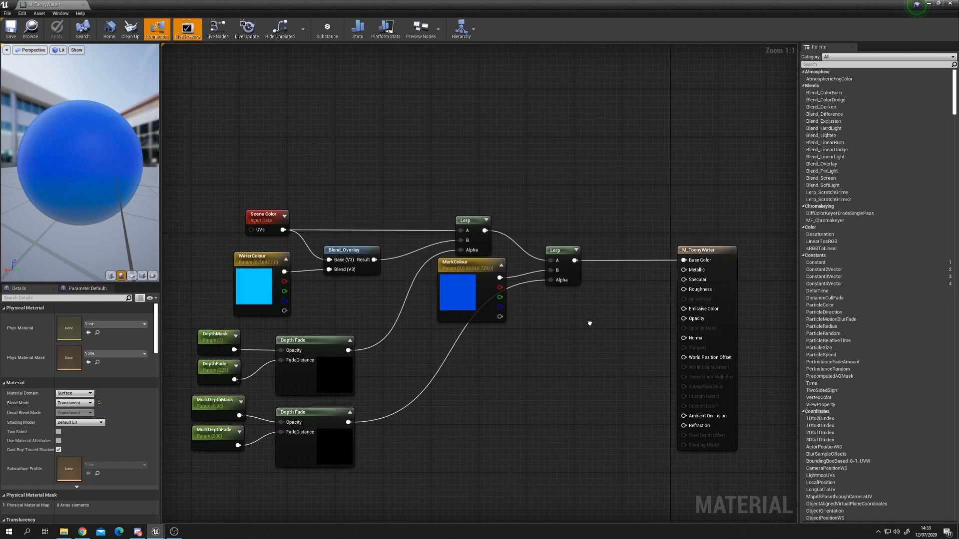
key(s)
click(604, 303)
text(Rou)
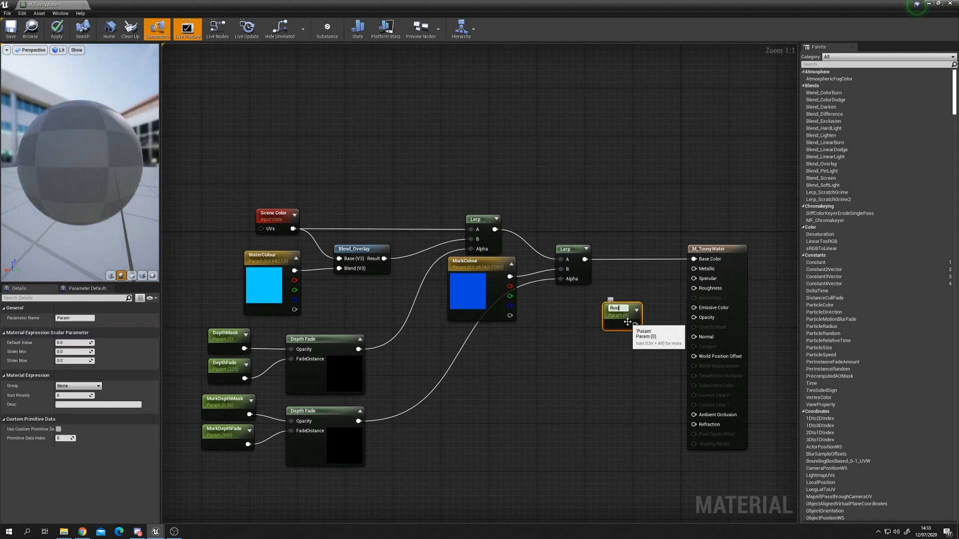
text(ghness)
key(Return)
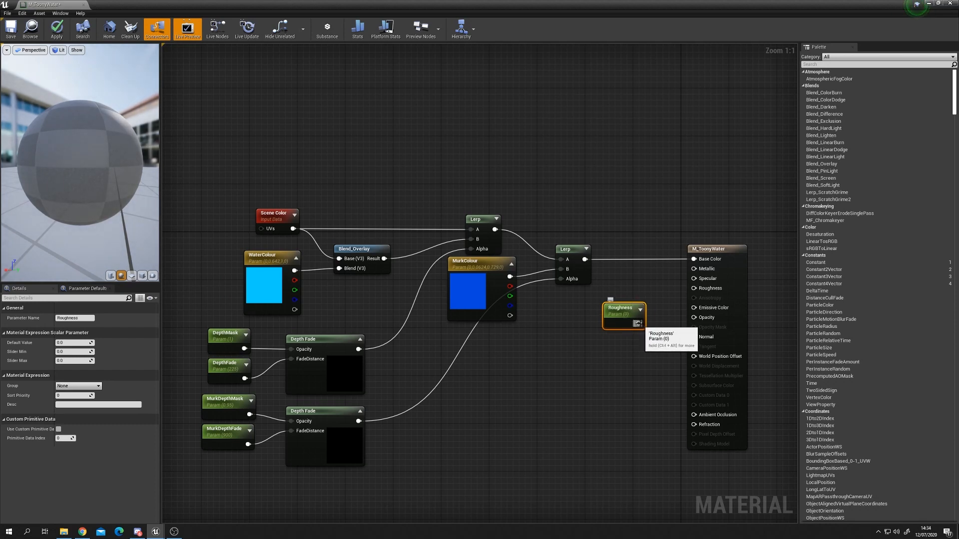
drag(616, 313, 622, 290)
click(633, 330)
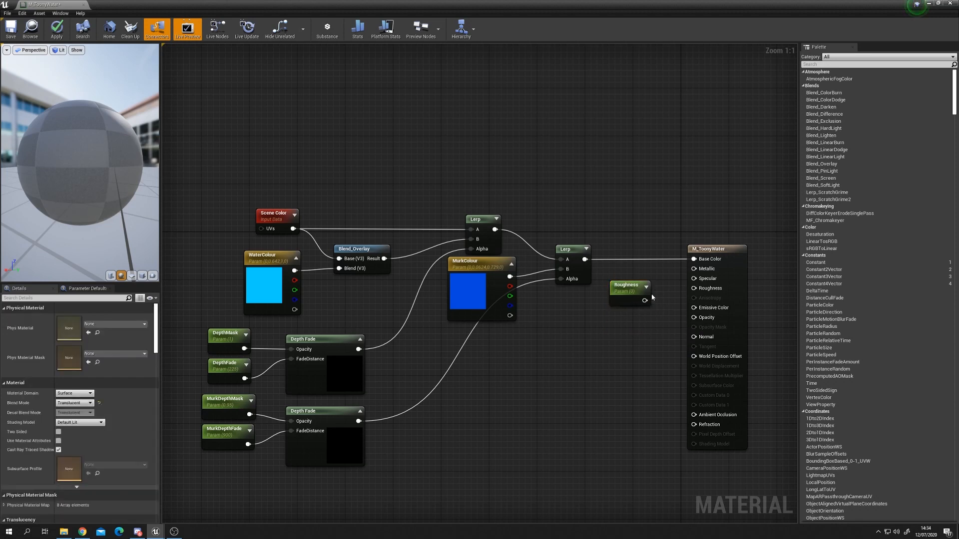
drag(645, 300, 693, 288)
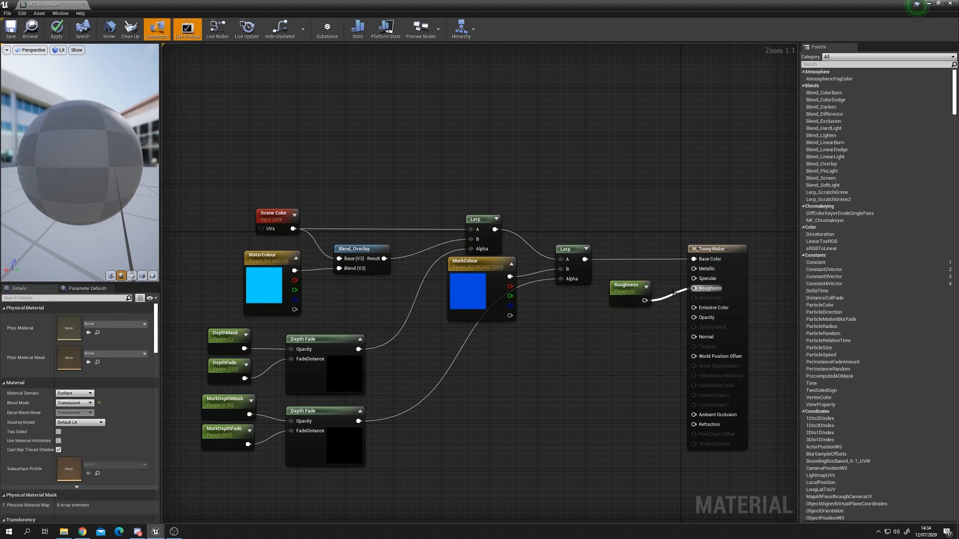
mouse_move(629, 298)
mouse_down()
mouse_move(645, 287)
mouse_move(621, 309)
mouse_move(635, 290)
mouse_up()
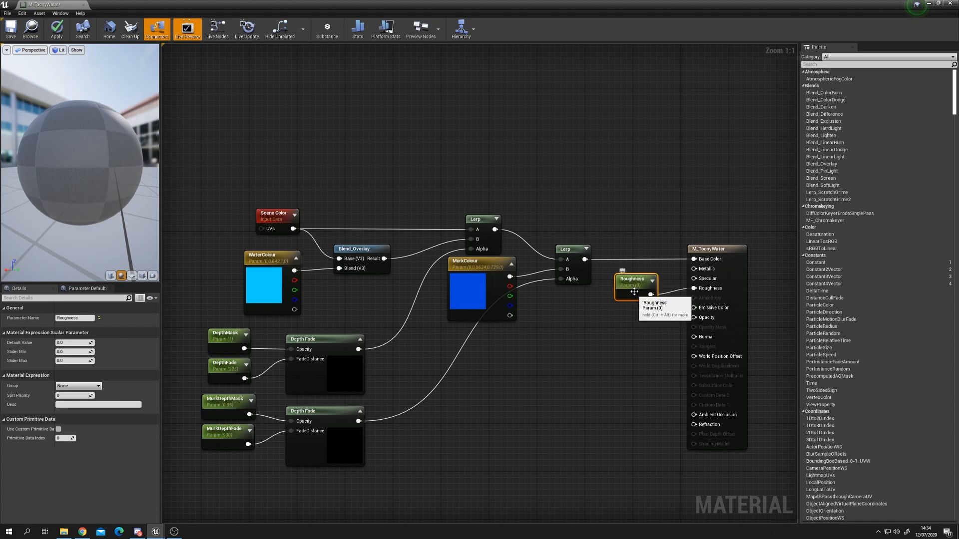
Step: Orbit the material preview sphere to inspect the result and nudge the Roughness parameter node
drag(94, 175, 145, 173)
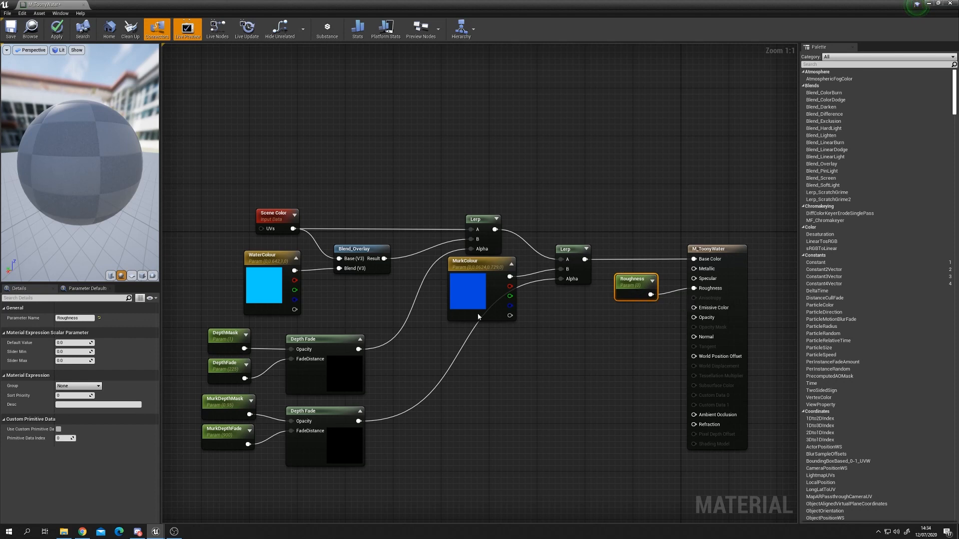
drag(121, 194, 68, 186)
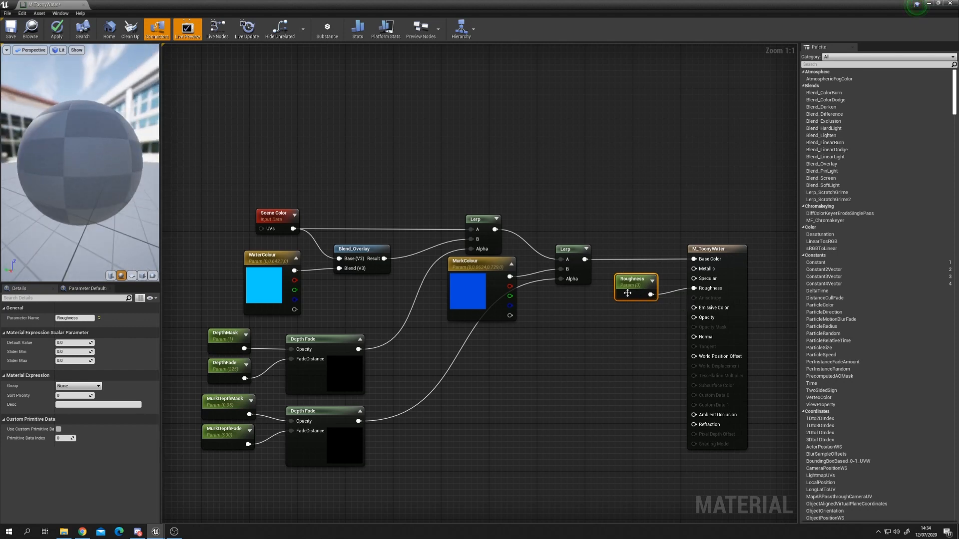
drag(630, 295, 636, 288)
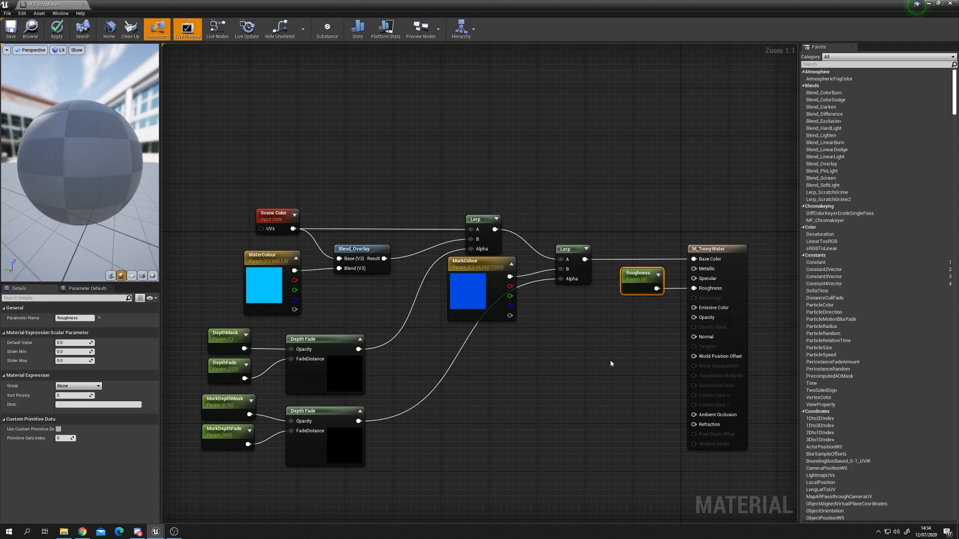
Step: Add a scalar parameter named Opacity with default value 0.5 and connect it to the material's Opacity input
click(630, 331)
text(Opacity)
key(Return)
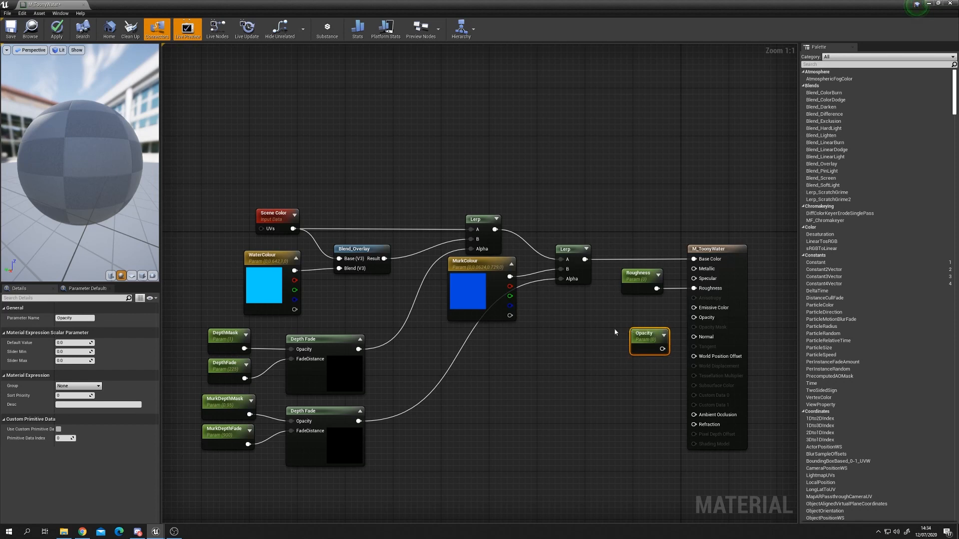
click(83, 342)
text(.5)
key(Return)
drag(655, 343, 694, 317)
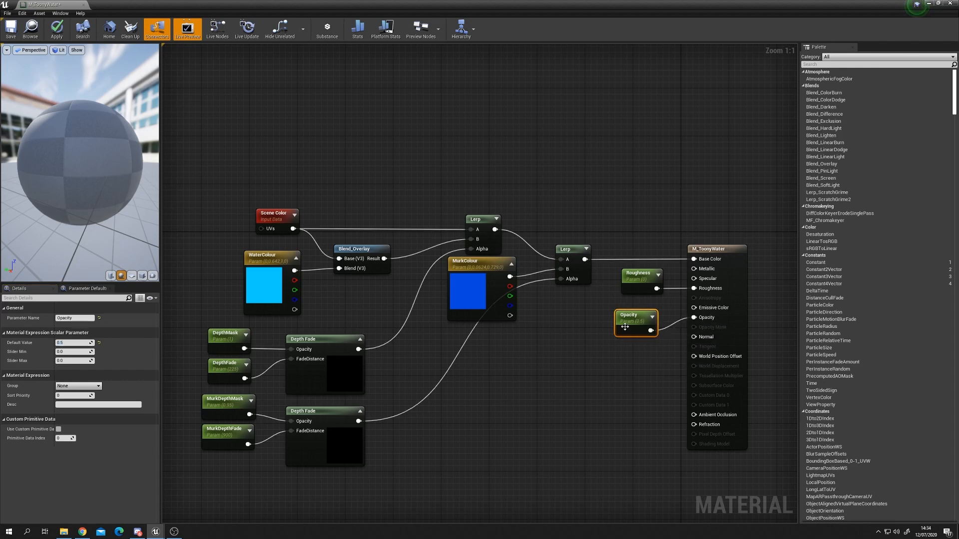
drag(625, 327, 631, 333)
click(603, 401)
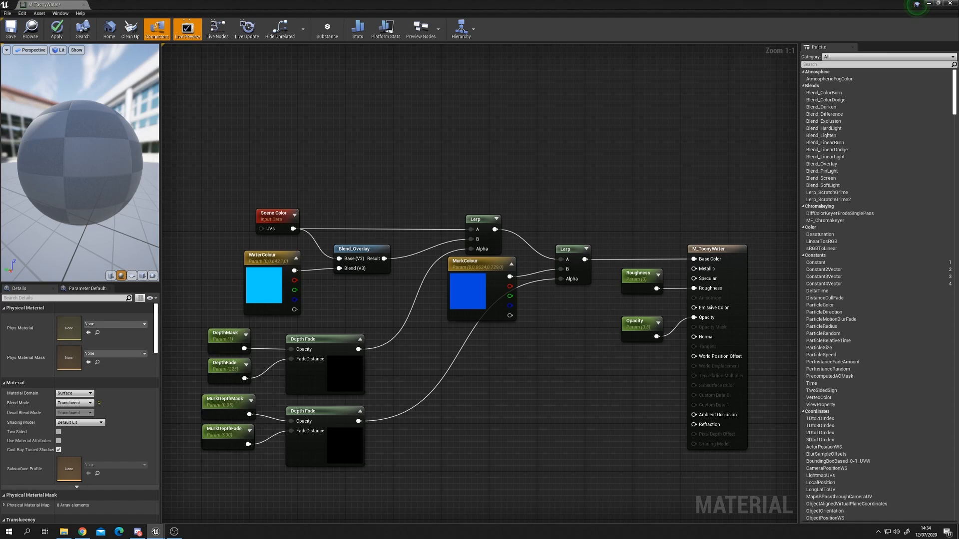
Step: Bring the water_norm texture from the Content Browser into the material graph as a Texture Sample node
right_drag(530, 367, 573, 229)
drag(517, 4, 554, 183)
drag(542, 295, 557, 62)
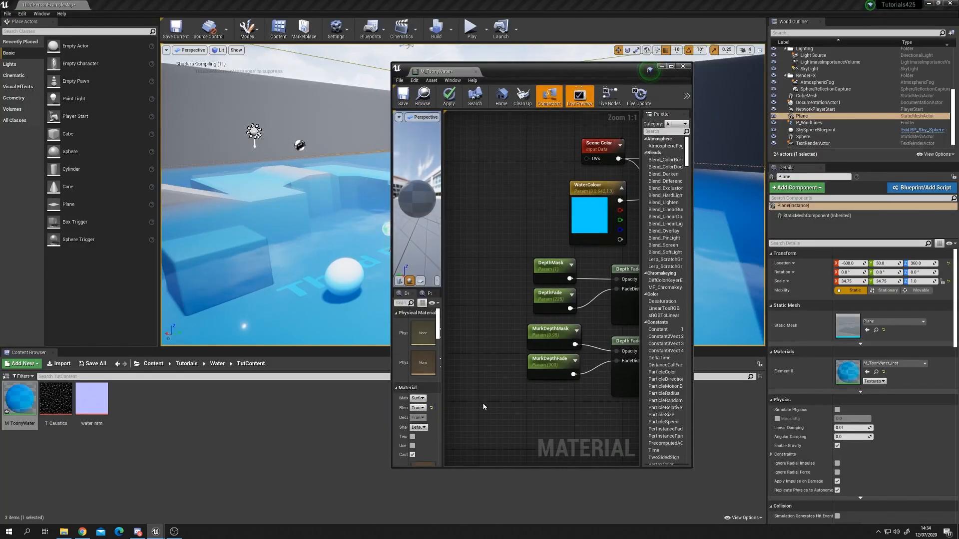
scroll(460, 368, down, 3)
scroll(531, 328, down, 2)
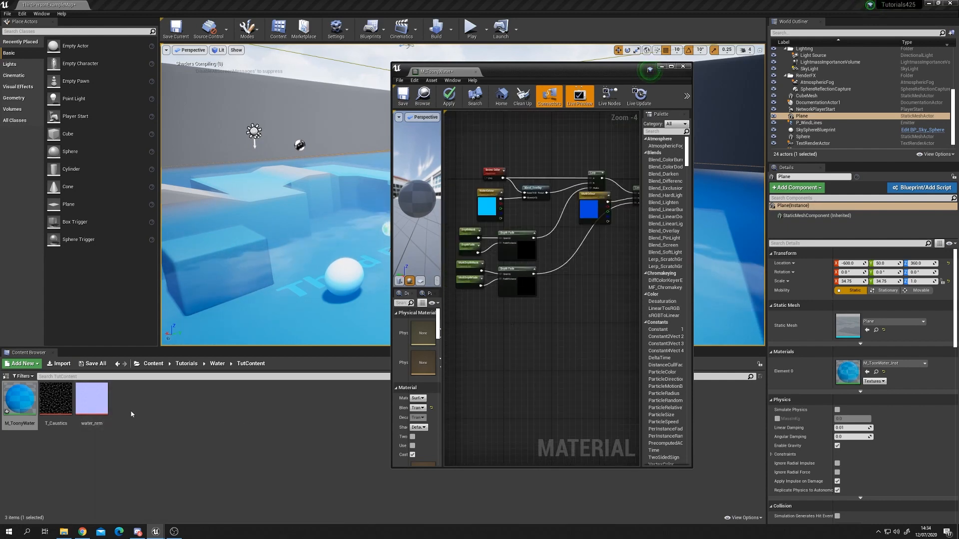
drag(86, 410, 522, 334)
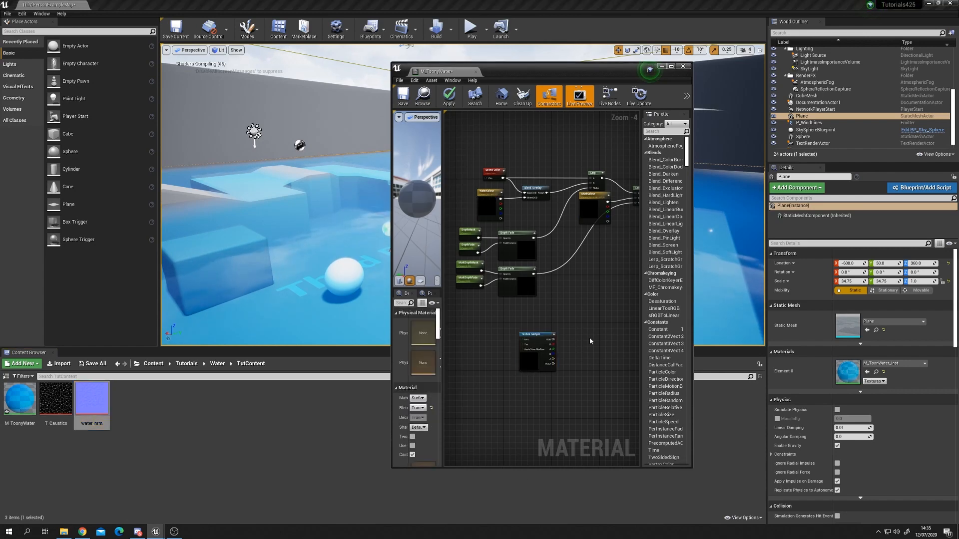
double_click(520, 73)
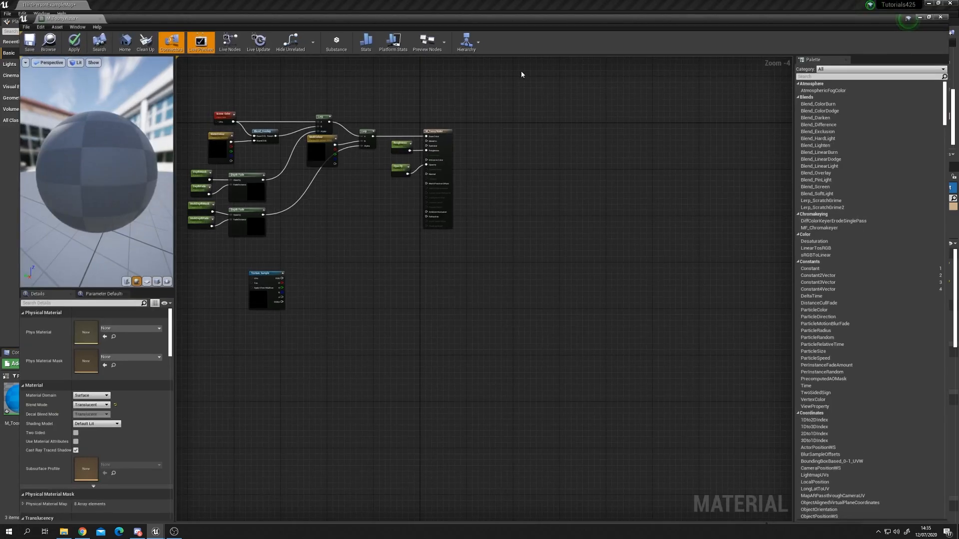
scroll(415, 320, up, 4)
click(365, 350)
drag(365, 350, 326, 337)
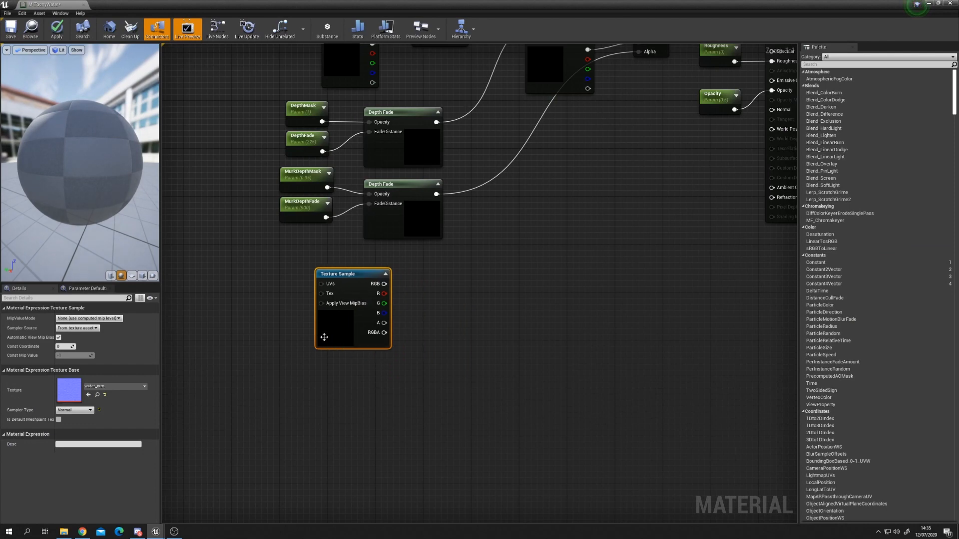
right_drag(326, 336, 420, 328)
drag(420, 328, 399, 326)
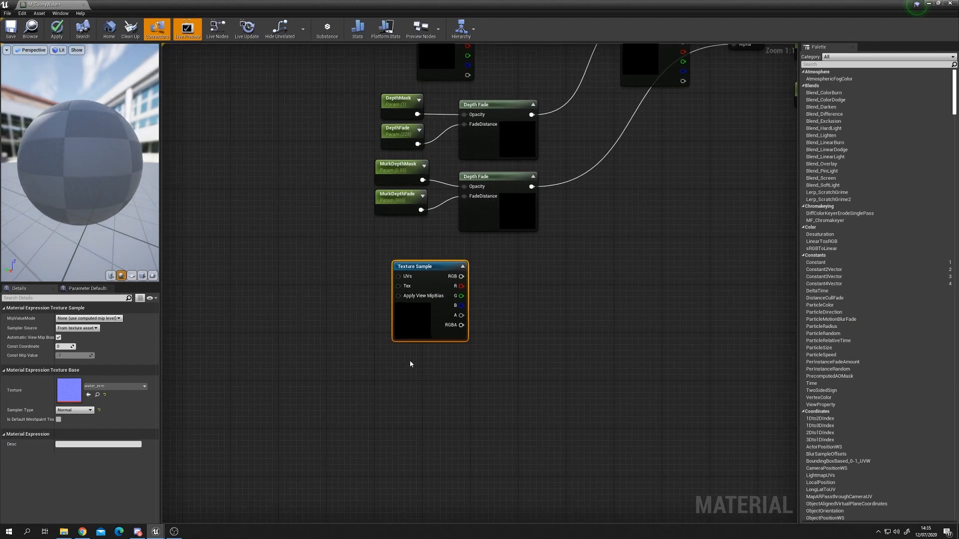
Step: Duplicate the water_norm Texture Sample and place the copy below the original
key(ctrl+w)
drag(436, 410, 420, 399)
right_drag(362, 362, 392, 349)
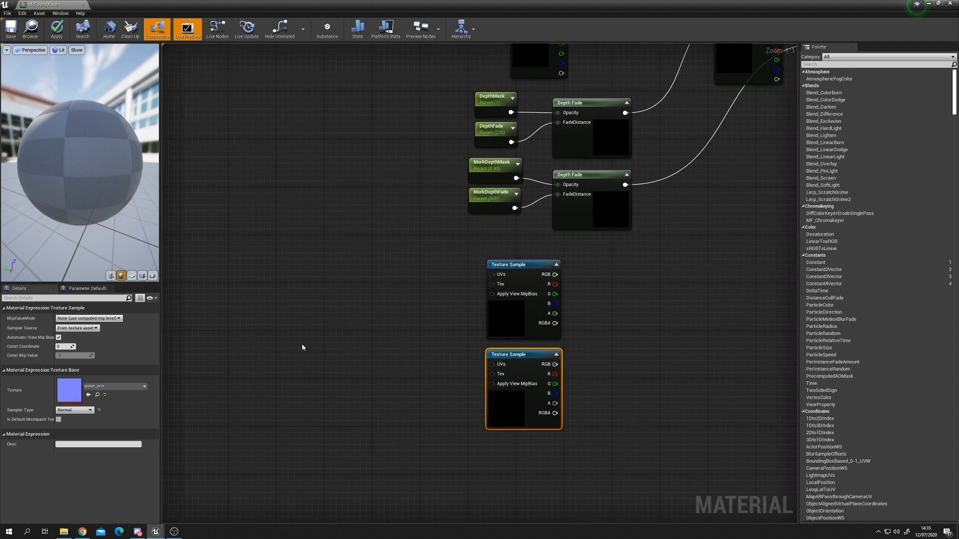
right_drag(303, 345, 343, 345)
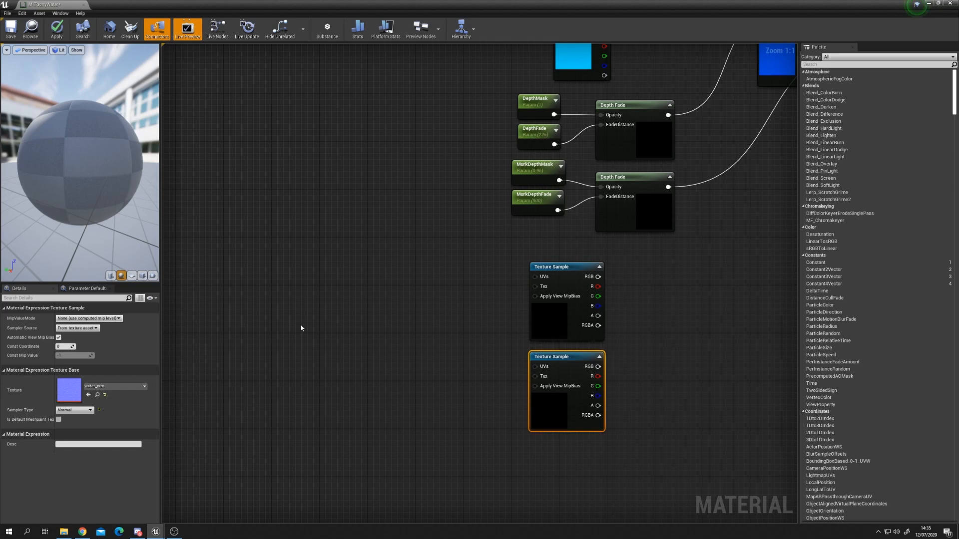
drag(535, 277, 466, 331)
click(480, 284)
drag(544, 368, 448, 296)
click(425, 267)
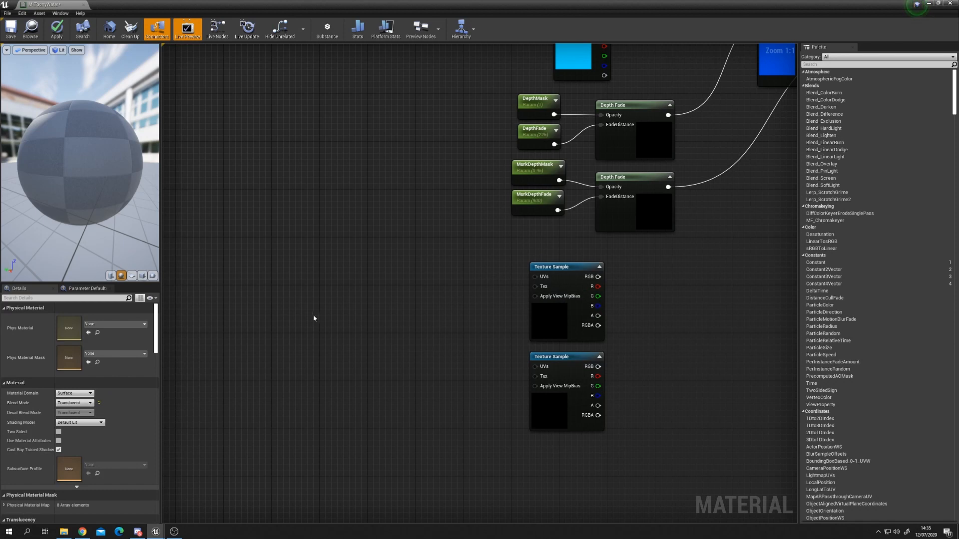
Step: Add a TexCoord node to the left of the two water_norm Texture Samples
right_drag(309, 318, 370, 324)
key(u)
click(304, 278)
drag(371, 305, 317, 287)
drag(318, 286, 301, 285)
right_drag(315, 360, 380, 357)
drag(361, 290, 307, 296)
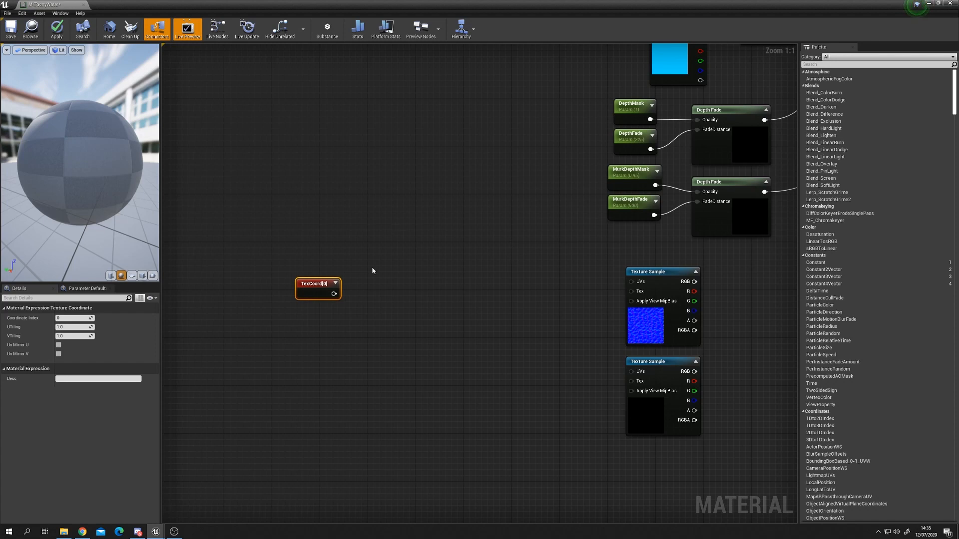
mouse_move(340, 288)
mouse_down()
mouse_move(296, 288)
mouse_move(333, 300)
mouse_up()
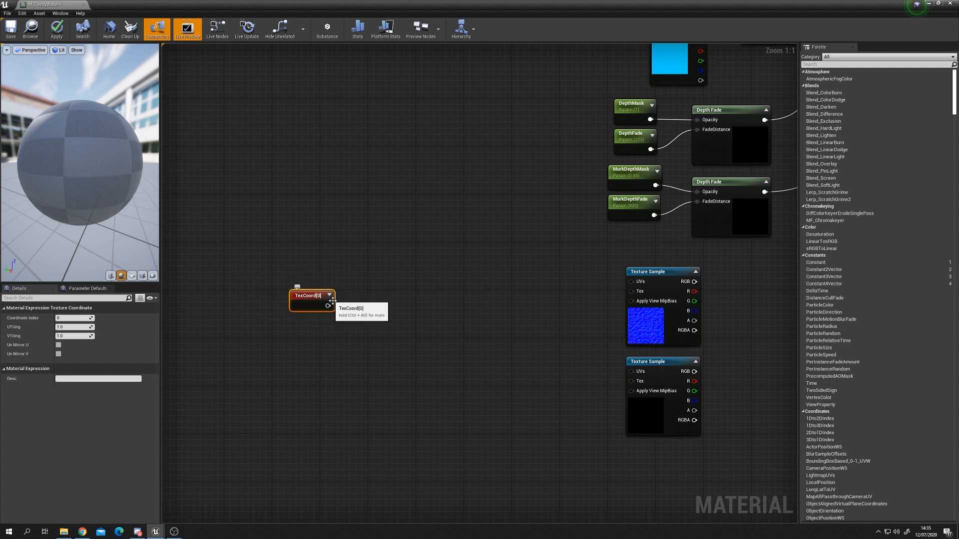
Step: Multiply the TexCoord by a new scalar parameter named NormalScale1 with default value 1
key(m)
click(366, 305)
drag(387, 319, 409, 302)
drag(329, 306, 426, 298)
key(s)
click(354, 324)
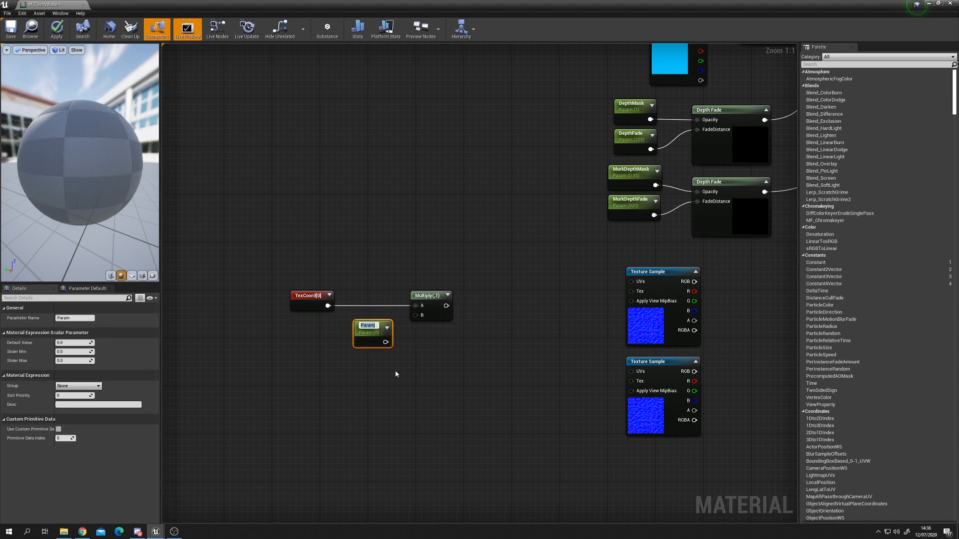
text(NormalScale1)
key(Return)
click(83, 343)
text(1)
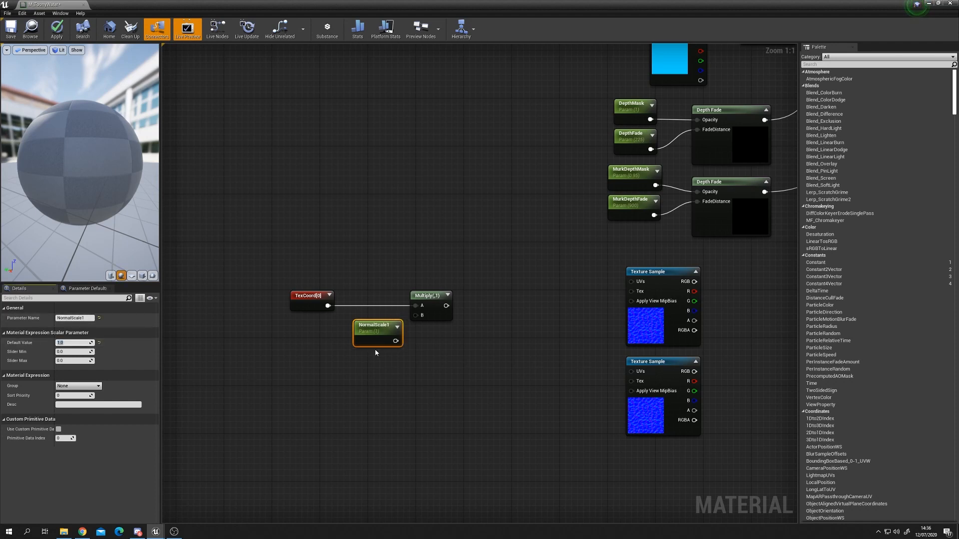
drag(395, 341, 416, 316)
drag(356, 336, 353, 329)
Step: Duplicate the Multiply and NormalScale1 nodes, feed the TexCoord into the copy, and rename the copied parameter NormalScale2
click(346, 242)
drag(370, 263, 448, 356)
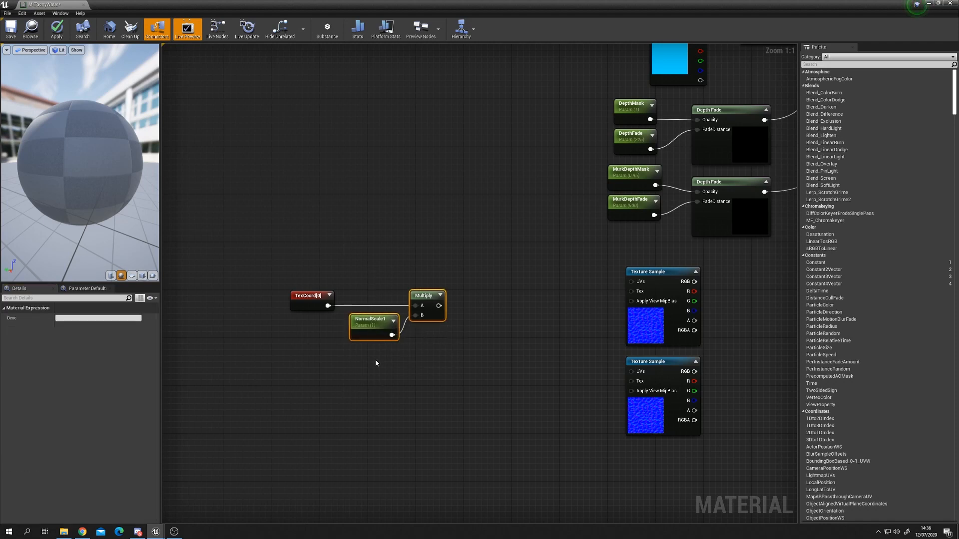
key(ctrl+w)
drag(328, 305, 281, 339)
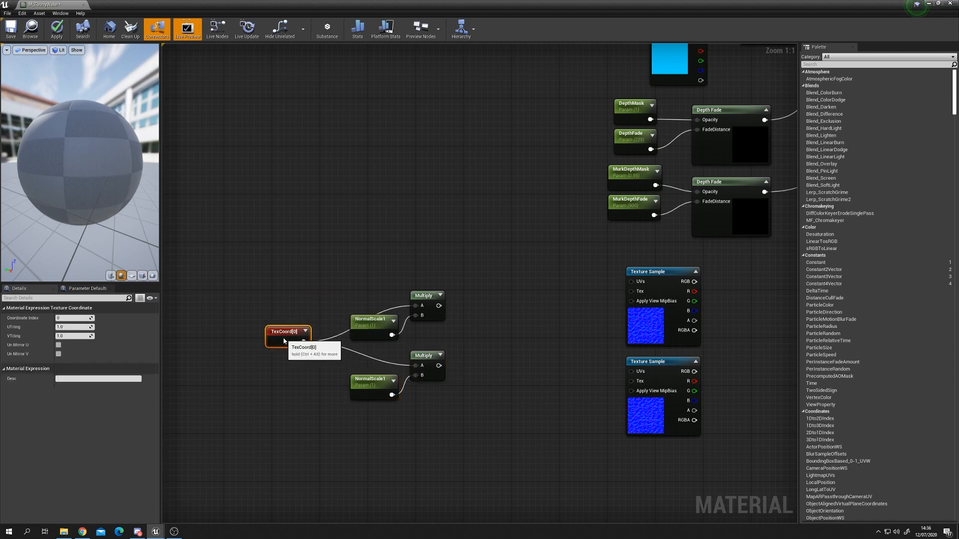
click(377, 388)
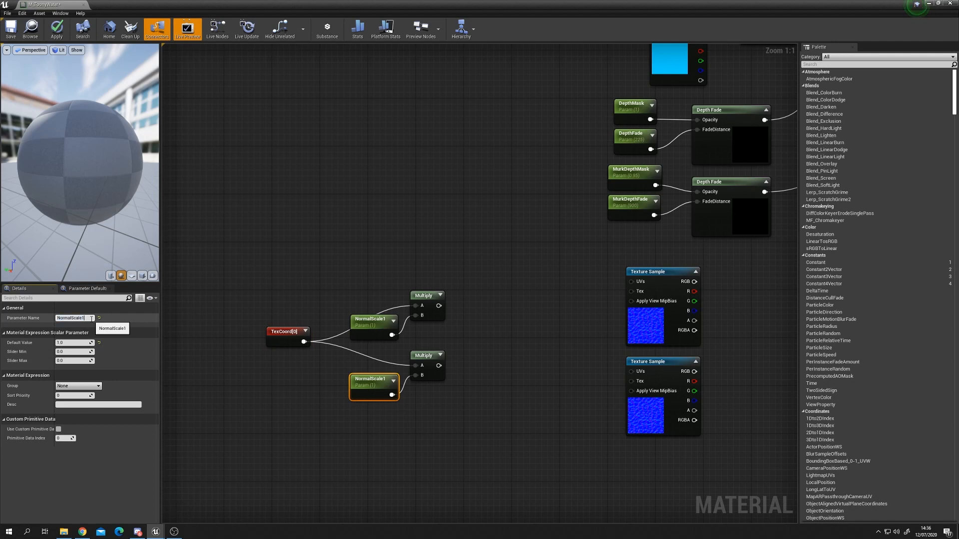
key(Return)
click(539, 326)
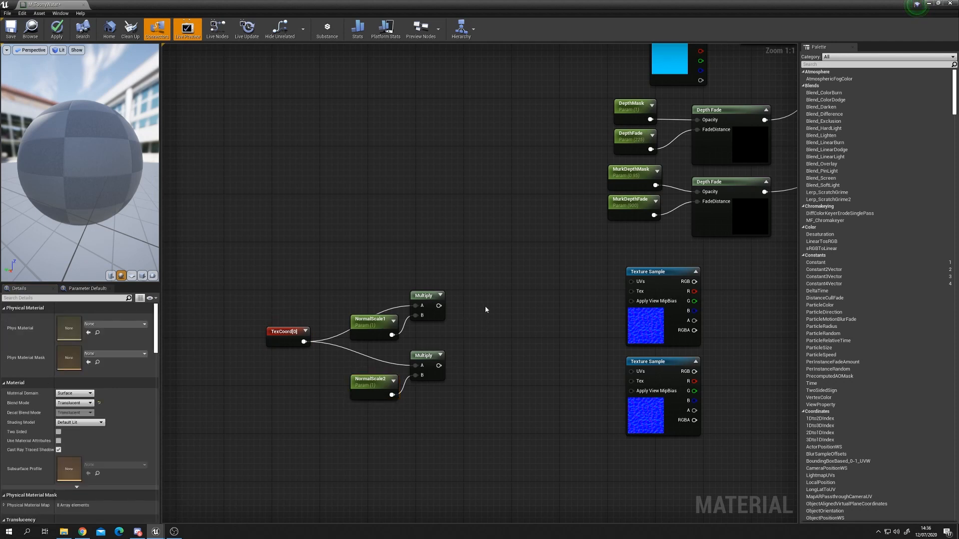
Step: Add two Panner nodes and connect each Multiply output to a Panner's Coordinate input
click(504, 298)
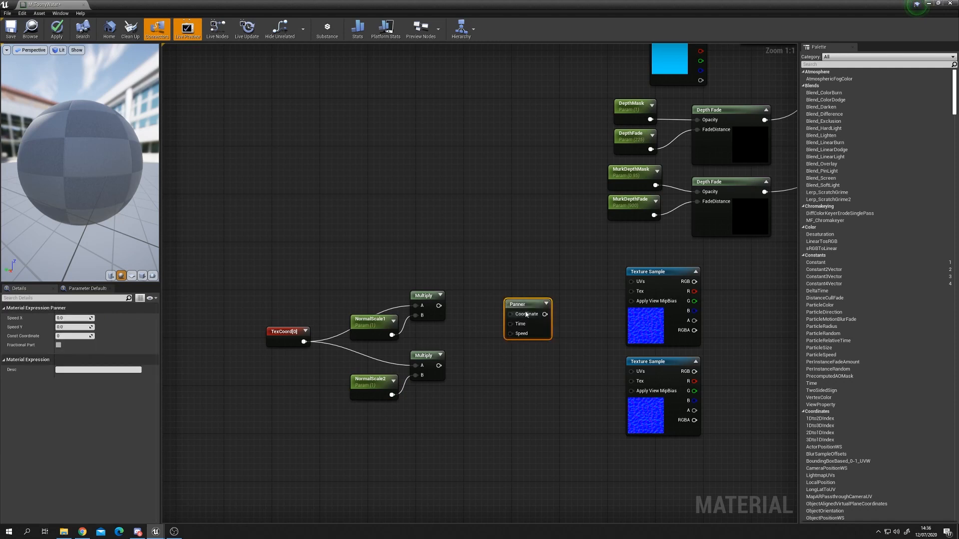
click(515, 354)
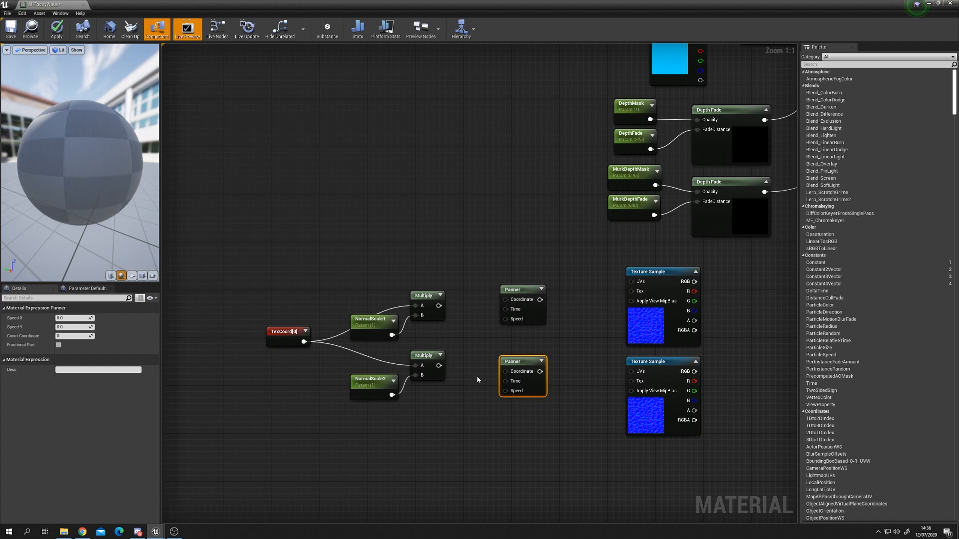
drag(438, 305, 525, 297)
drag(529, 361, 529, 355)
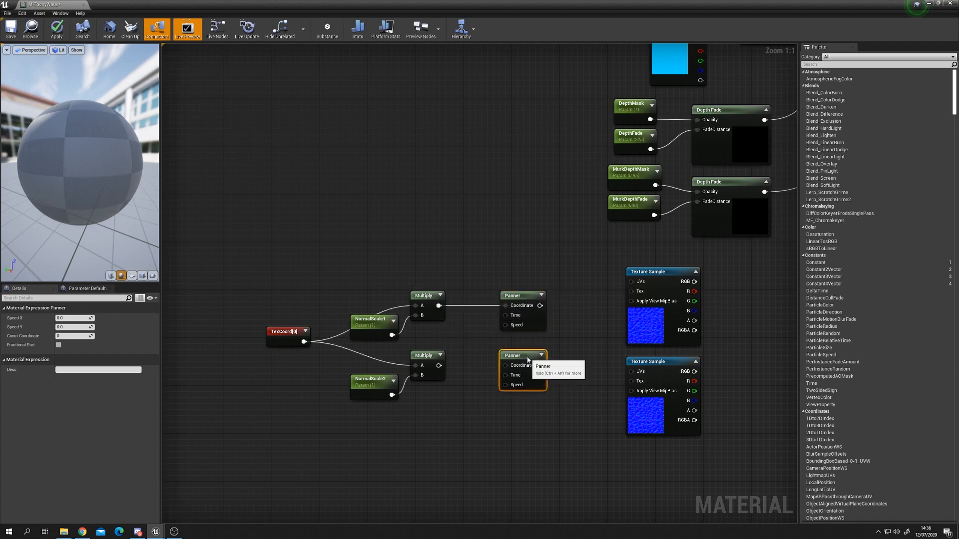
drag(440, 365, 507, 365)
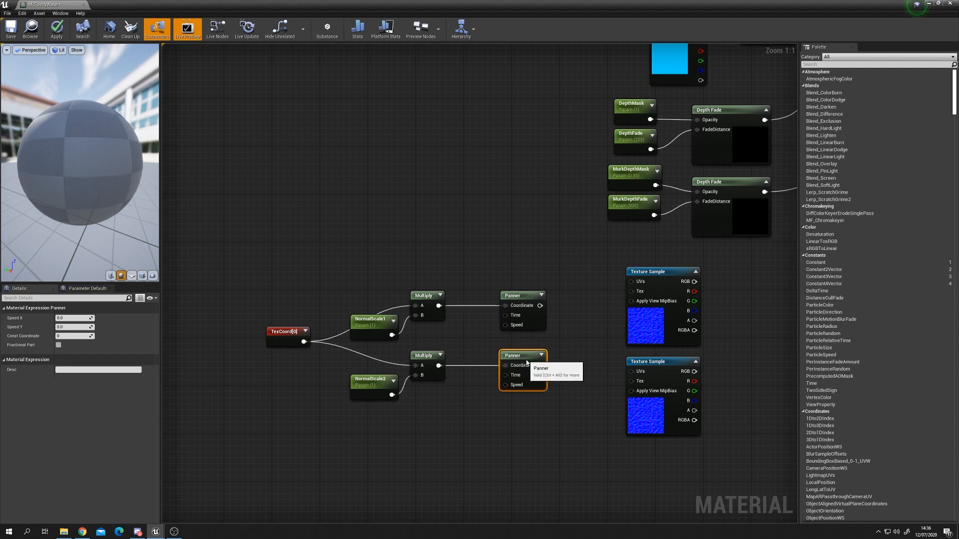
drag(284, 337, 260, 331)
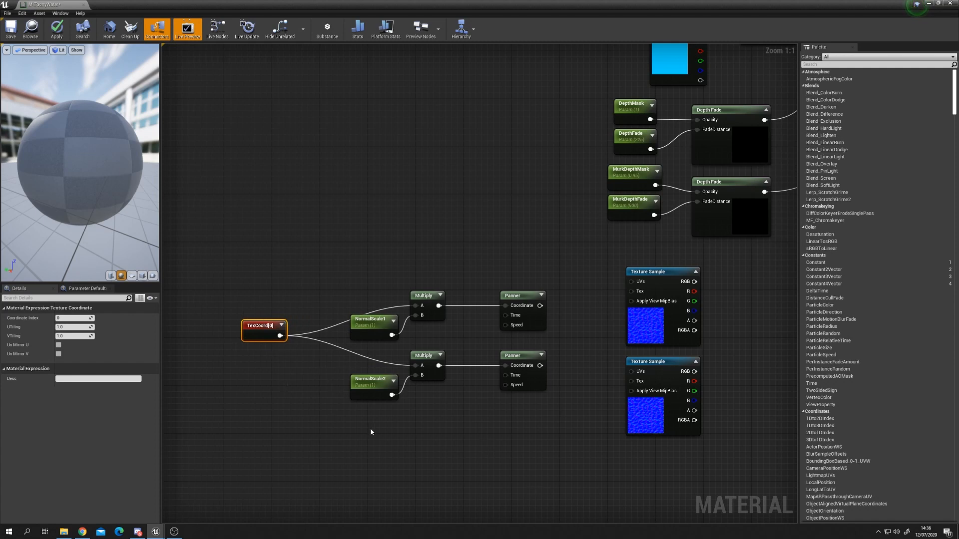
Step: Set the first Panner's Speed X to -0.1 and the second Panner's Speed X to 0.2
click(529, 326)
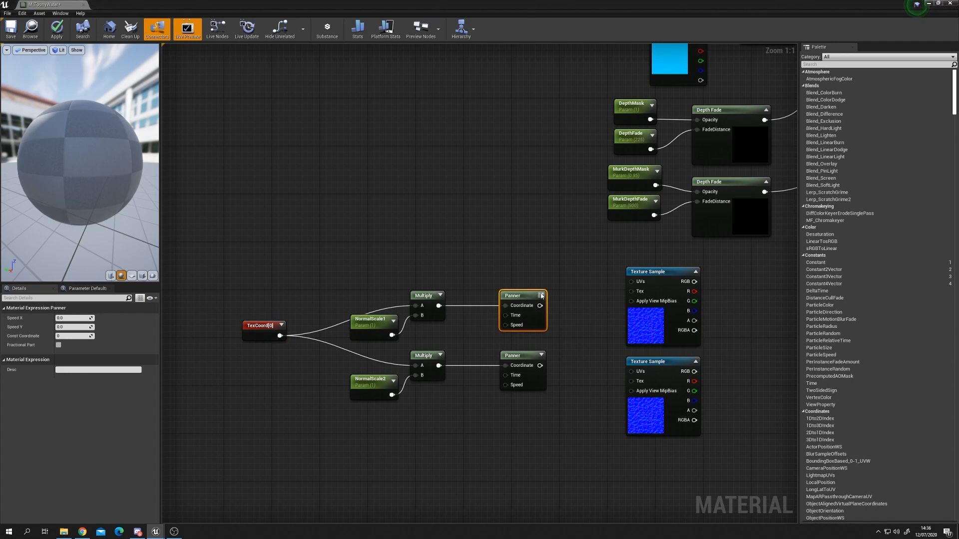
key(Tab)
click(66, 318)
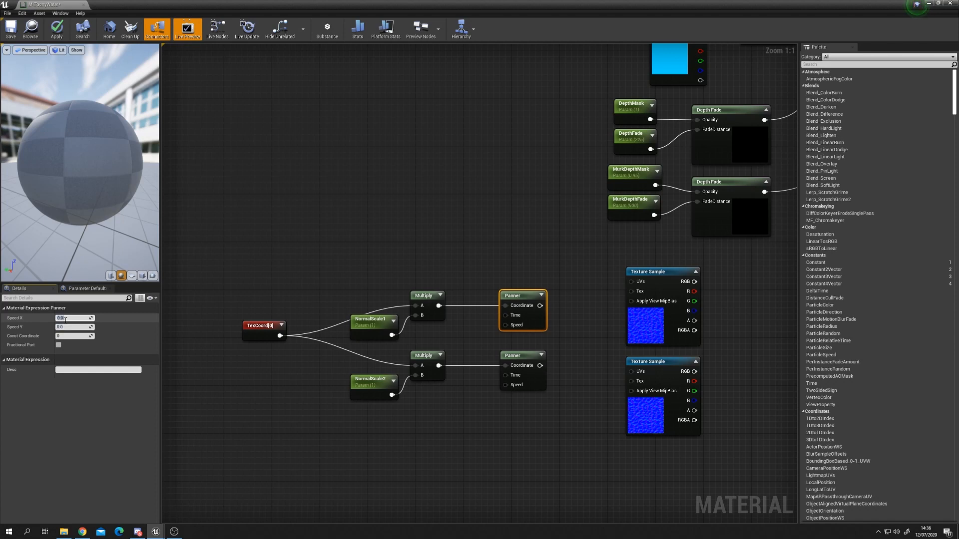
text(-0.1)
key(Tab)
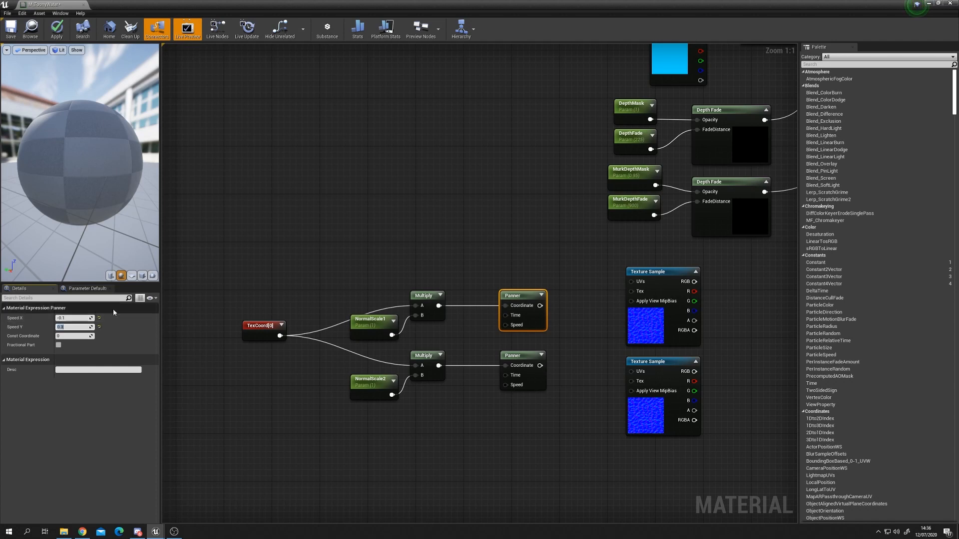
click(520, 356)
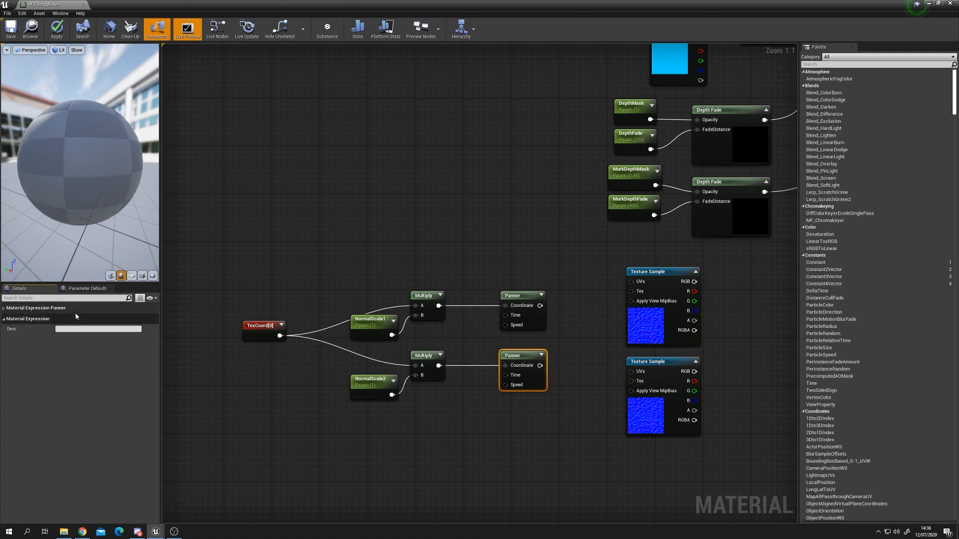
click(79, 317)
text(0.2)
key(Tab)
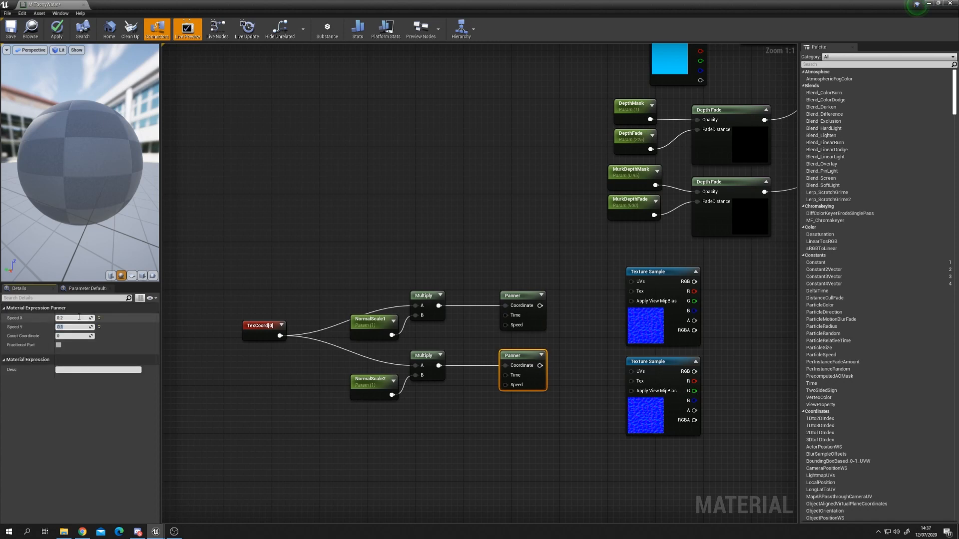
Step: Connect each Panner's output to the UVs input of its water_norm Texture Sample
drag(540, 306, 631, 282)
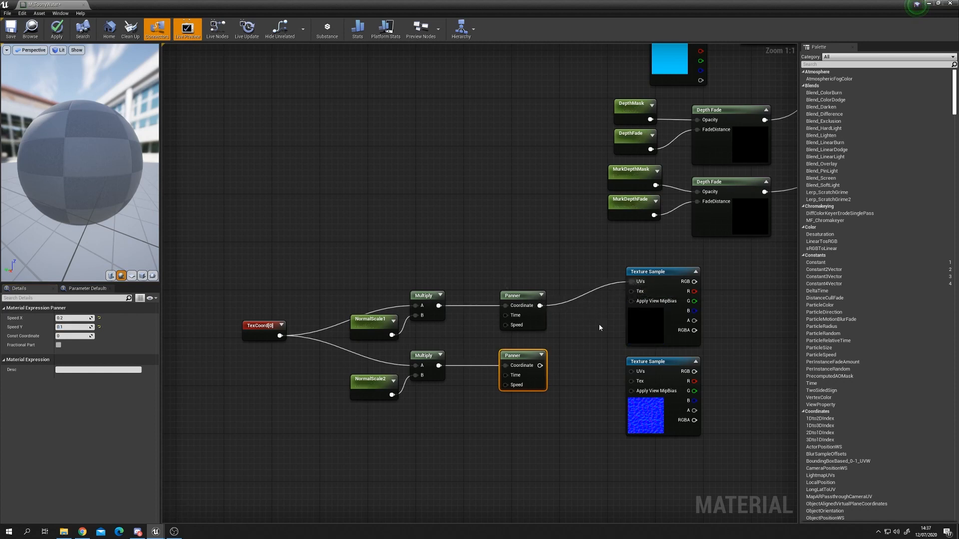
drag(540, 366, 631, 372)
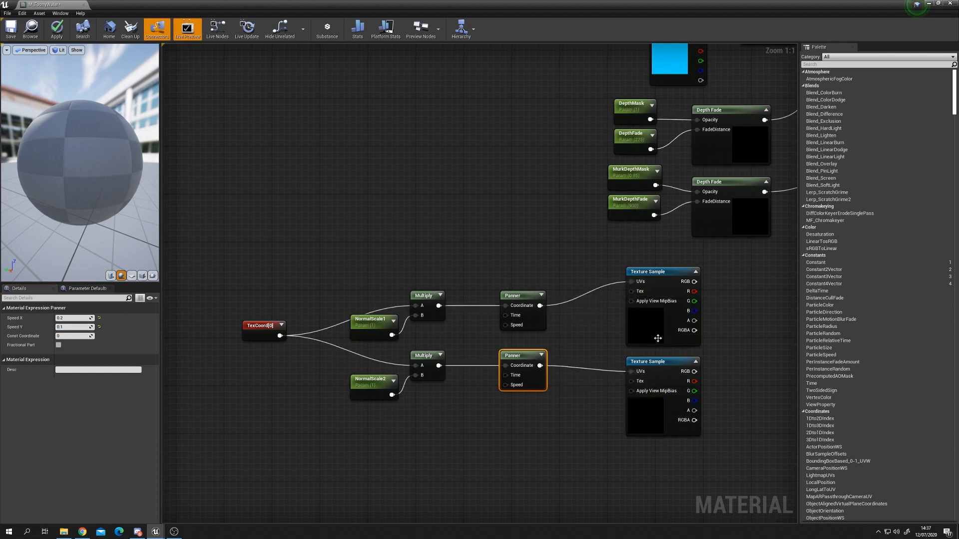
click(657, 340)
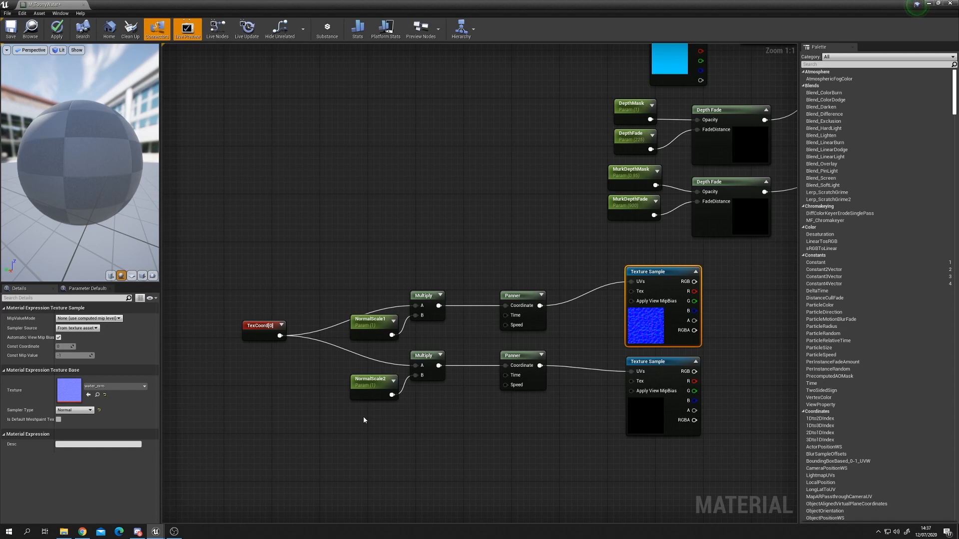
Step: Rearrange the TexCoord, NormalScale, Multiply, Panner and Texture Sample nodes into a tidier layout
drag(651, 328, 657, 327)
drag(645, 409, 659, 419)
drag(525, 296, 530, 277)
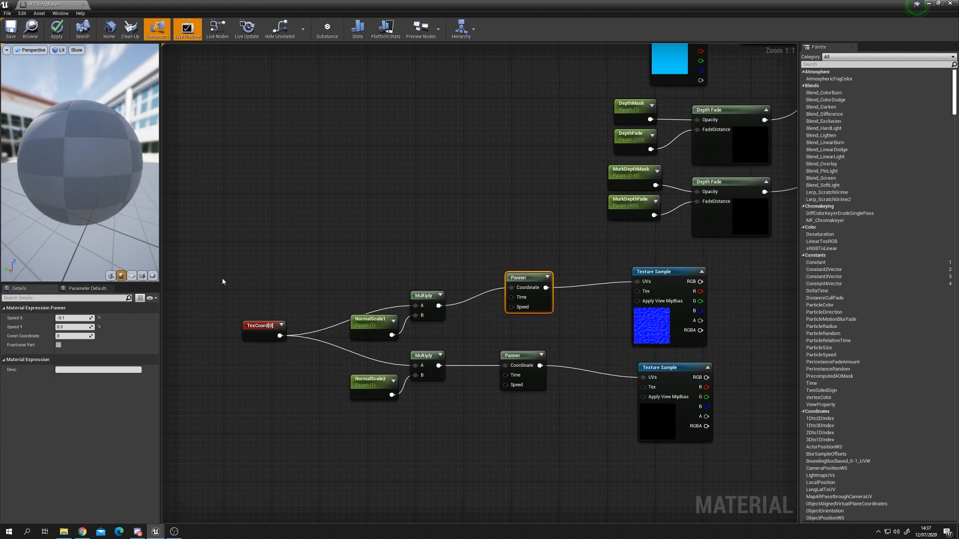
drag(324, 275, 447, 345)
drag(423, 296, 394, 260)
click(353, 344)
drag(406, 378, 362, 371)
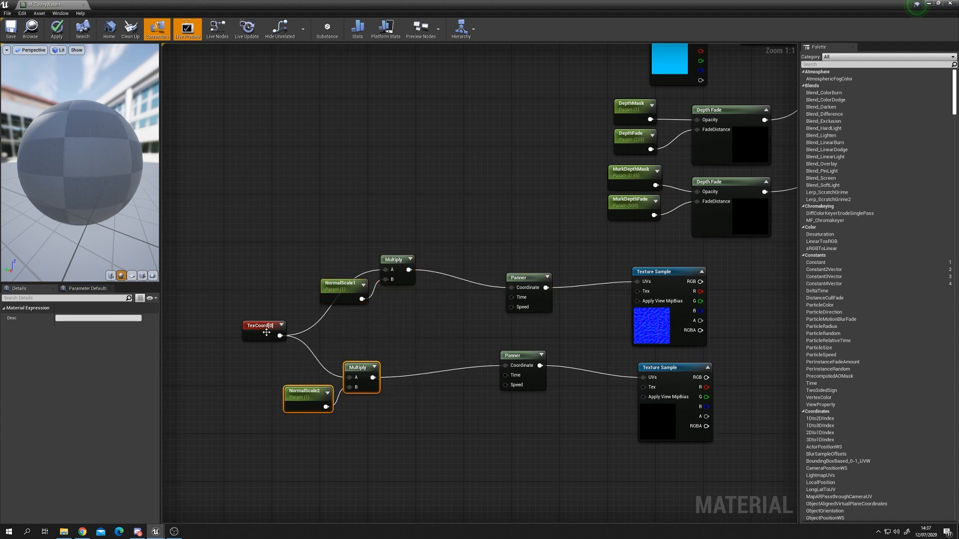
drag(264, 333, 209, 331)
drag(519, 278, 532, 260)
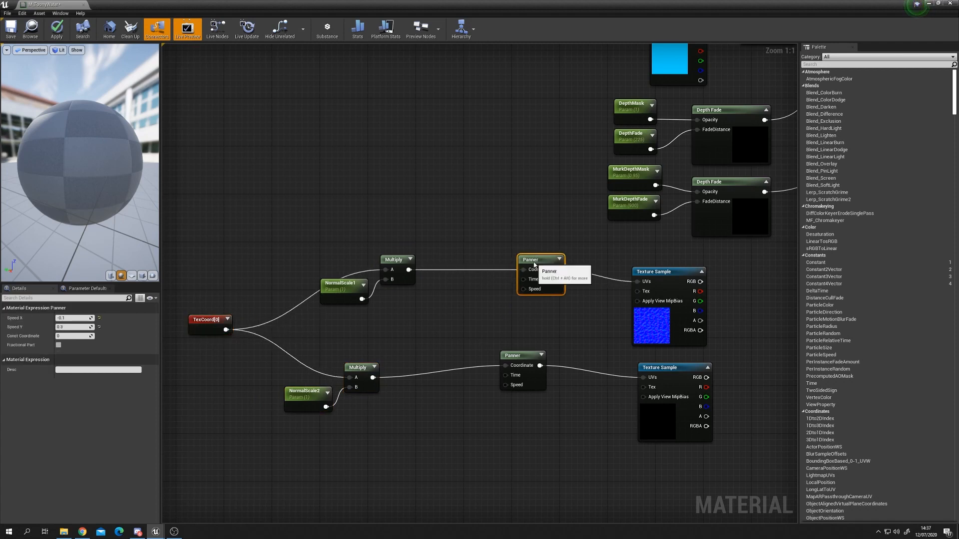
drag(680, 282, 702, 270)
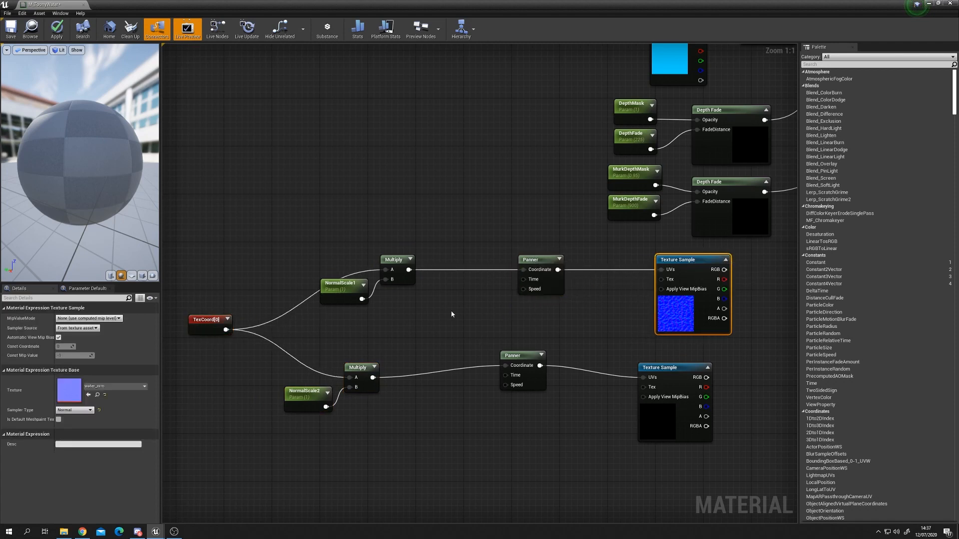
drag(522, 356, 544, 366)
right_drag(435, 333, 470, 344)
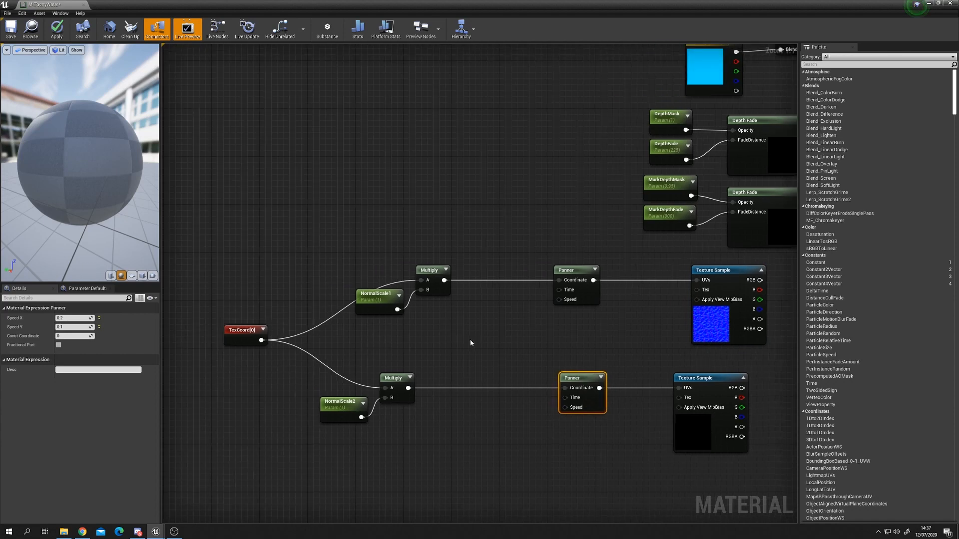
Step: Add a scalar parameter named Normal 1 X beside the first Panner
click(444, 328)
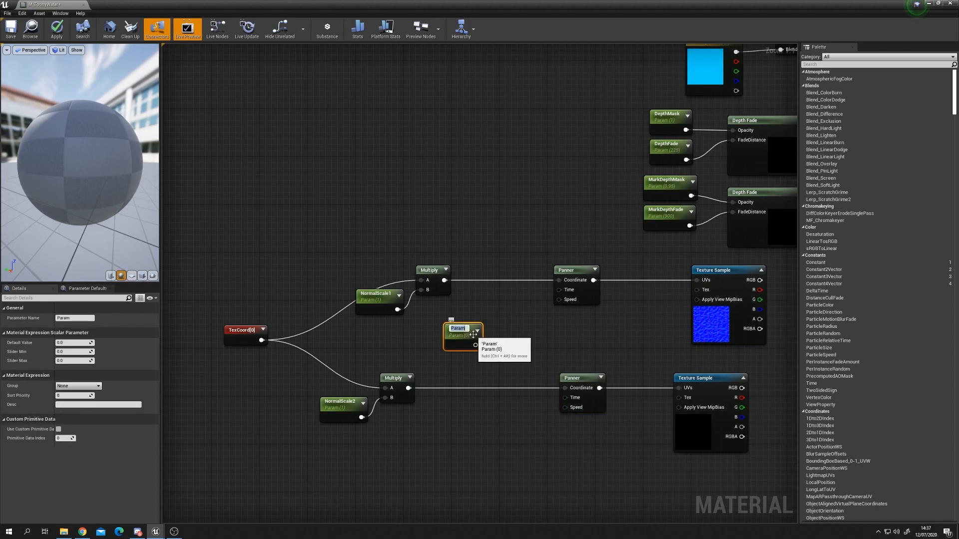
text(Normal 1 X)
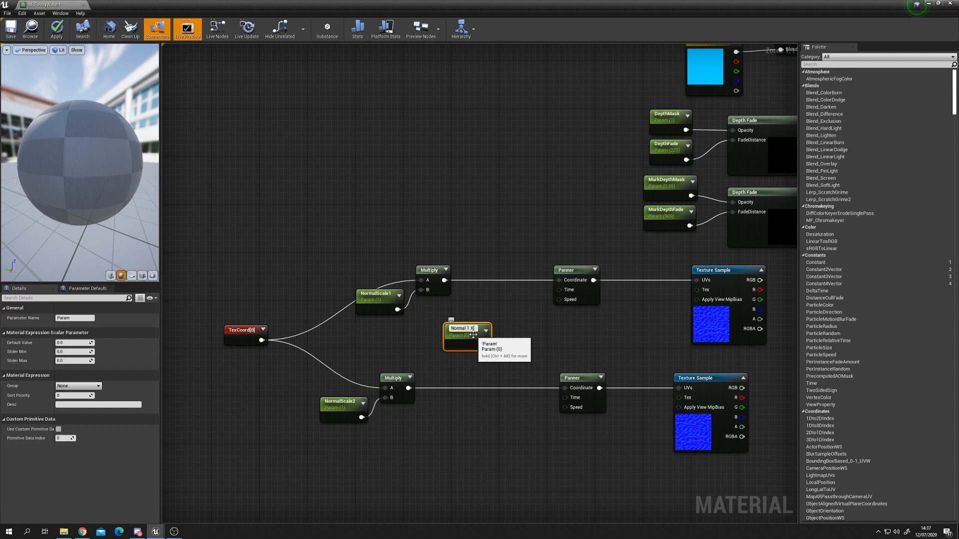
key(Return)
drag(473, 335, 481, 307)
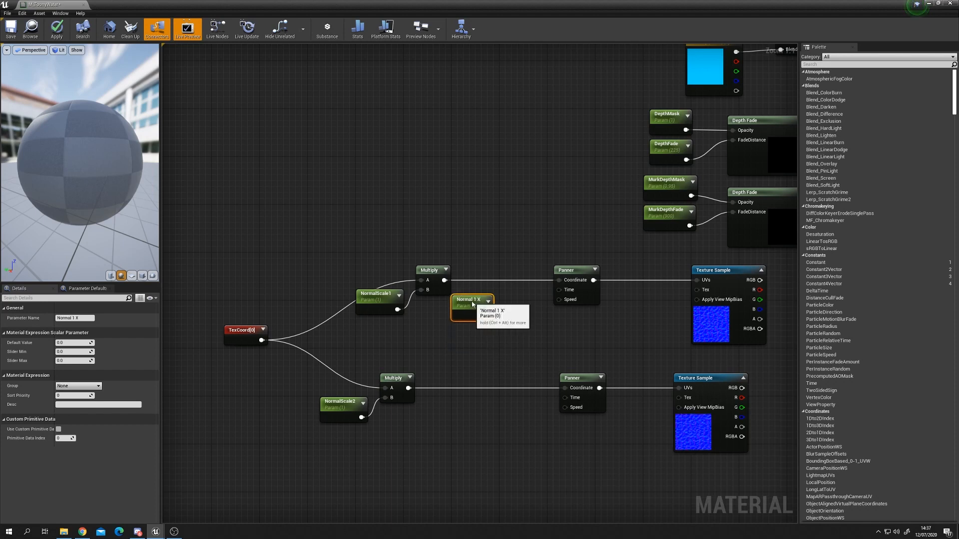
Step: Duplicate the Normal 1 X parameter and rename the copy Normal 1 Y
key(ctrl+w)
drag(474, 303, 475, 332)
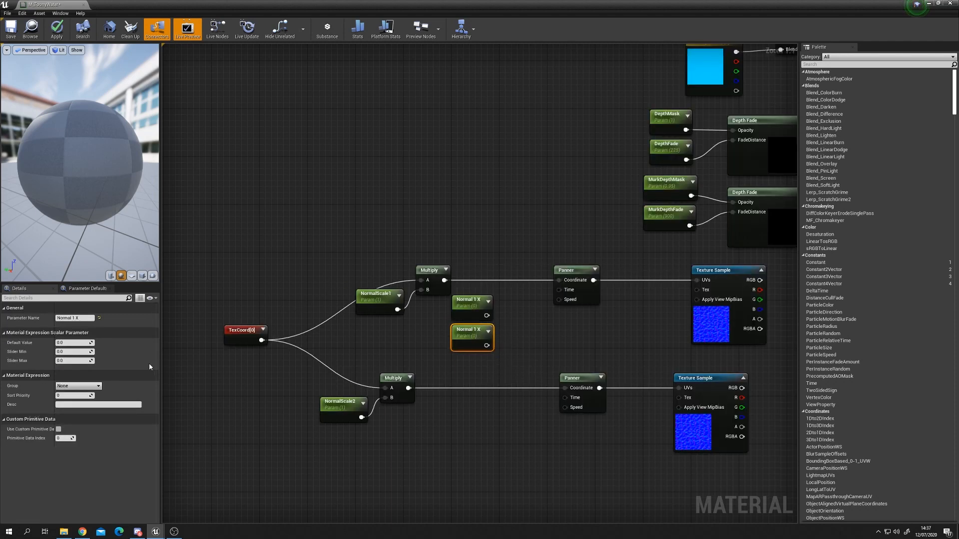
click(86, 319)
click(87, 318)
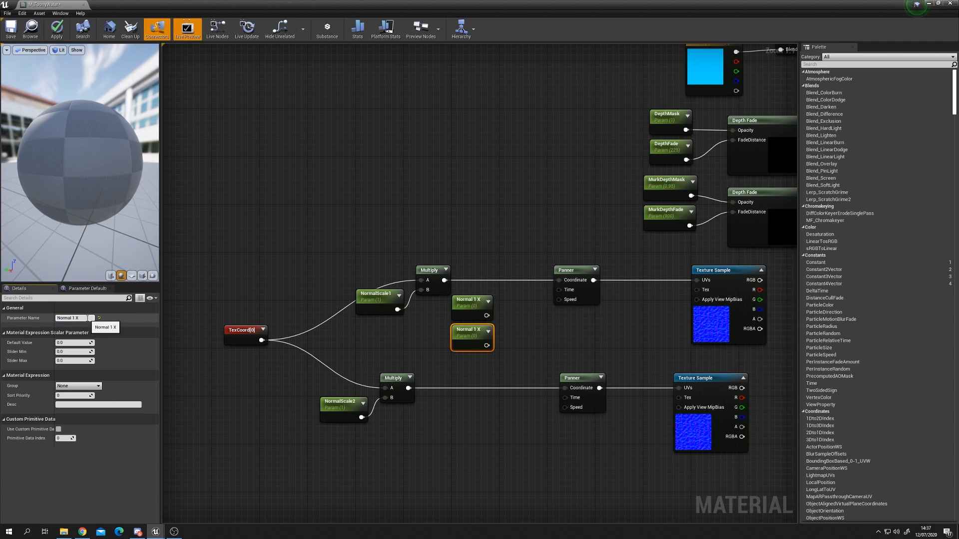
text(Y)
key(Return)
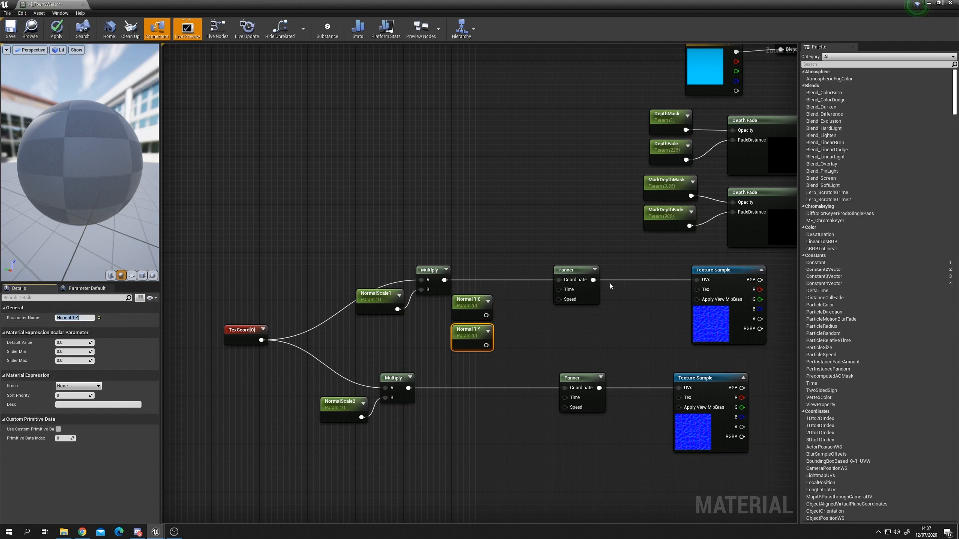
Step: Set Normal 1 X's default value to -0.1
click(588, 298)
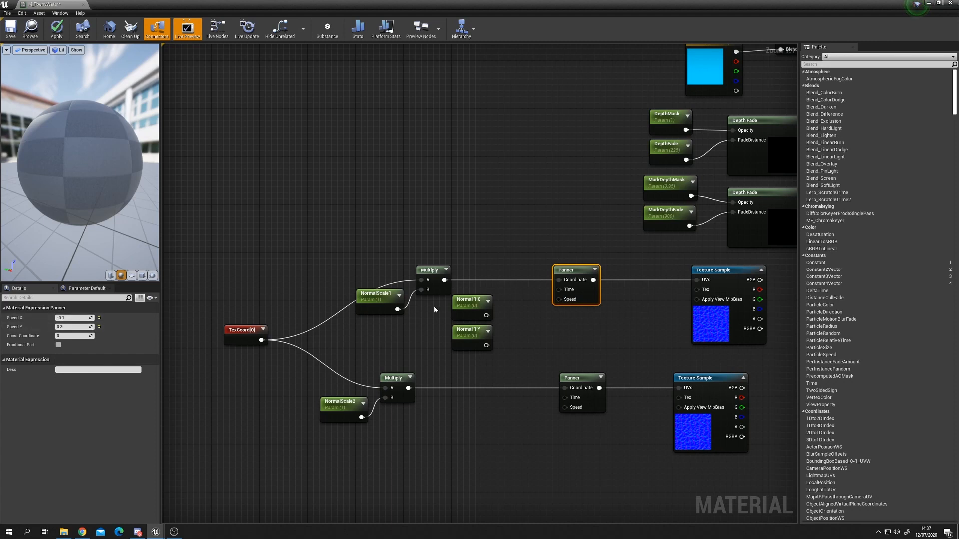
click(472, 307)
click(75, 343)
text(-0.1)
key(Return)
Step: Set Normal 1 Y's default value to 0.3
click(467, 336)
click(80, 343)
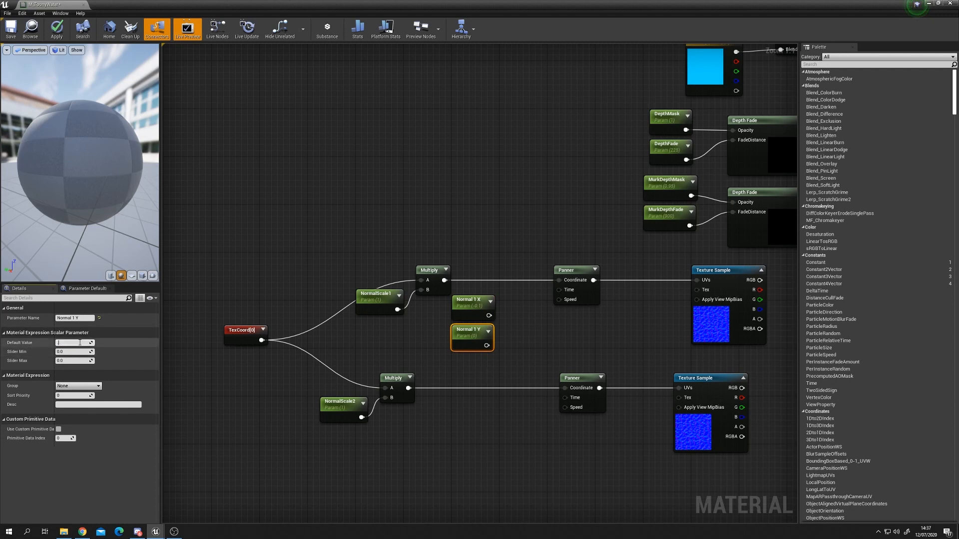
text(0.3)
key(Return)
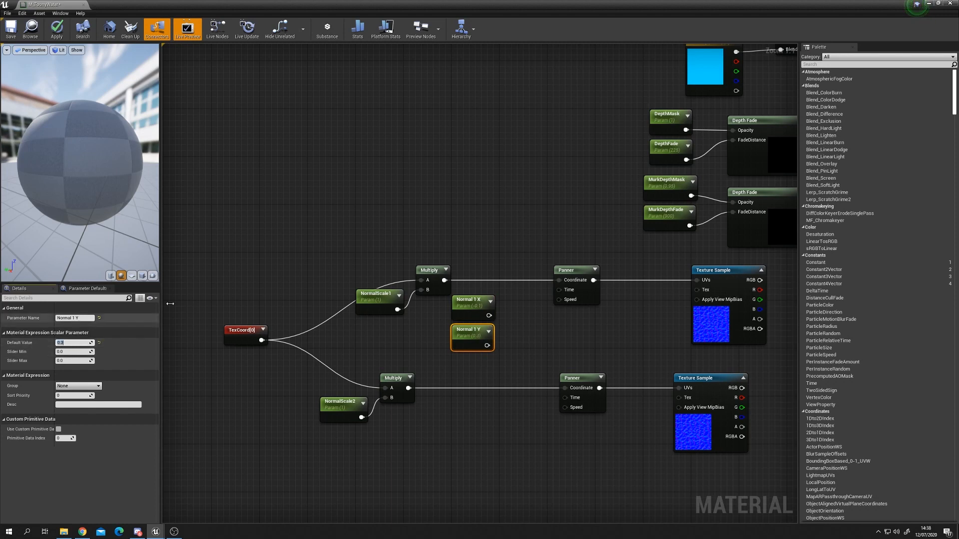
drag(489, 315, 522, 305)
click(508, 326)
drag(488, 346, 559, 300)
drag(489, 316, 564, 303)
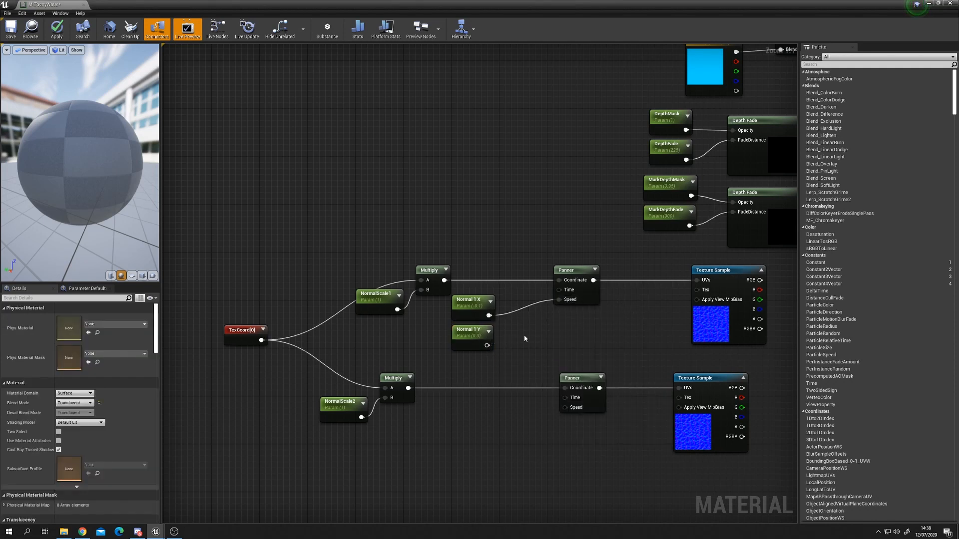
alt+click(490, 316)
Step: Add an Append node, feed Normal 1 X and Normal 1 Y into it, and connect it to the first Panner's Speed
right_click(505, 330)
text(app)
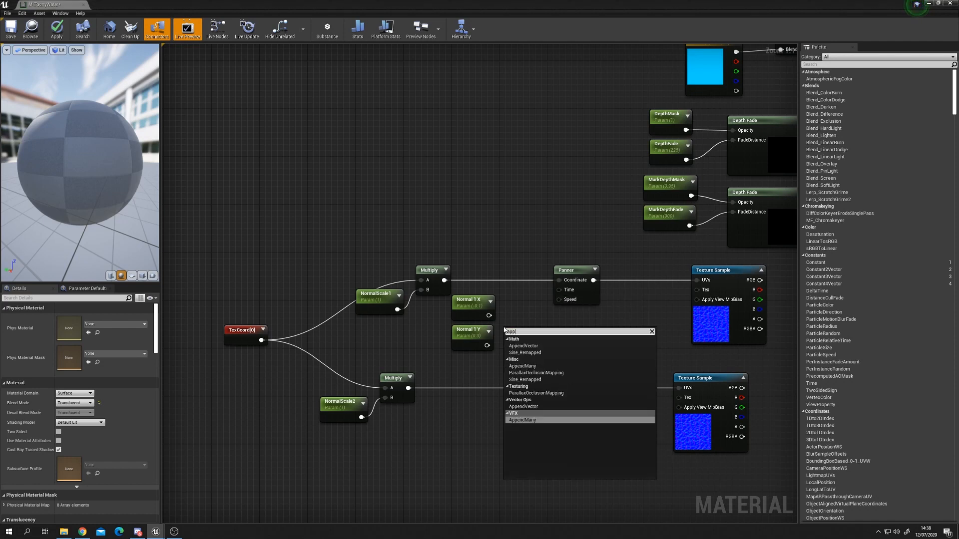
key(Up)
key(Up)
key(Up)
key(Up)
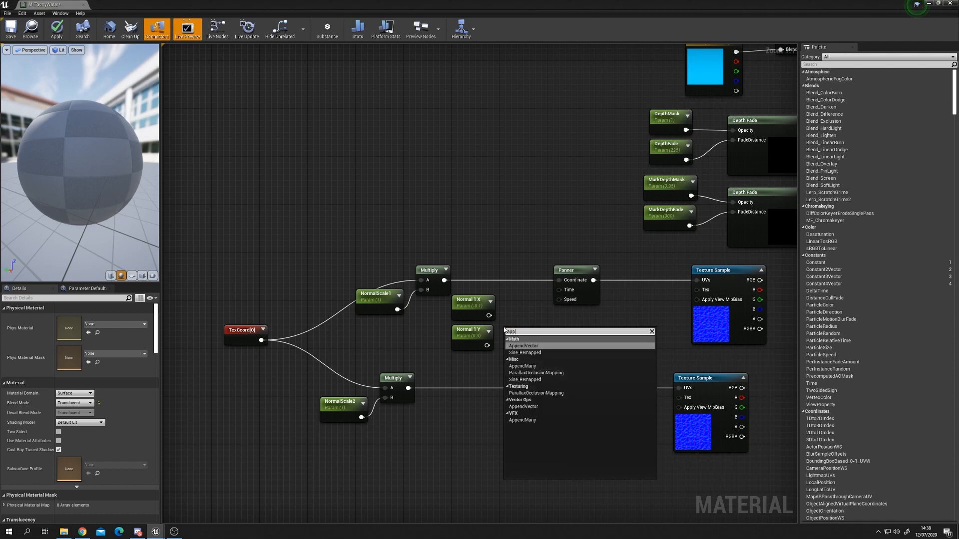
key(Return)
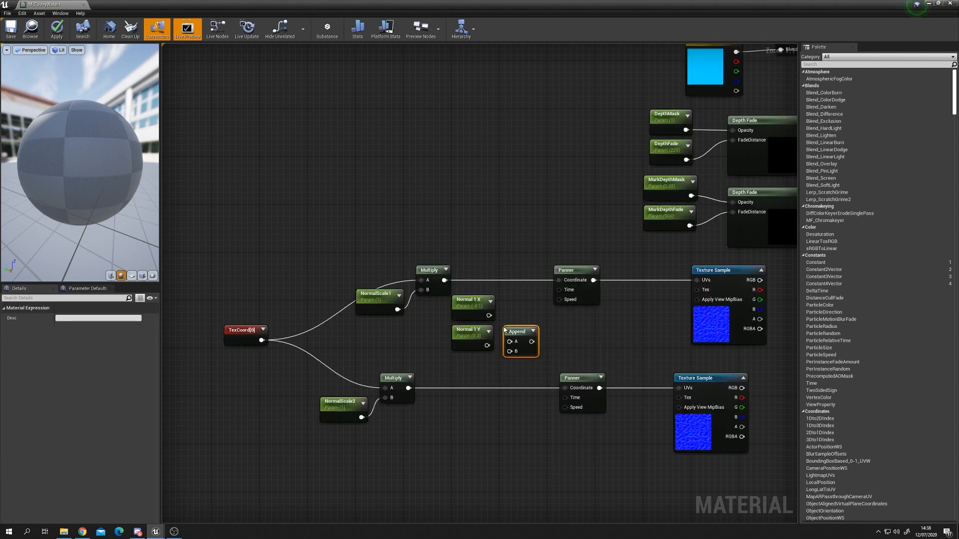
drag(505, 328, 512, 316)
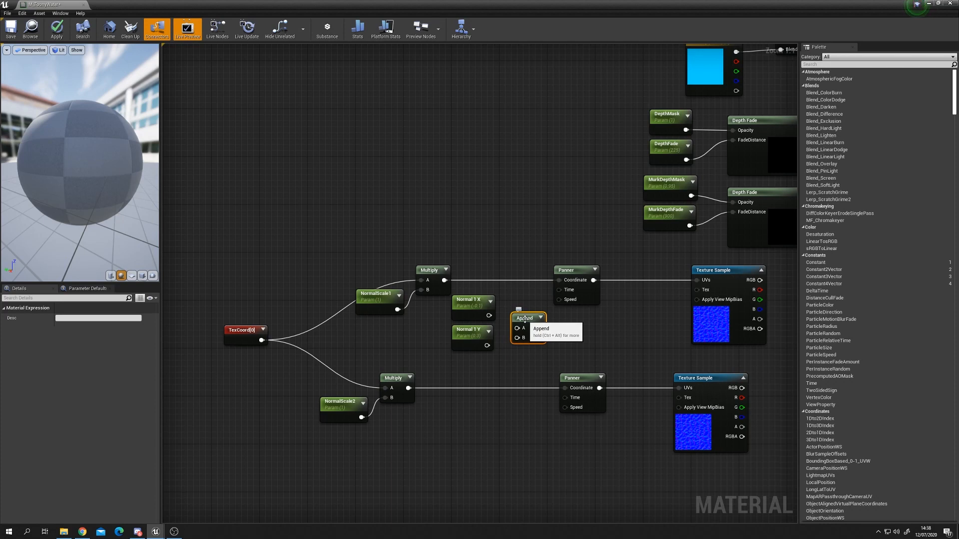
drag(517, 328, 560, 300)
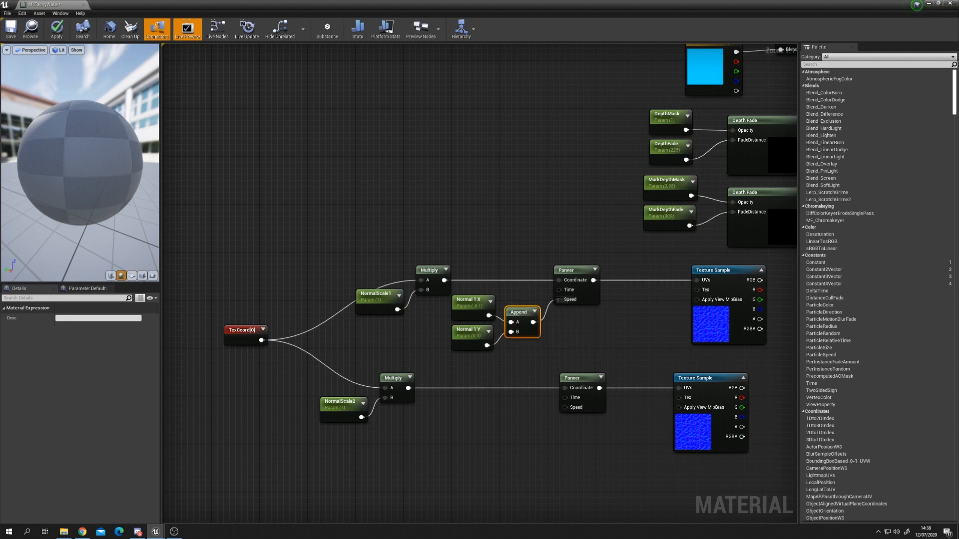
click(581, 297)
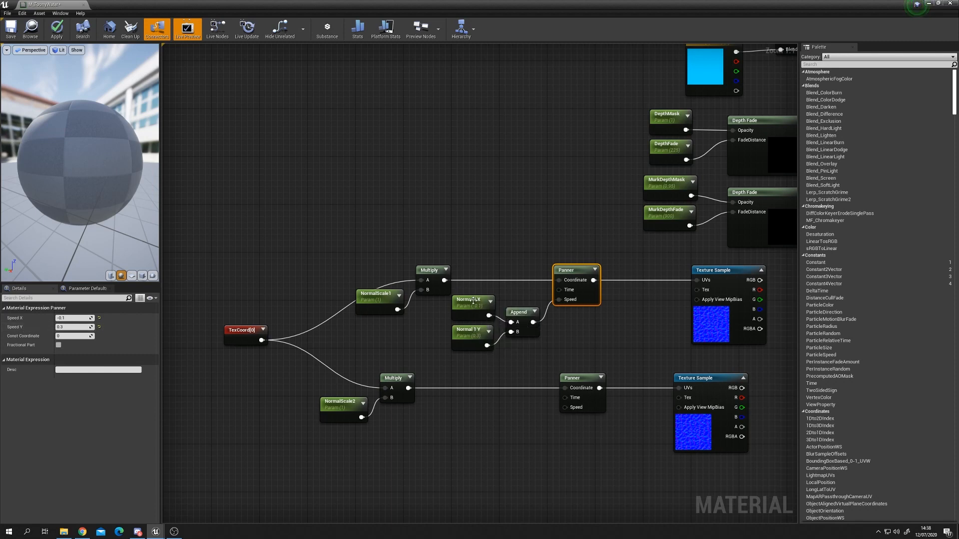
Step: Copy the Normal 1 X, Normal 1 Y and Append nodes and paste them beside the second Panner
drag(448, 292, 526, 346)
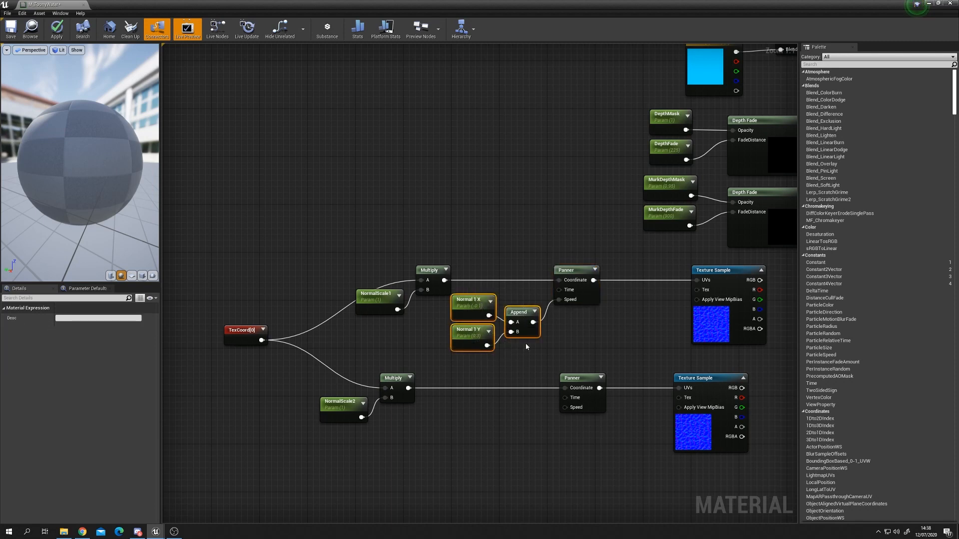
key(ctrl+c)
key(ctrl+v)
drag(533, 431, 565, 407)
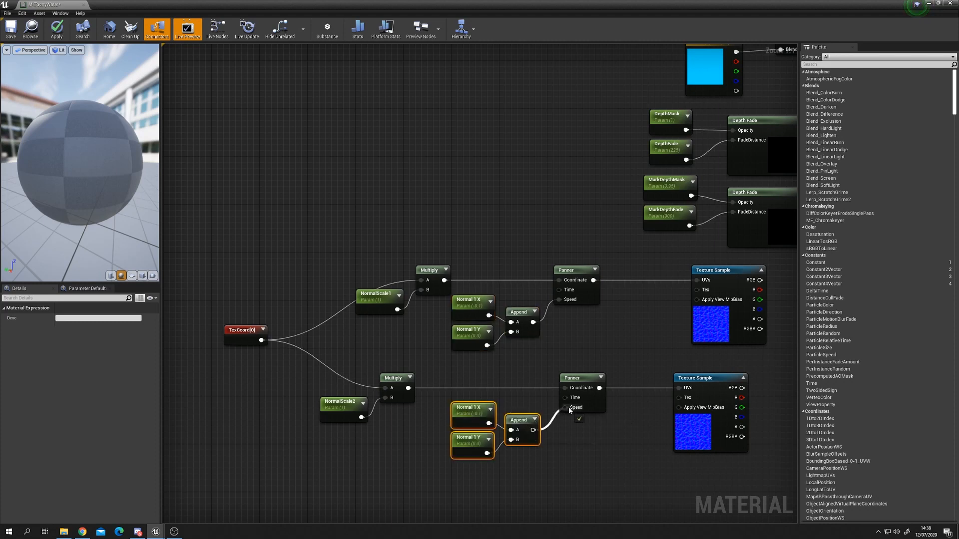
Step: Rename the pasted parameters Normal 2 X and Normal 2 Y
click(468, 410)
click(75, 319)
click(74, 318)
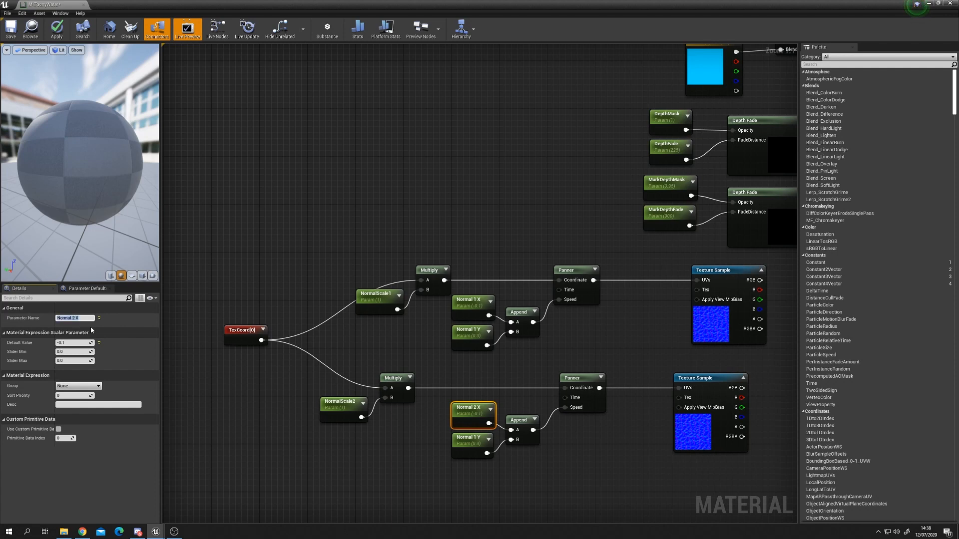
click(453, 442)
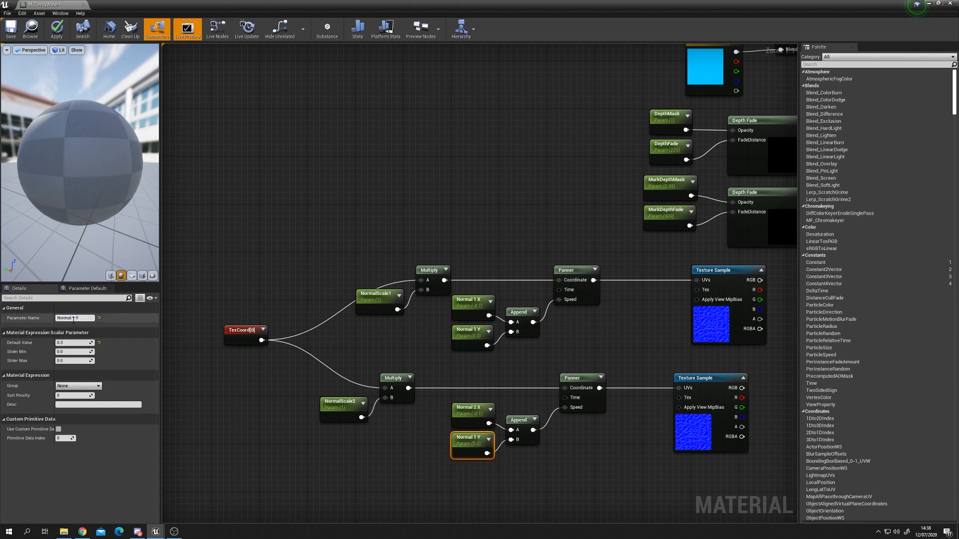
key(BackSpace)
text(2)
key(Return)
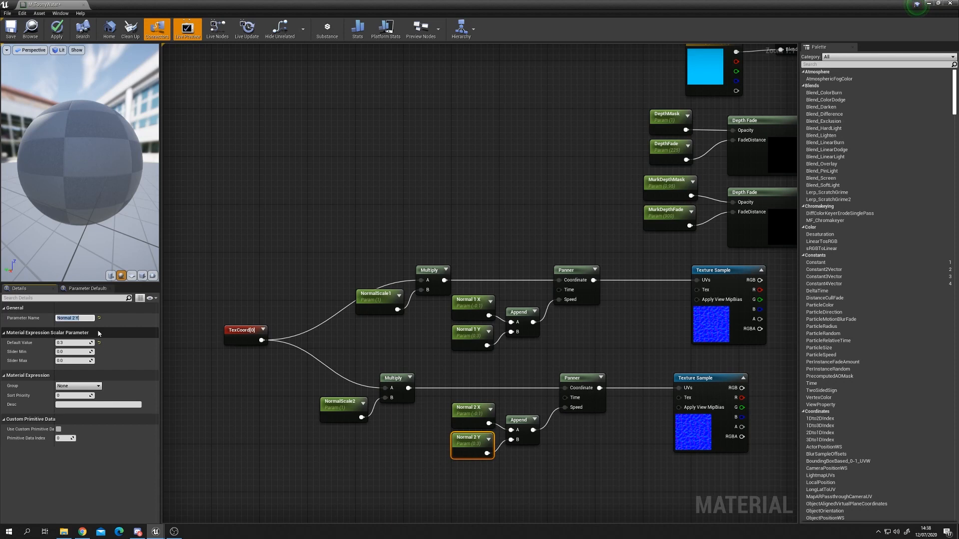
Step: Connect the second Append to the second Panner's Speed, with Normal 2 X at 0.2 and Normal 2 Y at 0.1
click(545, 449)
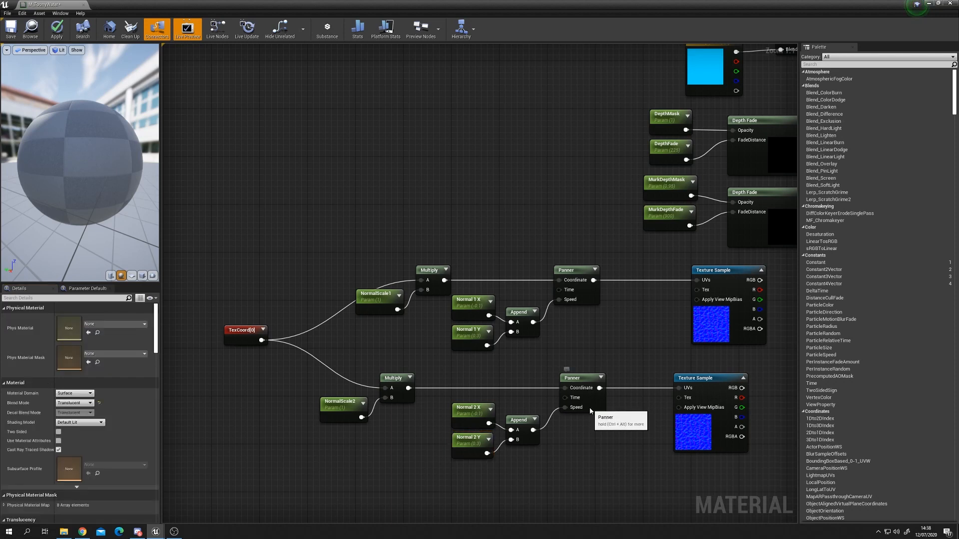
click(590, 408)
click(469, 411)
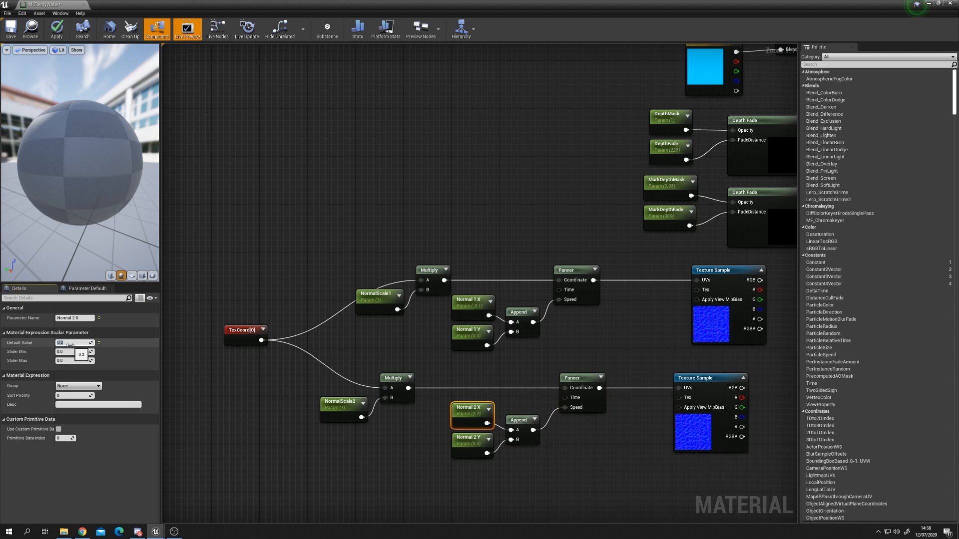
click(469, 440)
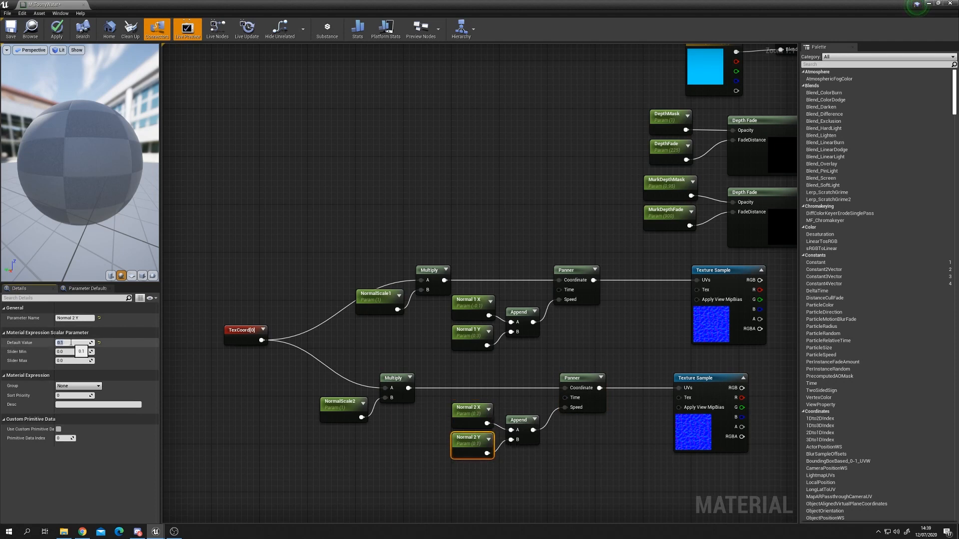
Step: Add an Add node and connect both water_norm Texture Samples' RGB outputs to its A and B inputs
right_drag(606, 351, 495, 356)
drag(611, 331, 588, 334)
drag(563, 430, 528, 431)
drag(565, 322, 528, 323)
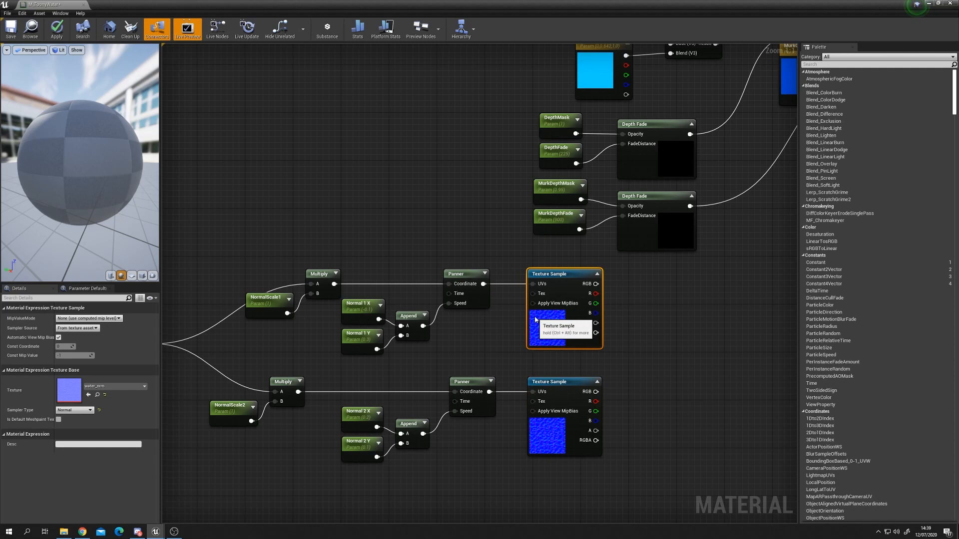
right_drag(660, 361, 619, 368)
click(617, 349)
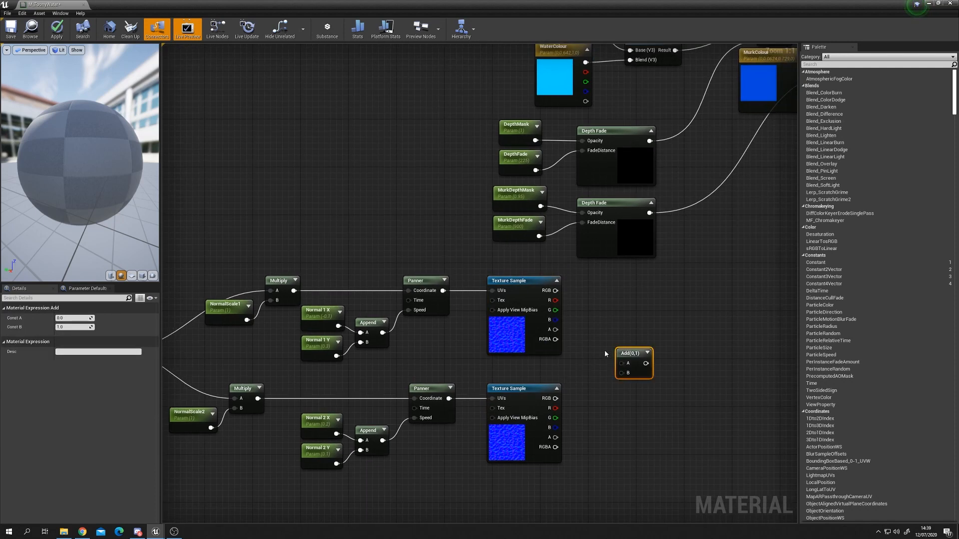
drag(553, 291, 555, 399)
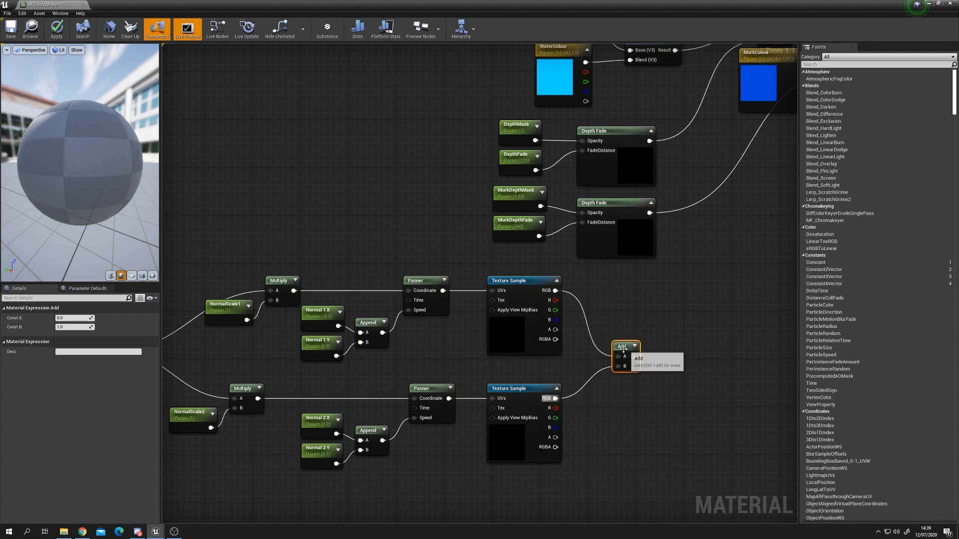
click(529, 393)
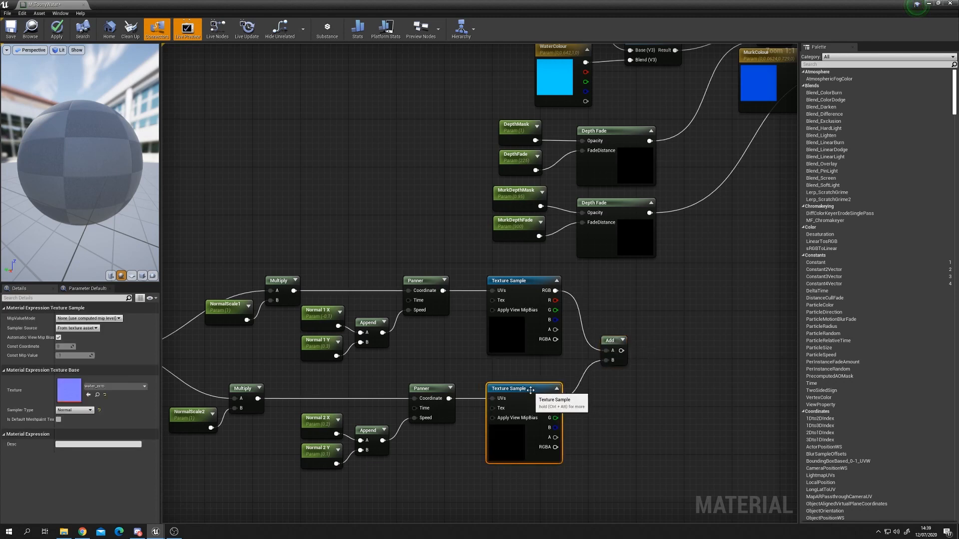
click(630, 394)
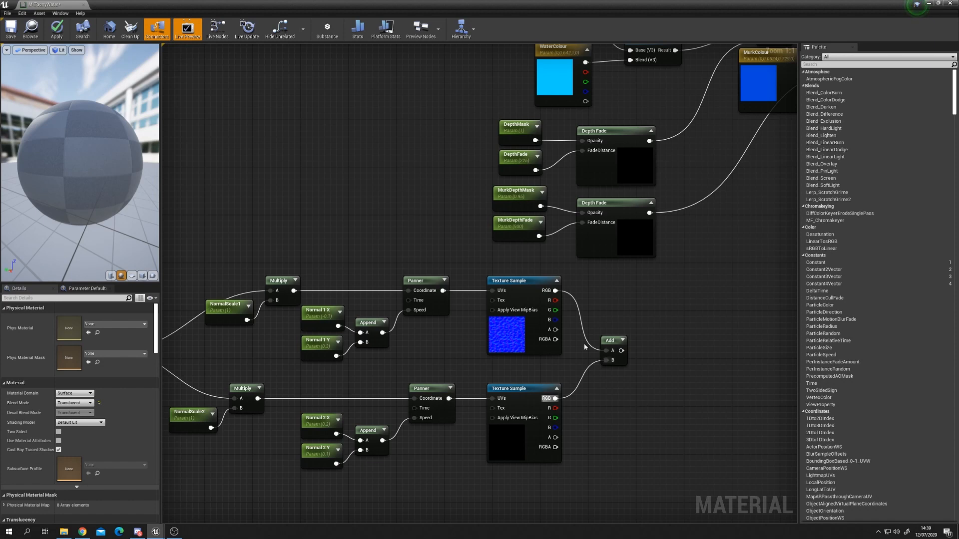
Step: Add a Component Mask (R G) node fed from the Add node's output
drag(621, 350, 668, 351)
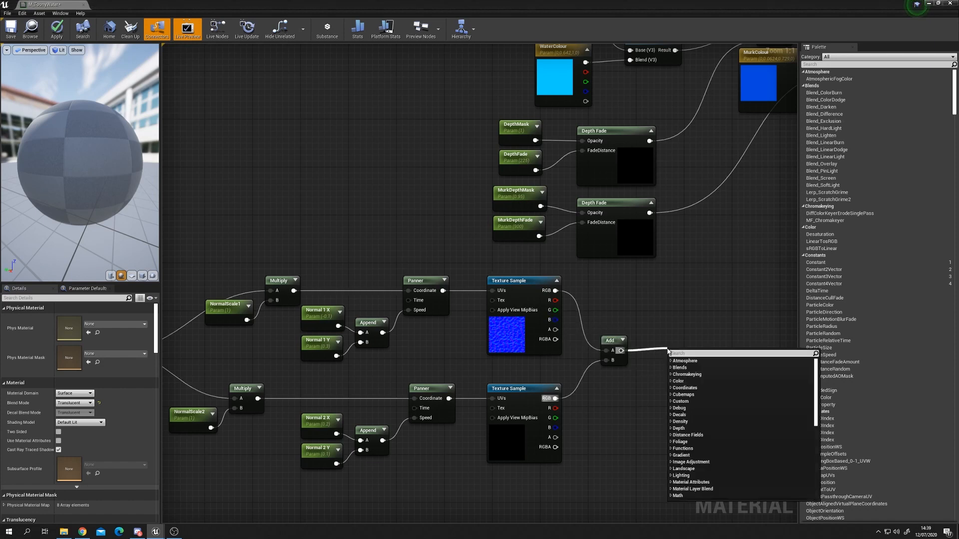
text(comp)
key(Return)
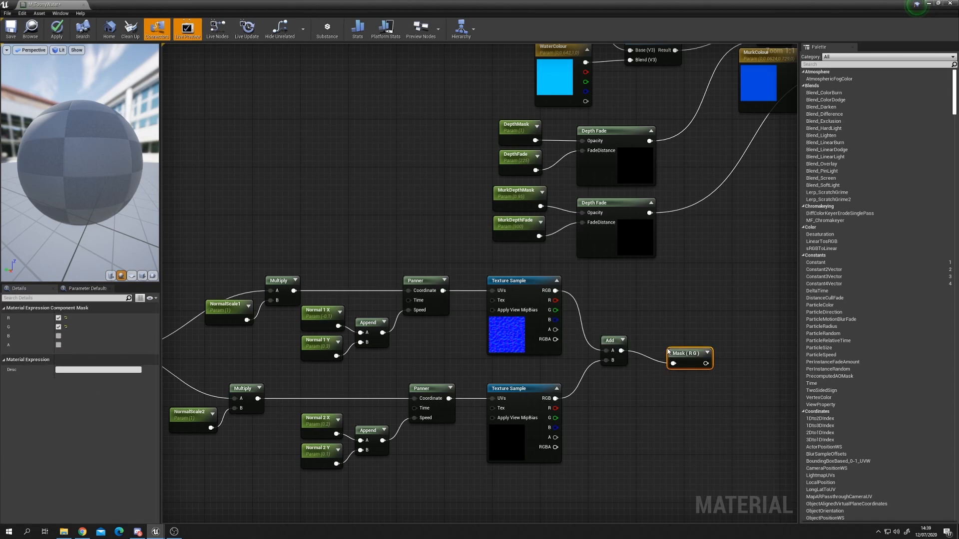
drag(704, 353, 673, 340)
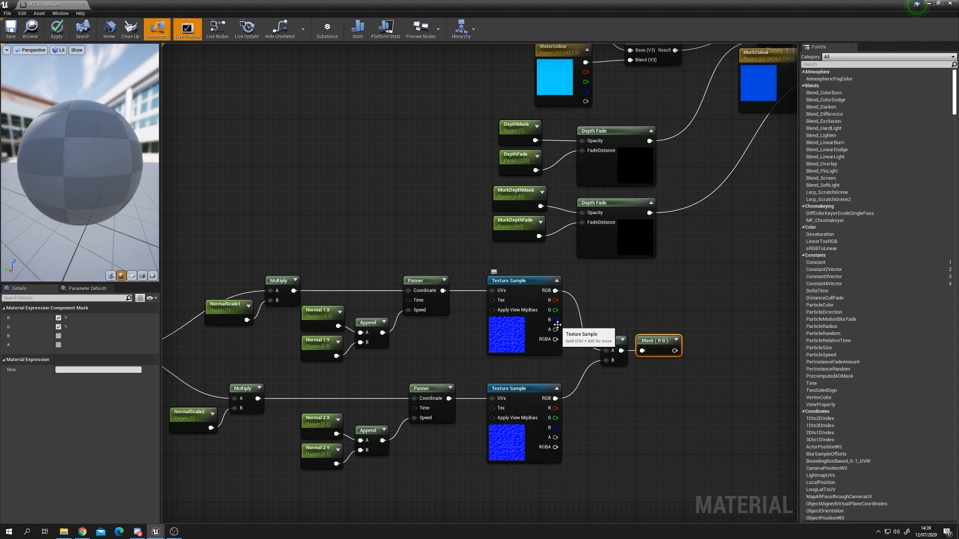
Step: Add a Multiply node and connect the Component Mask's output to its A input
right_drag(666, 390, 587, 404)
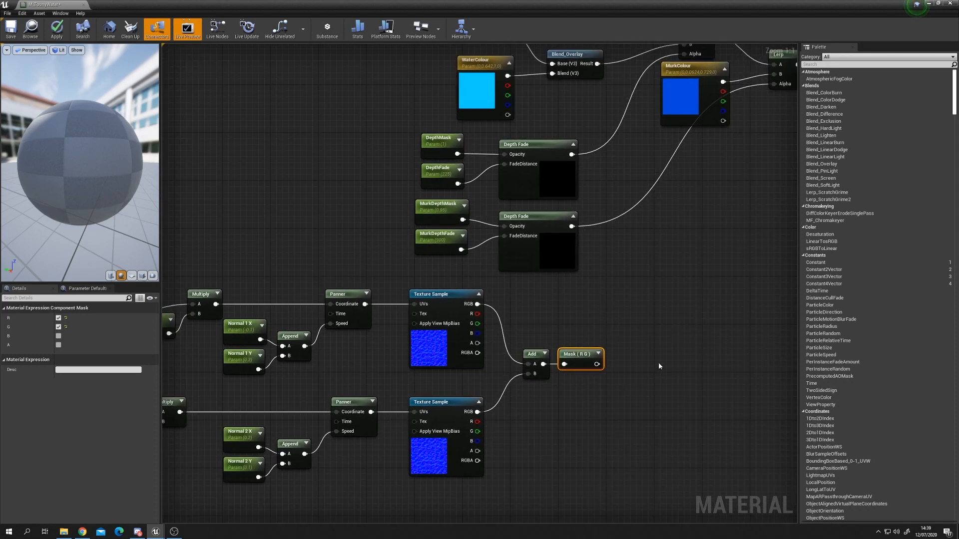
click(645, 358)
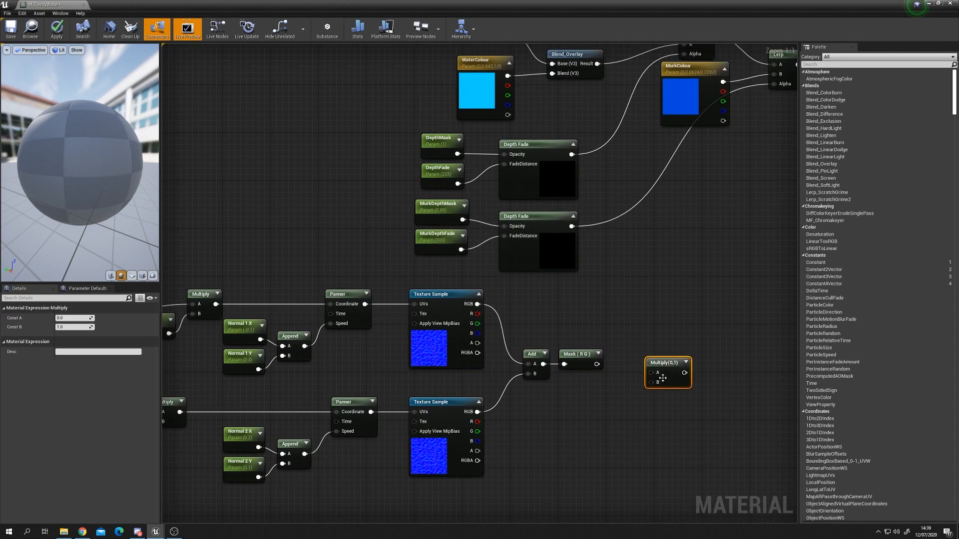
drag(597, 365, 642, 365)
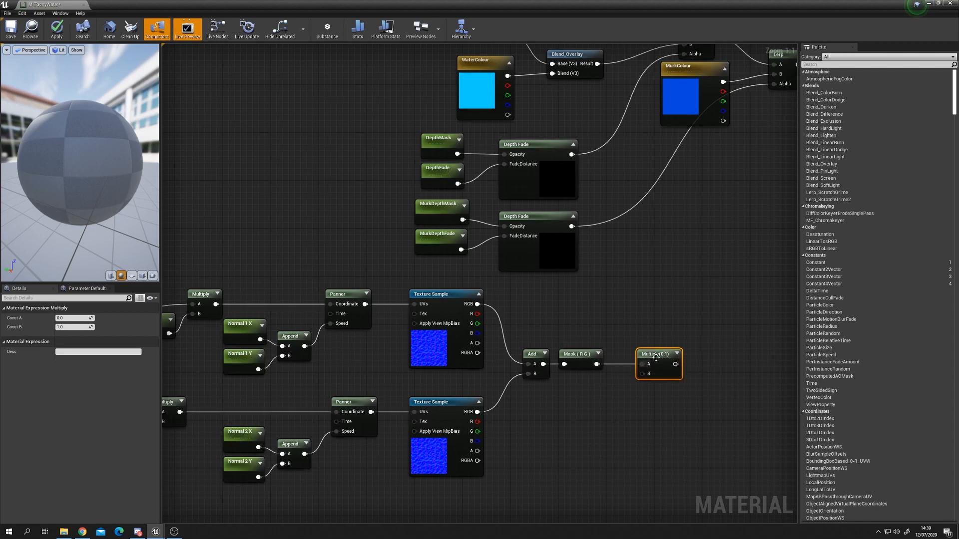
Step: Add a scalar parameter named Normal Strength with default 1.0 and connect it to the Multiply's B input
click(575, 396)
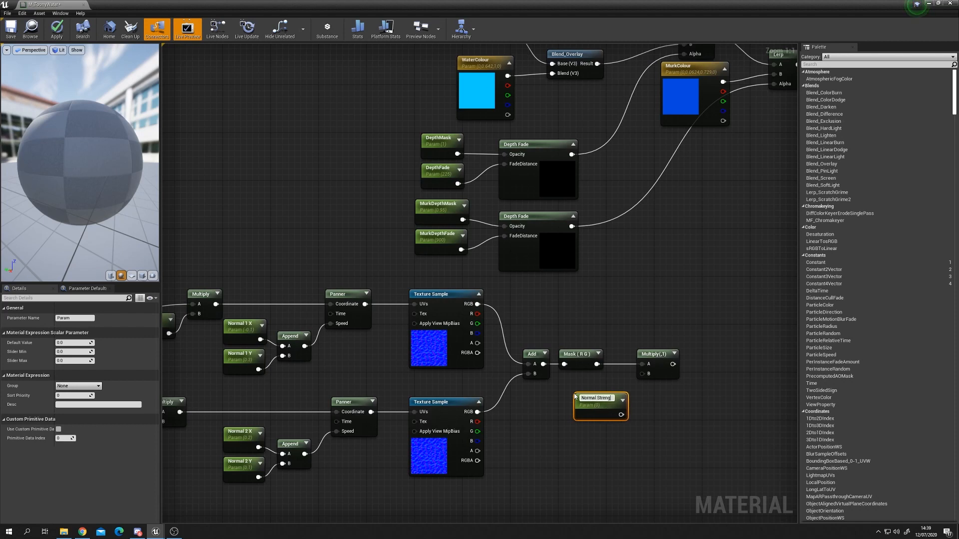
text(Normal Strength)
key(Return)
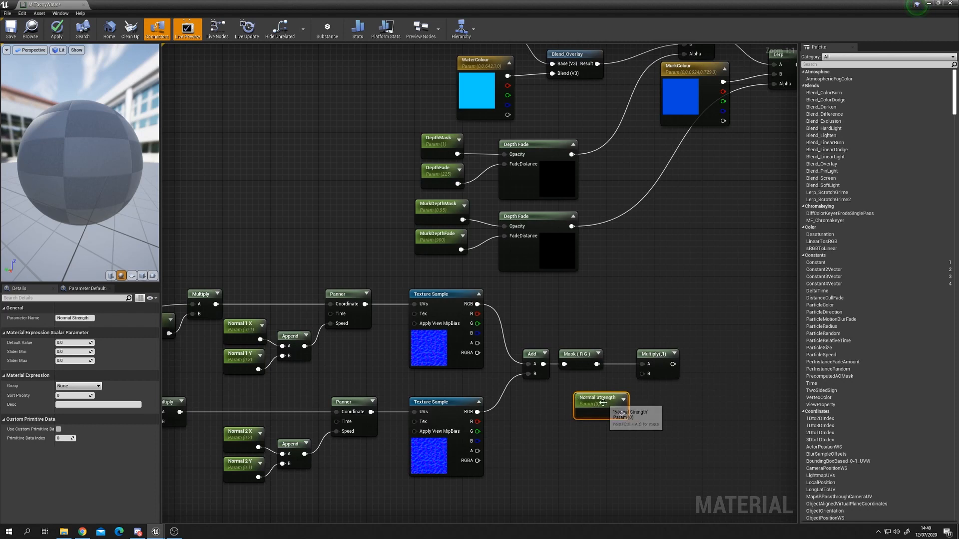
drag(602, 402, 586, 382)
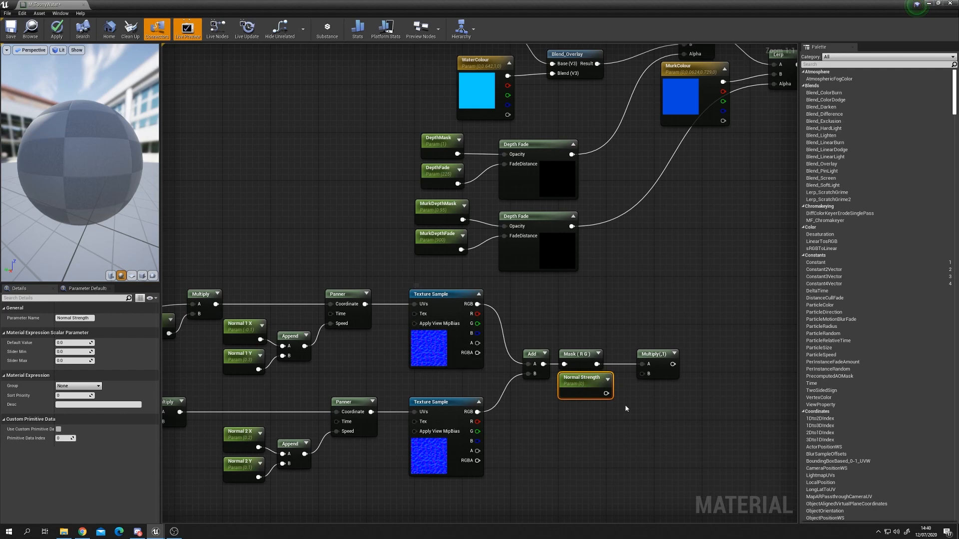
drag(606, 393, 643, 374)
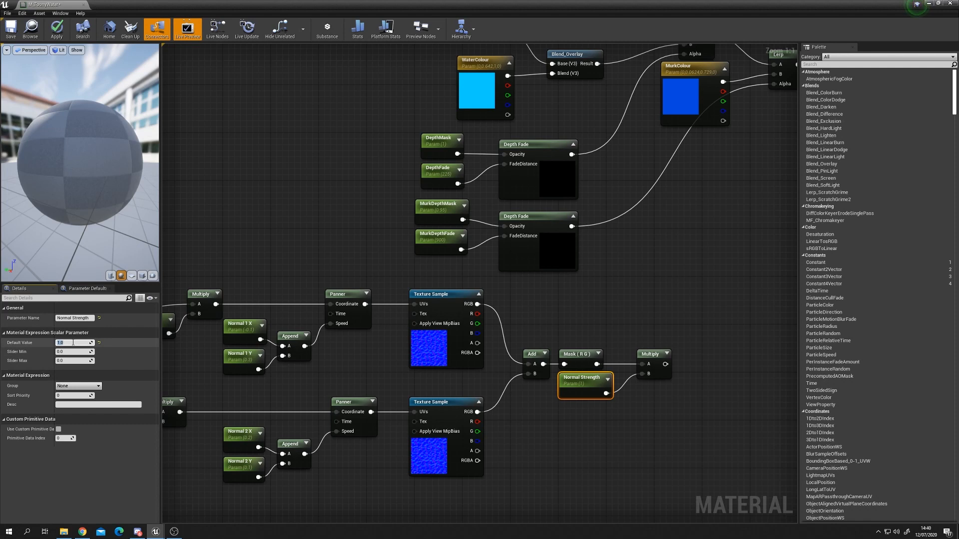
Step: Add an Append node and connect the Multiply's output to its A input
right_drag(576, 429, 521, 429)
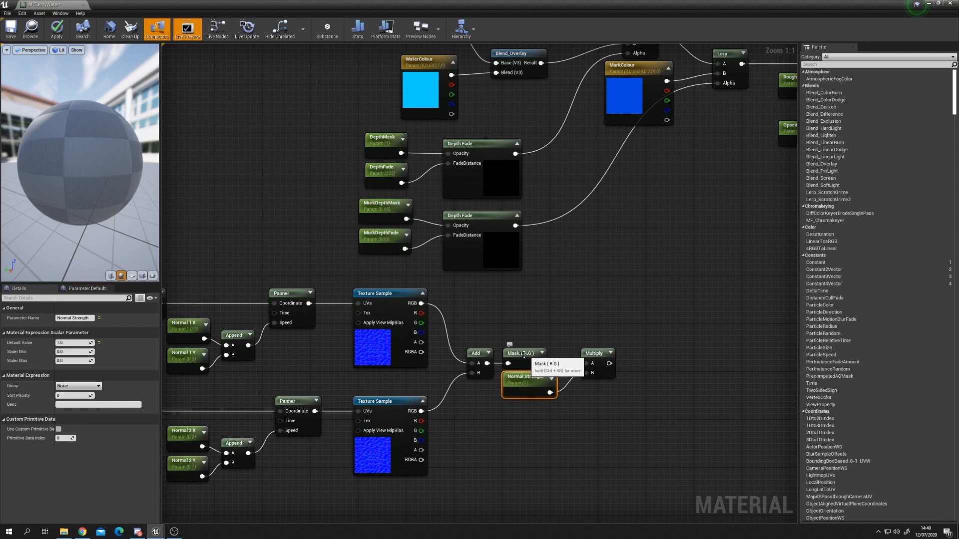
right_drag(612, 369, 556, 382)
right_drag(381, 437, 448, 427)
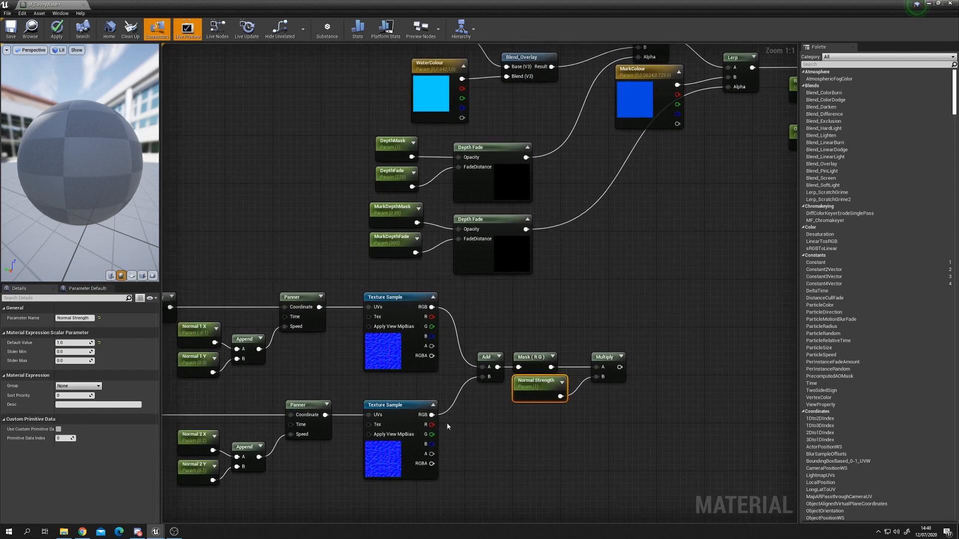
right_drag(312, 392, 403, 380)
click(346, 339)
right_drag(649, 365, 496, 380)
click(586, 374)
right_click(582, 369)
text(append)
key(Return)
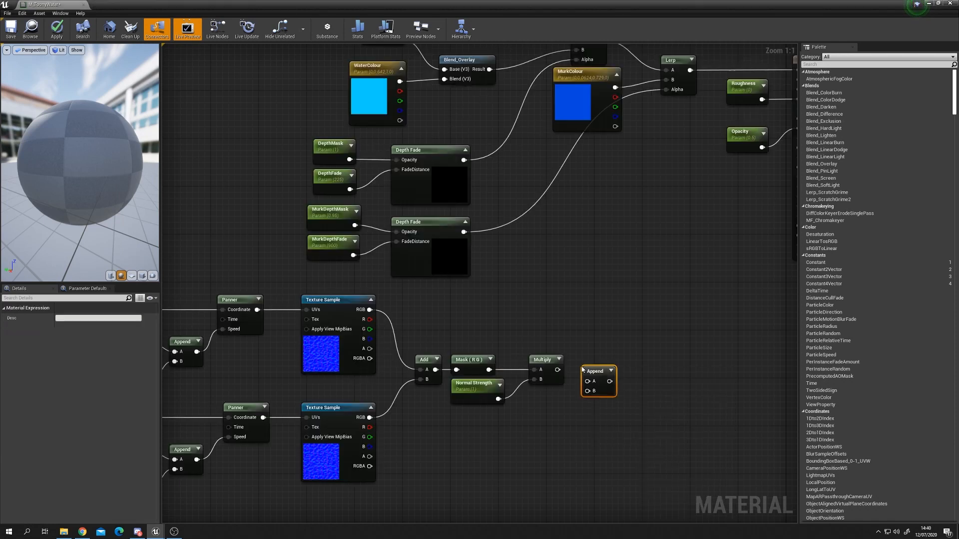
drag(558, 369, 606, 364)
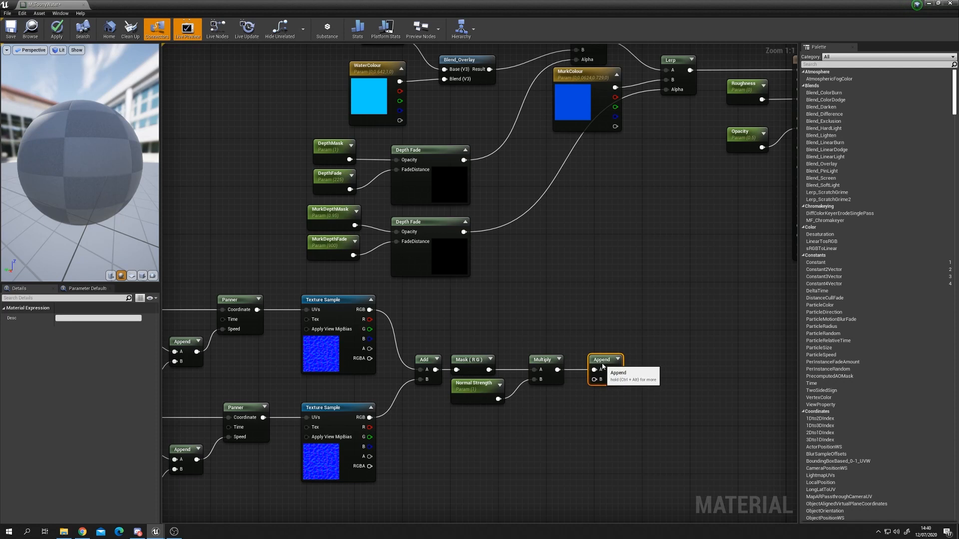
Step: Add a constant with value 1 and connect it to the Append's B input
key(1)
click(533, 414)
drag(541, 416, 601, 379)
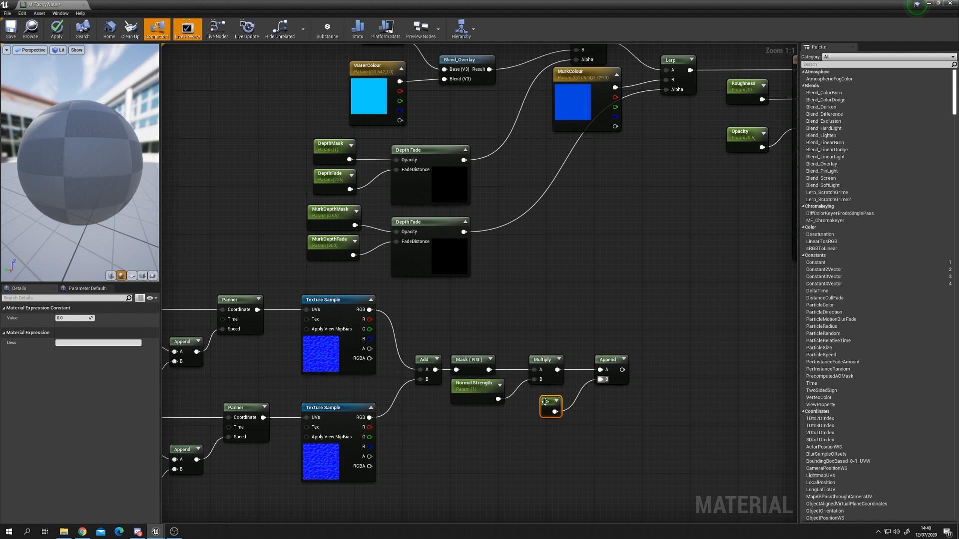
click(62, 319)
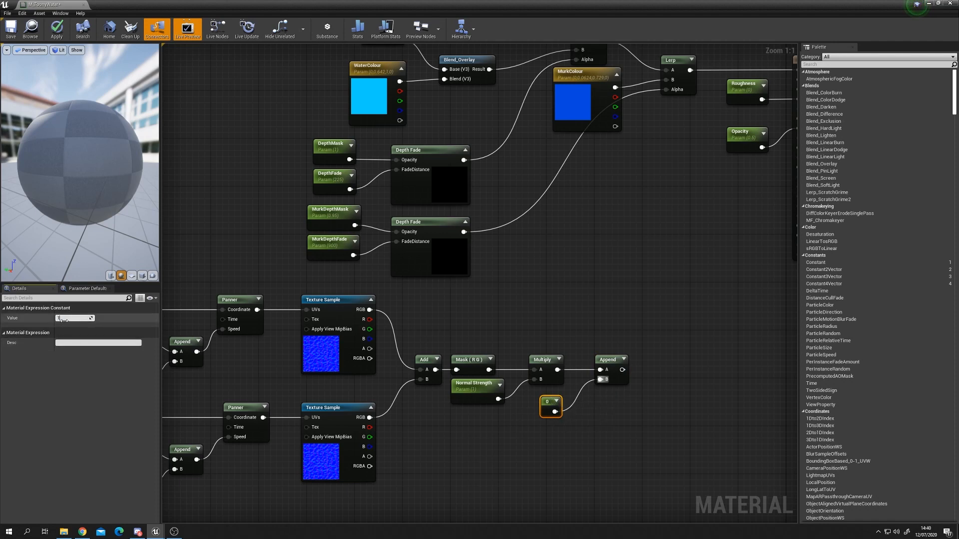
drag(544, 408, 545, 403)
click(563, 434)
drag(603, 361, 586, 361)
click(548, 395)
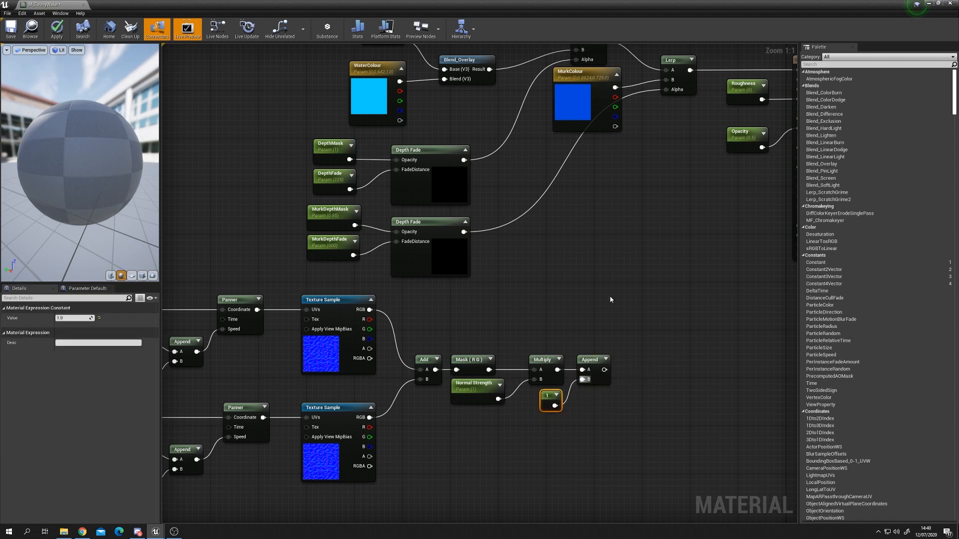
Step: Connect the Append's output to the material's Normal input and apply the material changes
right_drag(661, 327, 602, 341)
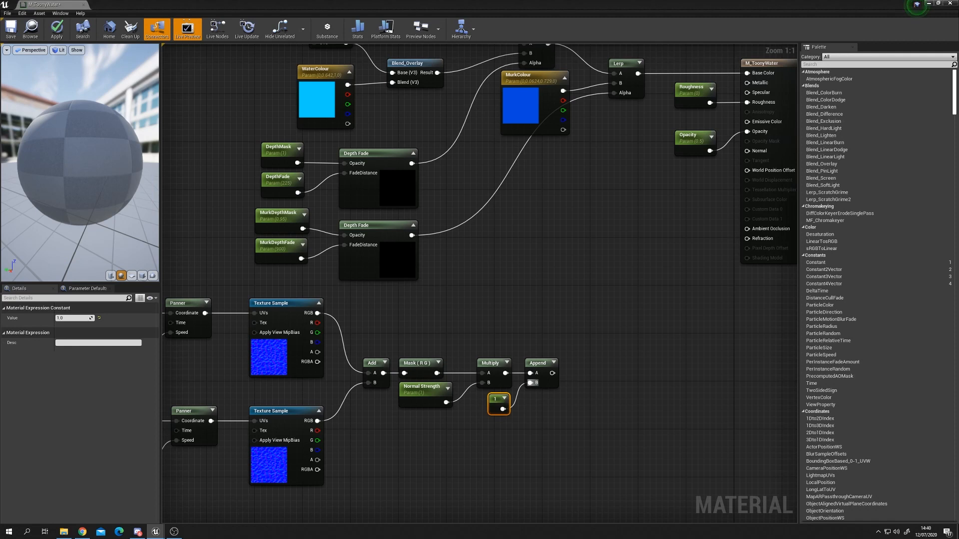
right_drag(630, 386, 599, 404)
drag(521, 391, 720, 169)
drag(659, 160, 660, 148)
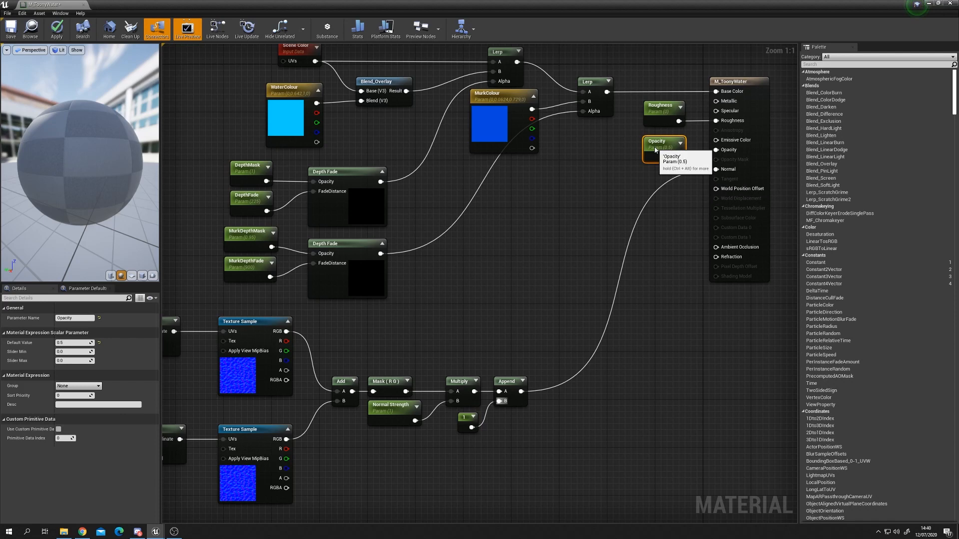
scroll(381, 392, down, 1)
right_drag(381, 392, 468, 372)
right_drag(434, 338, 492, 334)
drag(31, 212, 23, 219)
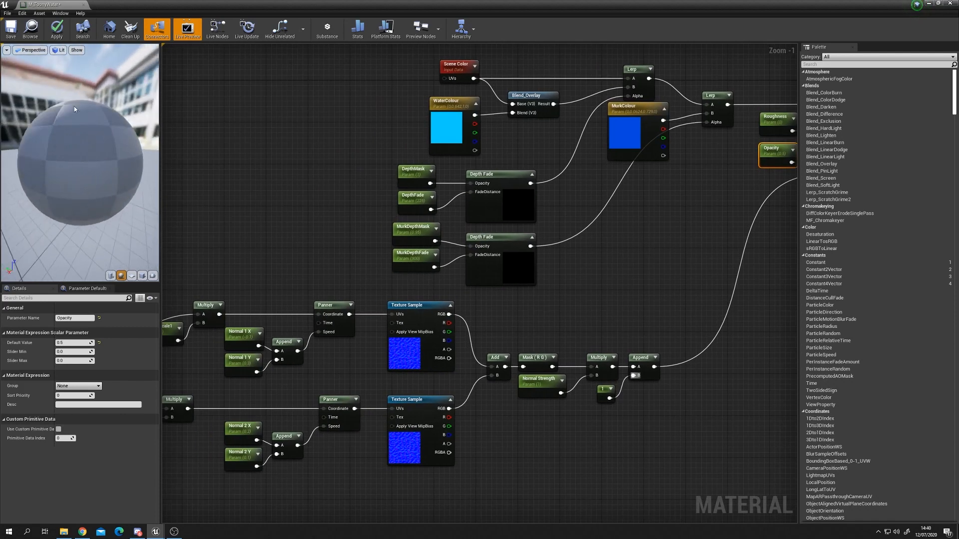
click(61, 40)
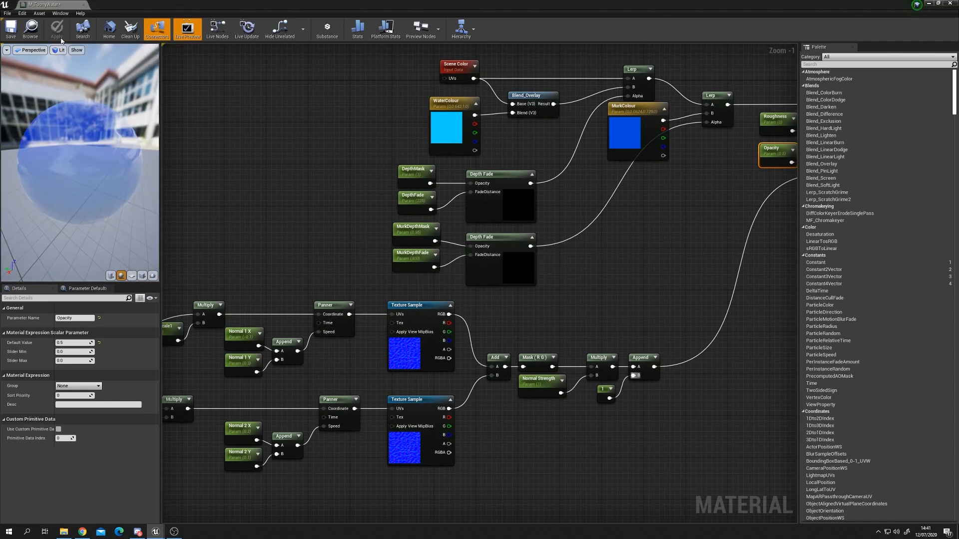
Step: Save the M_ToonyWater material
drag(80, 152, 104, 157)
drag(20, 160, 75, 156)
click(17, 38)
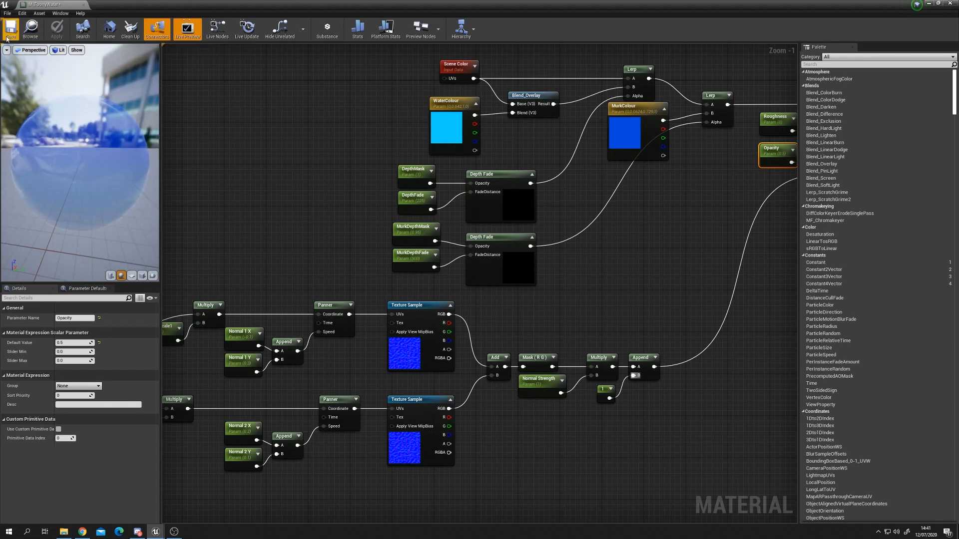
Step: Close the material editor and delete the pool's existing water plane from the level
click(929, 3)
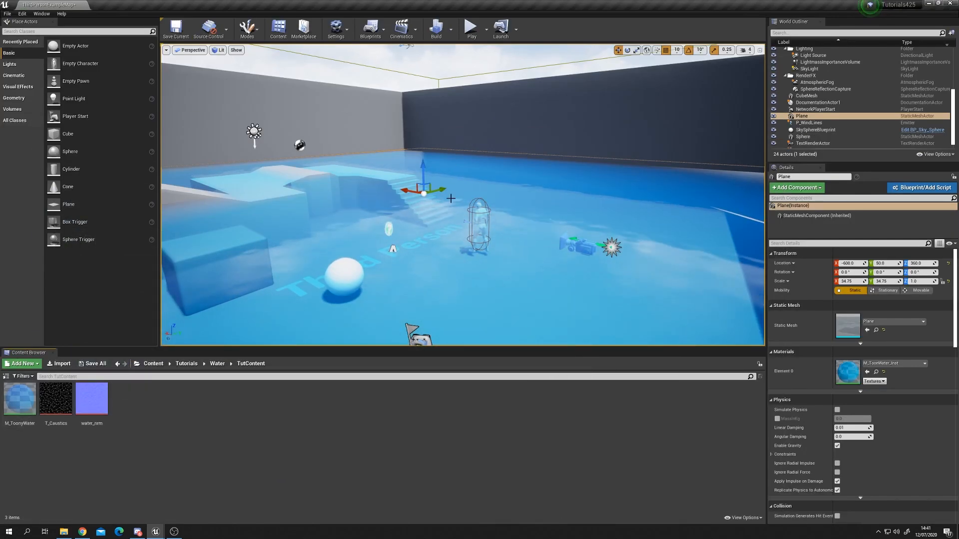
key(Delete)
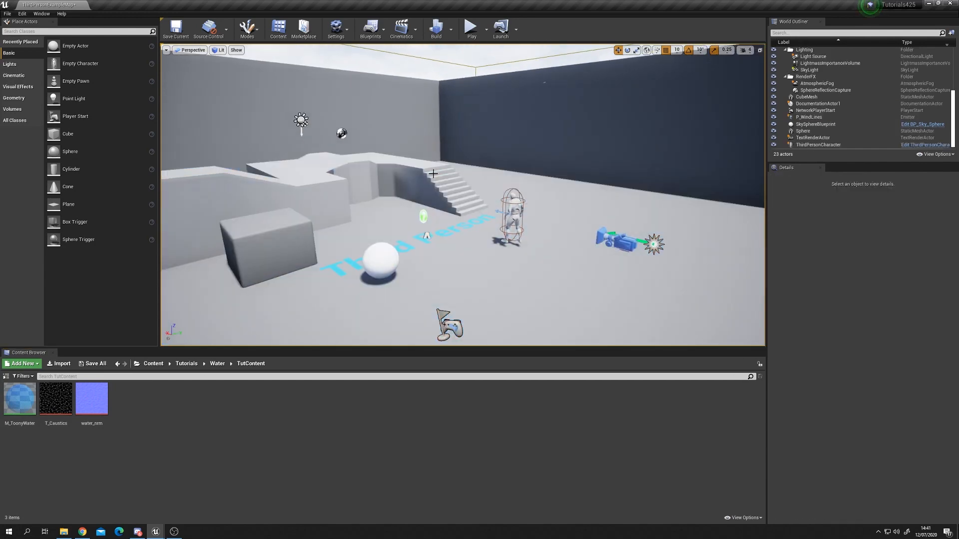
Step: Place a new Plane actor in the level and scale it to about 31.25, 31.25, 62.25
right_drag(431, 172, 418, 184)
drag(96, 202, 697, 55)
key(r)
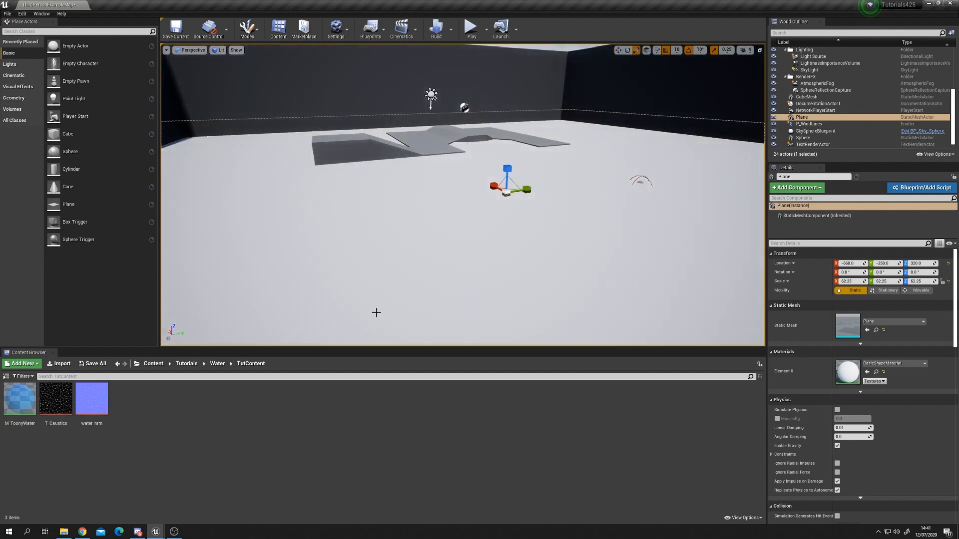
right_drag(385, 256, 394, 290)
key(s)
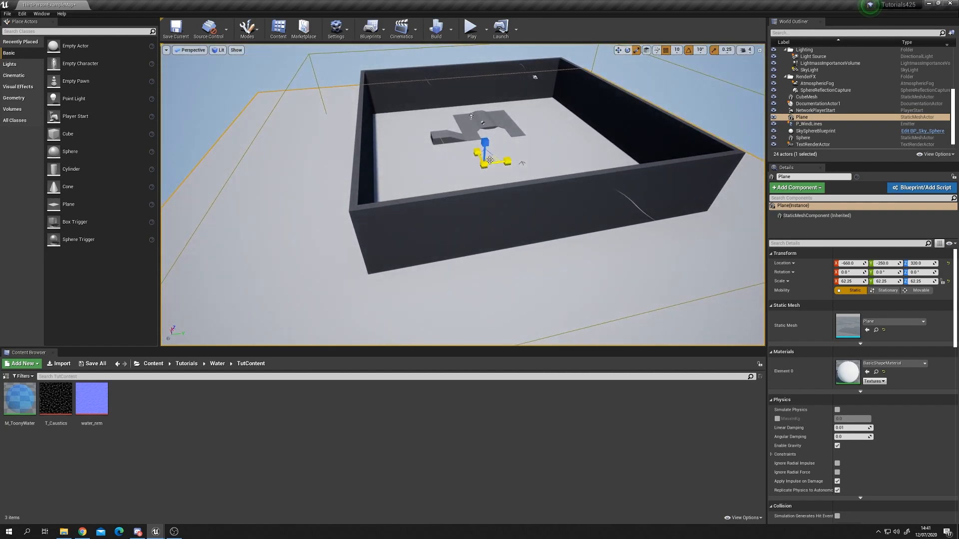
drag(492, 161, 470, 192)
Step: Move the new plane into the pool, to about -370, 50, 350
key(w)
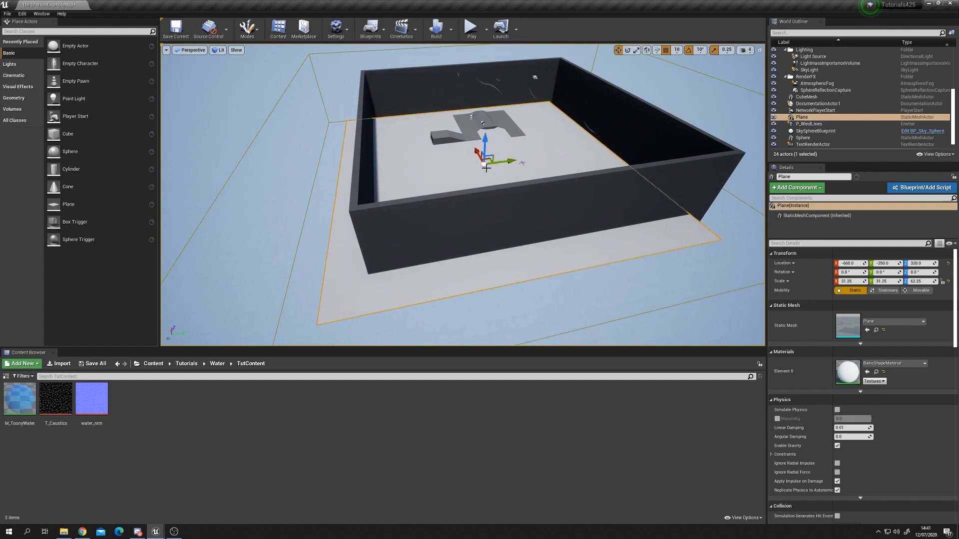
drag(490, 160, 502, 142)
right_drag(502, 143, 353, 179)
drag(352, 180, 358, 182)
right_drag(360, 185, 355, 66)
right_drag(482, 229, 482, 188)
drag(492, 193, 492, 182)
right_drag(481, 188, 502, 189)
mouse_move(415, 233)
right_down()
mouse_move(439, 236)
mouse_move(415, 233)
right_up()
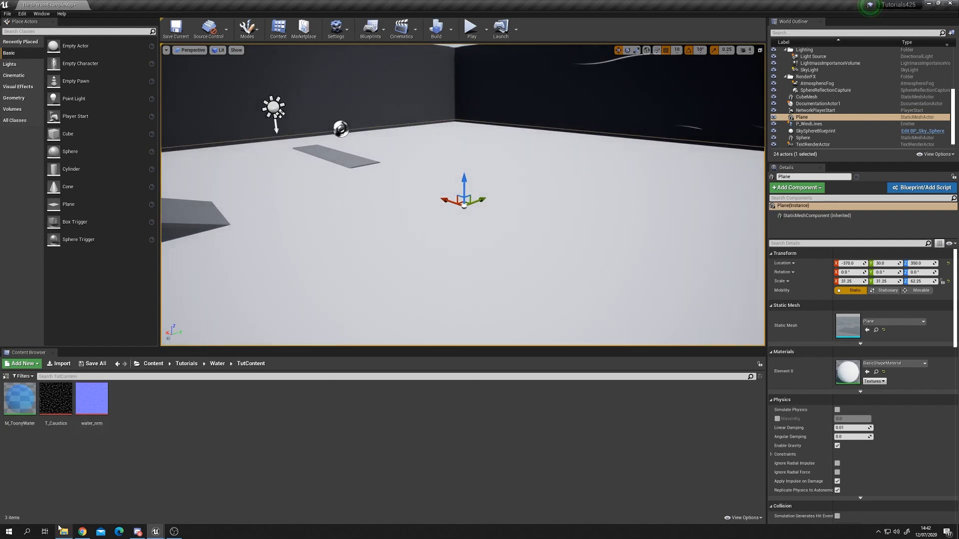
Step: Create a material instance of M_ToonyWater and apply it to the new plane
right_click(16, 400)
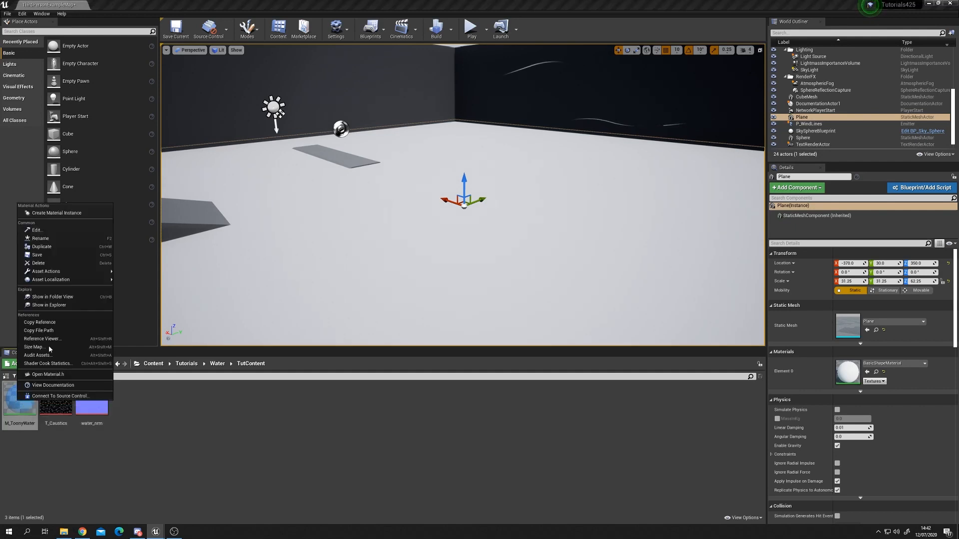
click(81, 213)
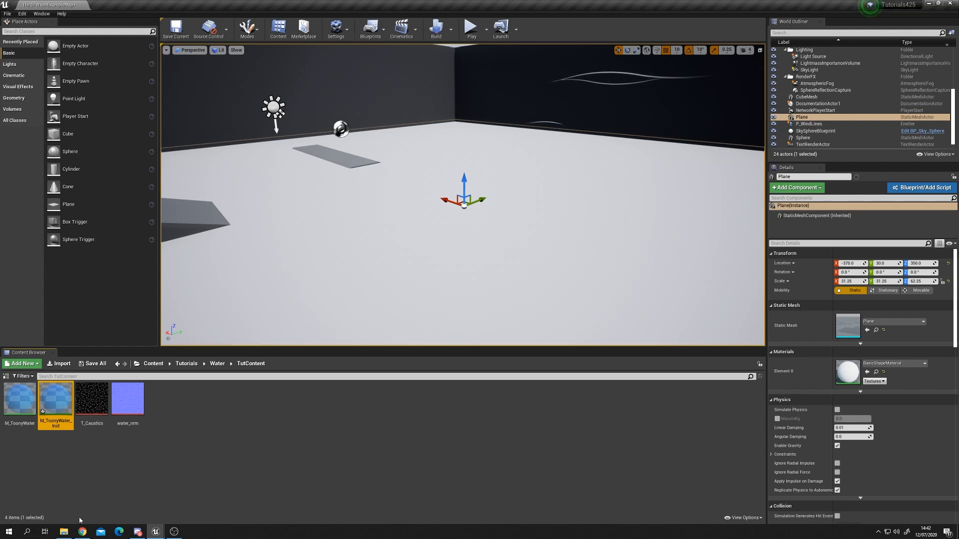
drag(66, 401, 446, 284)
Step: Look over the water plane around the pool from several viewpoints
right_drag(419, 257, 380, 260)
key(s)
key(w)
mouse_move(514, 148)
right_down()
mouse_move(514, 107)
mouse_move(519, 165)
mouse_move(514, 147)
right_up()
key(s)
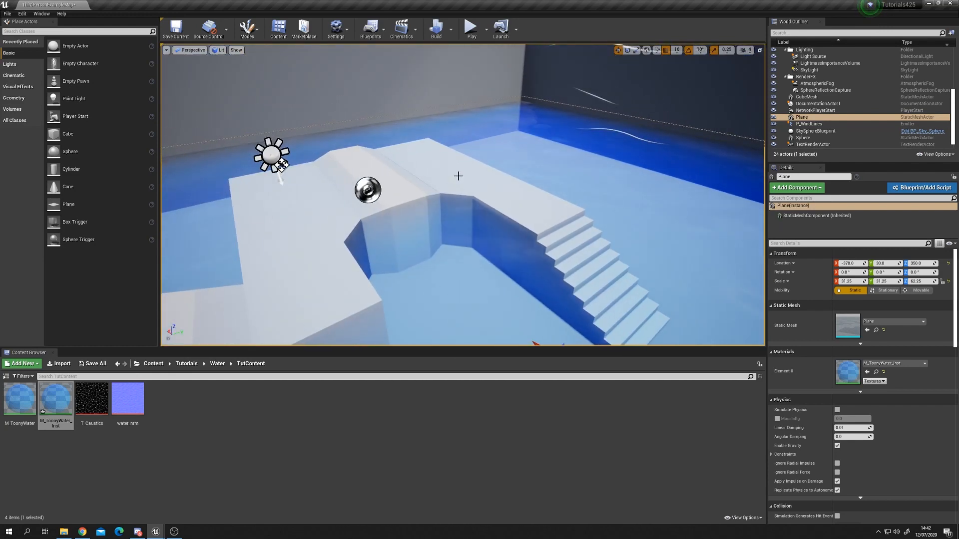
key(s)
right_drag(561, 144, 621, 173)
key(a)
key(s)
key(w)
key(s)
key(w)
right_drag(531, 188, 520, 185)
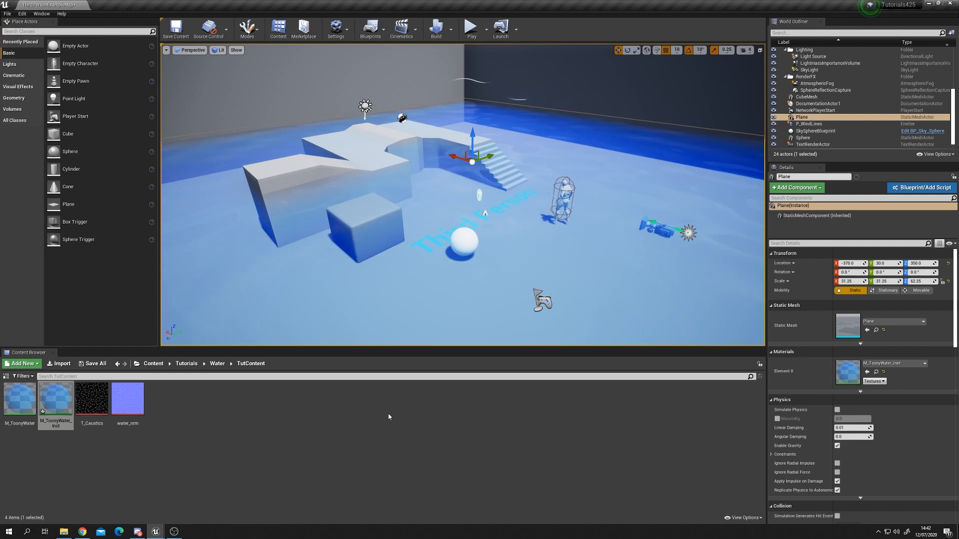
Step: Open the M_ToonyWater_Inst instance editor, then return to the M_ToonyWater material graph
click(84, 459)
click(56, 399)
drag(958, 350, 486, 239)
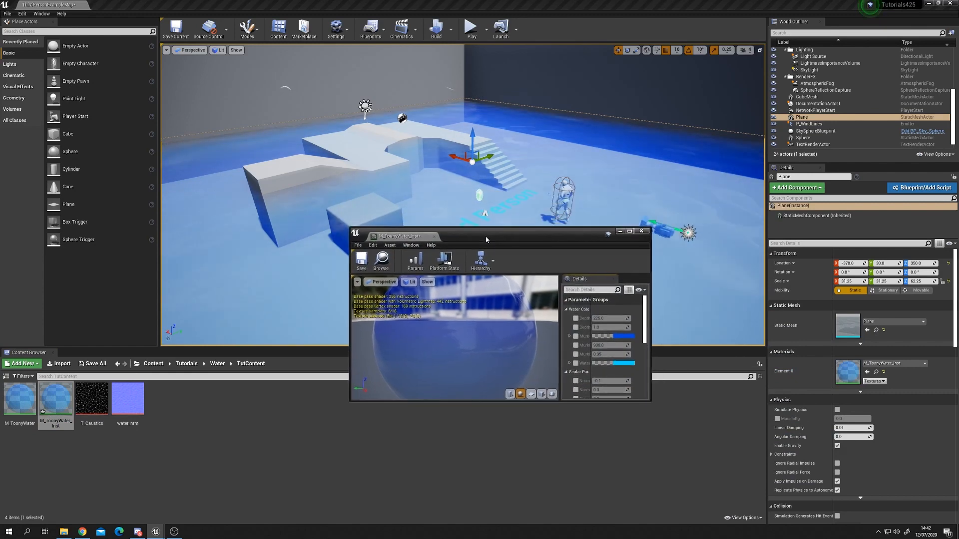
mouse_move(184, 535)
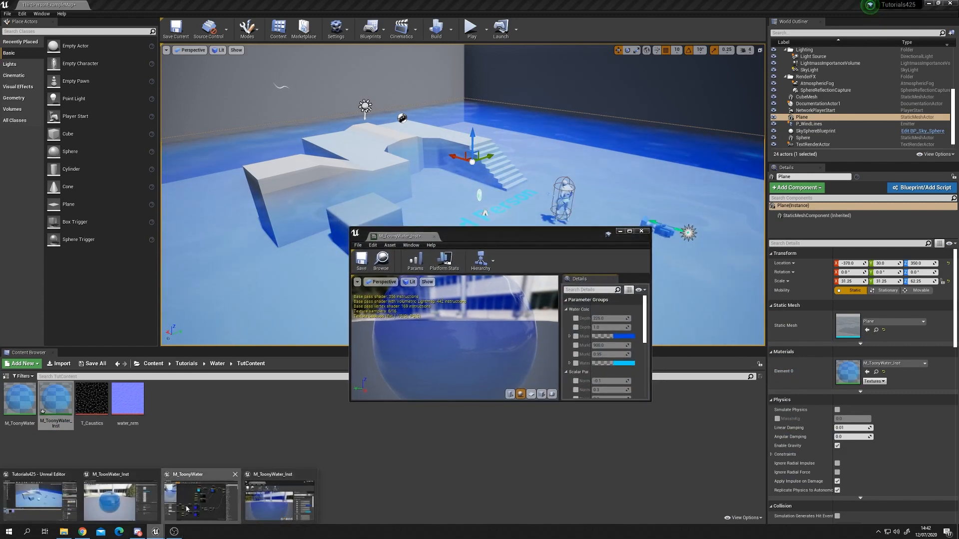
click(200, 497)
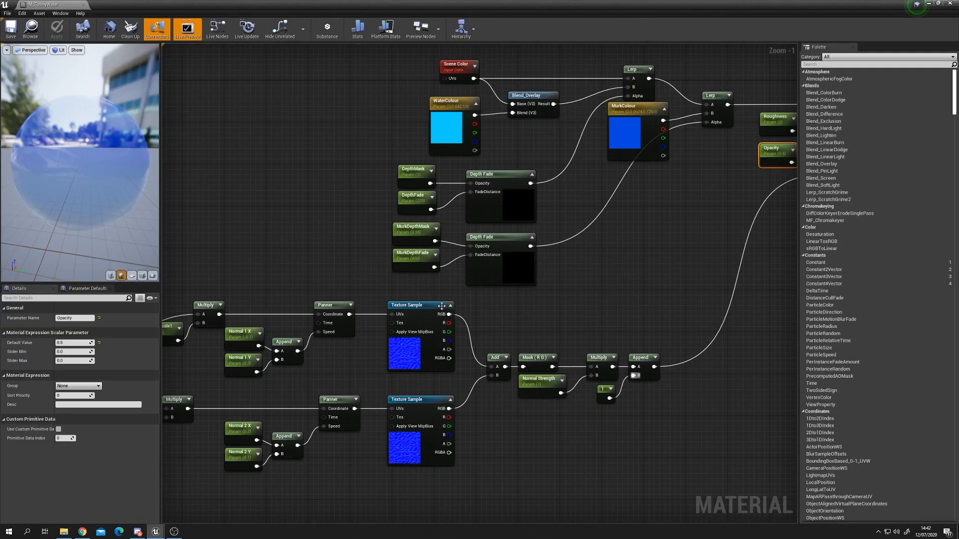
Step: Bring the M_ToonyWater_Inst instance editor forward and enlarge it to fill the screen
double_click(497, 4)
drag(516, 231, 312, 67)
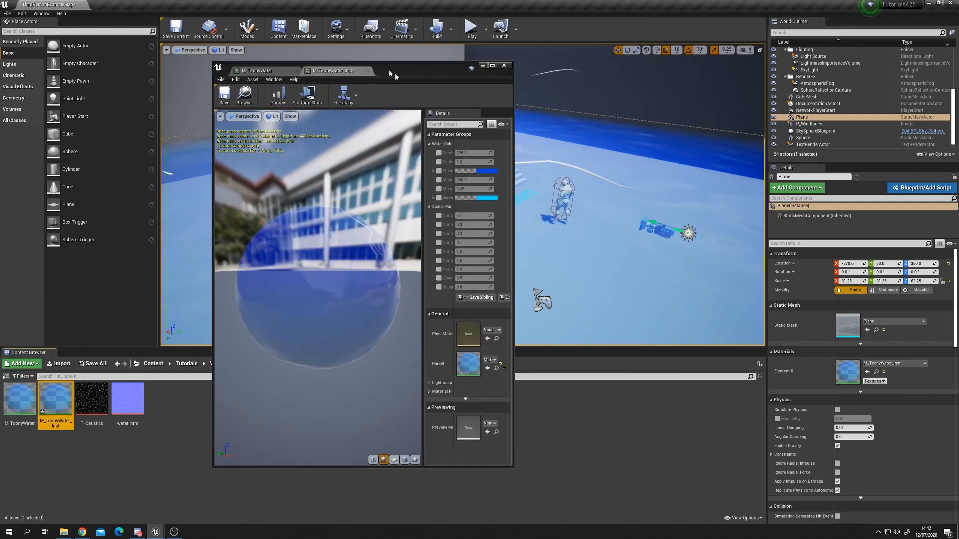
drag(395, 73, 451, 101)
double_click(450, 101)
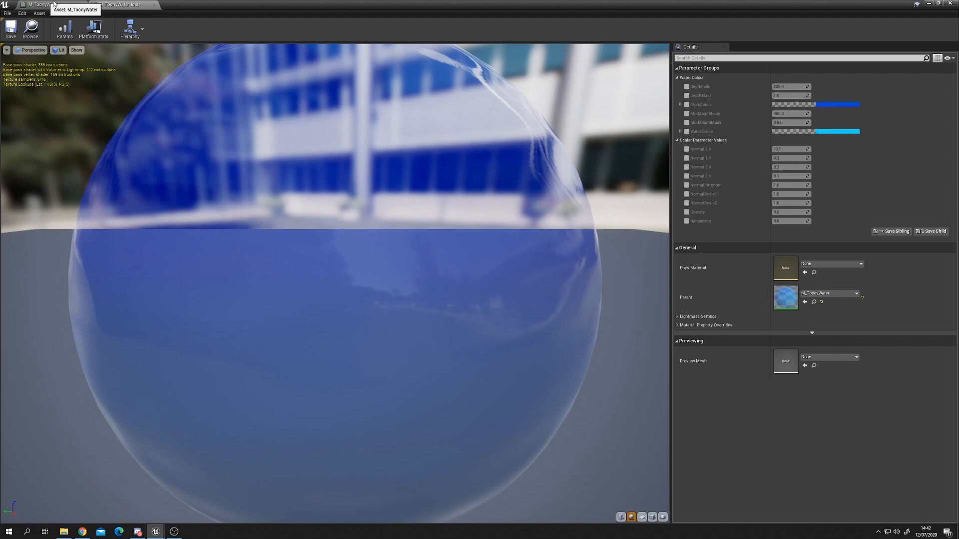
scroll(280, 200, down, 5)
drag(269, 217, 345, 216)
Step: Enable the overrides for all six Water Colour group parameters in the instance
click(687, 86)
click(687, 96)
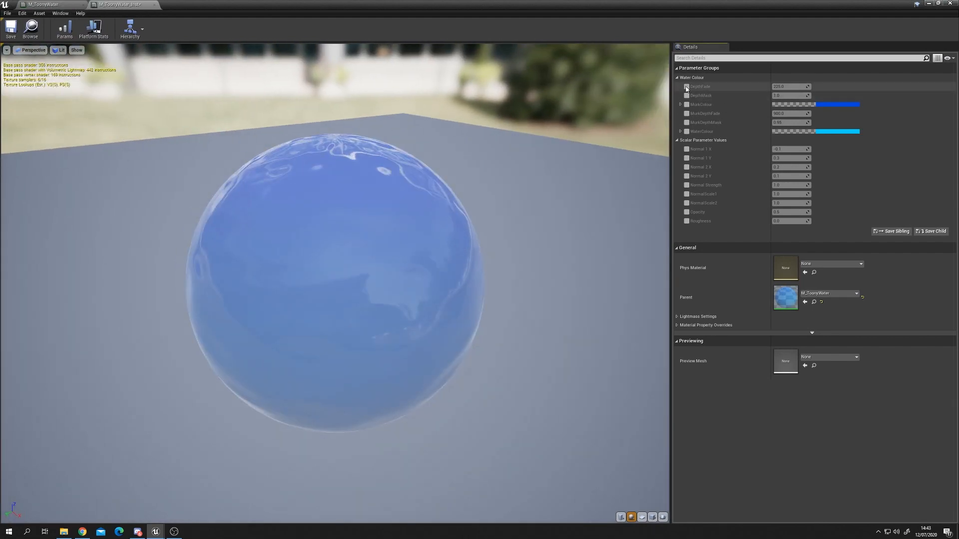
click(687, 104)
click(687, 114)
click(687, 122)
click(687, 132)
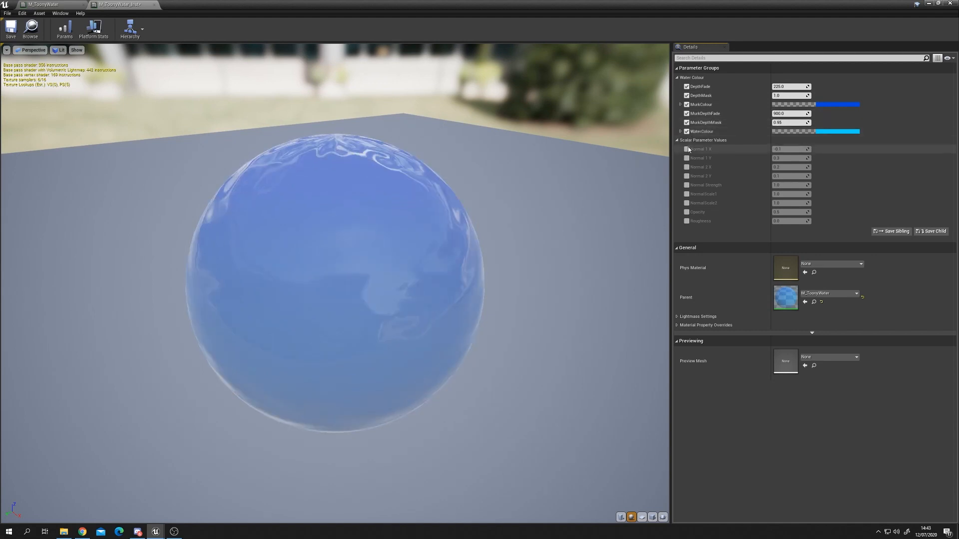
Step: Enable the overrides for all Scalar Parameter Values, from Normal 1 X down to Roughness
click(687, 149)
click(687, 157)
click(687, 167)
click(686, 176)
click(687, 185)
click(687, 194)
click(687, 202)
click(687, 212)
click(687, 221)
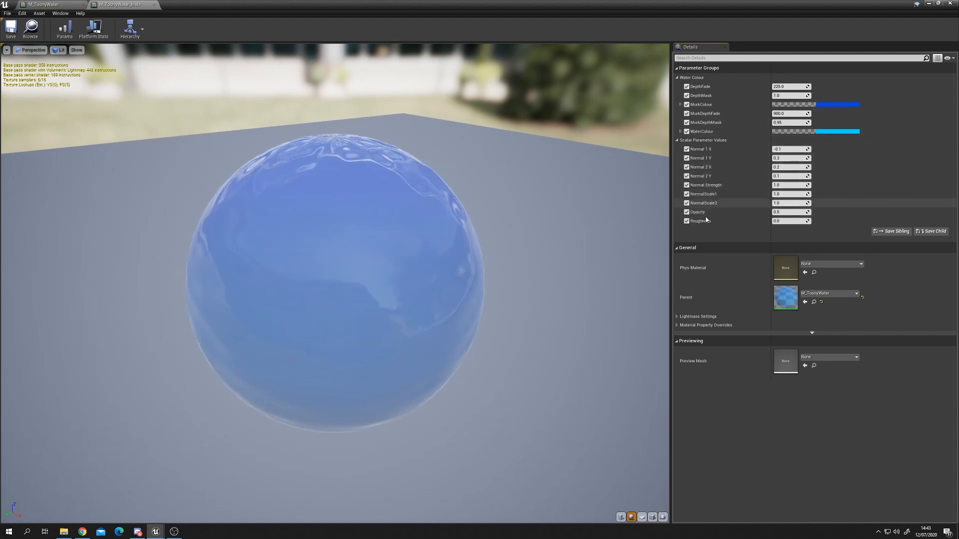
Step: Set MurkColour to a darker blue, hex sRGB 08568FFF
mouse_move(272, 238)
mouse_down()
mouse_move(269, 225)
mouse_move(273, 241)
mouse_up()
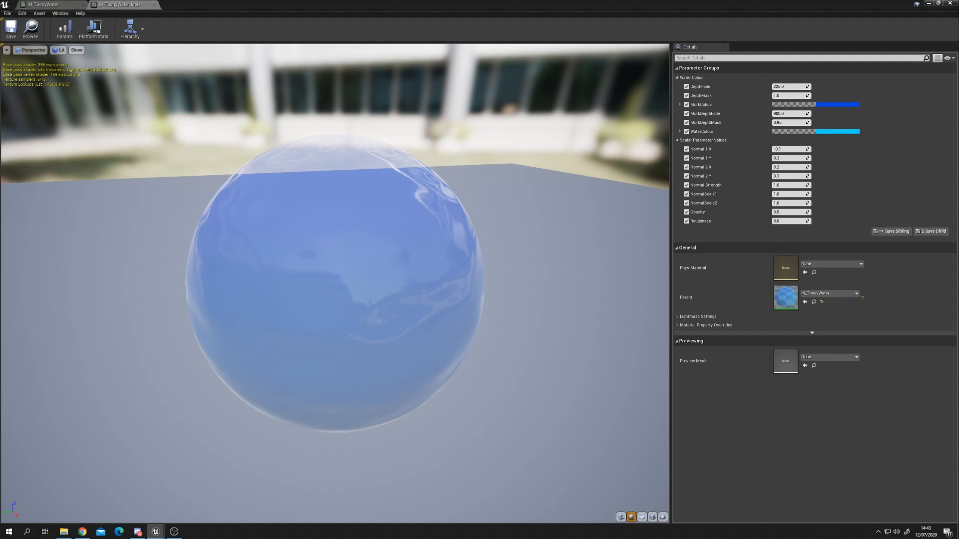
click(844, 105)
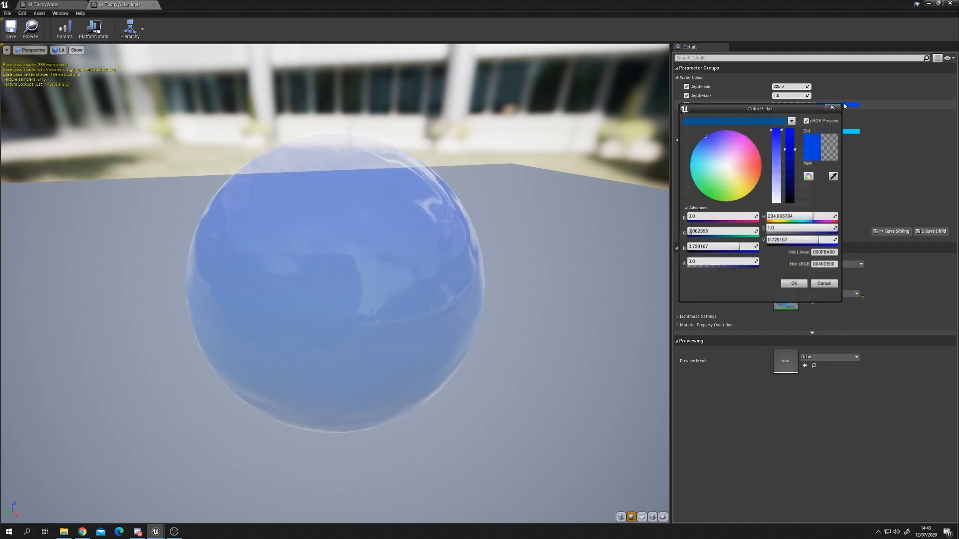
click(760, 122)
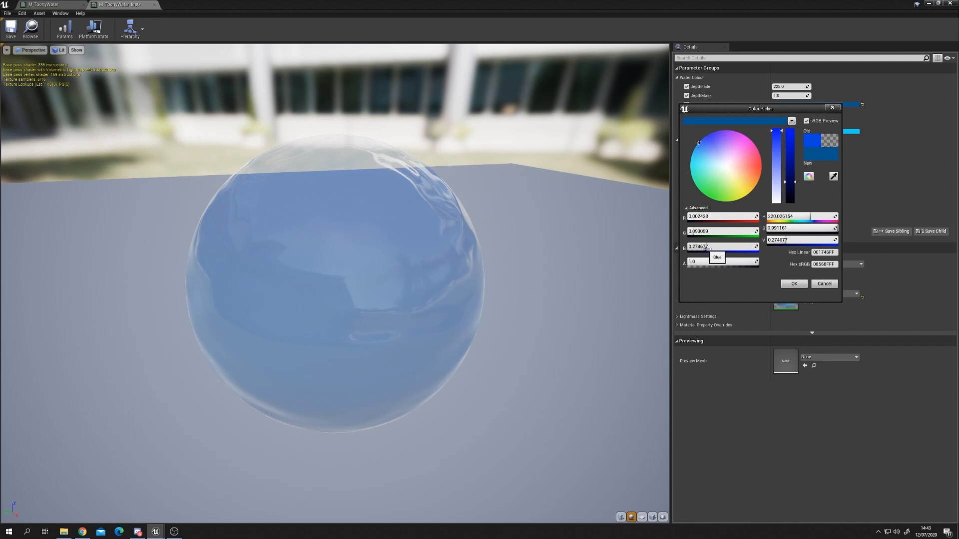
click(788, 284)
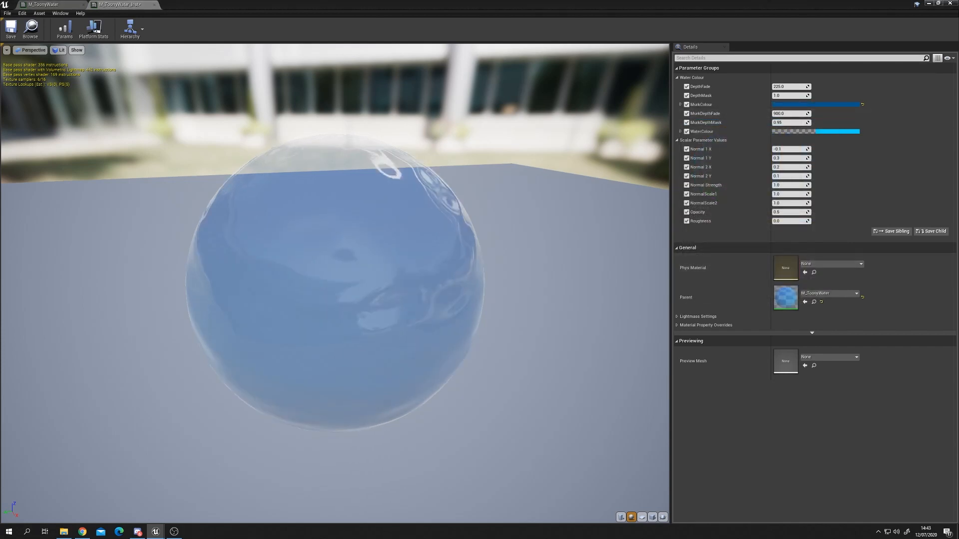
Step: Set WaterColour to a brighter cyan blue, hex sRGB 18C0FFFF
click(832, 131)
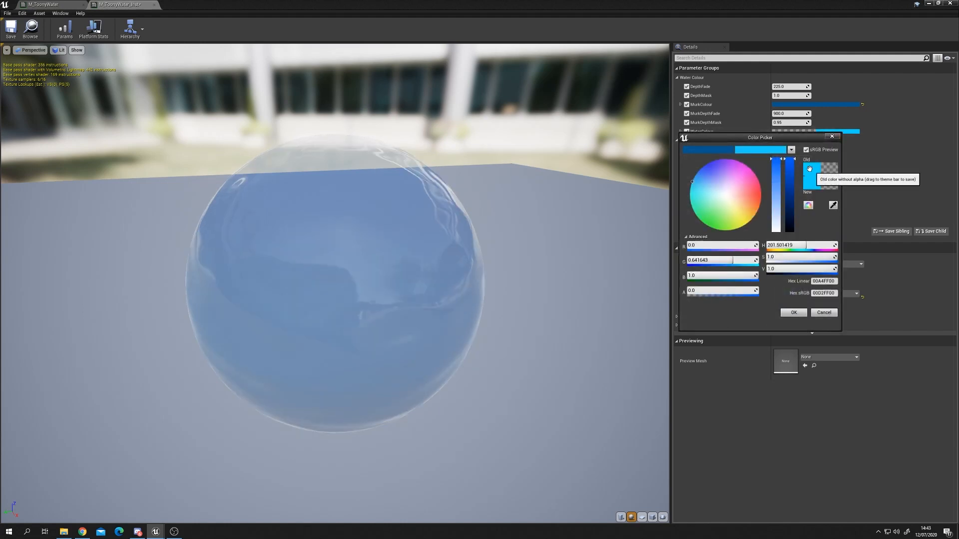
click(762, 150)
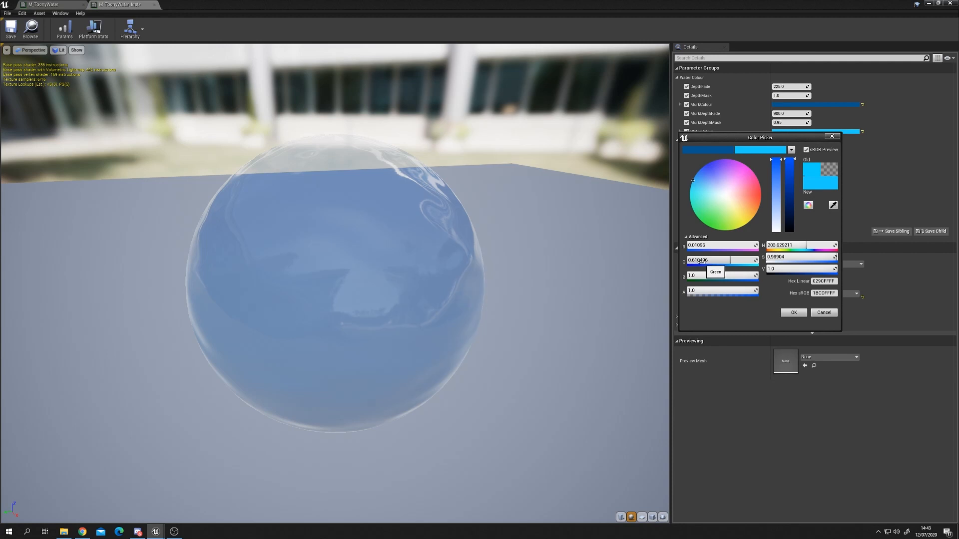
click(789, 315)
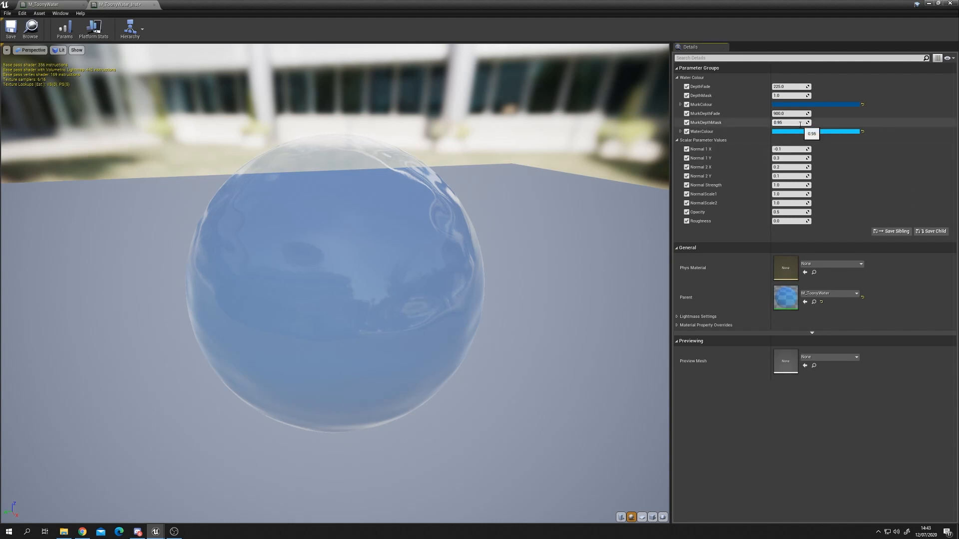
Step: Set MurkDepthMask to 0.9 and Opacity to 1.0 in the instance
click(800, 124)
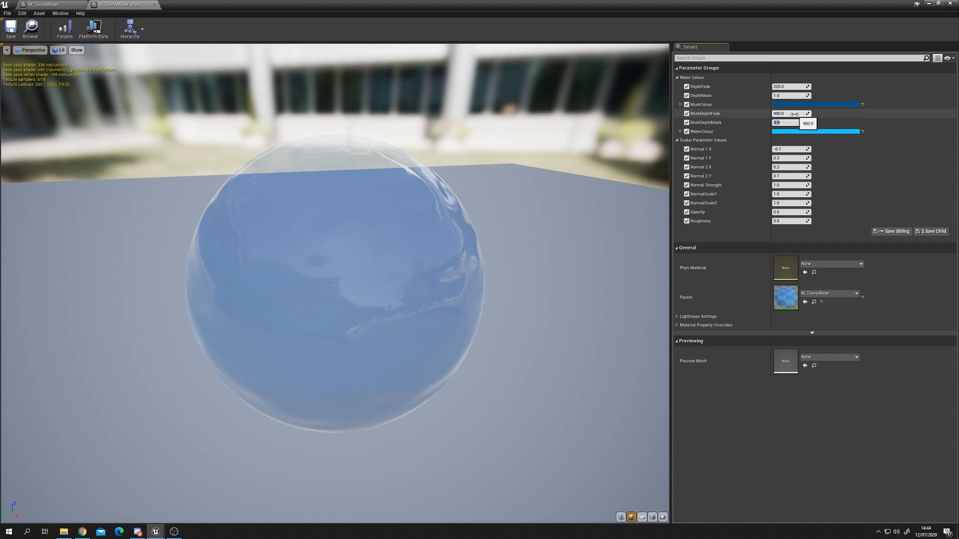
drag(323, 306, 402, 292)
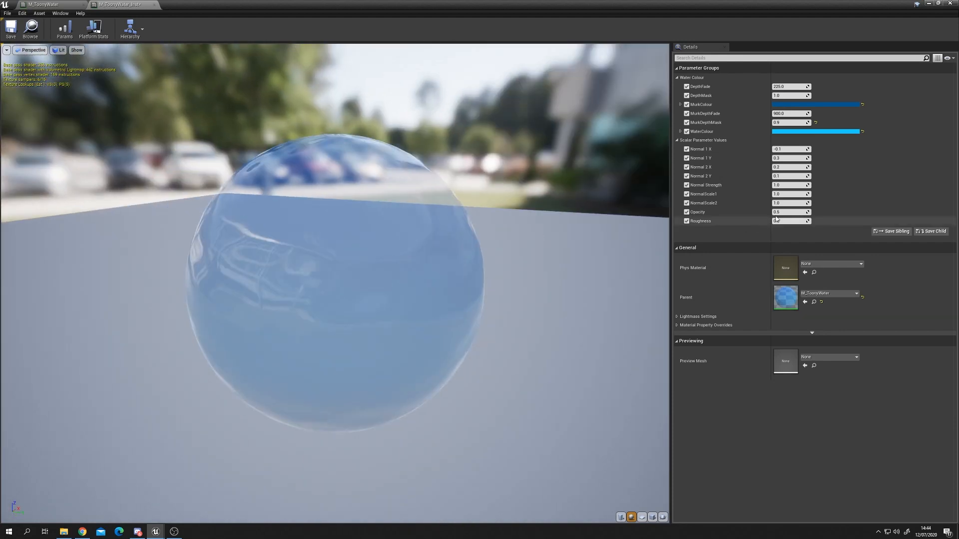
click(792, 211)
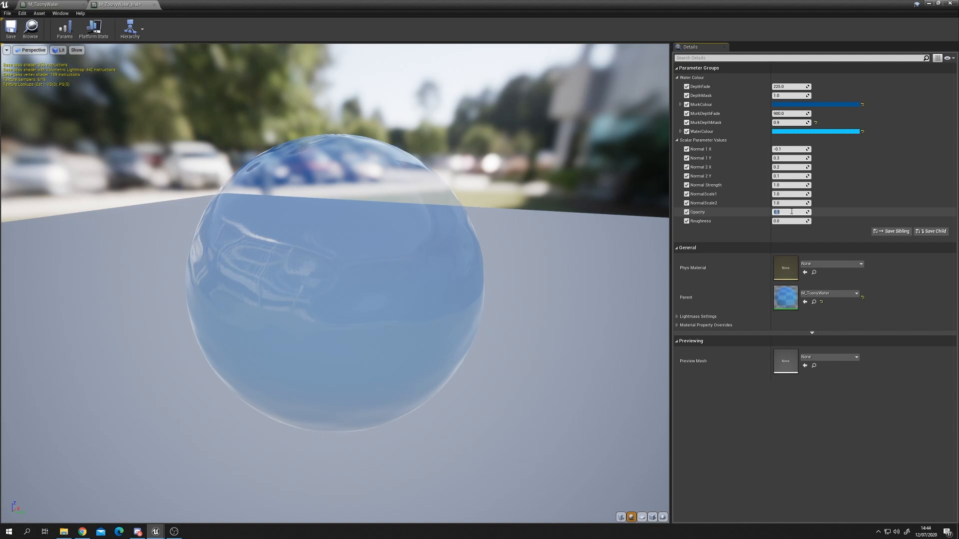
key(Return)
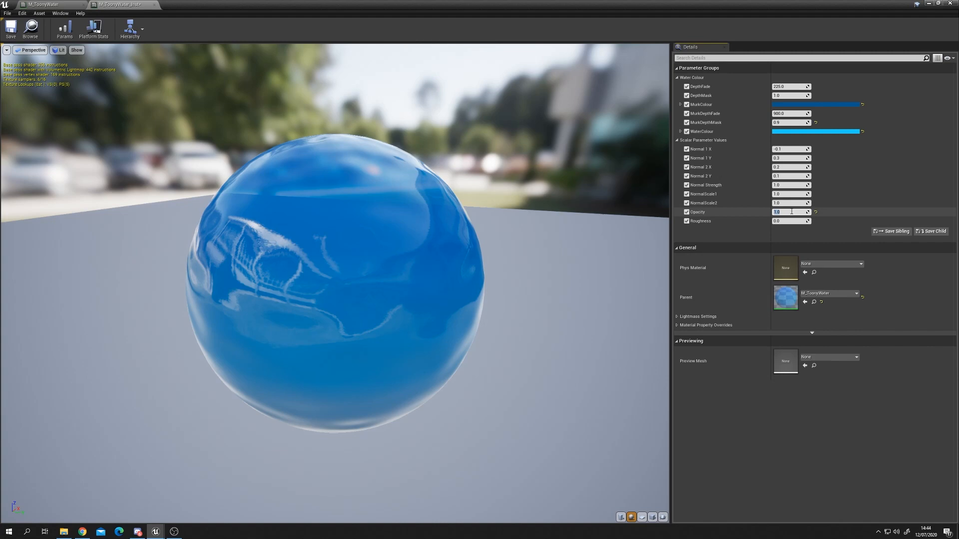
Step: Compare the preview sphere with the pool water in the level by shrinking and re-enlarging the instance editor
drag(480, 304, 684, 287)
drag(407, 4, 434, 269)
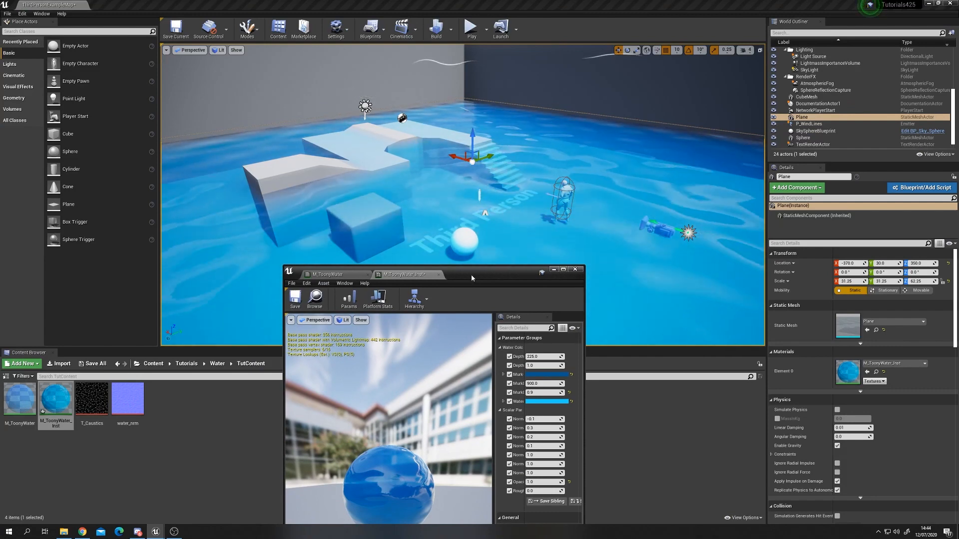
double_click(489, 275)
drag(510, 346, 353, 301)
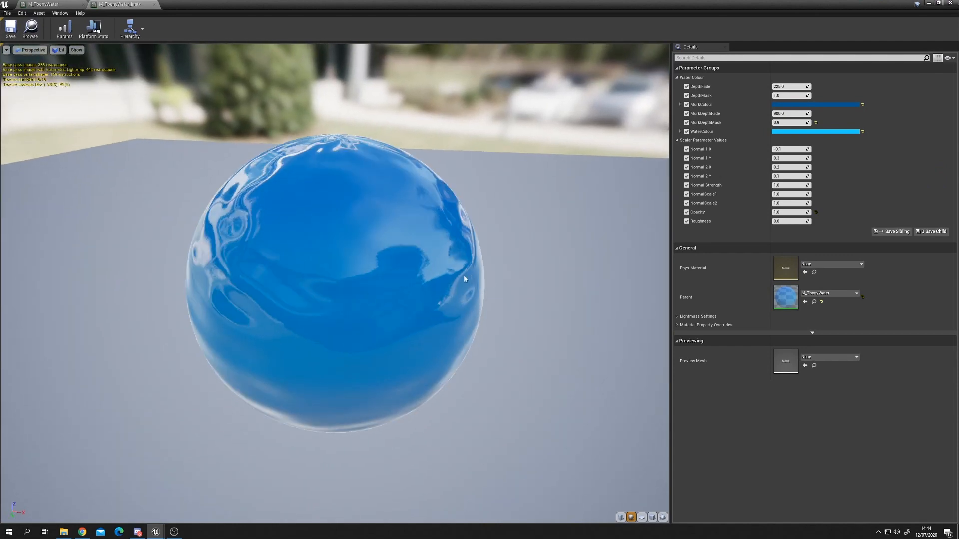
drag(464, 276, 440, 289)
drag(560, 4, 542, 265)
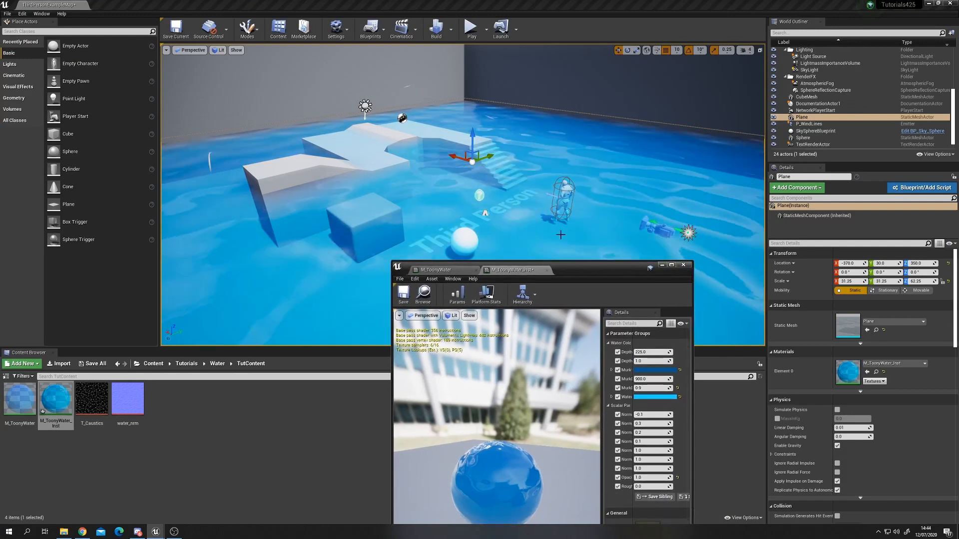
double_click(578, 272)
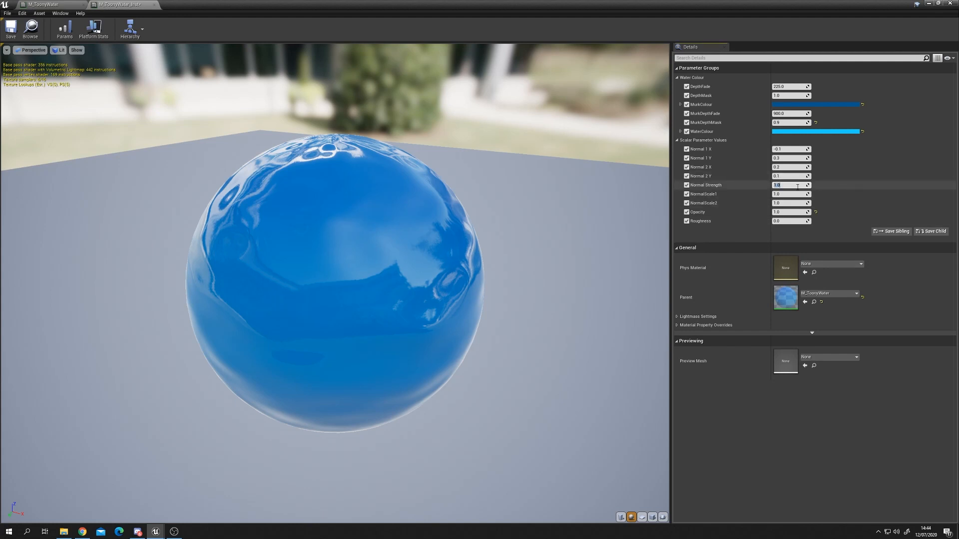
Step: Set Normal Strength to 0.1 and compare the result on the pool water
text(0.1)
key(Return)
drag(368, 338, 464, 288)
drag(404, 5, 408, 286)
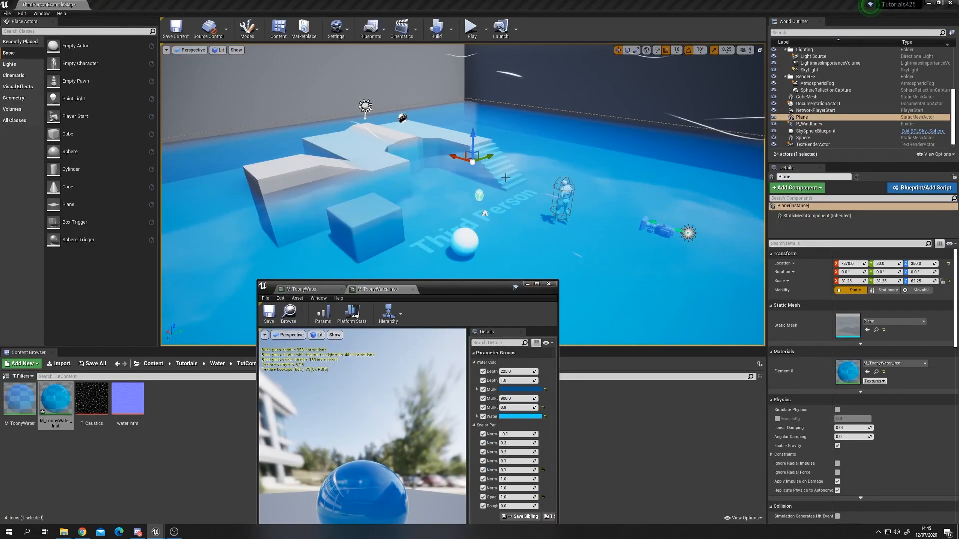
double_click(462, 289)
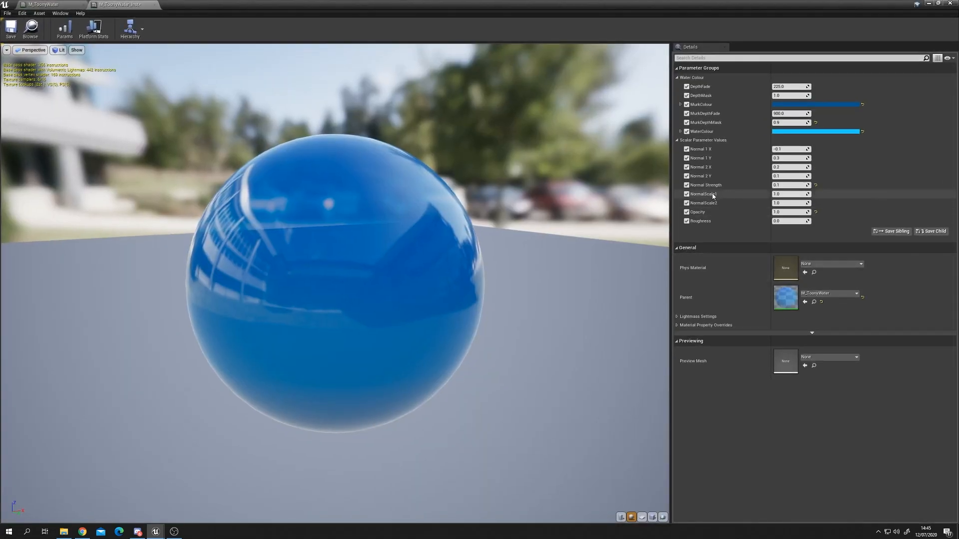
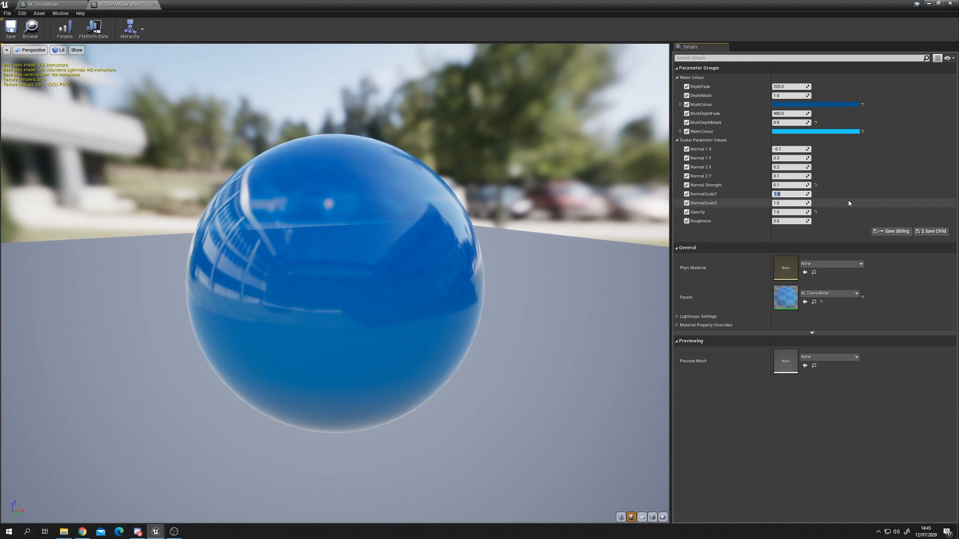
Step: Set NormalScale1 to 5.0 in the material instance
text(5)
click(802, 203)
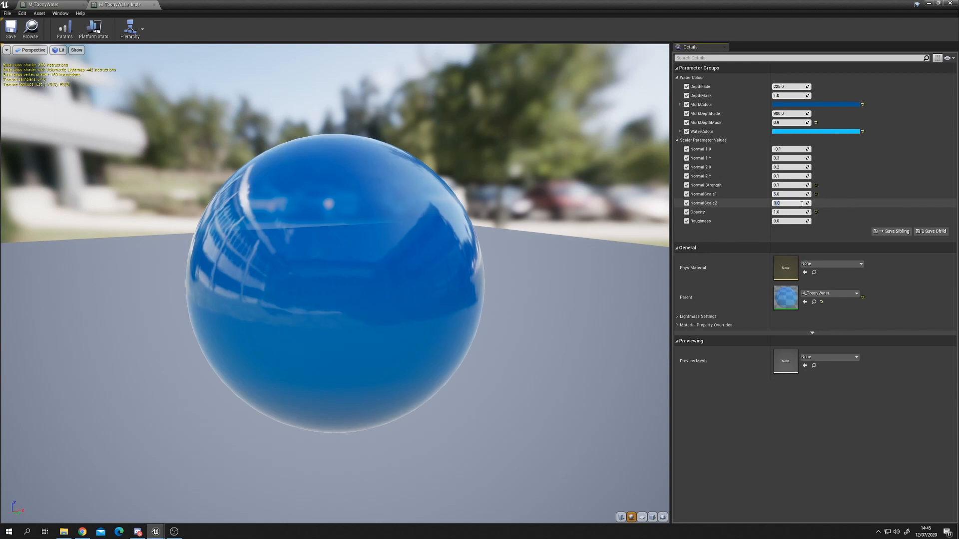
key(Return)
Step: Save the material instance and compare its look on the pool water in the level
drag(311, 273, 372, 282)
drag(406, 4, 436, 264)
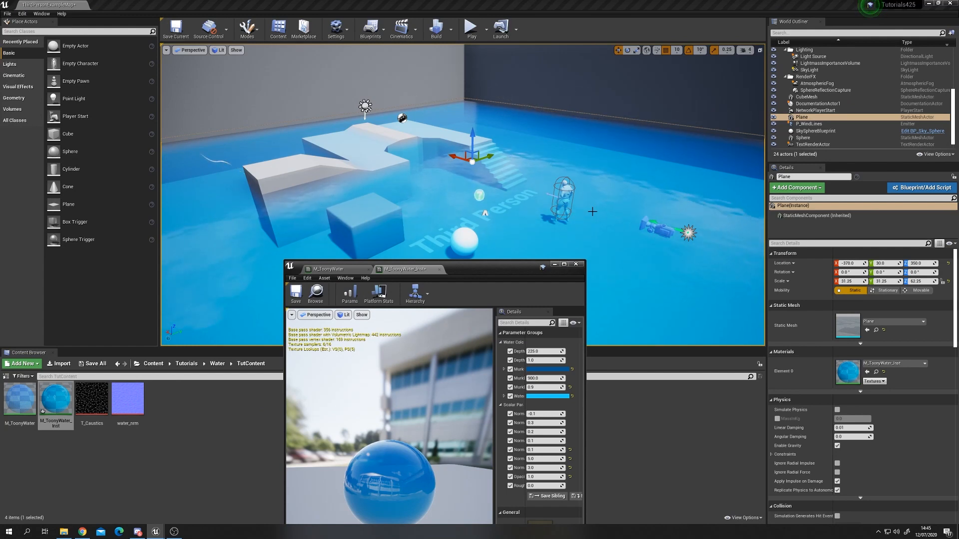
click(296, 293)
drag(449, 272, 518, 307)
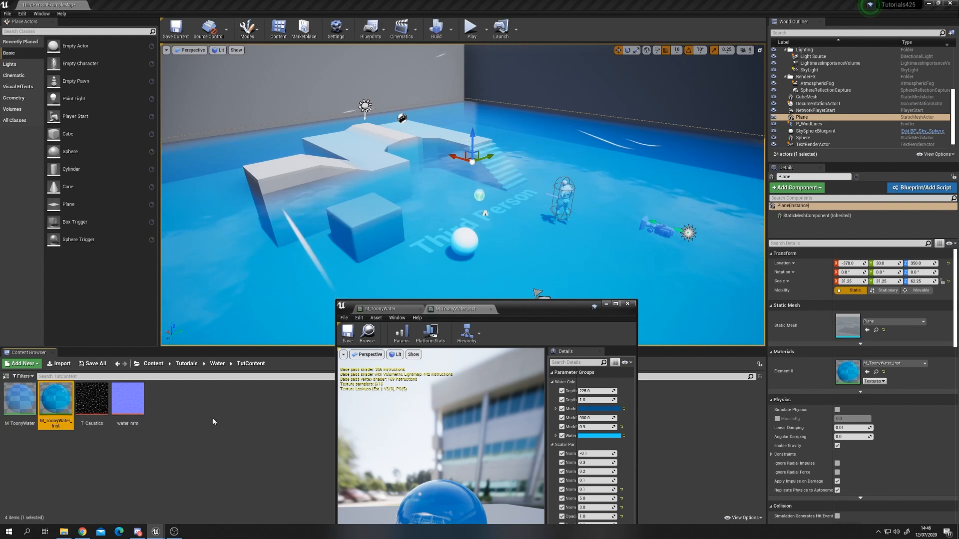
drag(535, 310, 481, 285)
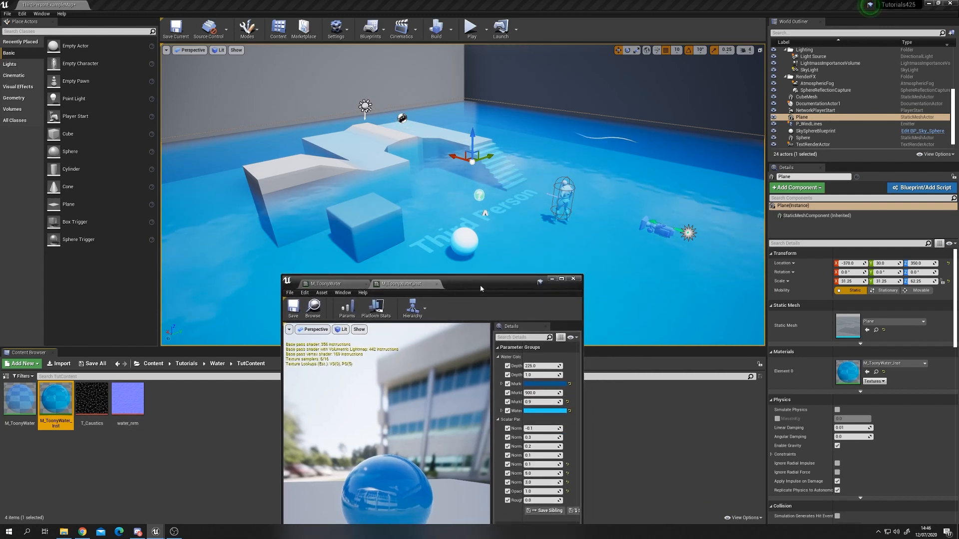
Step: Open the M_ToonyWater graph and duplicate both panning normal-map branches with their TexCoord below the originals
double_click(469, 285)
click(60, 14)
click(53, 5)
scroll(372, 233, down, 1)
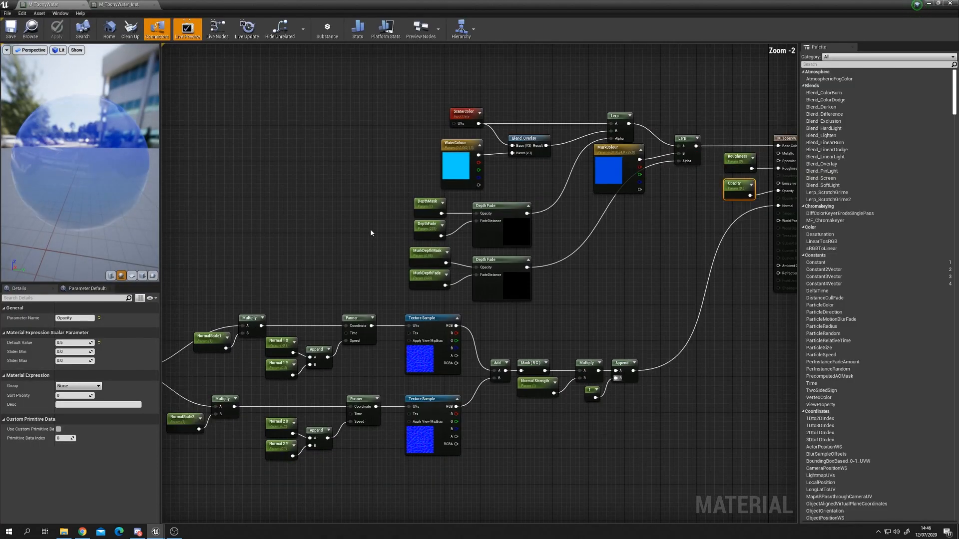
scroll(350, 228, down, 1)
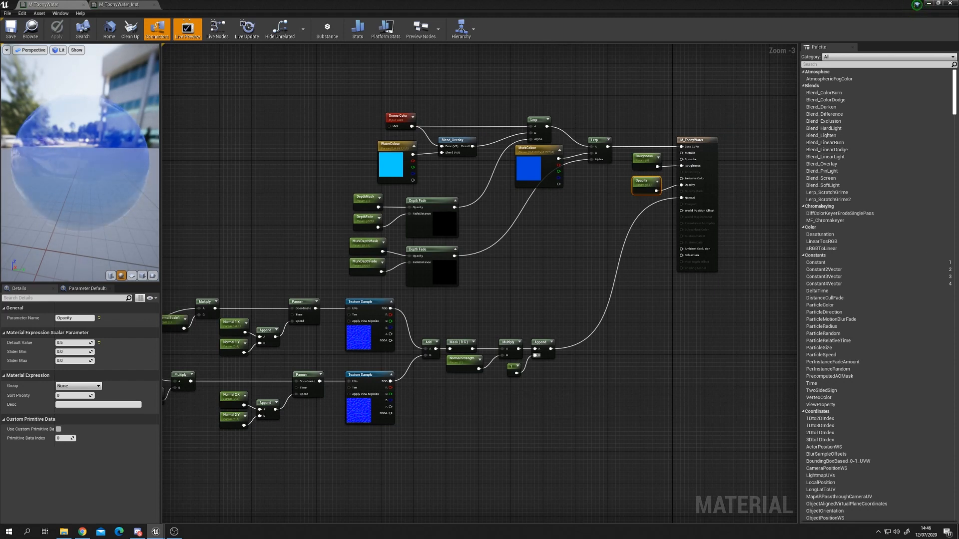
right_drag(574, 377, 700, 328)
scroll(337, 388, down, 1)
right_drag(338, 390, 450, 345)
scroll(357, 375, up, 3)
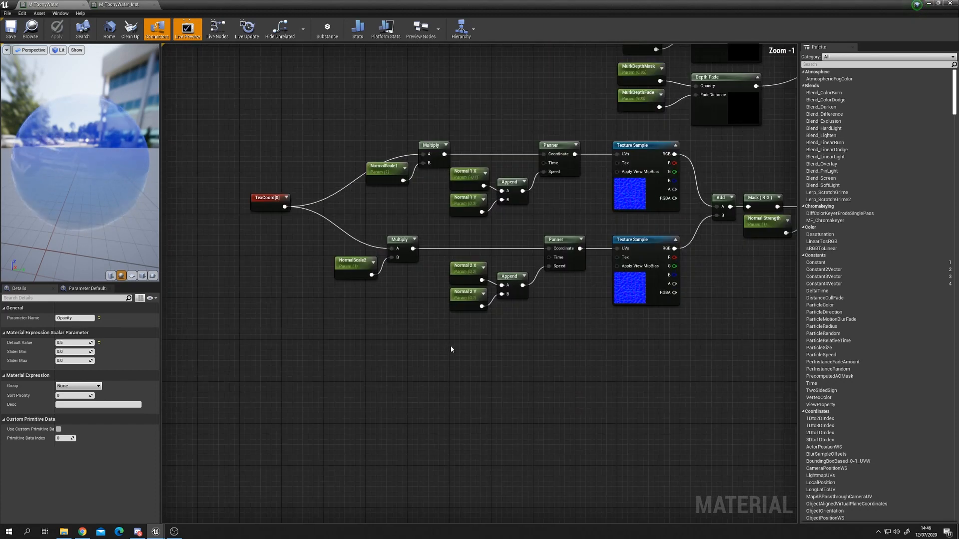
drag(242, 141, 681, 336)
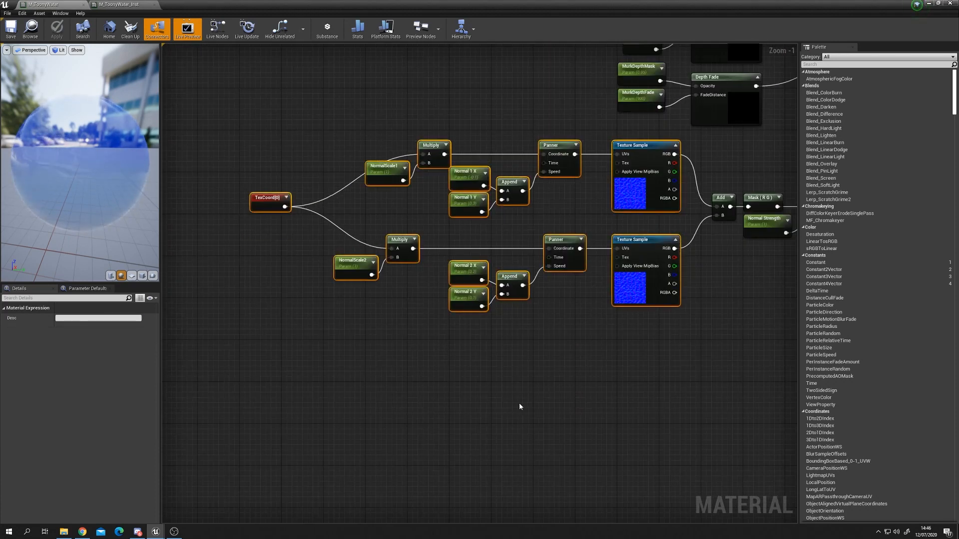
click(520, 404)
drag(237, 136, 628, 349)
right_drag(556, 368, 540, 300)
key(ctrl+c)
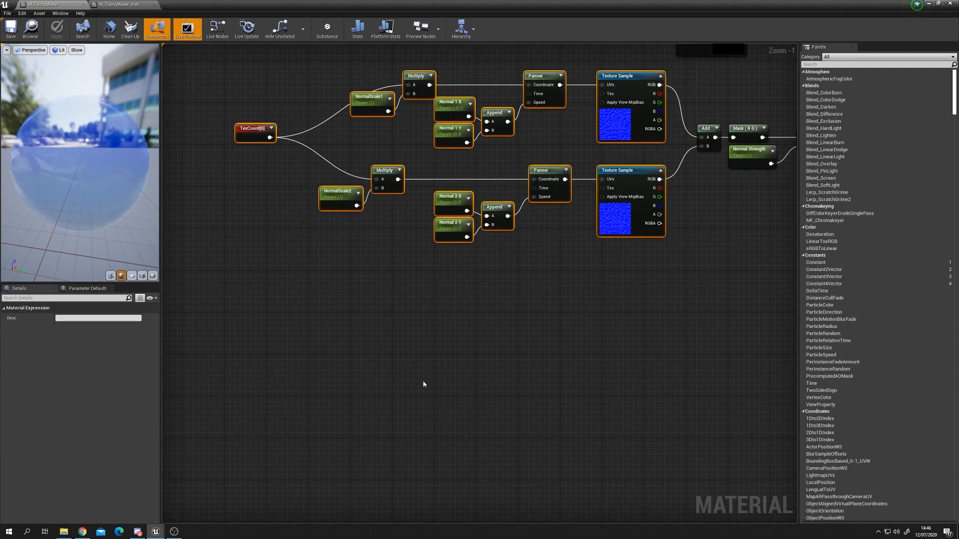
key(ctrl+v)
drag(594, 360, 616, 349)
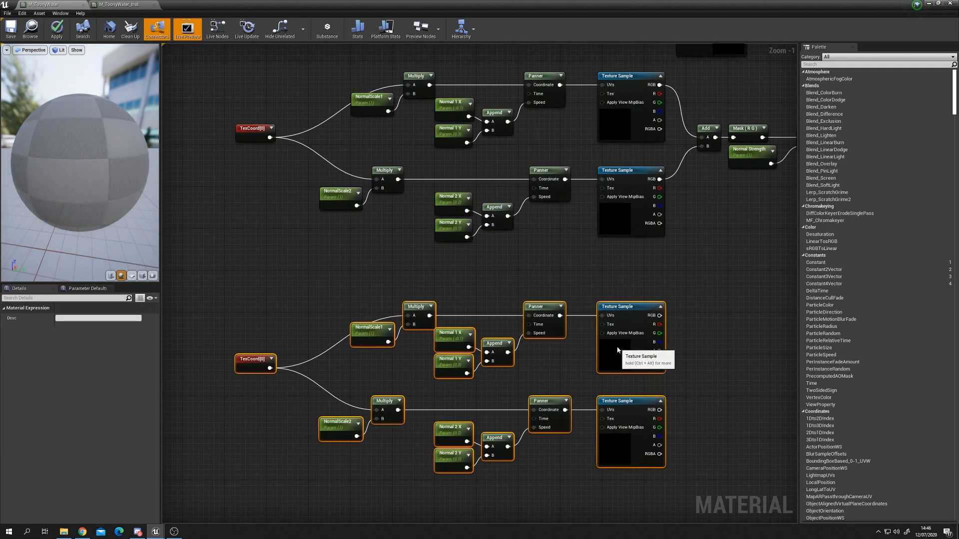
Step: Rename the first copied scale parameter to CausticScale1
click(360, 341)
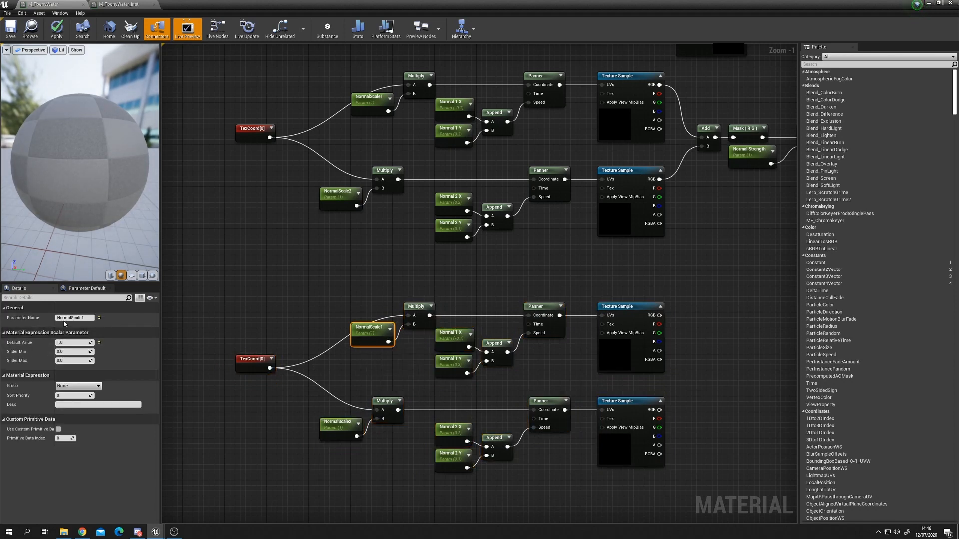
drag(72, 319, 26, 320)
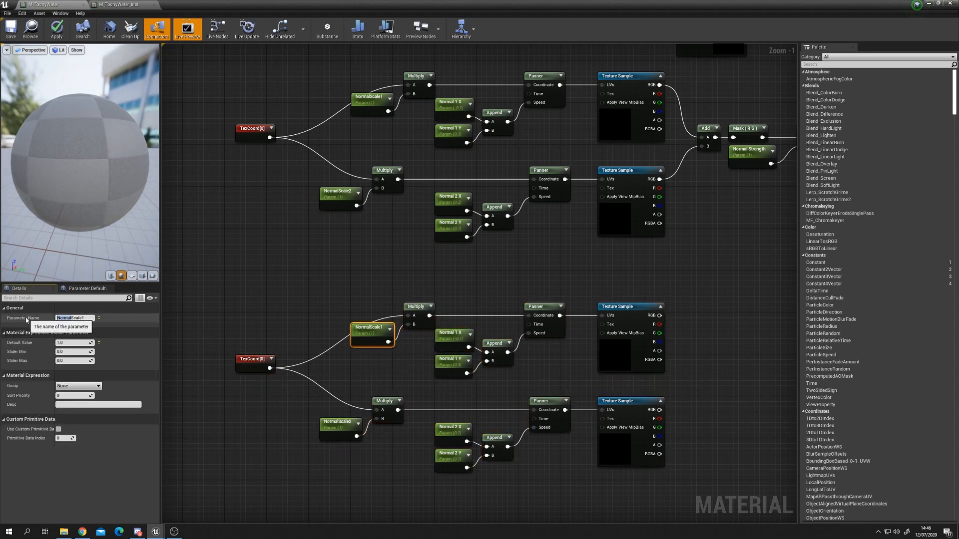
key(Return)
Step: Rename the second copied scale parameter to CausticScale2
click(344, 428)
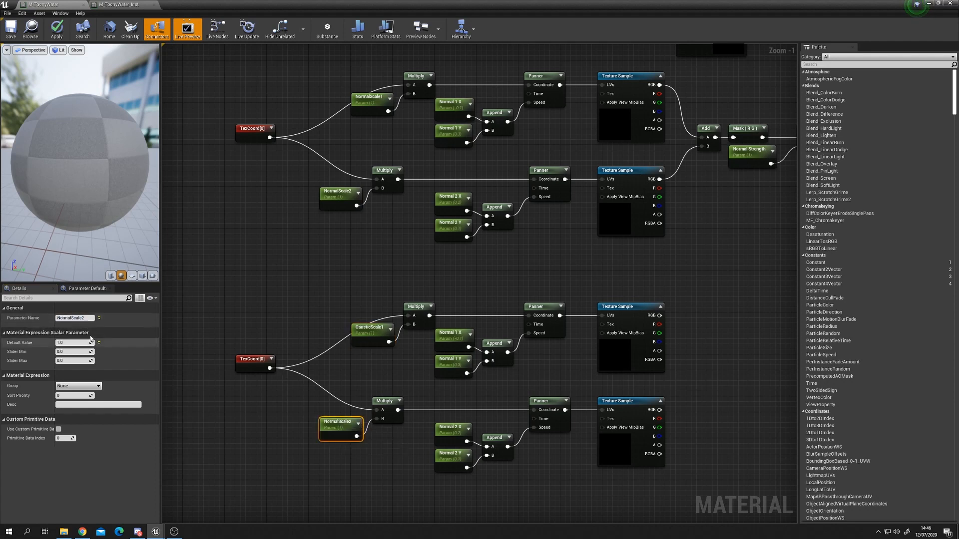
click(72, 318)
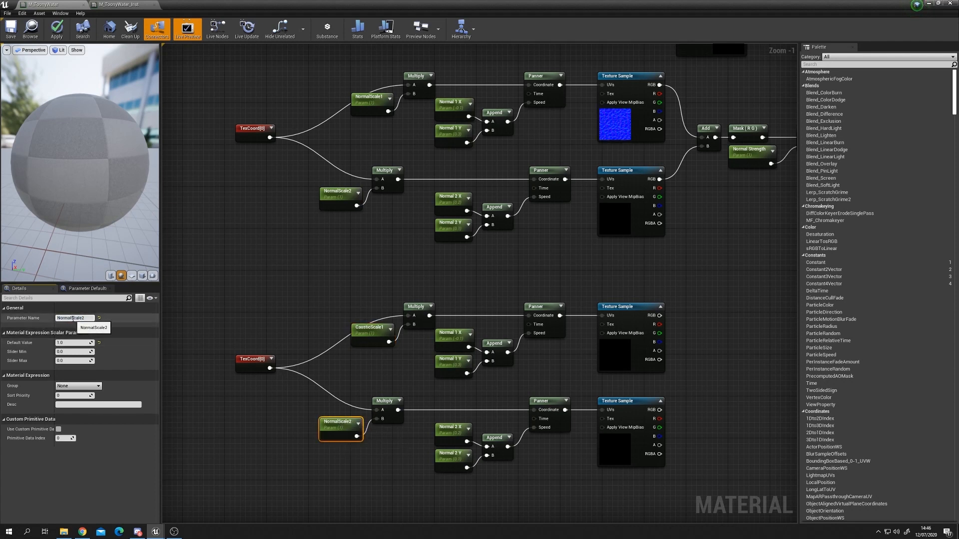
key(BackSpace)
key(BackSpace)
key(BackSpace)
key(BackSpace)
key(BackSpace)
key(BackSpace)
text(Caustic)
key(Return)
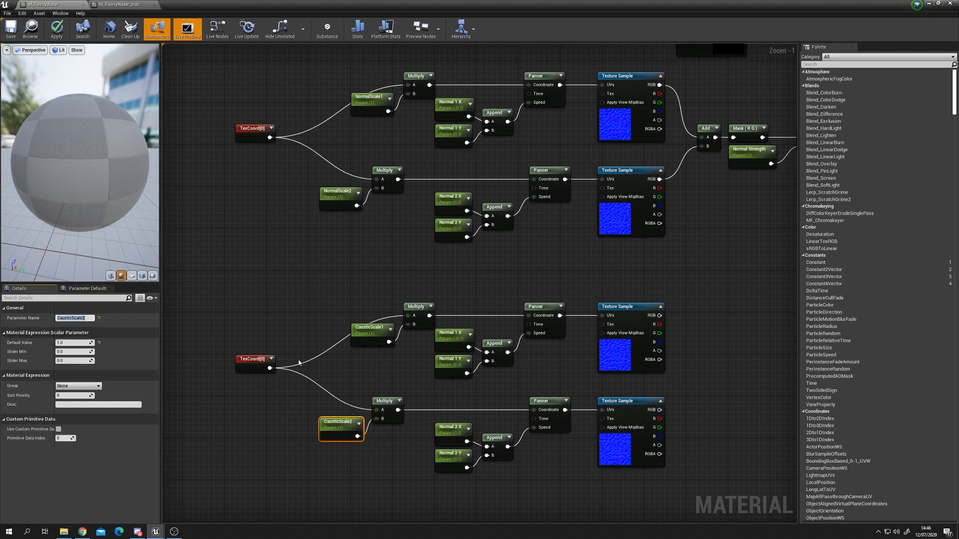
Step: Rename the copied Normal 1 X and Normal 1 Y parameters to Caustic 1 X and Caustic 1 Y
click(467, 331)
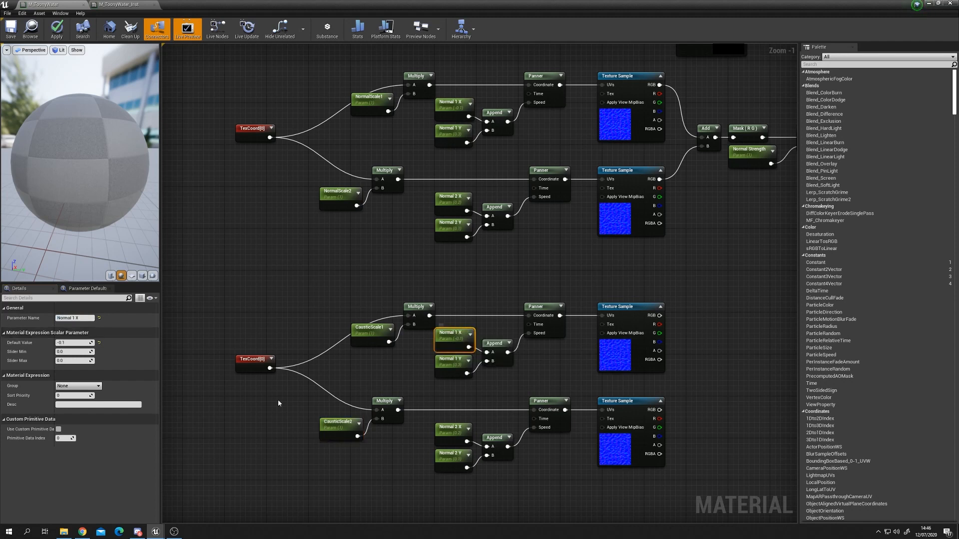
double_click(70, 318)
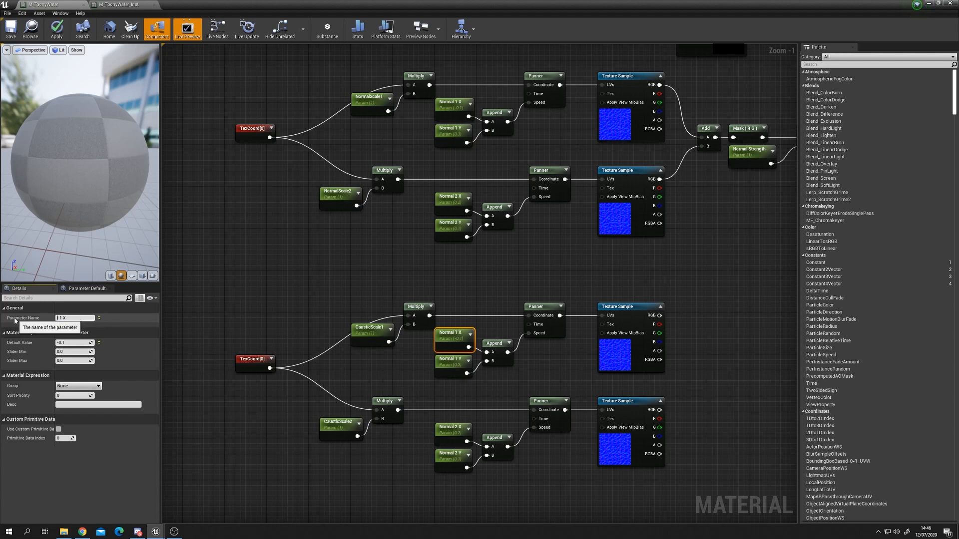
text(Caustic)
key(Return)
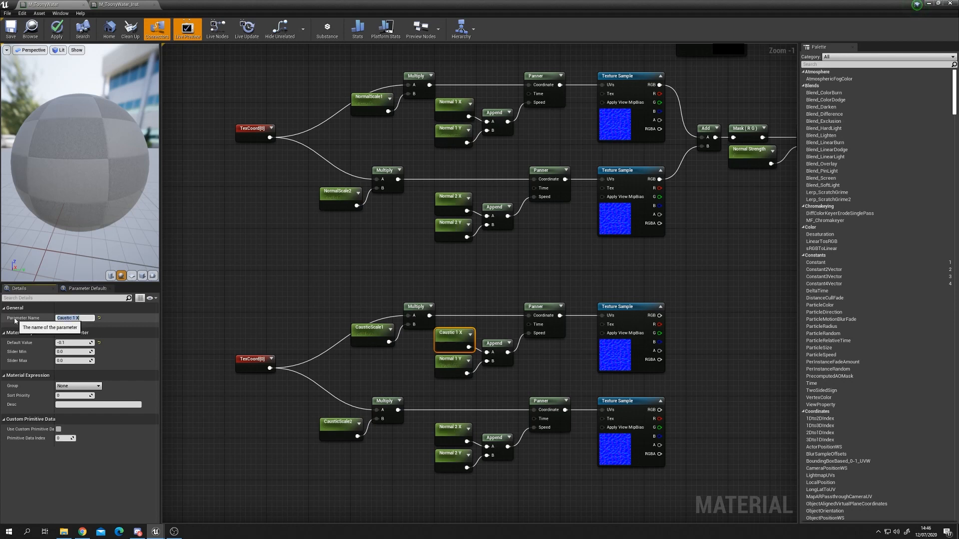
click(452, 363)
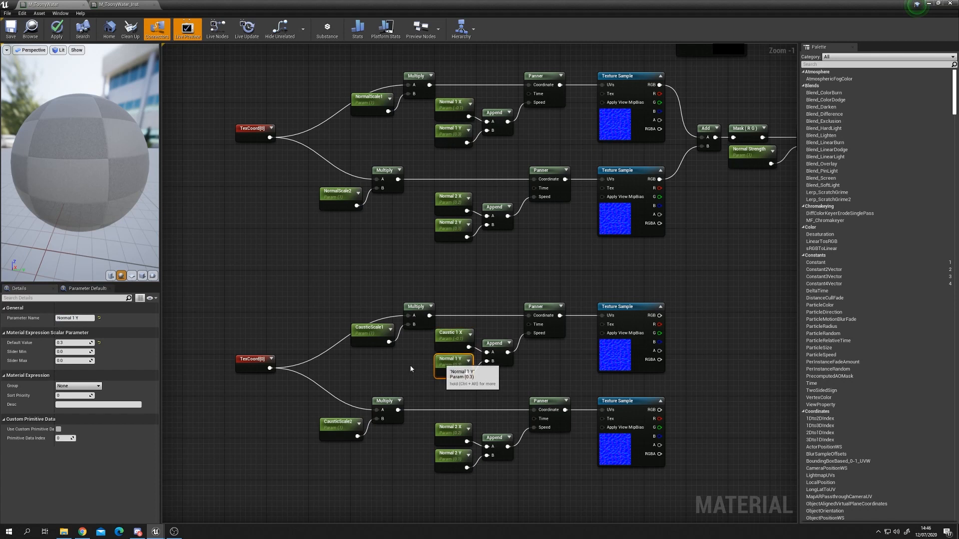
double_click(64, 318)
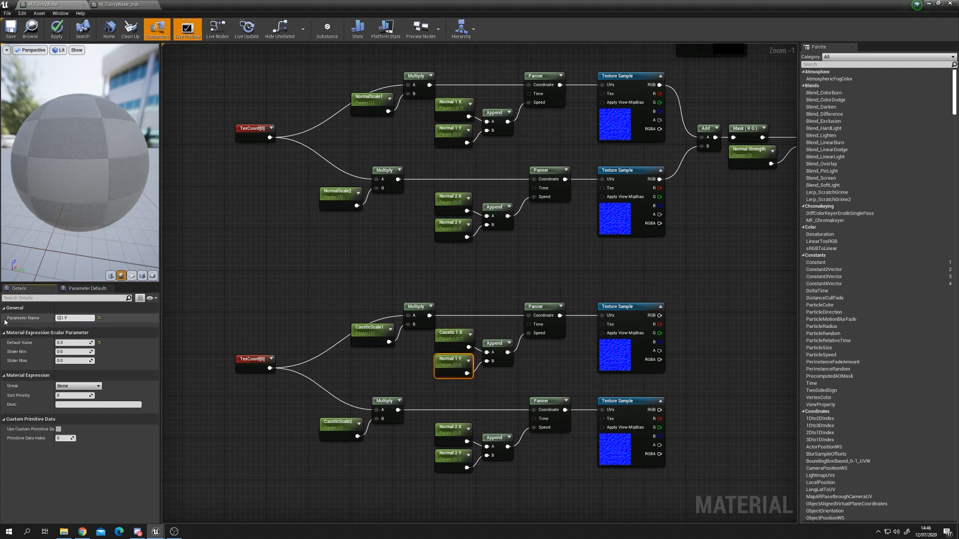
text(Caustic)
key(Return)
Step: Rename the copied Normal 2 X and Normal 2 Y parameters to Caustic 2 X and Caustic 2 Y
click(442, 428)
double_click(64, 318)
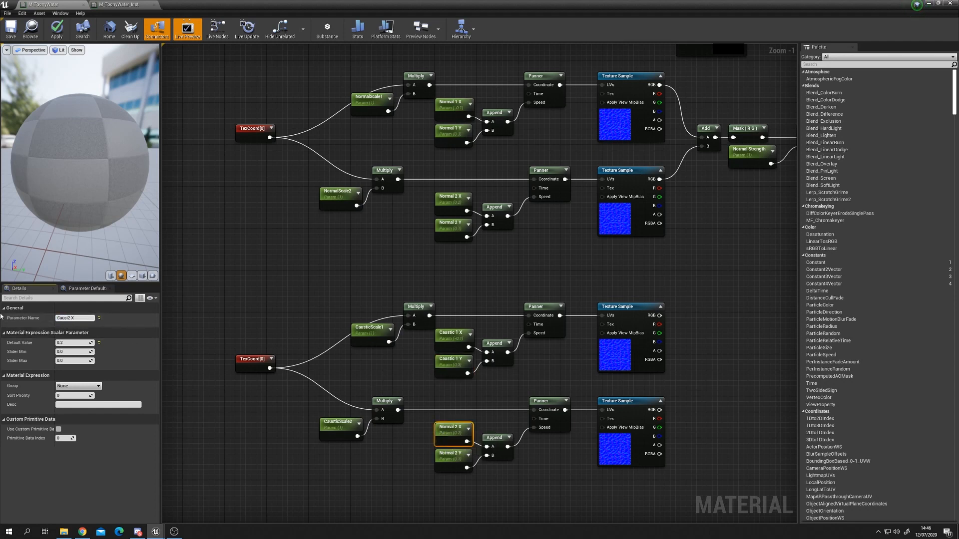
text(Caustic)
key(Return)
click(447, 454)
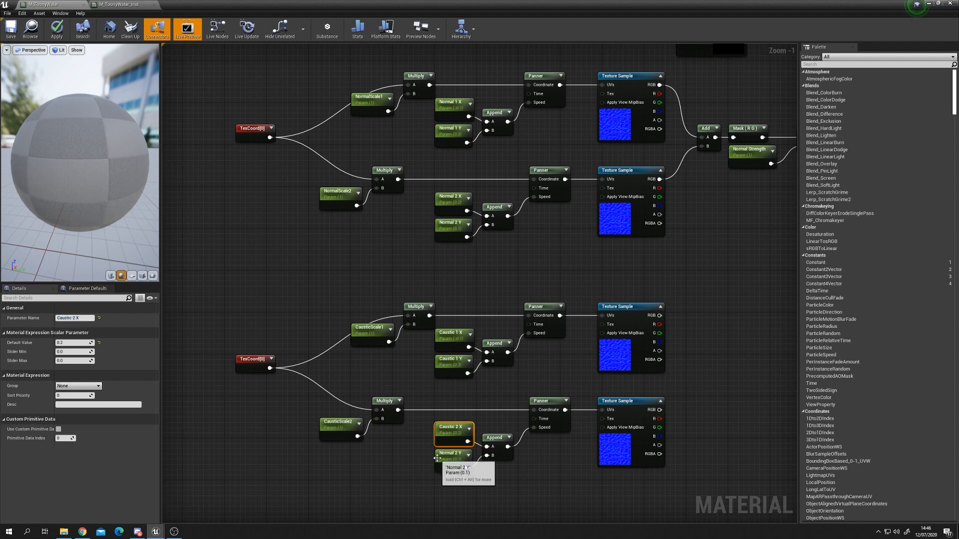
double_click(64, 318)
key(BackSpace)
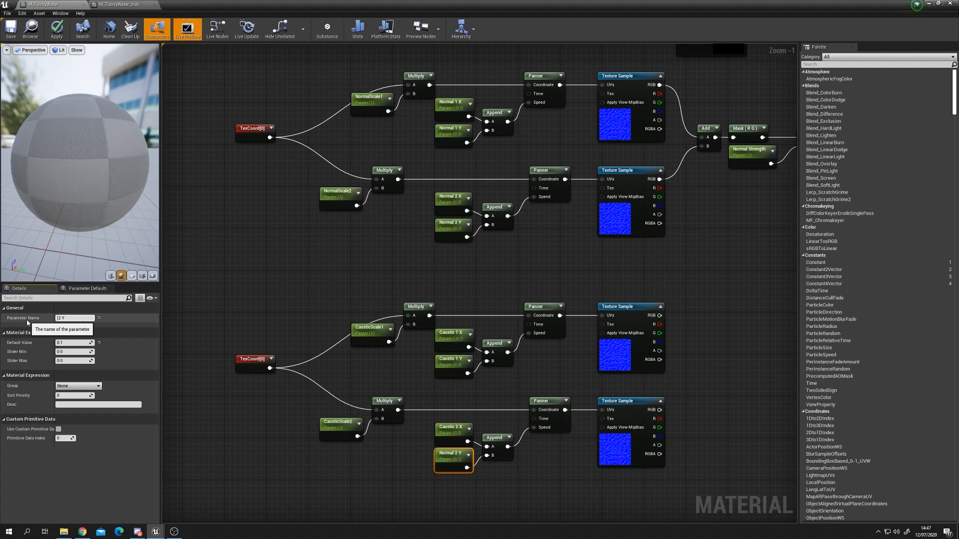
text(Caustic)
key(Return)
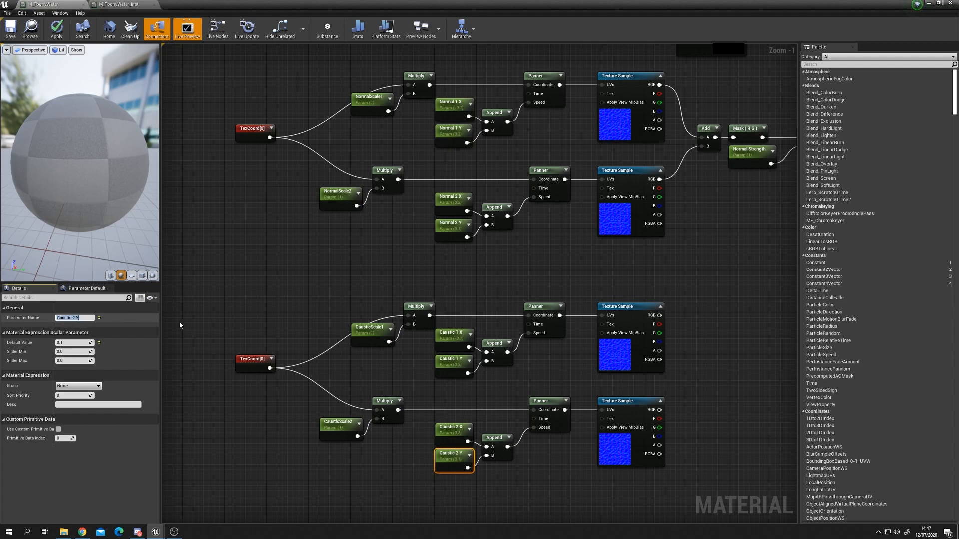
Step: Assign the T_Caustics texture to both copied Texture Sample nodes
click(597, 358)
click(615, 440)
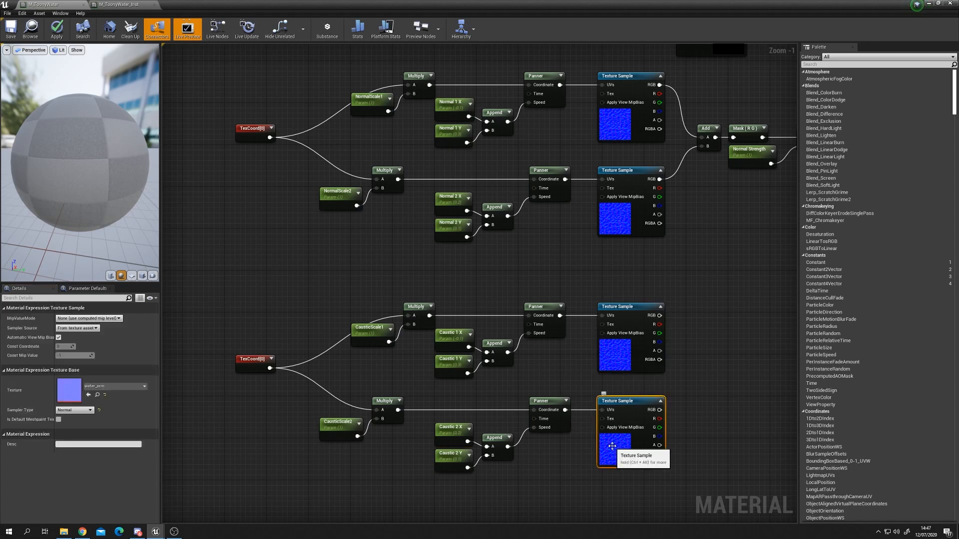
double_click(477, 4)
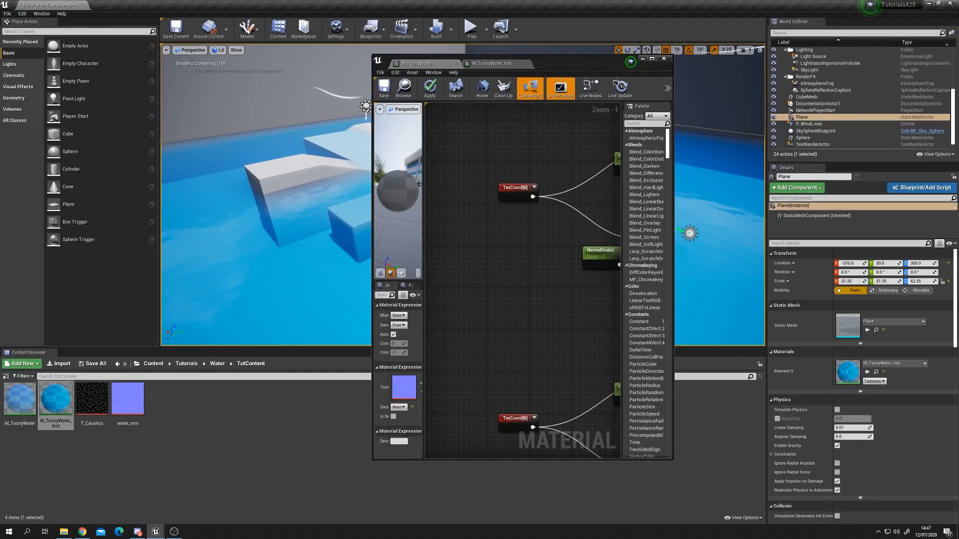
drag(674, 262, 917, 263)
right_drag(661, 281, 514, 227)
right_drag(654, 293, 573, 255)
right_drag(648, 272, 634, 220)
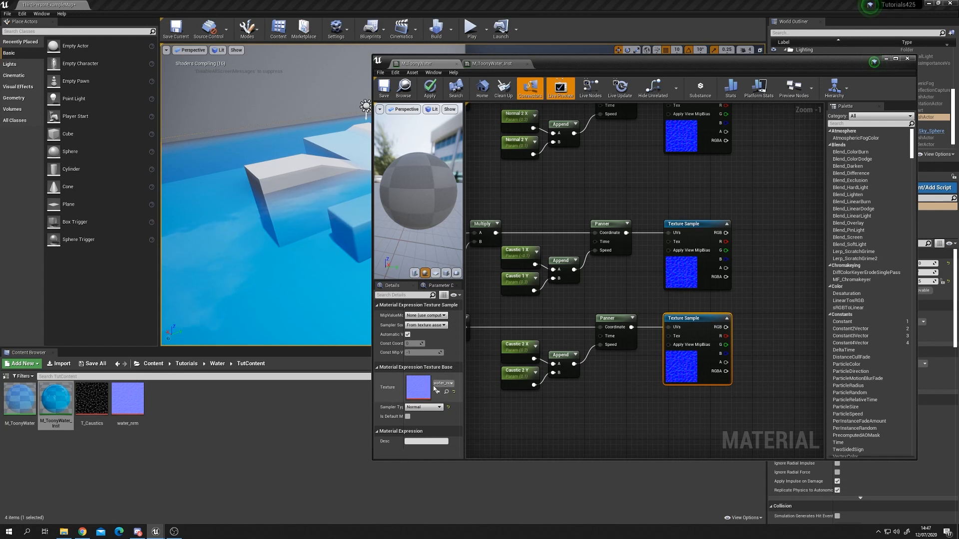
drag(91, 398, 449, 385)
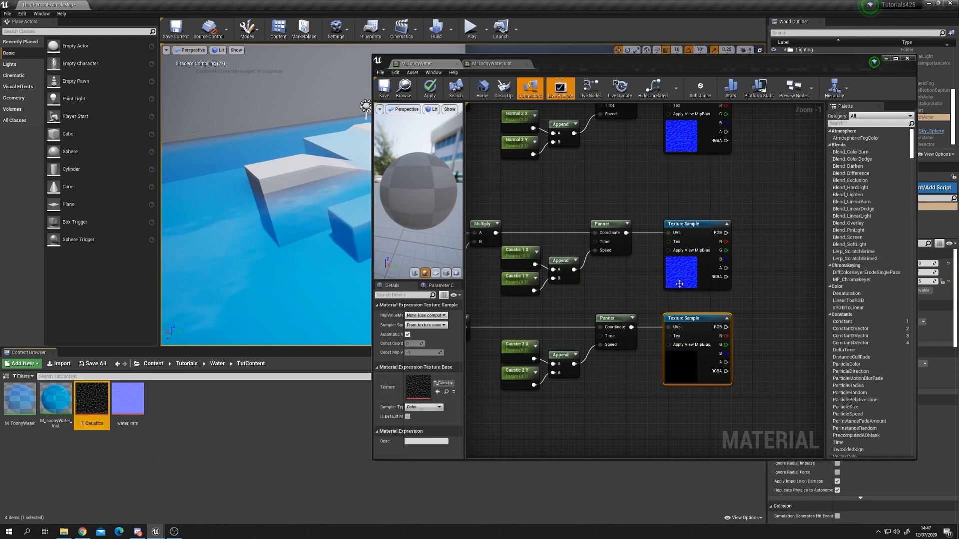
click(694, 224)
drag(97, 408, 418, 392)
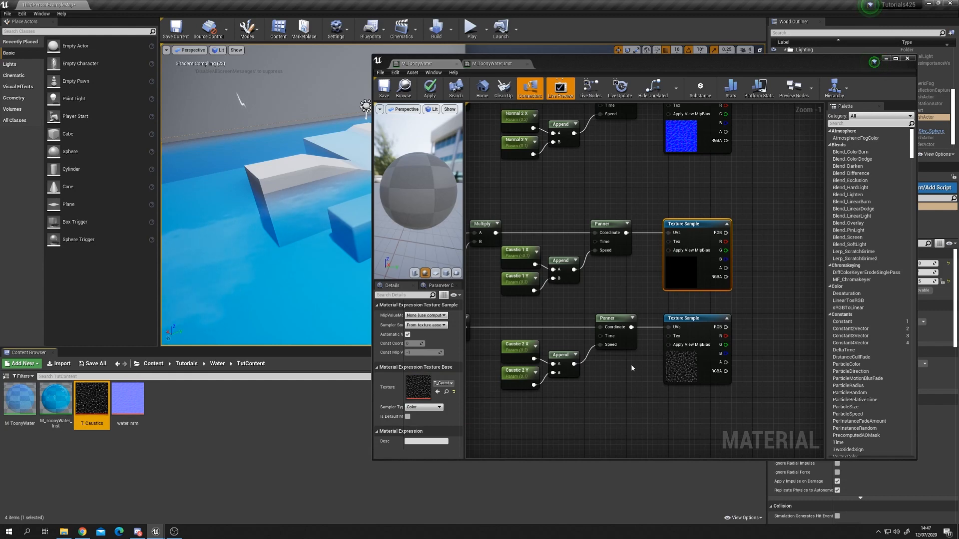
Step: Put the normal scale, offset and Normal Strength parameters into a group named Normals
scroll(612, 301, down, 2)
double_click(628, 64)
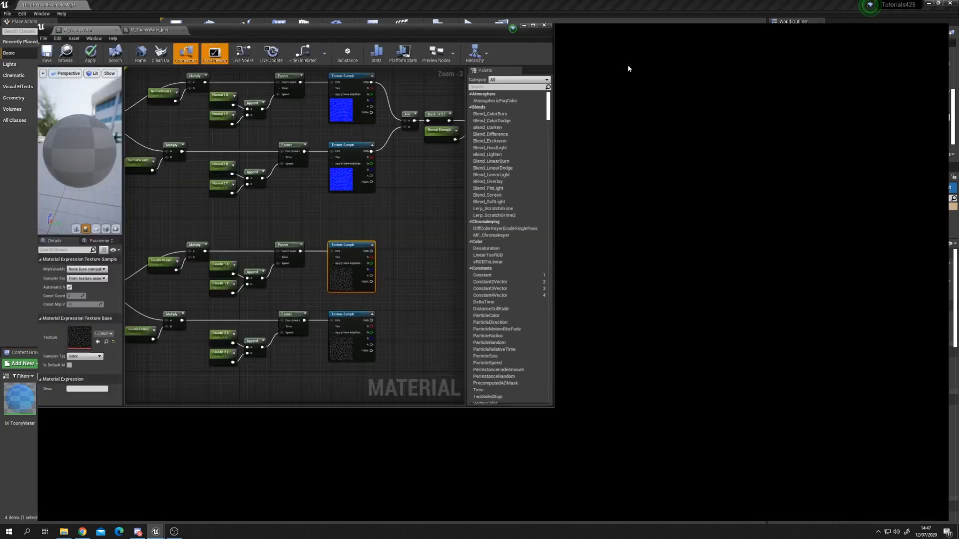
scroll(298, 286, up, 4)
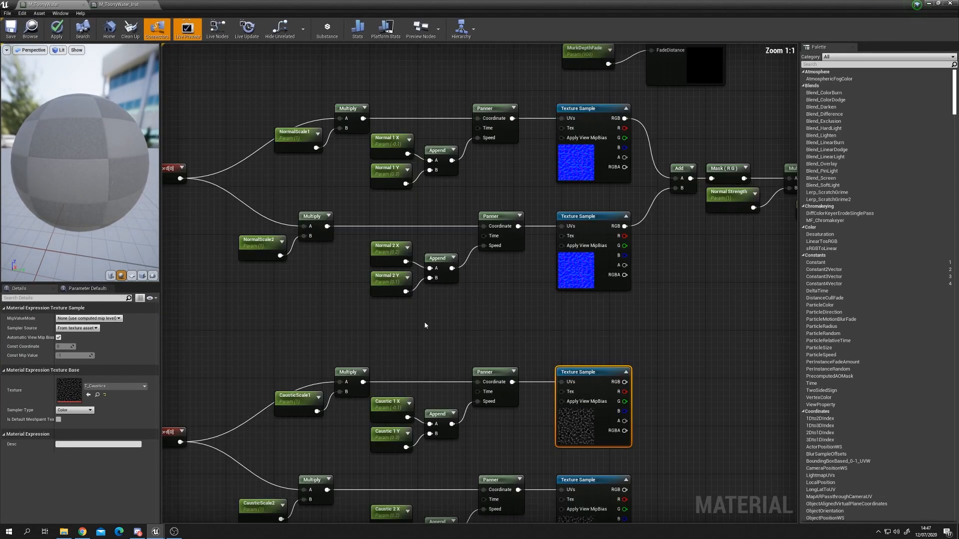
click(320, 148)
ctrl+click(414, 149)
ctrl+click(415, 181)
ctrl+click(415, 258)
ctrl+click(414, 288)
ctrl+click(290, 263)
right_drag(512, 323, 385, 343)
ctrl+click(628, 232)
right_drag(684, 305, 716, 336)
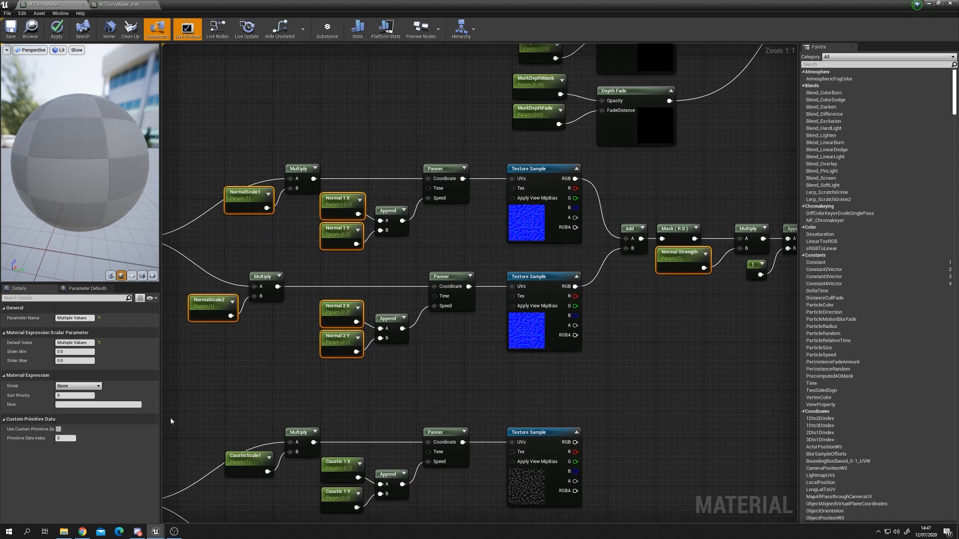
click(80, 385)
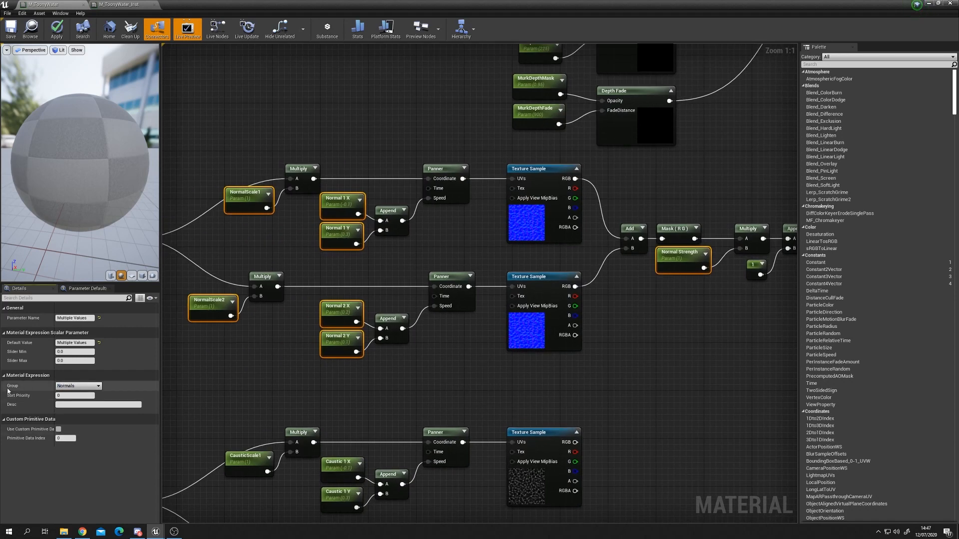
Step: Put the caustic scale and offset parameters into a group named Caustics
right_drag(310, 424, 342, 257)
click(338, 299)
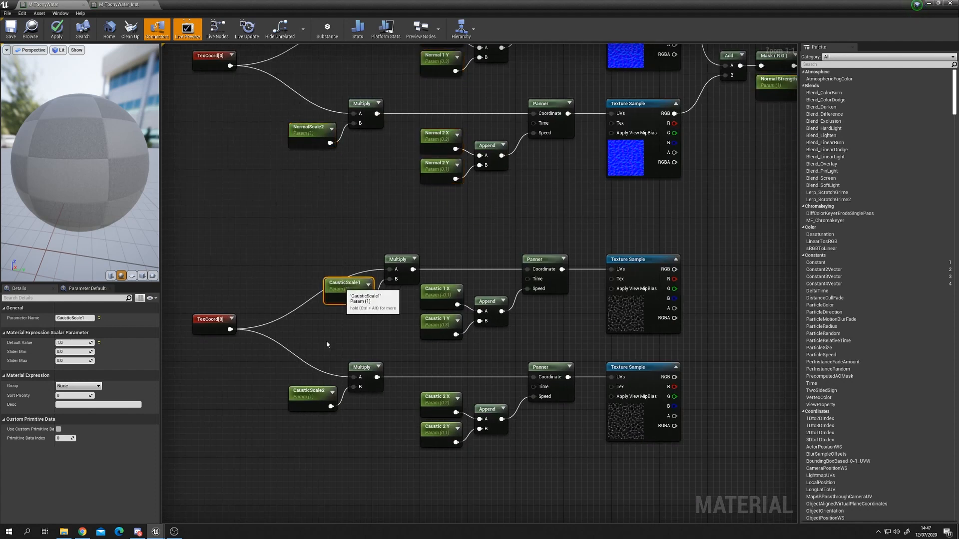
ctrl+click(308, 400)
ctrl+click(444, 410)
ctrl+click(440, 434)
ctrl+click(436, 327)
ctrl+click(441, 299)
click(66, 386)
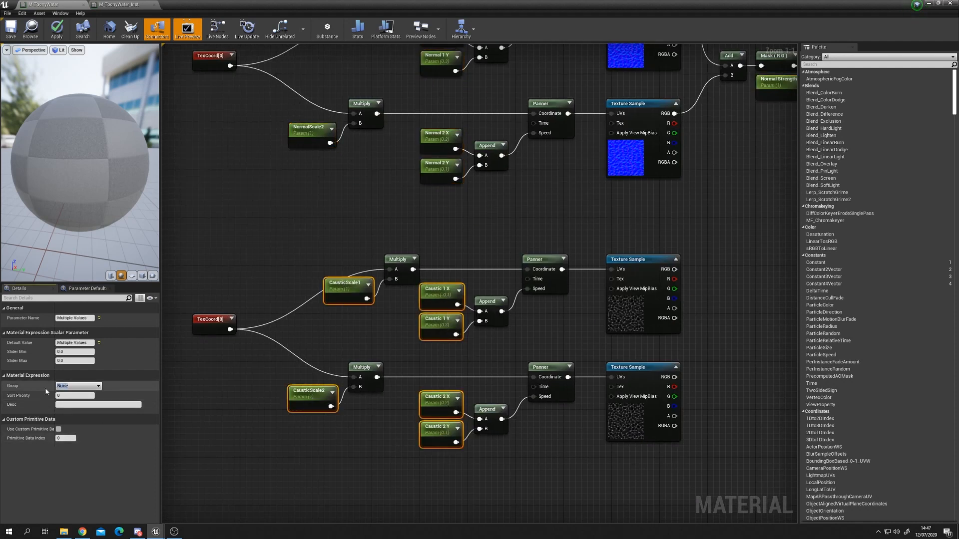
text(Caustics)
right_drag(377, 356, 245, 352)
click(660, 356)
right_drag(661, 356, 565, 388)
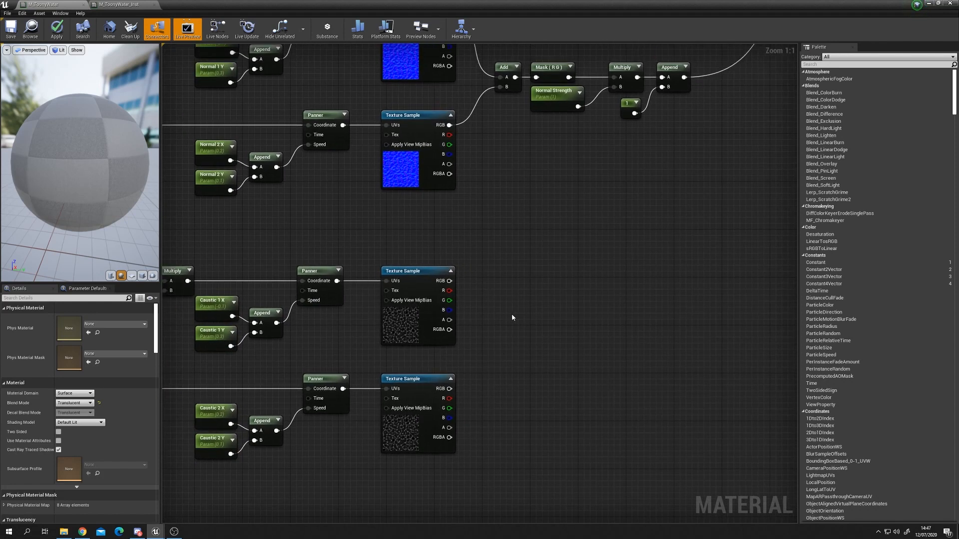
Step: Add the outputs of the two caustic Texture Sample nodes together with an Add node
click(497, 340)
drag(505, 343, 521, 340)
drag(449, 281, 449, 389)
drag(525, 343, 513, 323)
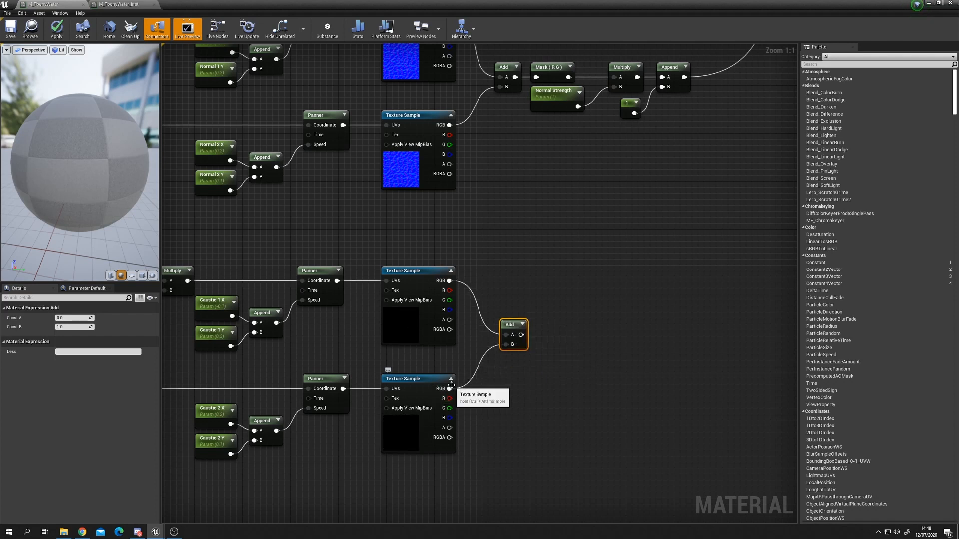
Step: Attach a Component Mask to the caustic Add output, keeping only the R channel
drag(518, 335, 556, 338)
text(comp)
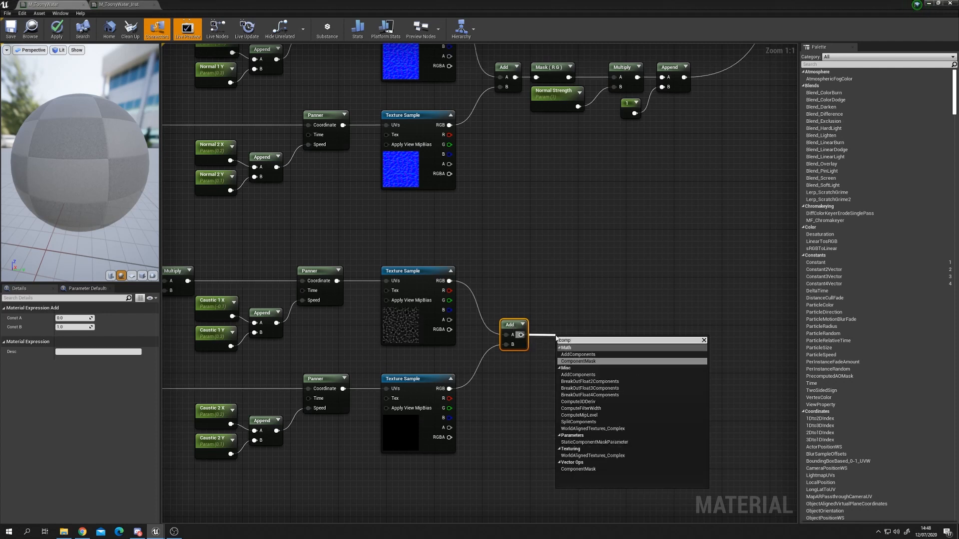
key(Return)
drag(556, 339, 548, 323)
click(59, 327)
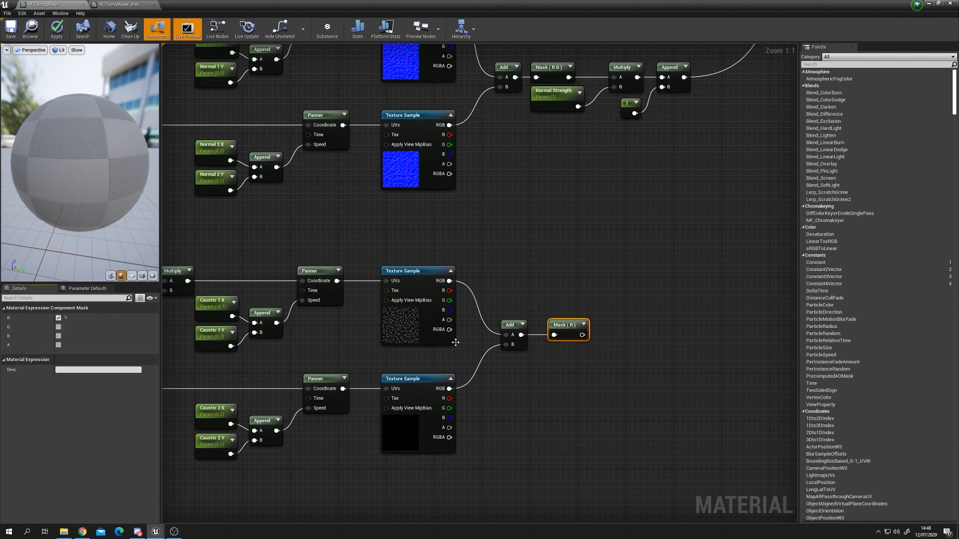
drag(561, 327, 554, 327)
click(607, 367)
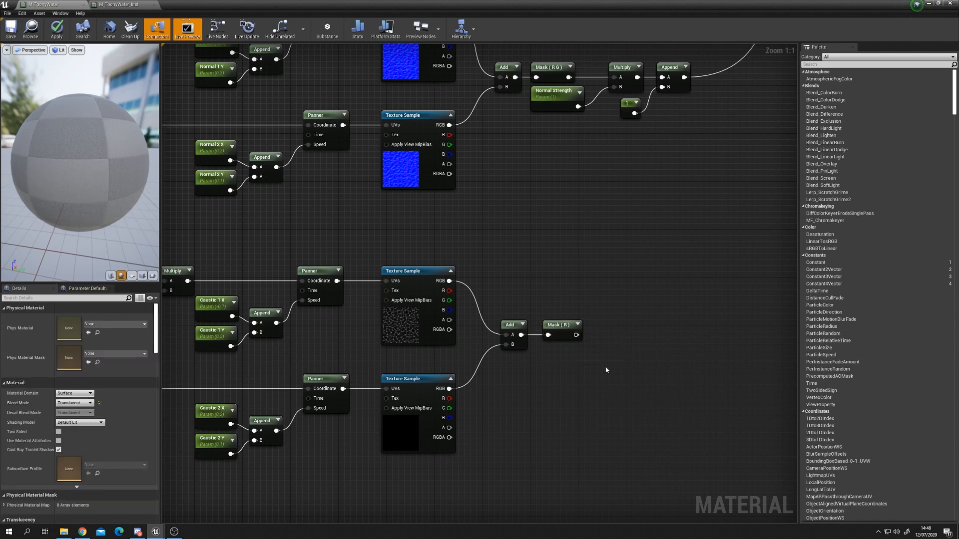
Step: Create an If node and feed the caustic Mask (R) output into its A input
right_drag(707, 370, 648, 381)
scroll(648, 381, down, 2)
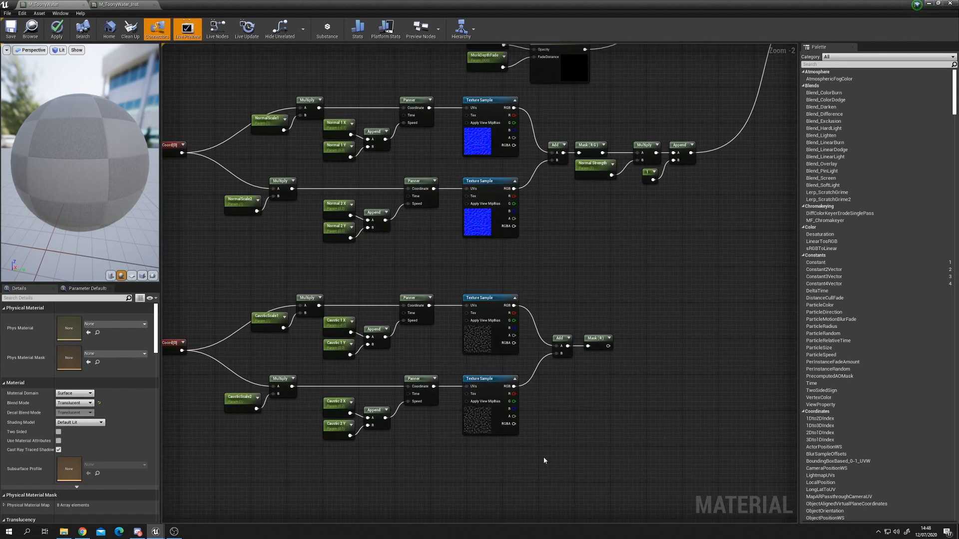
scroll(488, 436, up, 2)
right_drag(488, 436, 641, 420)
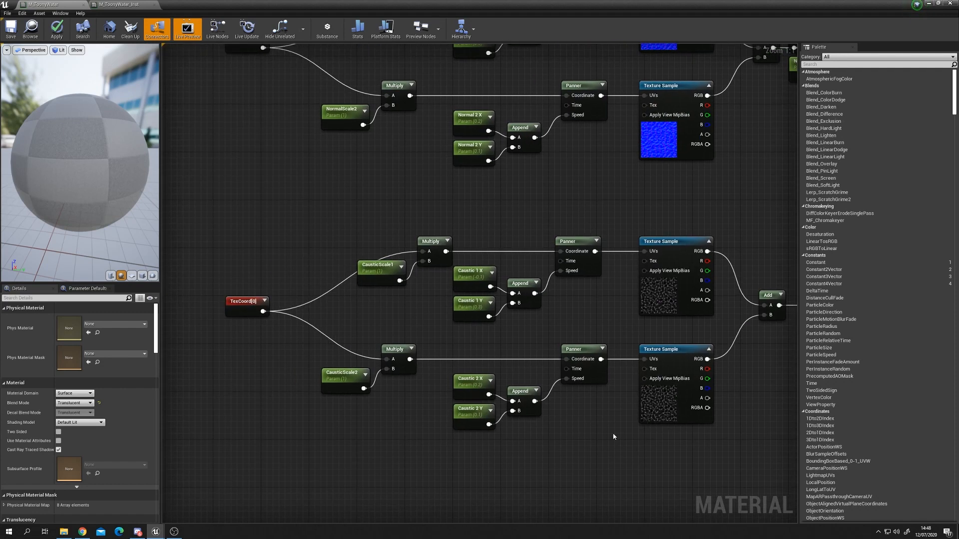
right_drag(742, 376, 540, 400)
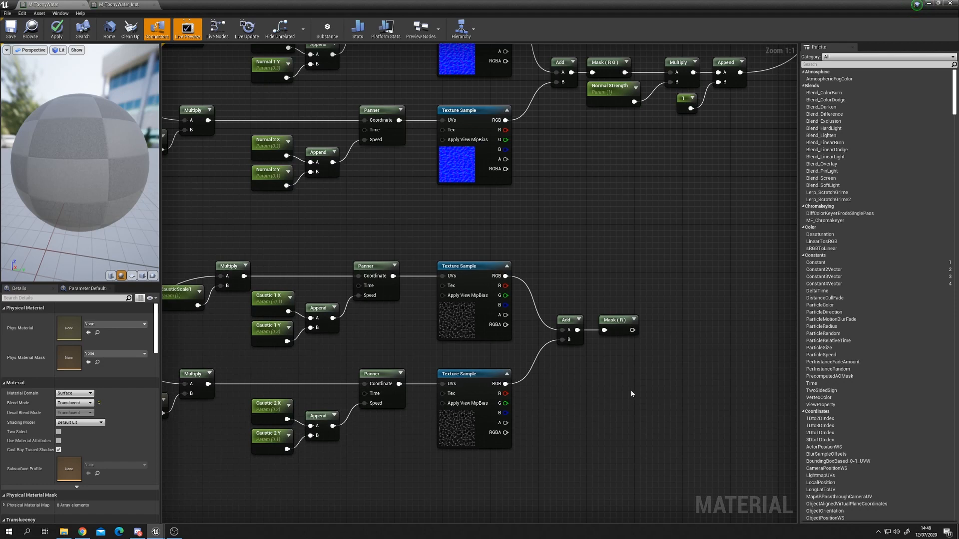
right_drag(664, 373, 593, 384)
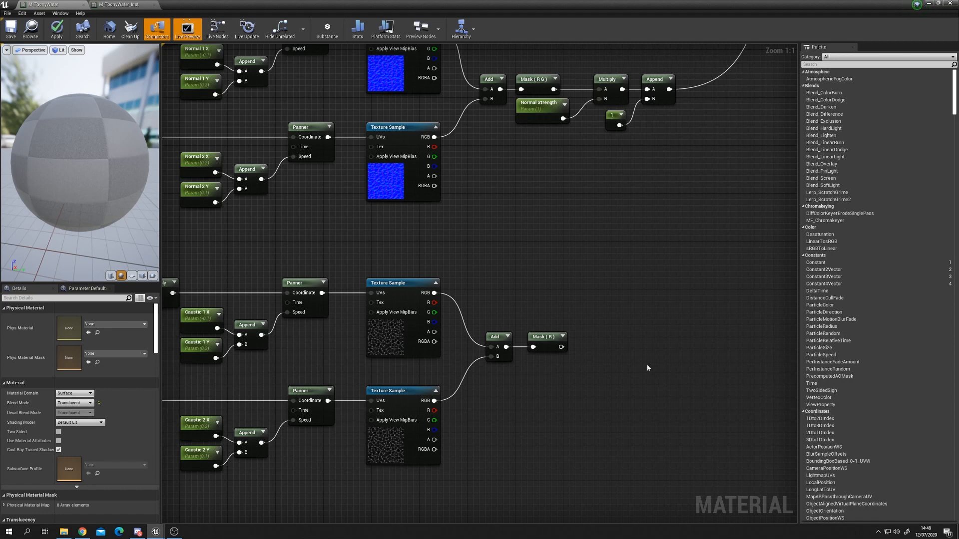
right_click(633, 361)
text(if)
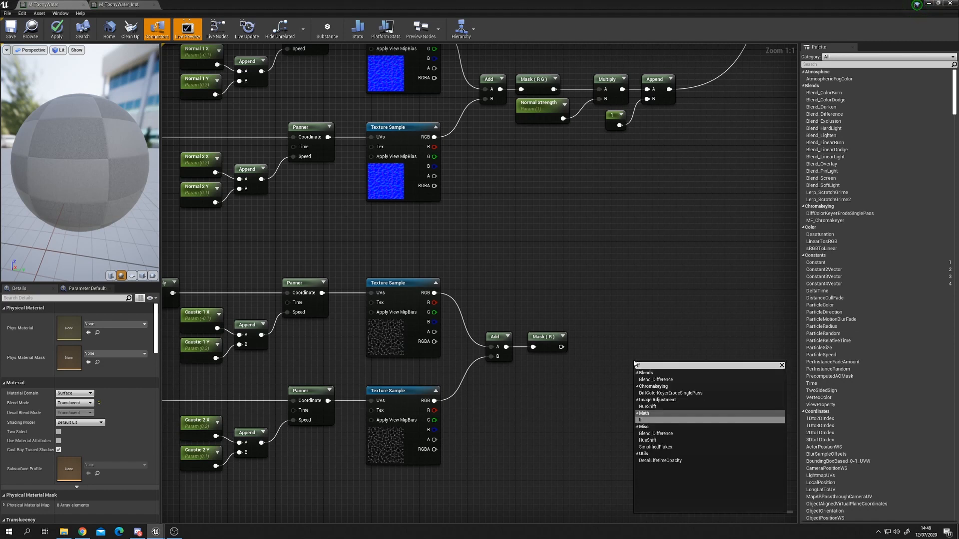
key(Down)
key(Down)
key(Return)
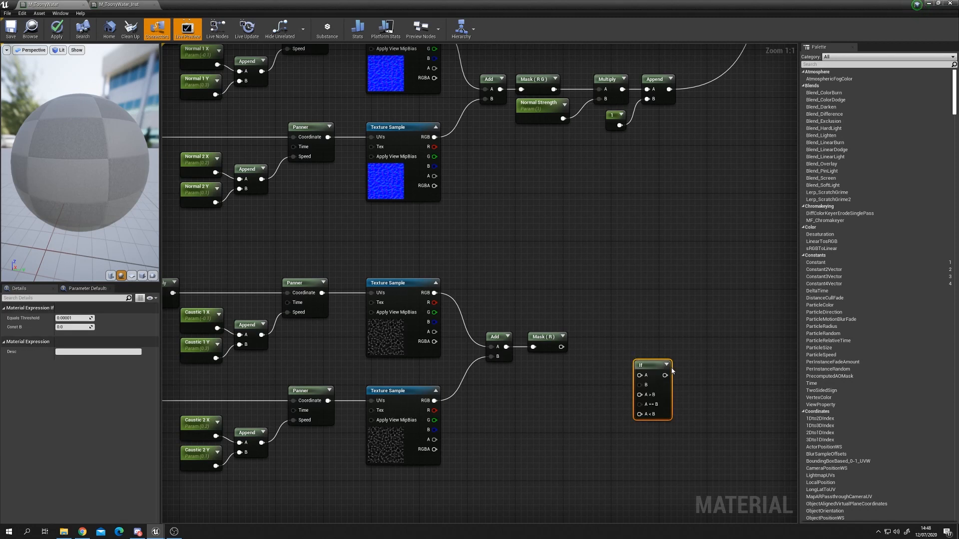
drag(650, 366, 646, 344)
drag(560, 346, 637, 338)
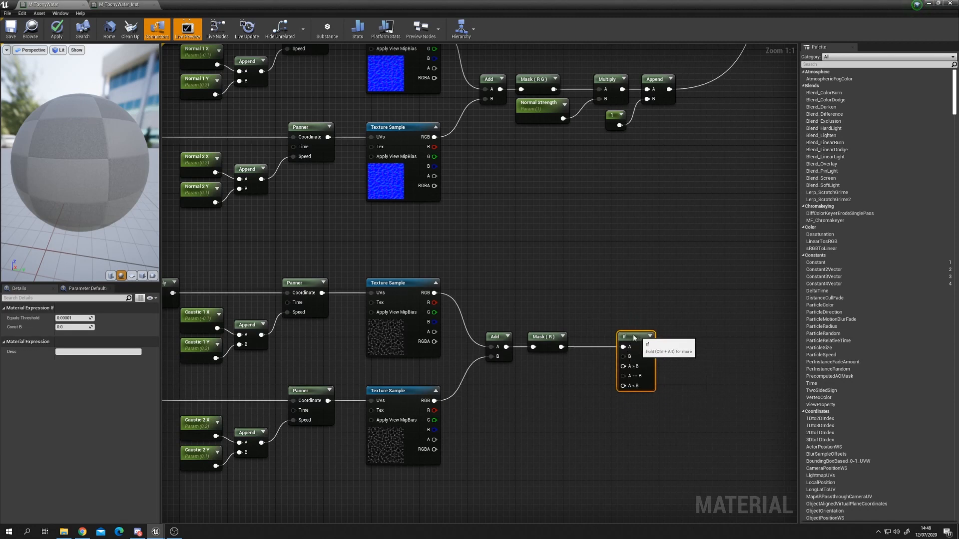
Step: Create a scalar parameter named Shine Limit with default value 1 and connect it to the If node's B input
right_drag(516, 405, 553, 405)
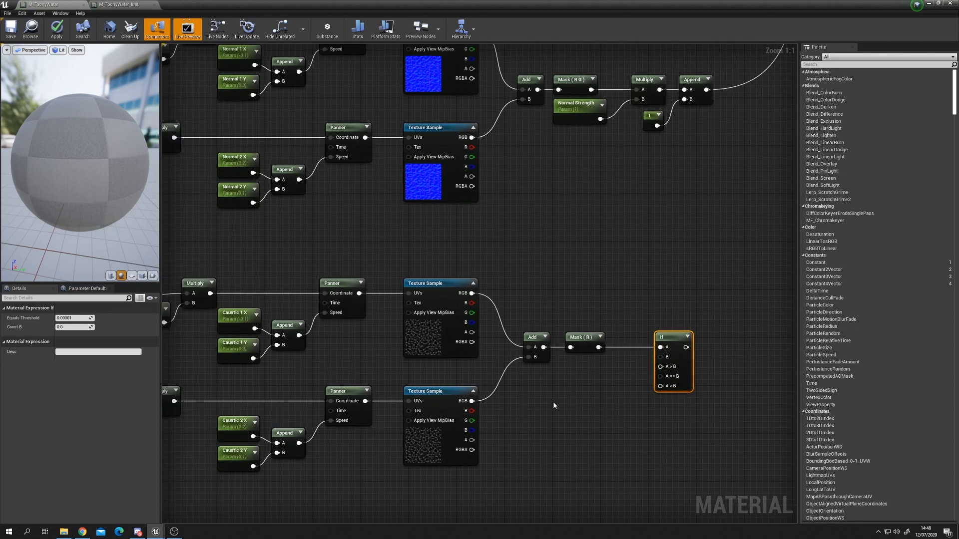
click(570, 381)
key(BackSpace)
text(Shine Limit)
key(Return)
drag(591, 383, 587, 368)
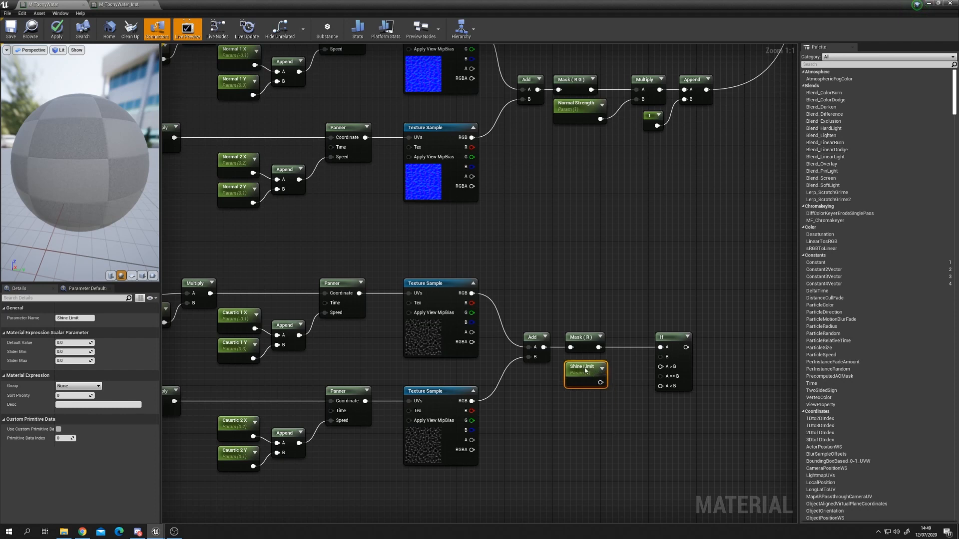
click(82, 345)
text(1)
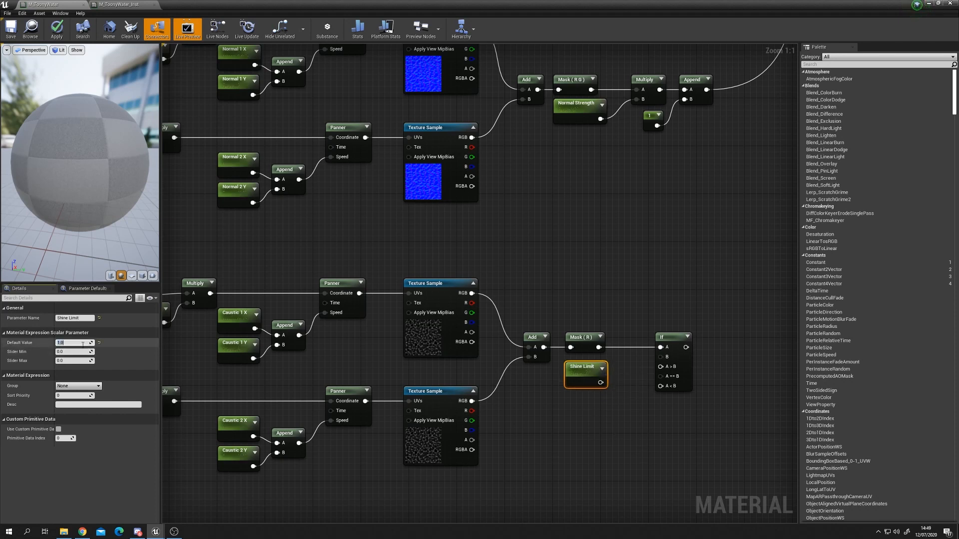
key(Return)
drag(599, 383, 660, 357)
drag(585, 380, 585, 374)
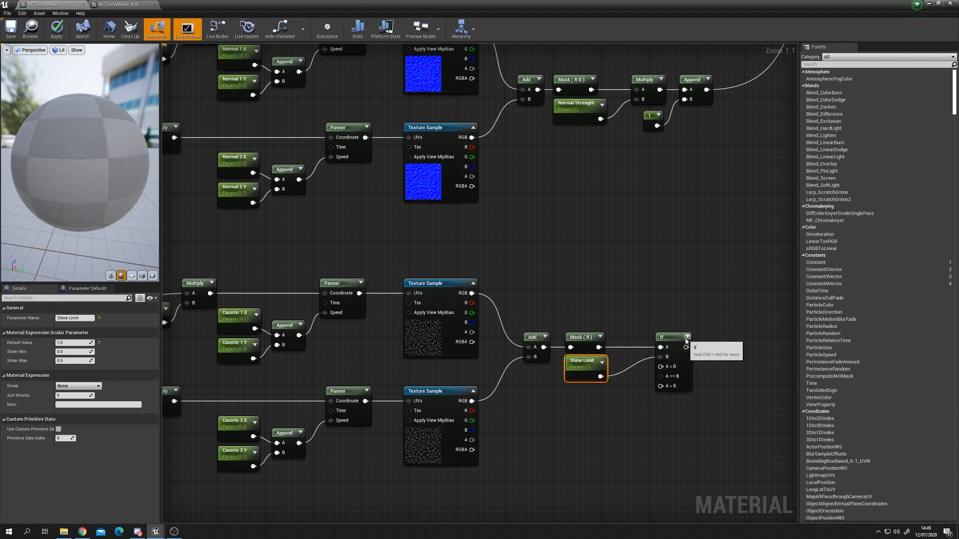
Step: Add constants 1 and 0 and connect them to the If node's A > B and A < B inputs
drag(671, 338, 683, 337)
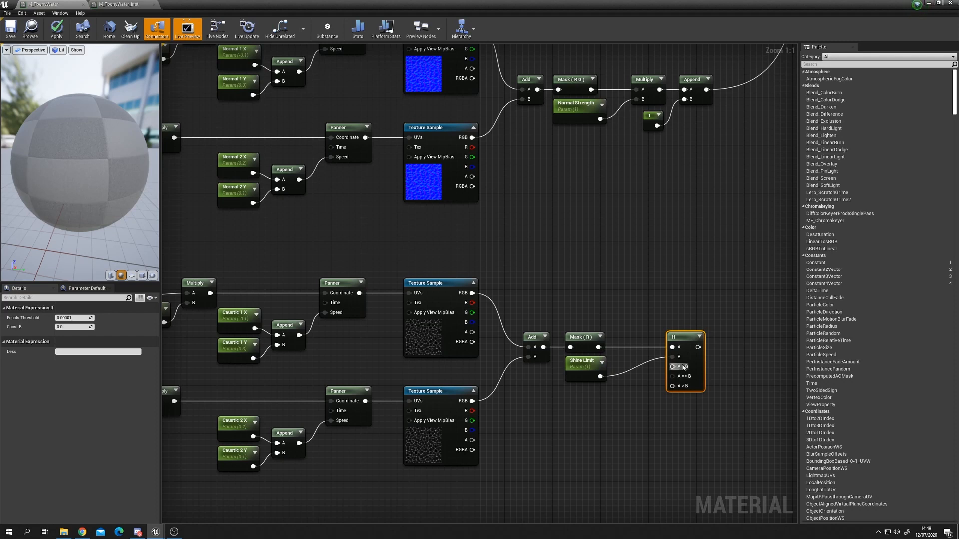
click(582, 394)
click(582, 422)
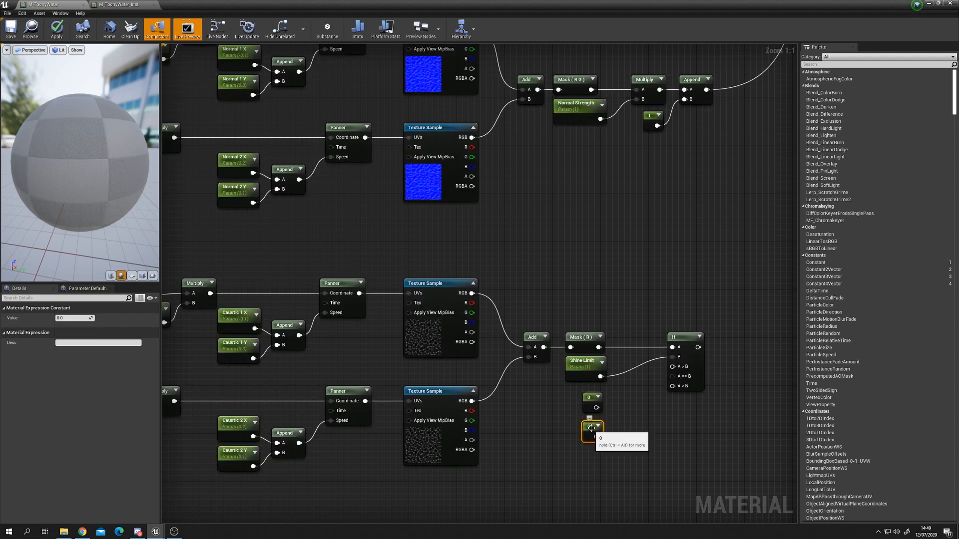
click(592, 404)
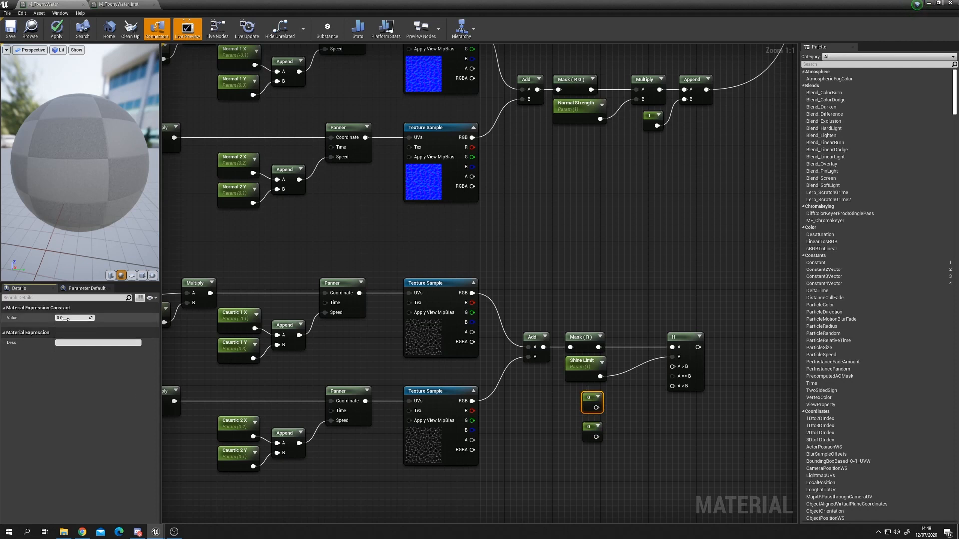
key(Return)
drag(595, 408, 674, 369)
drag(589, 403, 590, 398)
drag(598, 438, 673, 387)
drag(590, 430, 590, 419)
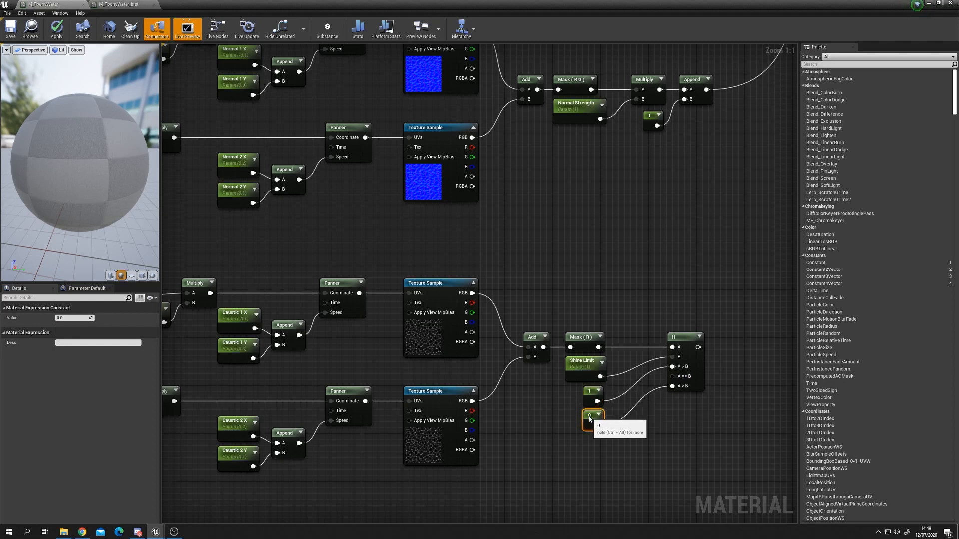
click(645, 455)
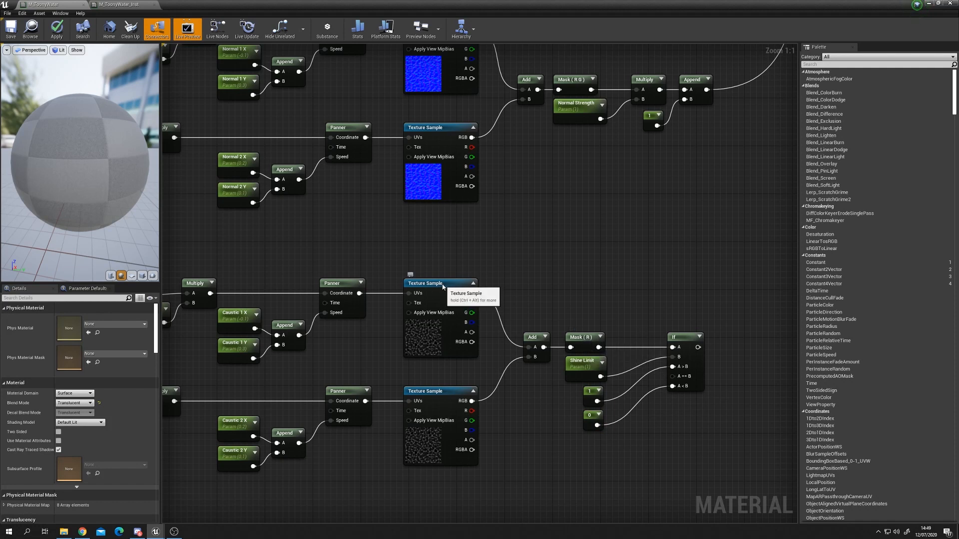
click(415, 287)
click(422, 435)
click(580, 343)
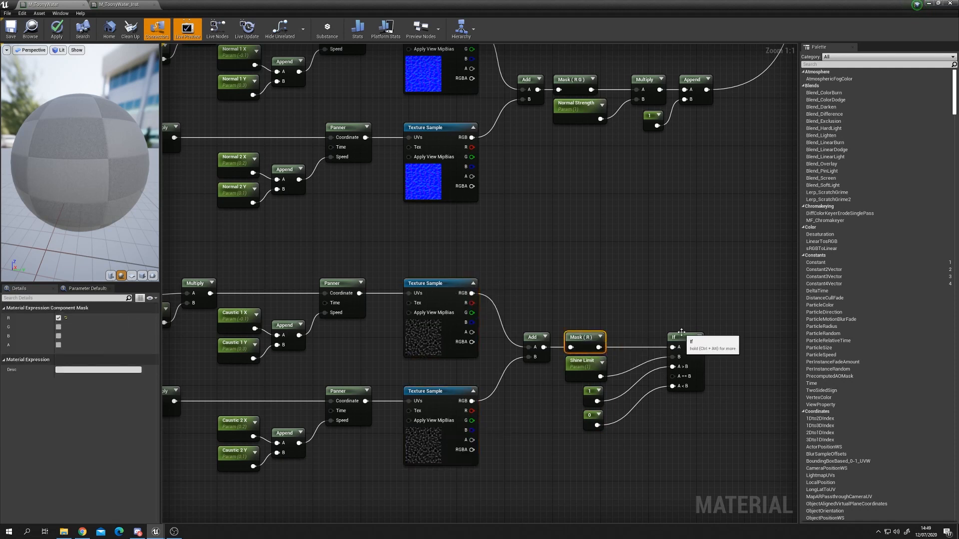
click(586, 372)
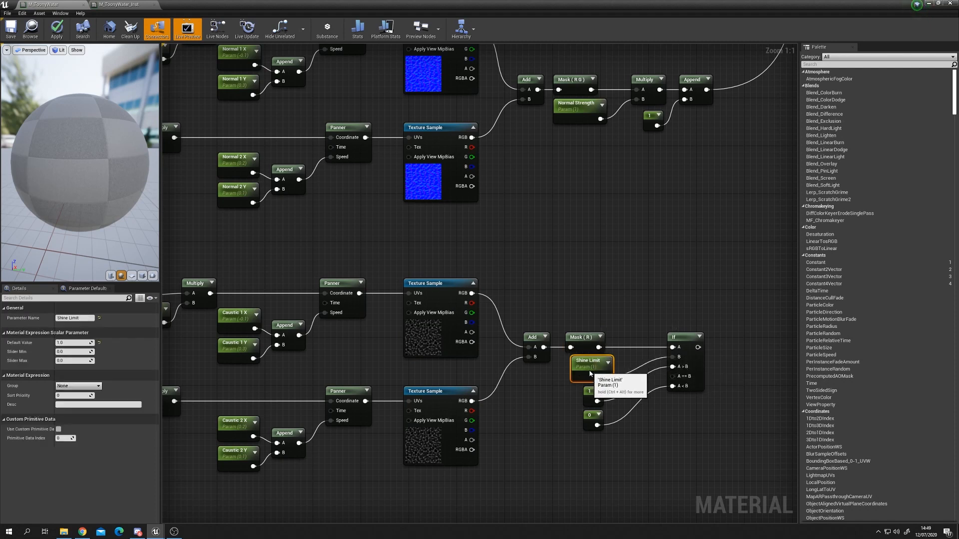
click(591, 420)
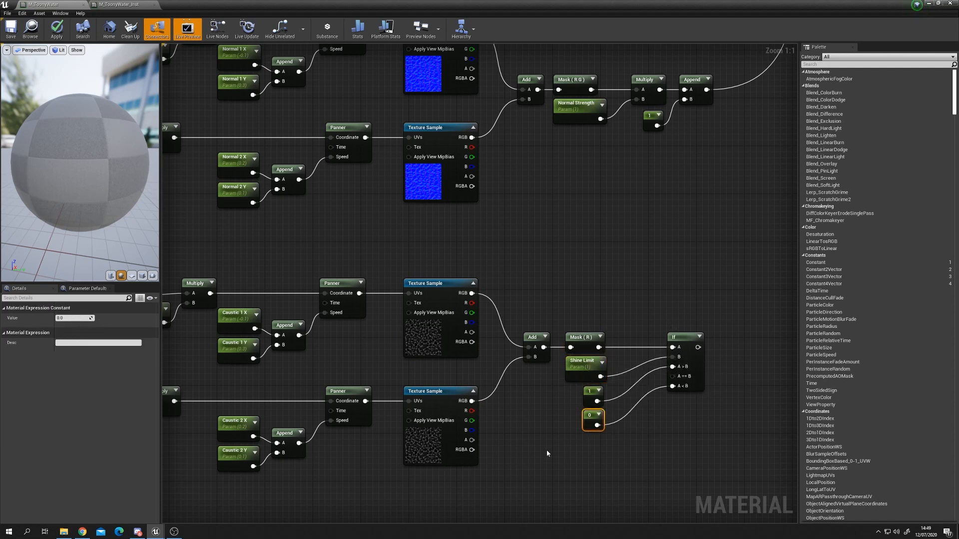
Step: Add a Multiply node and feed the If node's output into its A input
right_drag(748, 386, 574, 434)
scroll(574, 435, down, 2)
right_drag(548, 356, 509, 395)
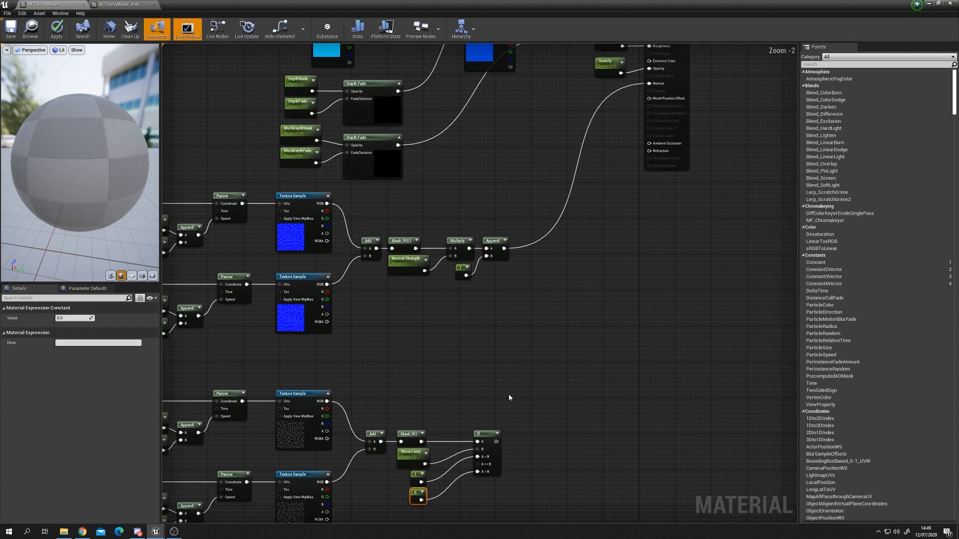
right_drag(521, 439, 545, 409)
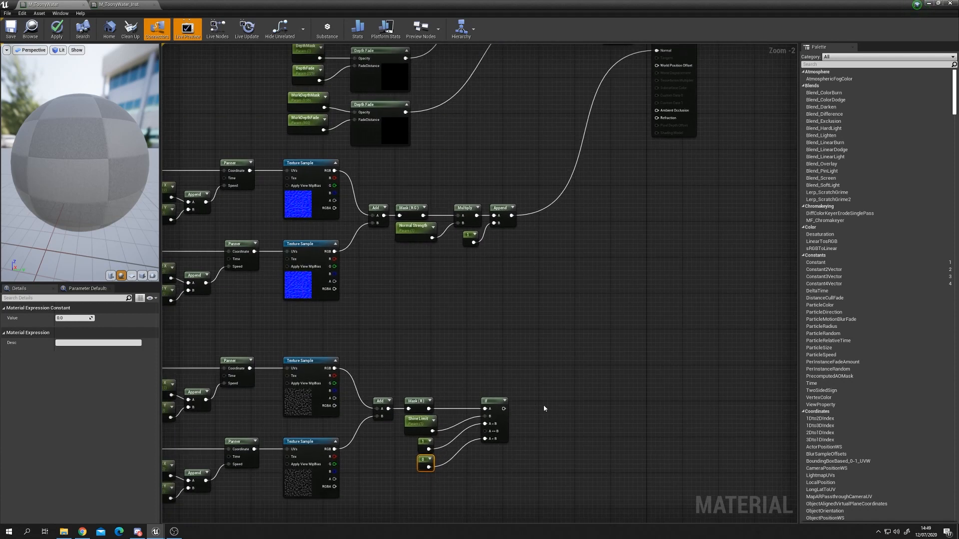
click(552, 397)
drag(504, 409, 583, 402)
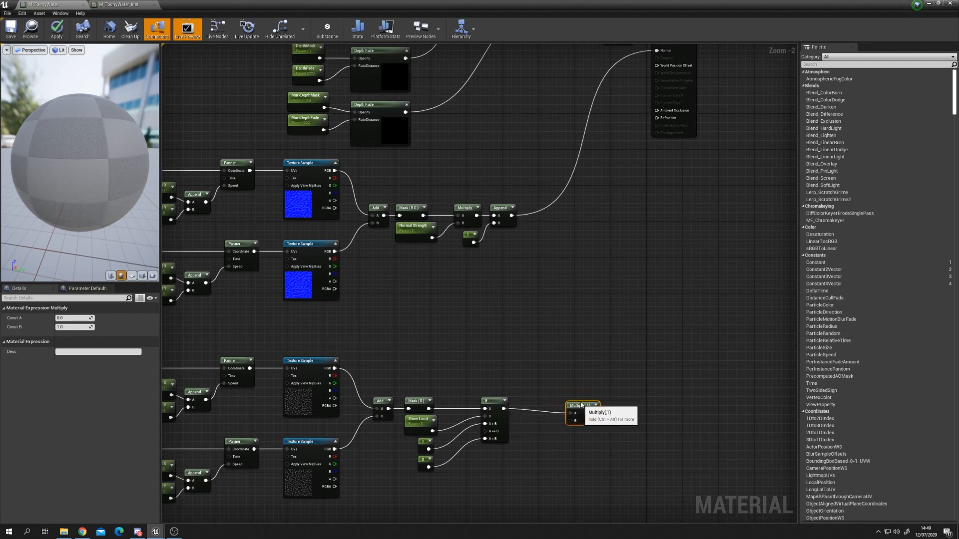
right_drag(544, 443, 525, 423)
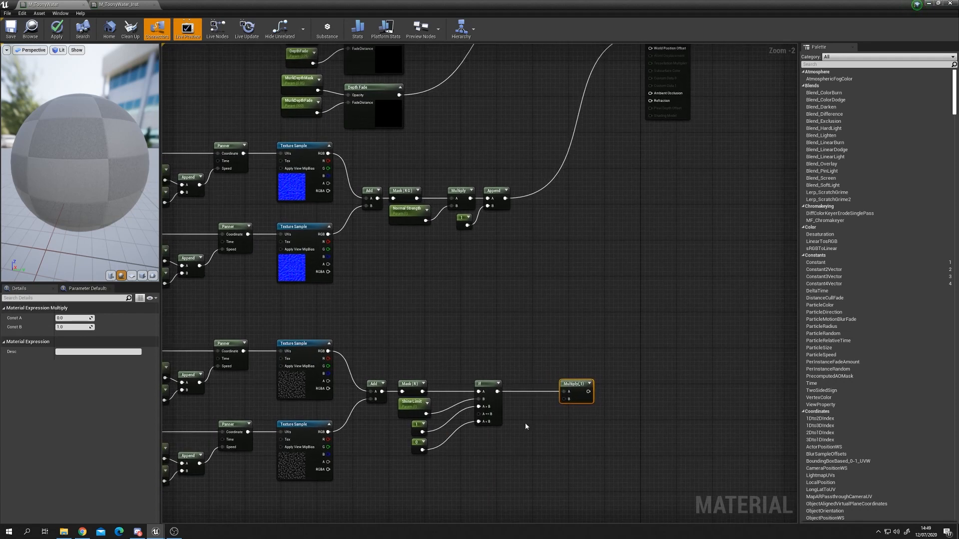
Step: Create a Flash Strength scalar parameter with default value 1 and connect it to the Multiply's B input
click(526, 426)
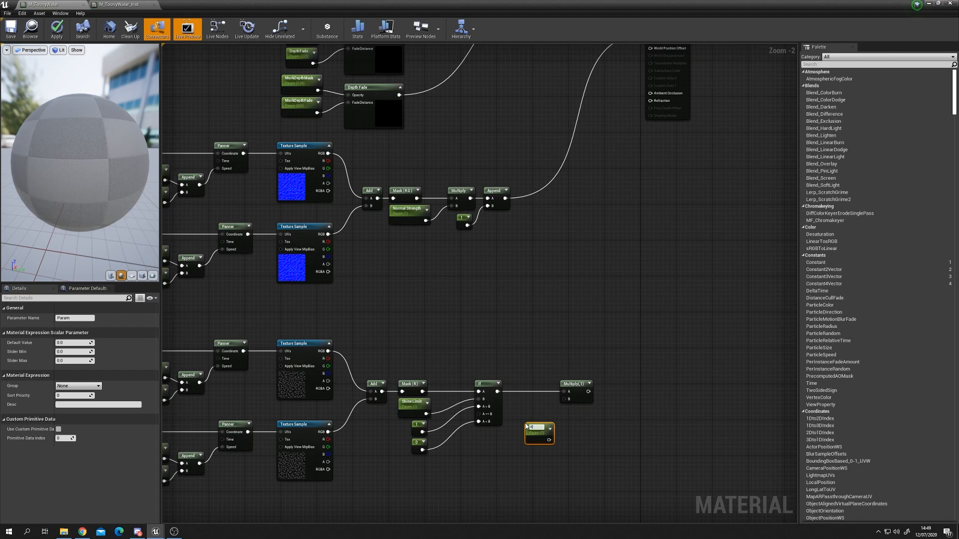
text(Flash Strength)
key(Return)
click(85, 343)
text(1)
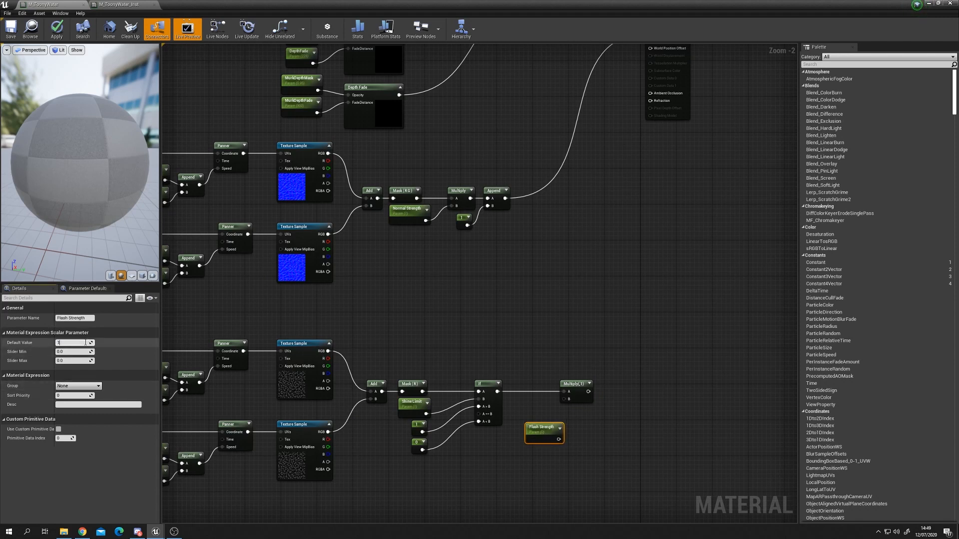
key(Return)
drag(558, 439, 528, 418)
Step: Feed the caustic flash Multiply output into the material's Emissive Color and apply the material changes
right_drag(610, 273, 593, 365)
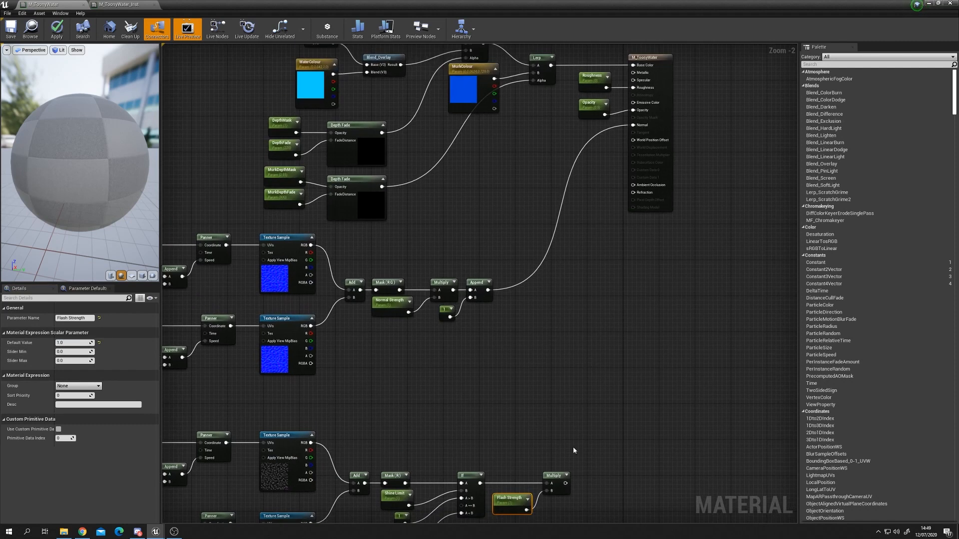
drag(566, 483, 638, 106)
mouse_move(580, 93)
mouse_down()
mouse_move(592, 108)
mouse_move(532, 130)
mouse_move(532, 121)
mouse_move(577, 110)
mouse_up()
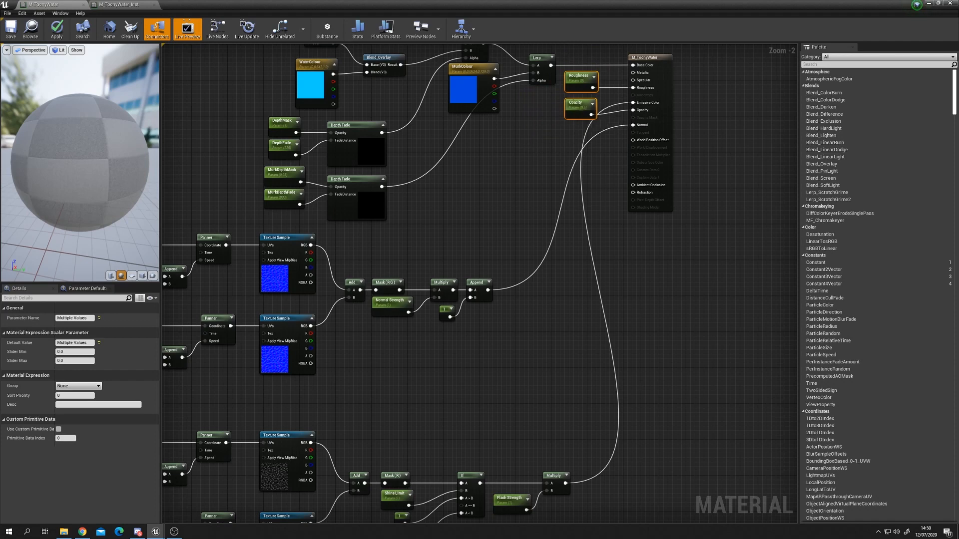
right_drag(609, 255, 629, 253)
right_drag(649, 333, 647, 253)
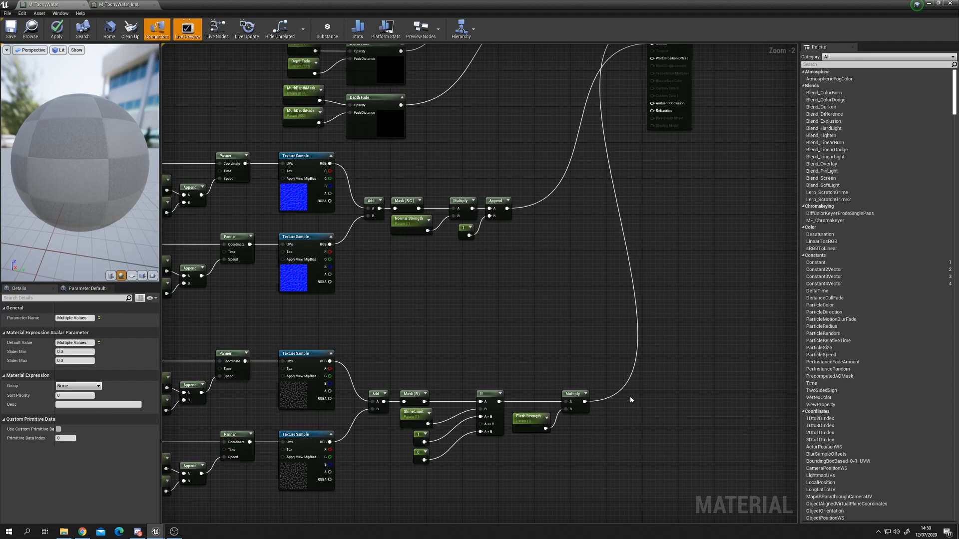
right_drag(630, 397, 598, 349)
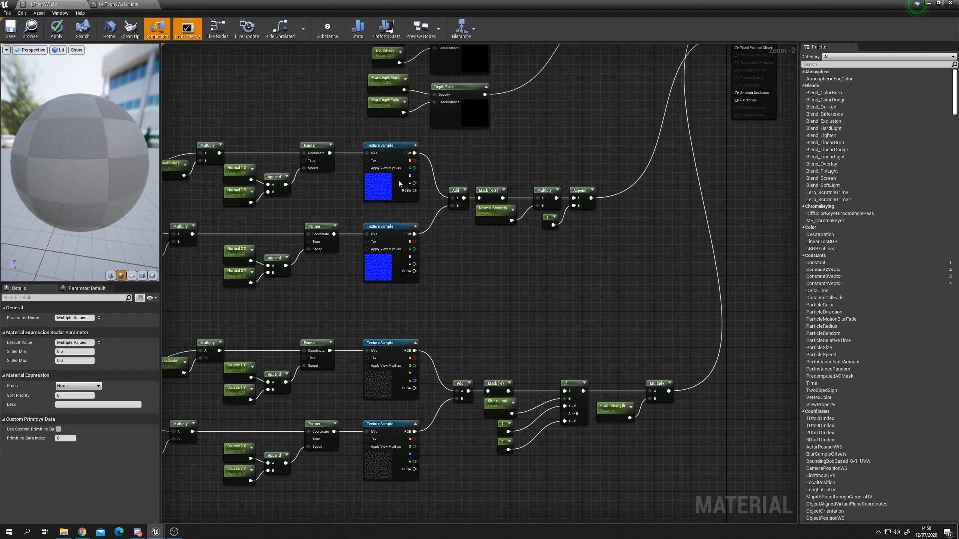
click(57, 36)
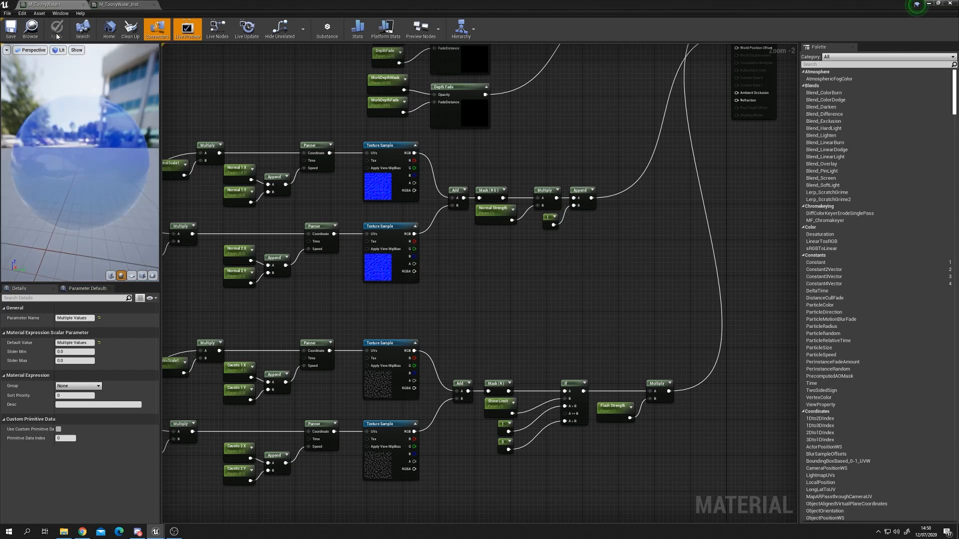
mouse_move(75, 177)
mouse_down()
mouse_move(64, 172)
mouse_move(70, 215)
mouse_move(71, 175)
mouse_move(79, 190)
mouse_up()
right_drag(313, 300, 360, 257)
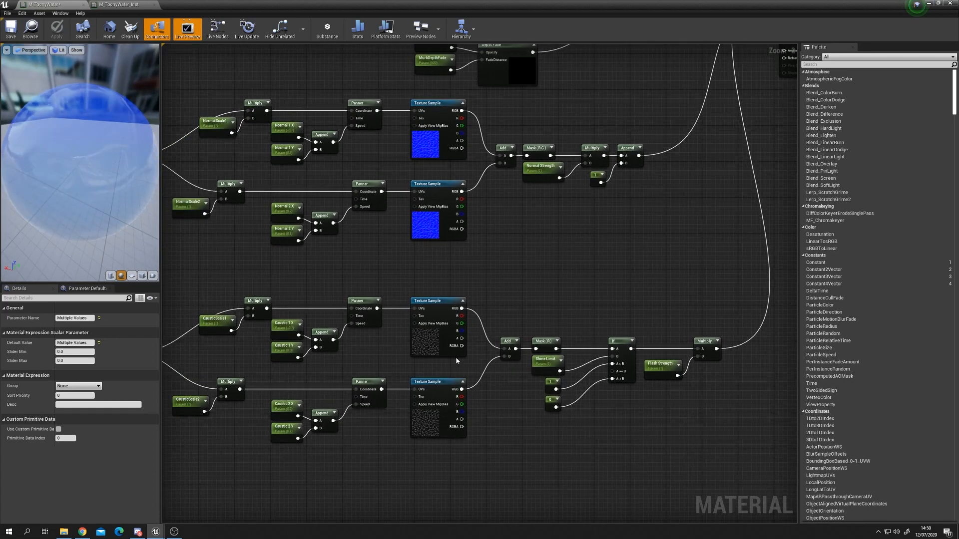
Step: Inspect the caustic texture sample nodes and the material preview
click(433, 348)
click(443, 422)
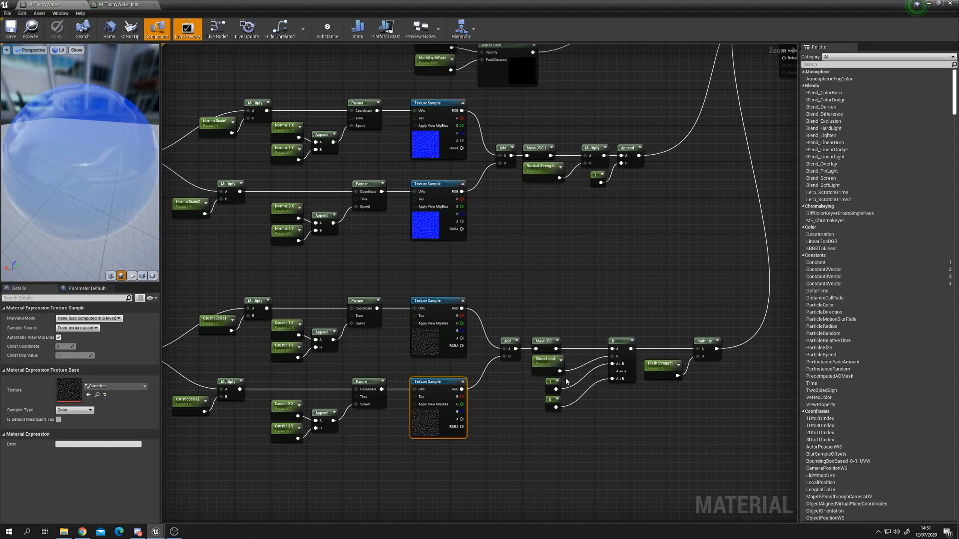
drag(63, 199, 66, 173)
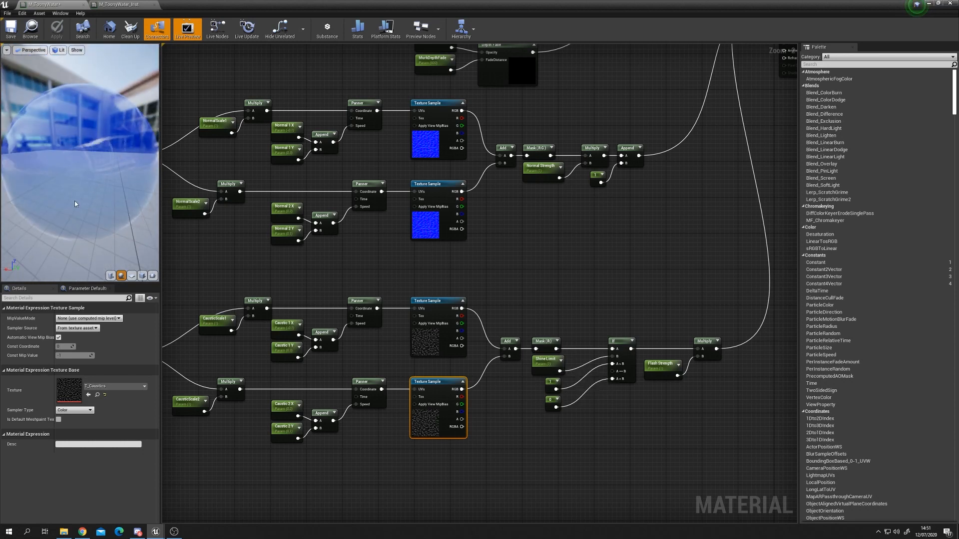
right_drag(609, 211, 557, 283)
scroll(560, 281, down, 1)
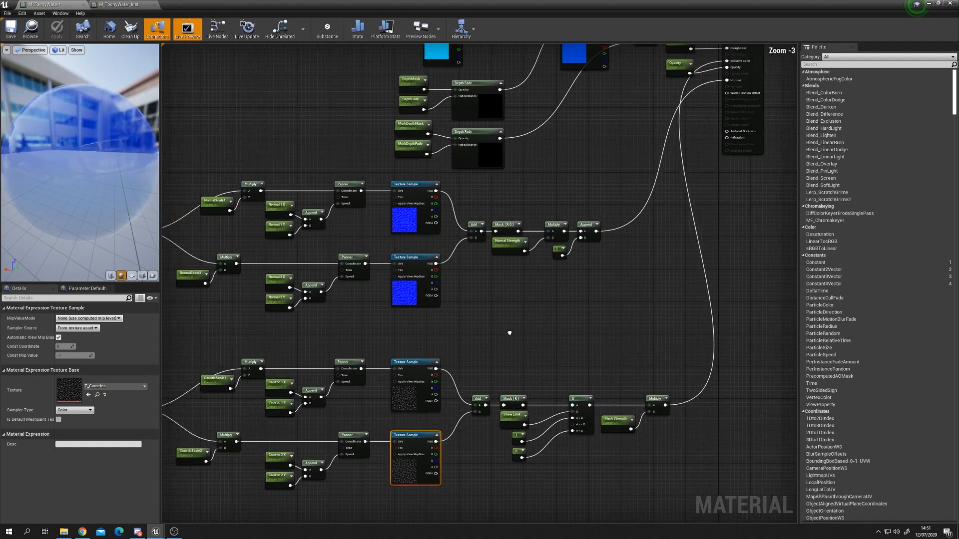
right_drag(326, 383, 430, 342)
Step: Switch to the M_ToonyWater_Inst instance and set Shine Limit to 1.03
drag(320, 5, 517, 298)
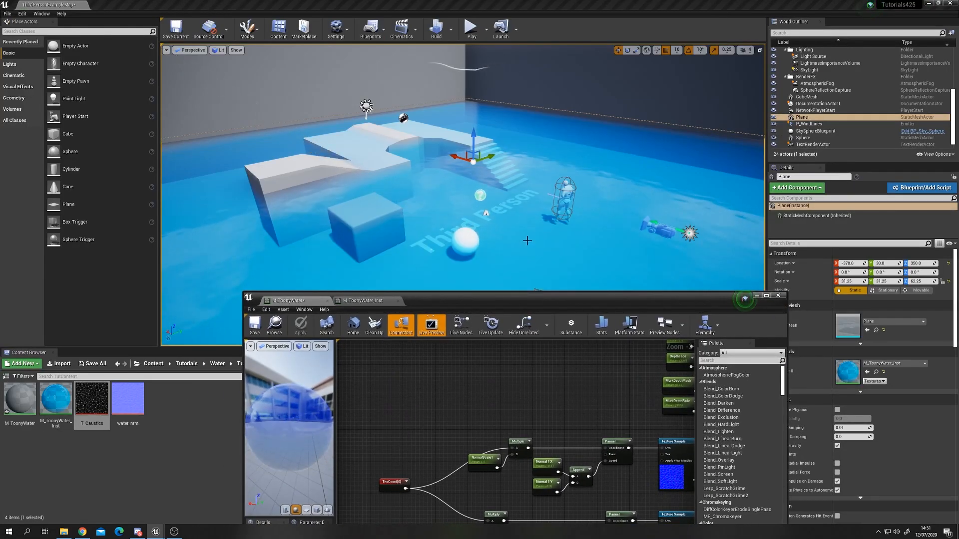
right_drag(526, 241, 505, 276)
right_drag(568, 230, 544, 228)
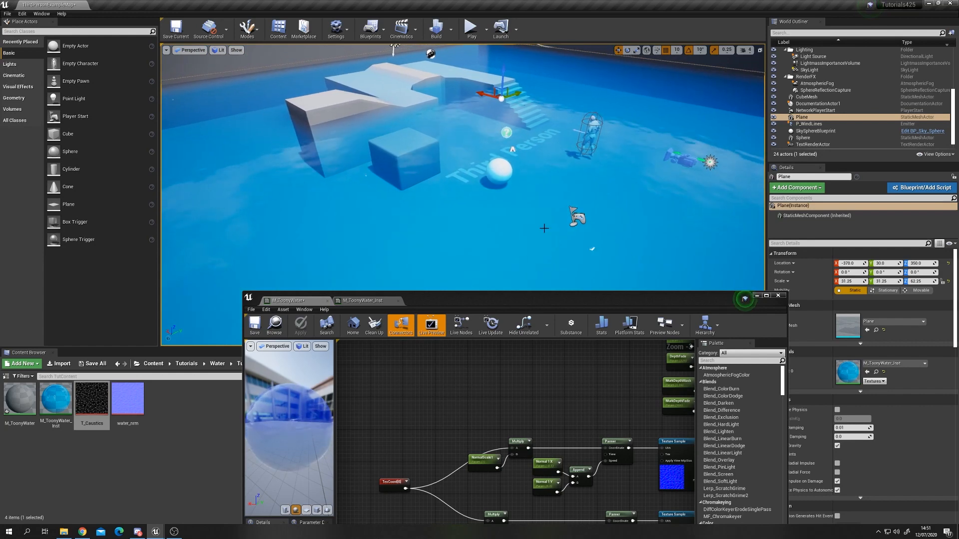
drag(516, 303, 495, 242)
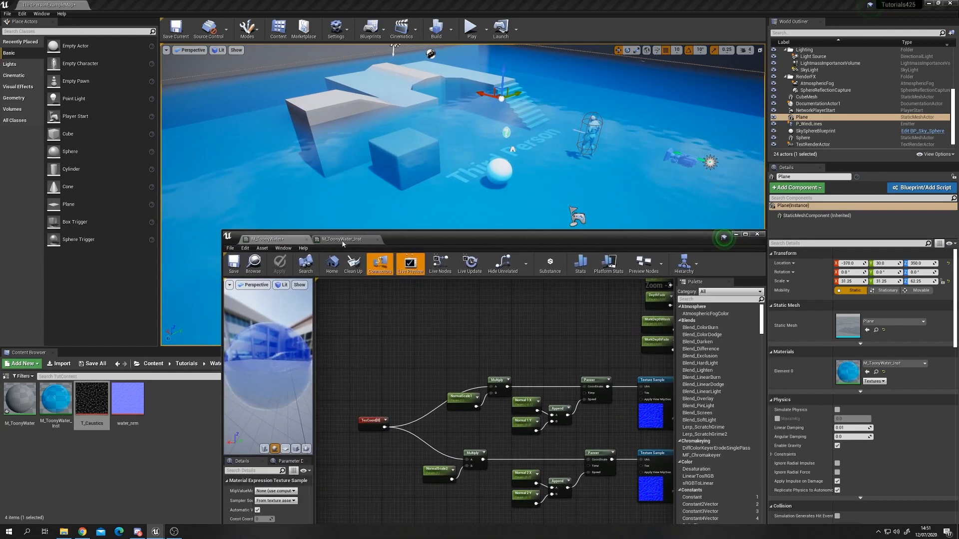
click(344, 239)
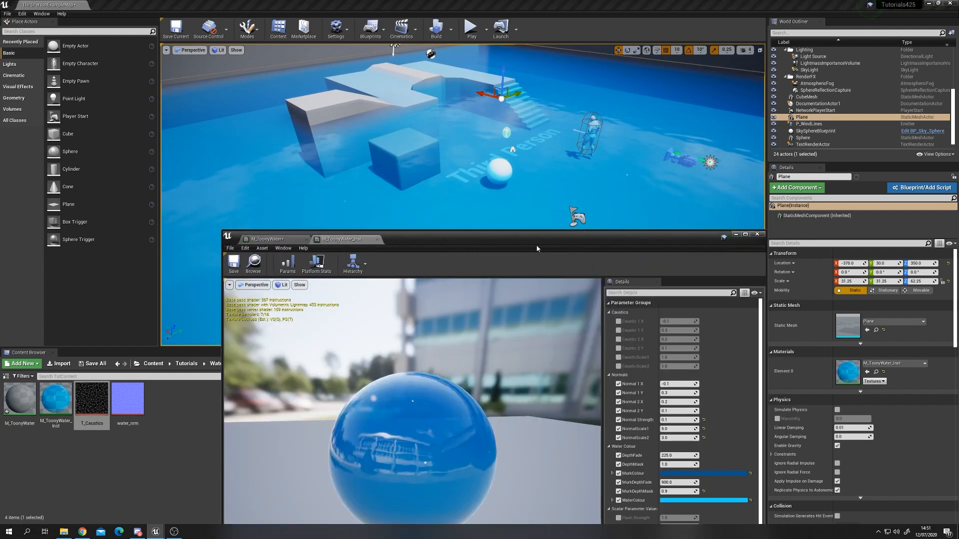
drag(587, 244, 610, 150)
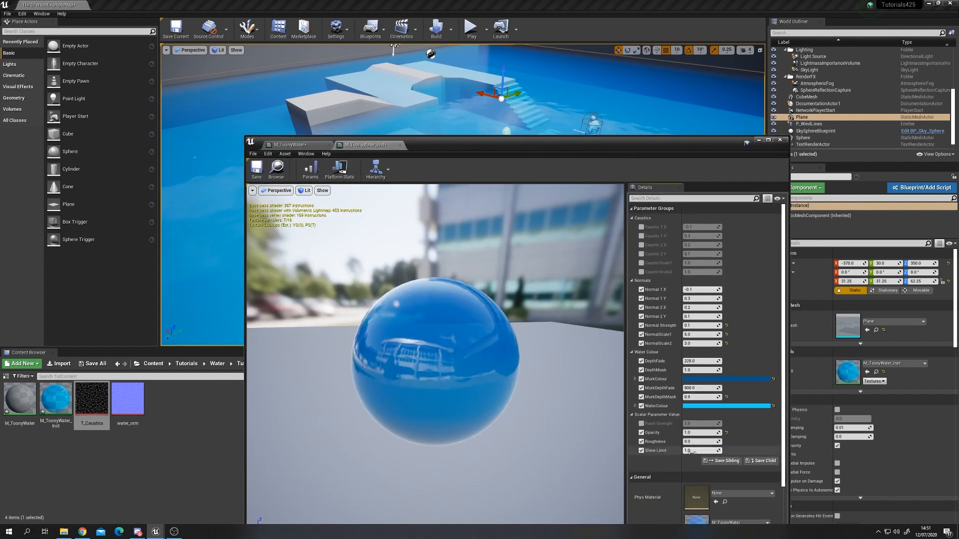
text(1.03)
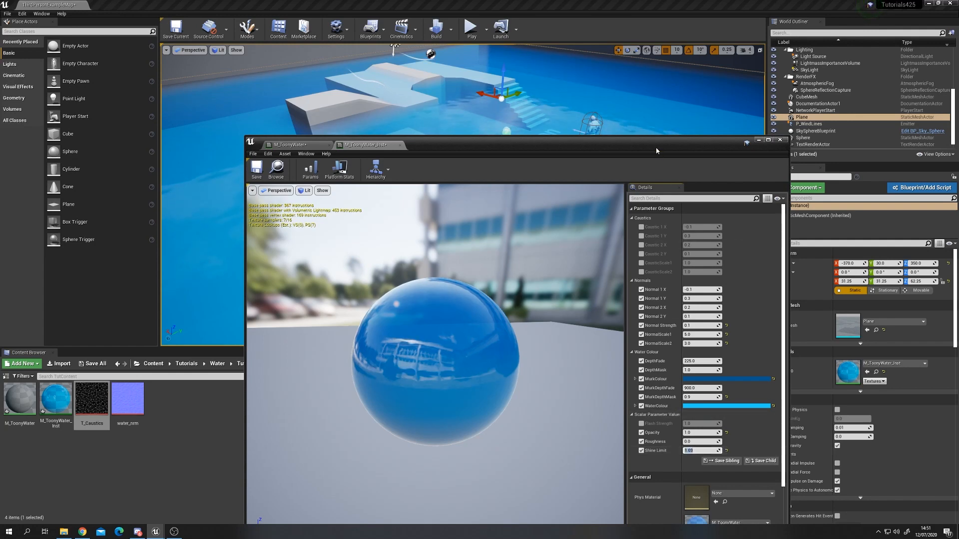
Step: Examine the water plane's look in the level viewport
drag(550, 145, 516, 323)
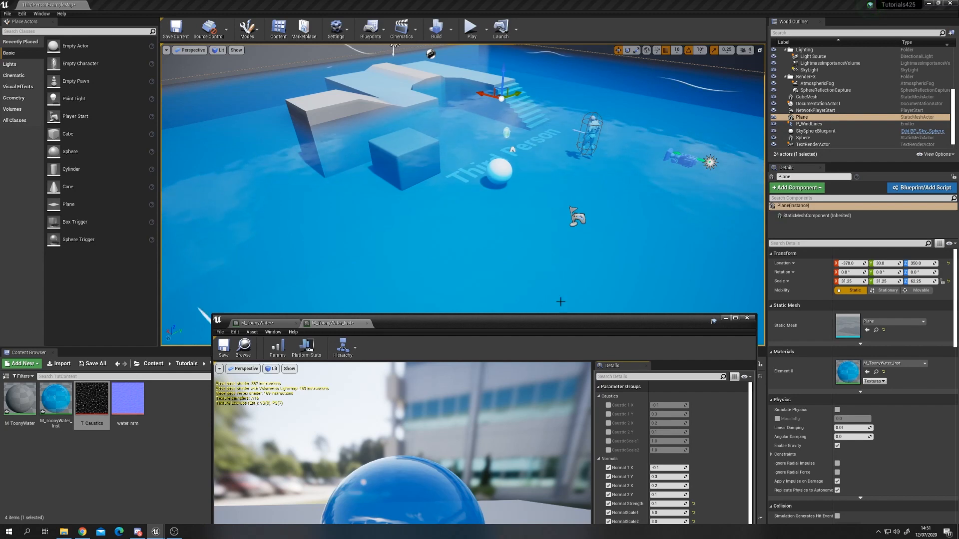
mouse_move(556, 260)
right_down()
mouse_move(521, 249)
mouse_move(541, 250)
right_up()
key(w)
key(s)
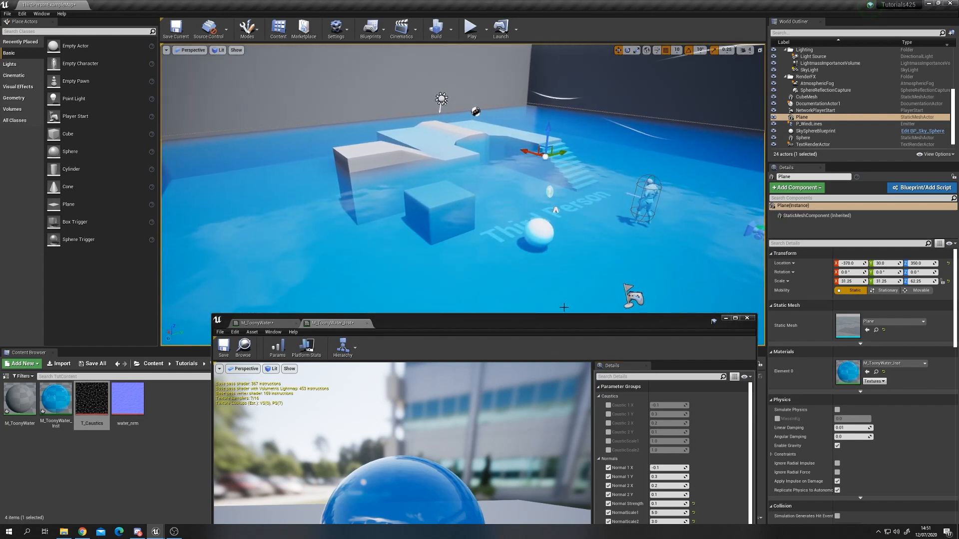
Step: Maximize the instance editor and enable the Flash Strength and all six caustic parameter overrides
drag(570, 323, 511, 139)
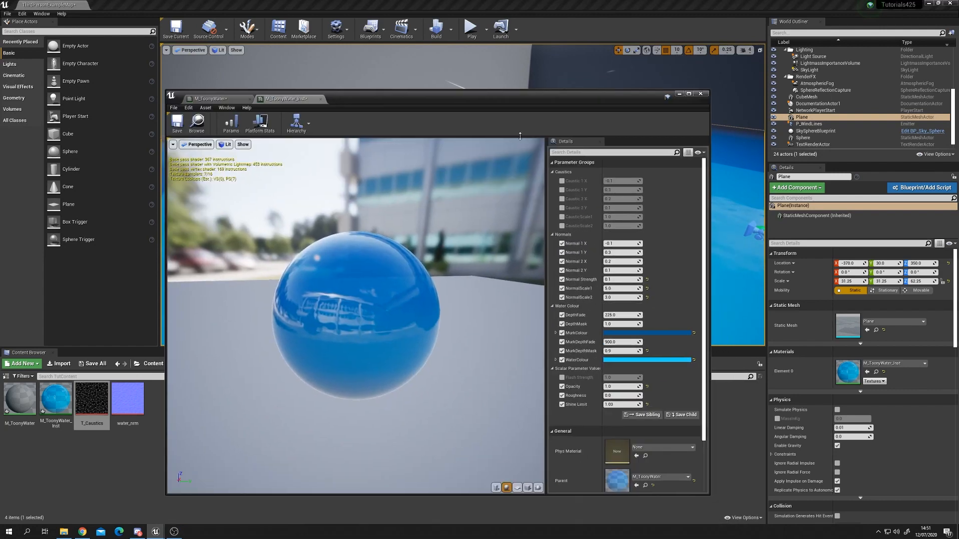
double_click(539, 98)
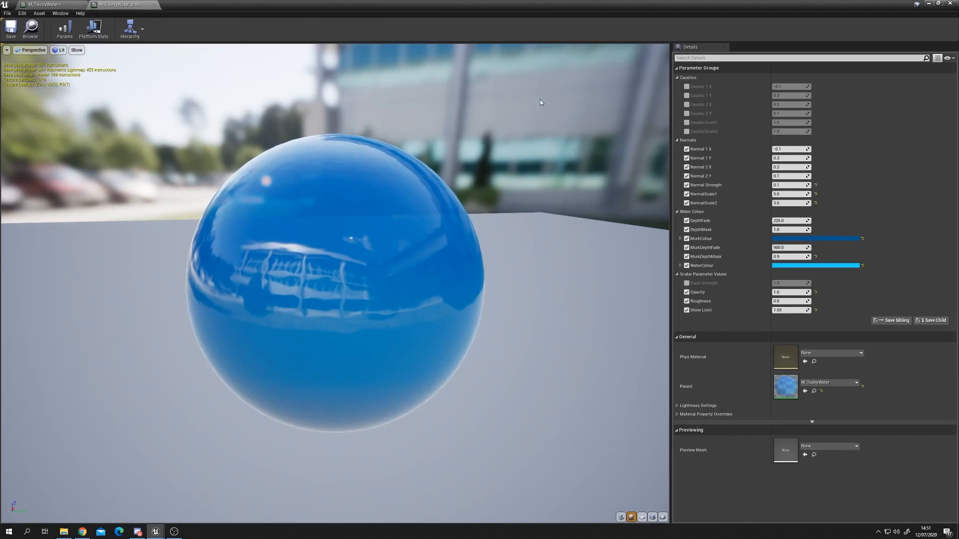
click(687, 283)
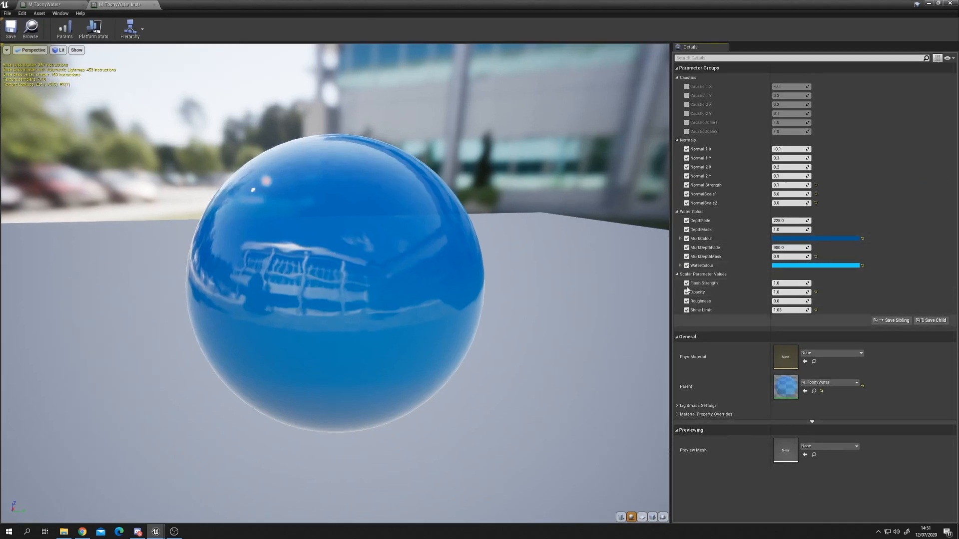
click(687, 87)
click(686, 96)
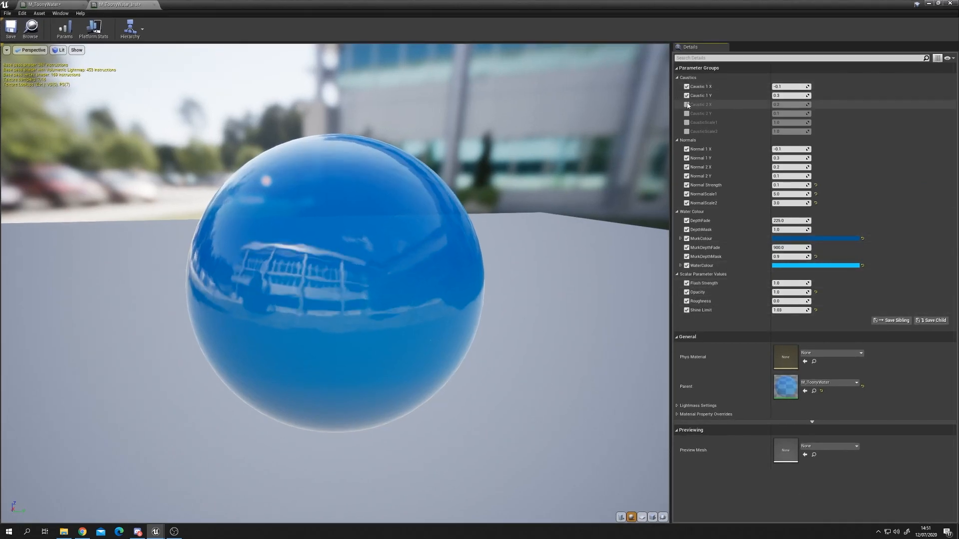
click(687, 104)
click(687, 114)
click(687, 123)
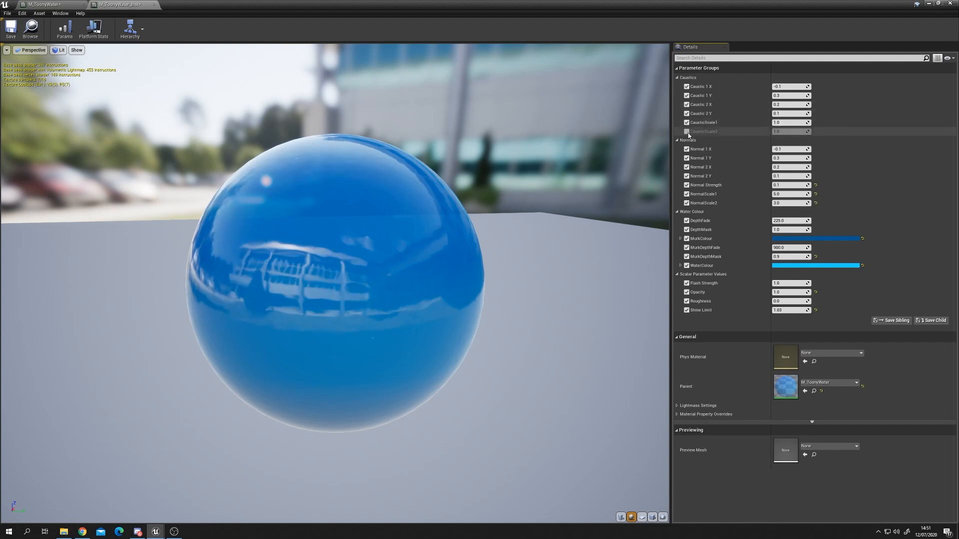
click(686, 131)
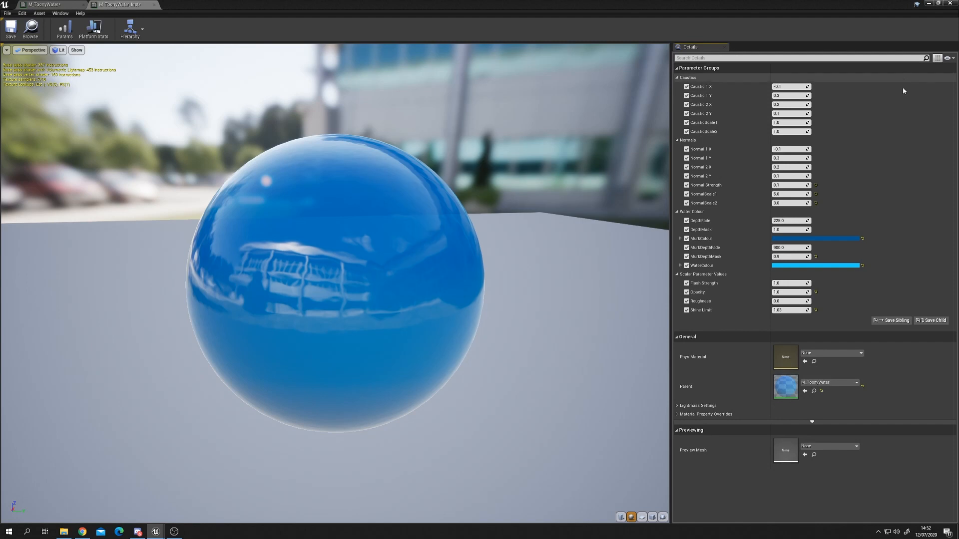
Step: Set CausticScale1 and CausticScale2 to 3
click(778, 123)
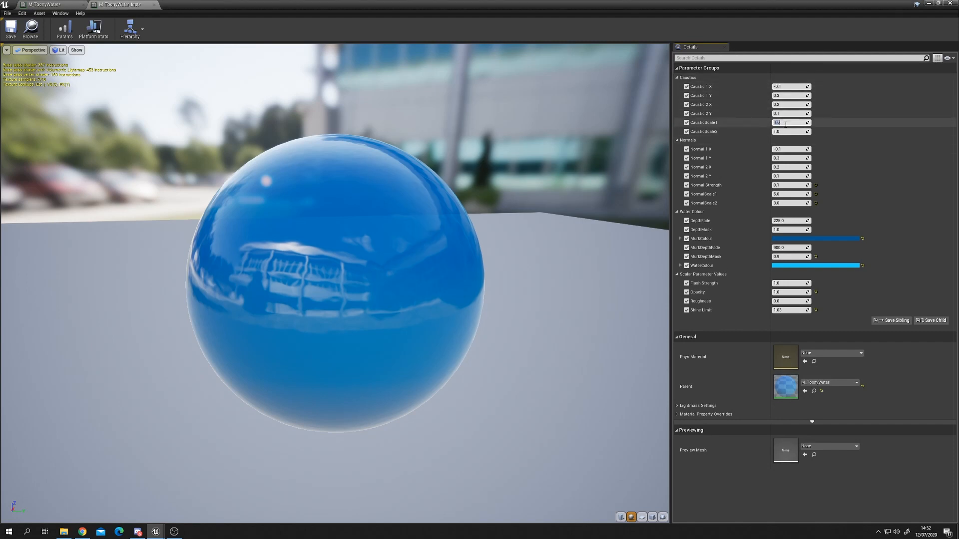
text(3)
key(Return)
click(799, 131)
text(3)
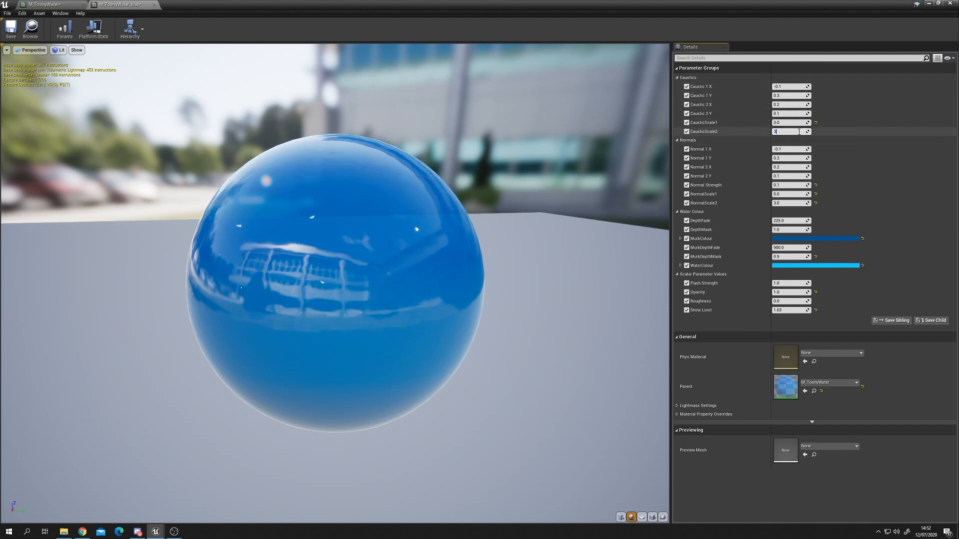
key(Return)
Step: Set the caustic panning speeds: Caustic 1 X 0.03, Caustic 1 Y 0.001, Caustic 2 X -0.05, Caustic 2 Y -0.002
drag(526, 213, 501, 221)
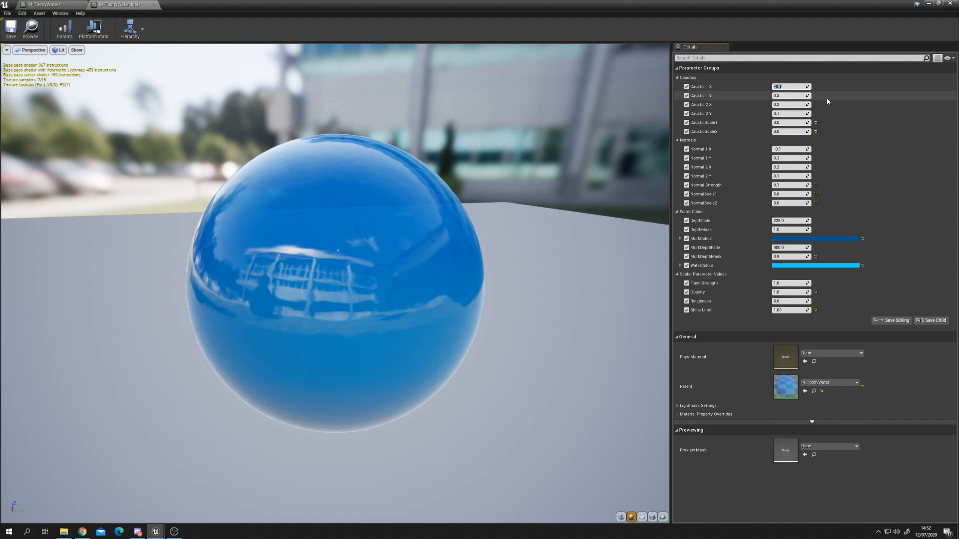
key(BackSpace)
text(.03)
key(Tab)
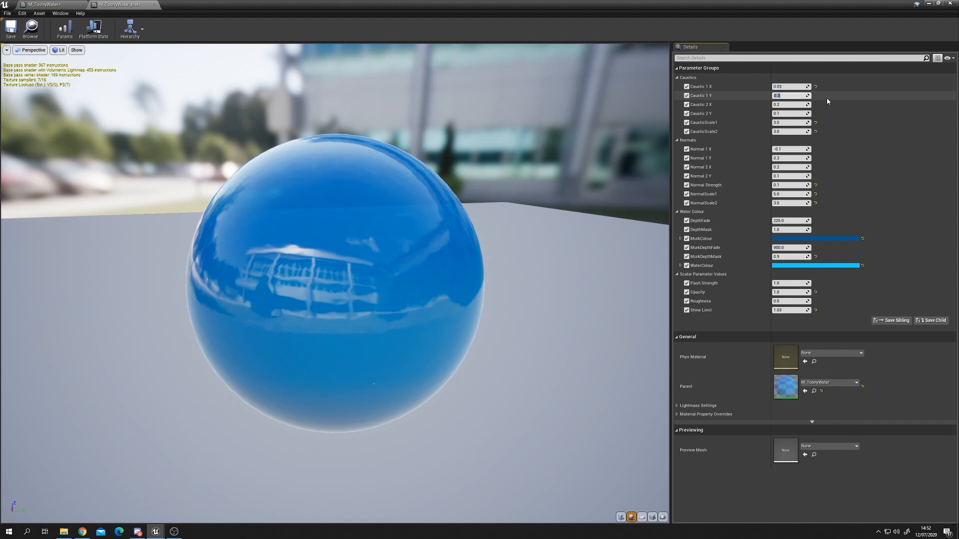
text(.001)
key(Tab)
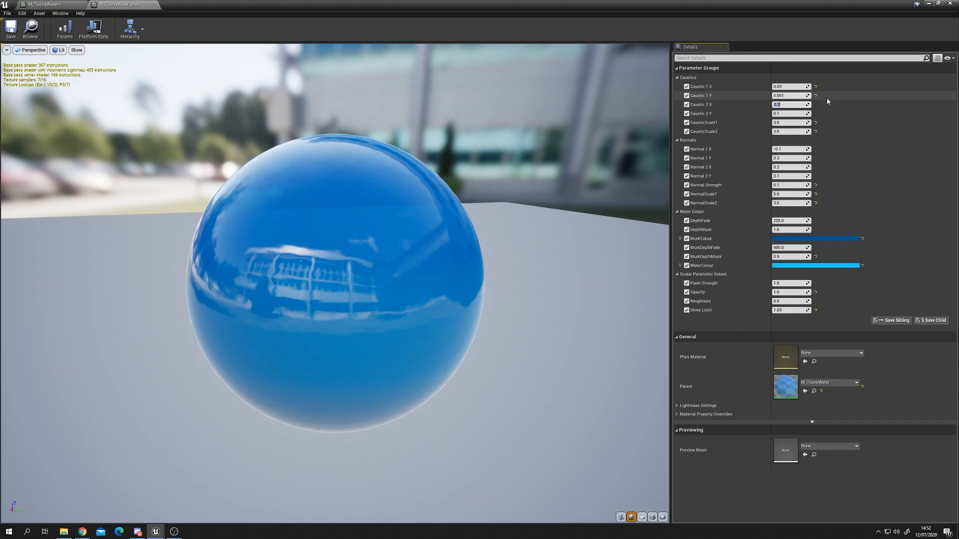
text(-.05)
key(Return)
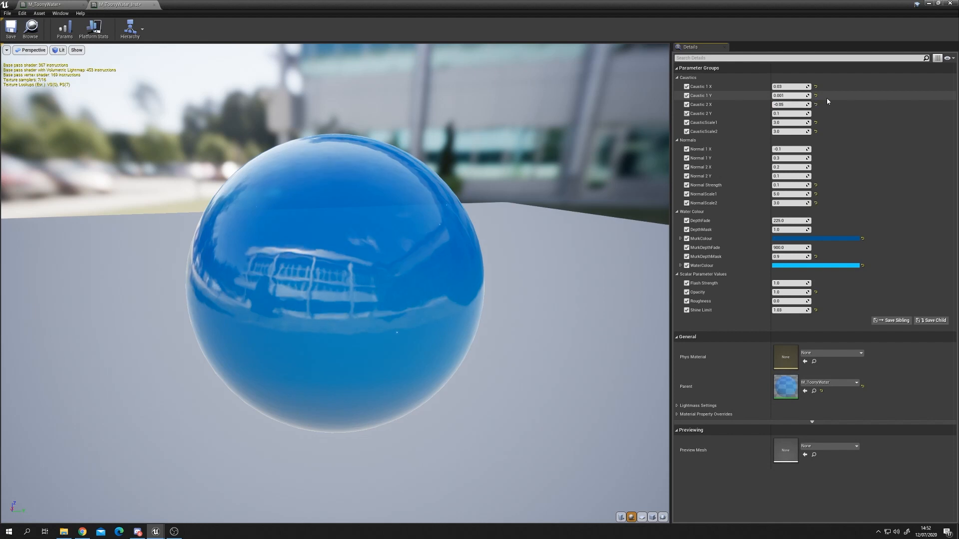
key(Tab)
text(-0.002)
key(Return)
Step: Set the instance's Flash Strength to 200
drag(324, 122, 449, 124)
drag(439, 5, 570, 324)
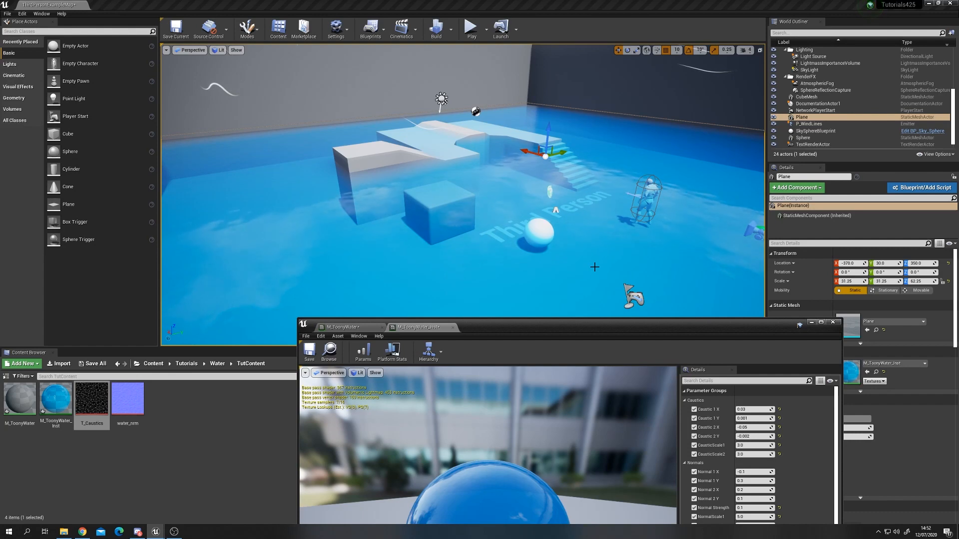
drag(574, 328, 516, 178)
double_click(516, 178)
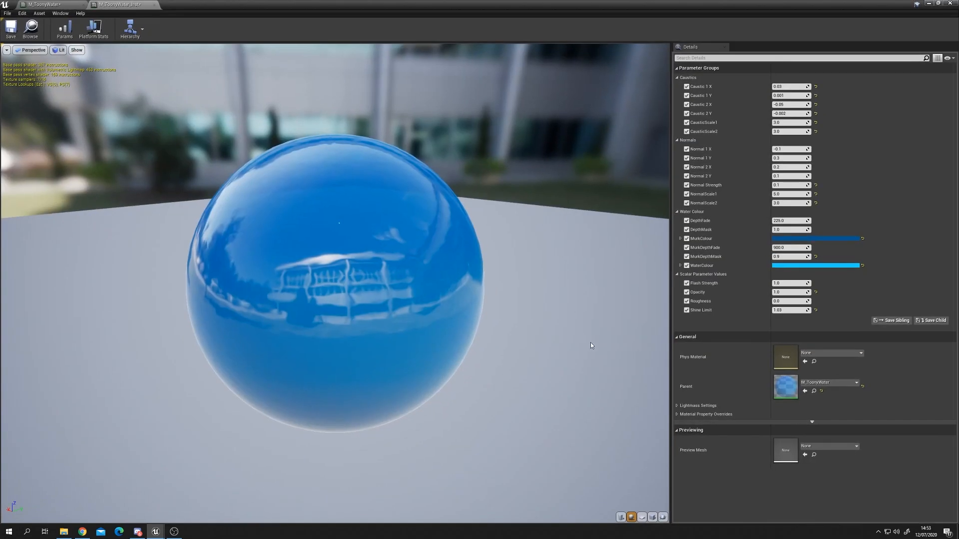
drag(500, 225, 340, 225)
drag(413, 302, 450, 300)
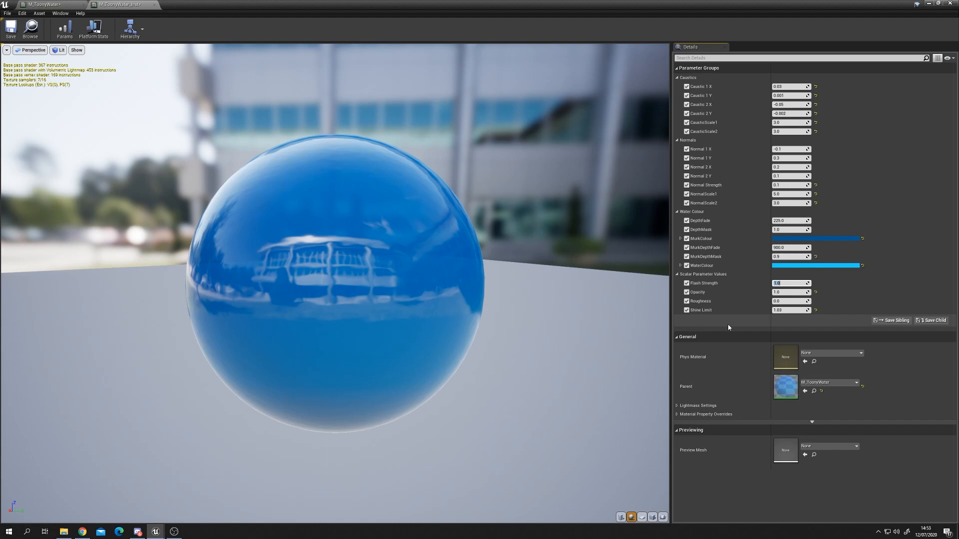
text(200)
key(Return)
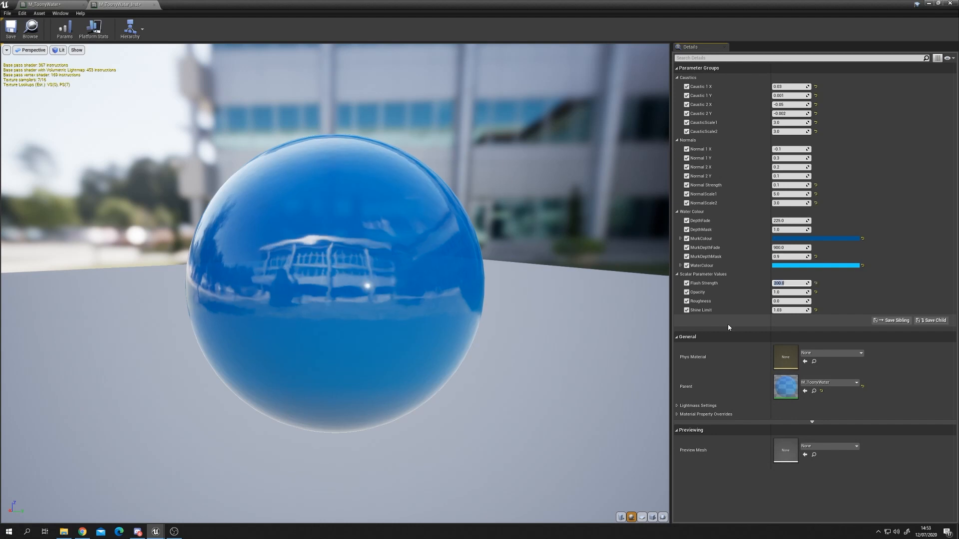
Step: Examine the caustic flashes on the preview sphere and in the level
drag(329, 281, 599, 280)
drag(572, 4, 618, 308)
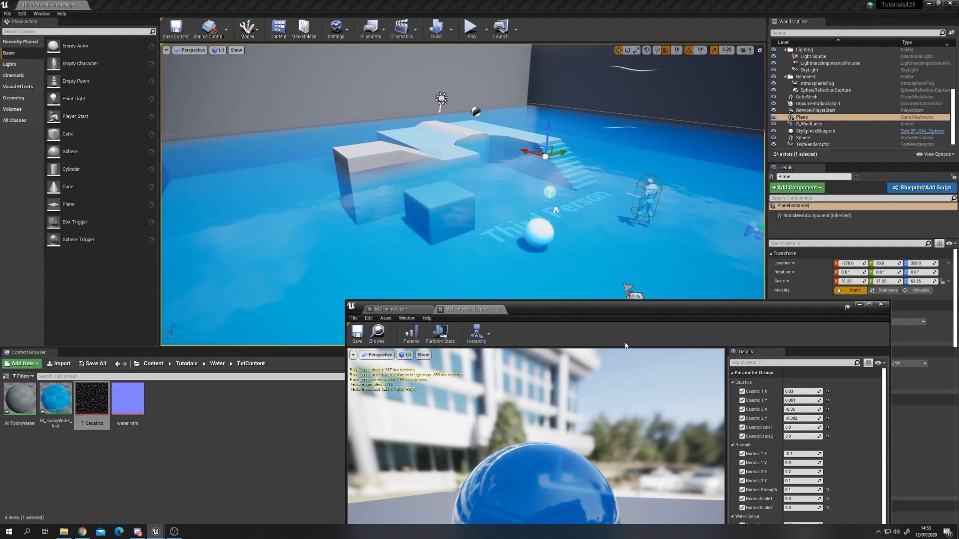
double_click(601, 312)
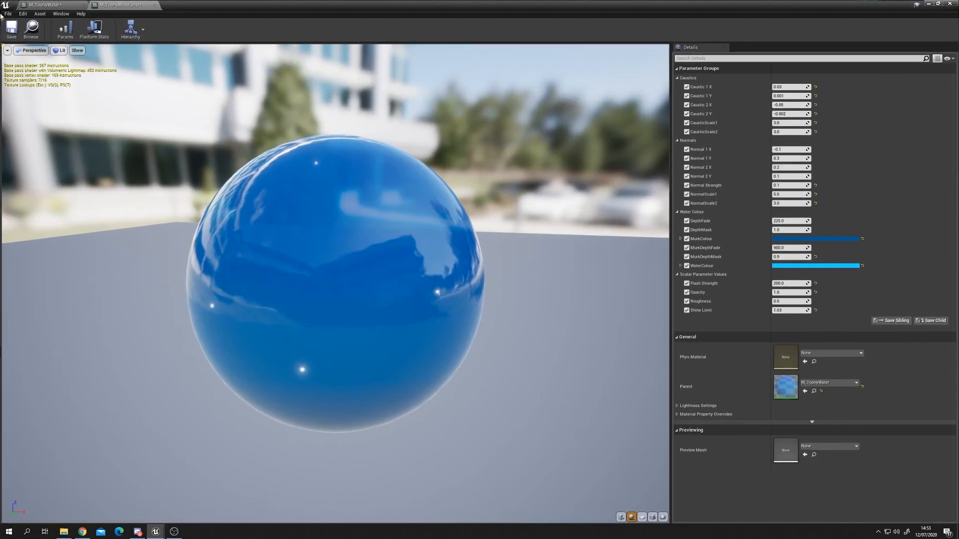
Step: Return to the M_ToonyWater graph and place a Lerp node beside the material's output node
click(45, 5)
right_drag(593, 299, 414, 355)
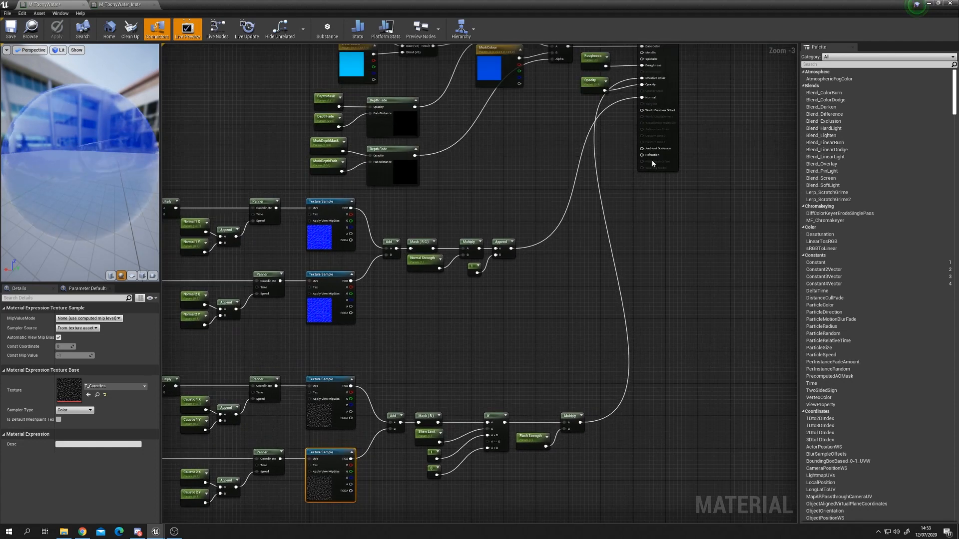
scroll(644, 155, up, 3)
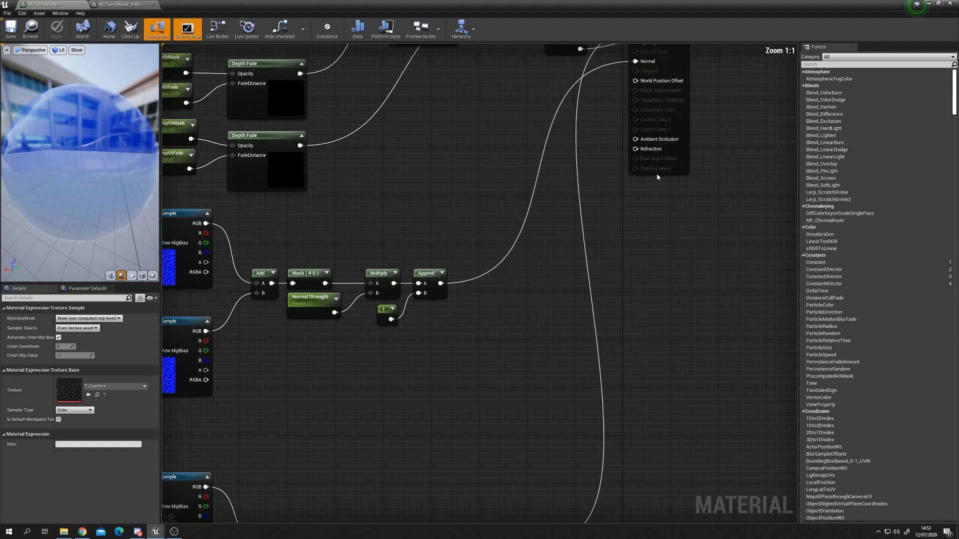
right_drag(645, 156, 618, 285)
right_drag(547, 424, 615, 229)
scroll(590, 319, down, 2)
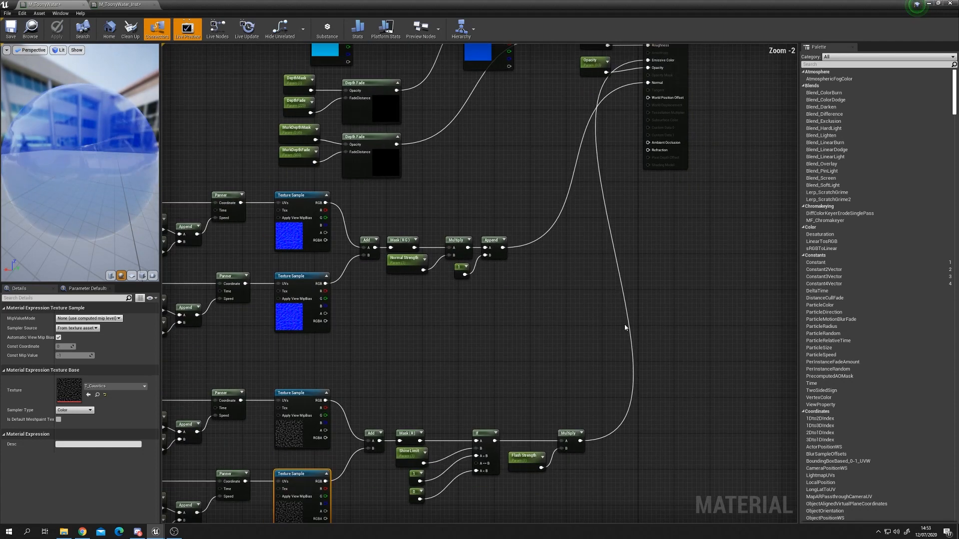
right_drag(674, 233, 609, 343)
click(471, 124)
right_drag(464, 260, 484, 221)
click(512, 317)
key(l)
click(522, 289)
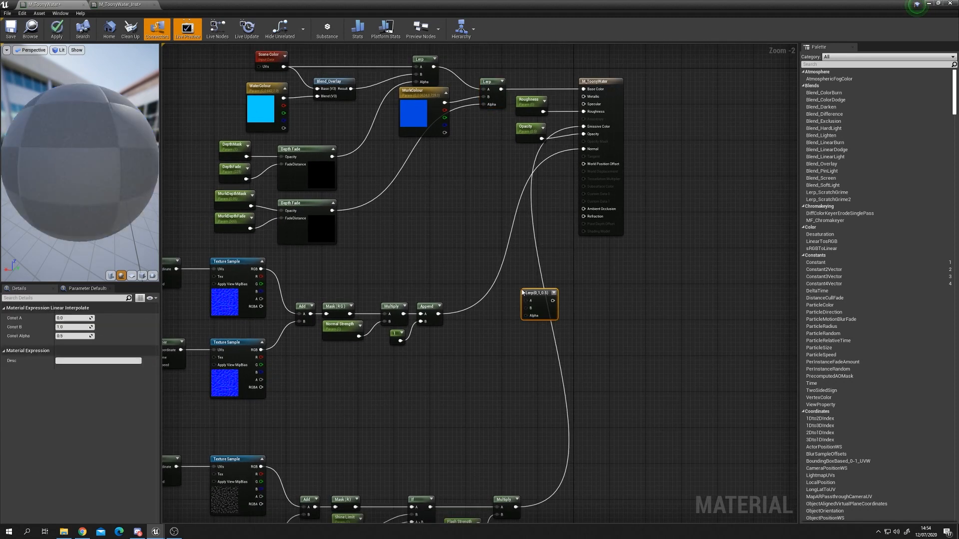
drag(540, 294, 591, 286)
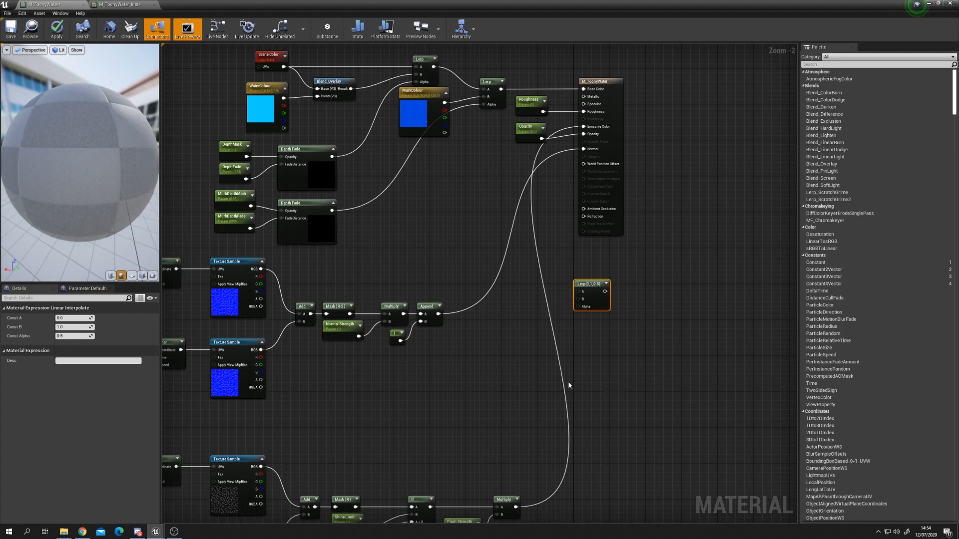
Step: Add a Fresnel node and connect its output to the new Lerp's Alpha input
right_click(492, 357)
click(503, 346)
right_click(502, 343)
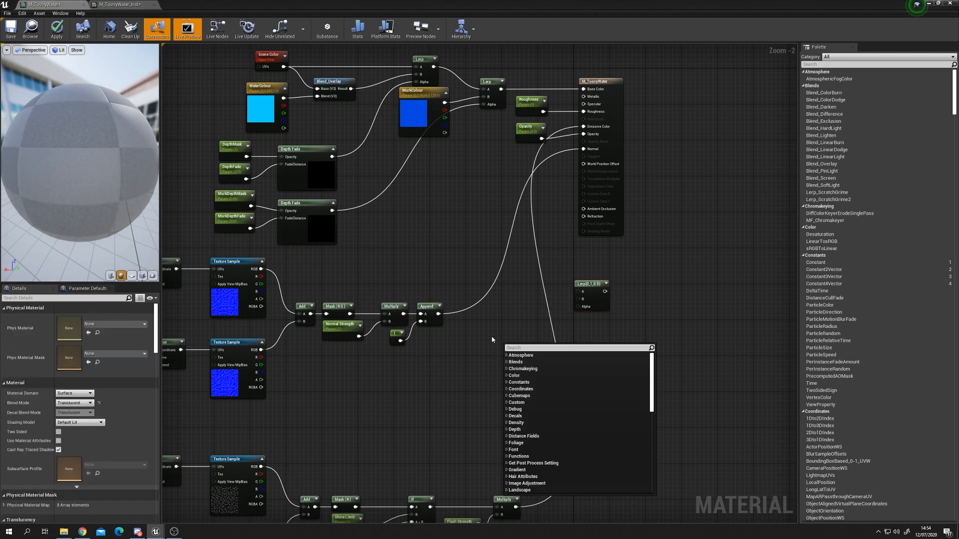
right_click(509, 359)
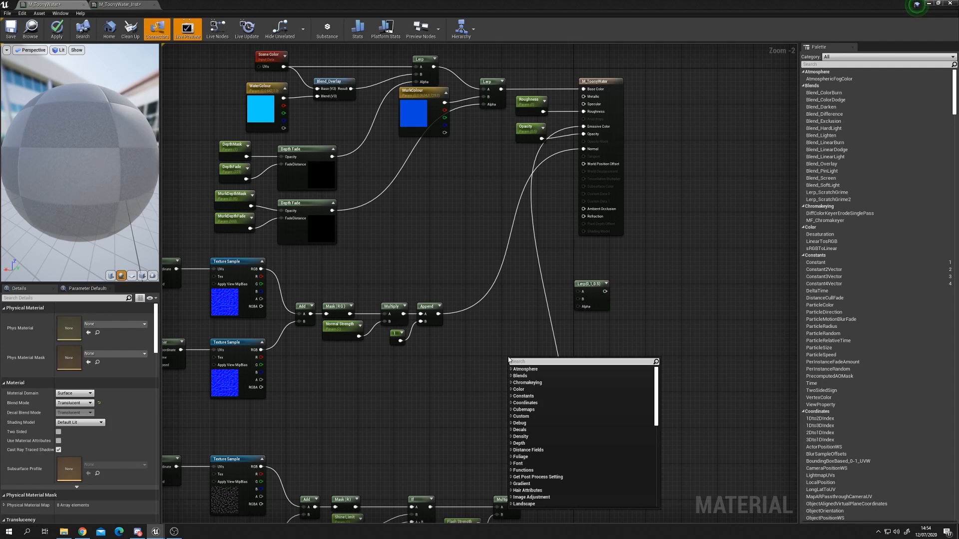
text(fres)
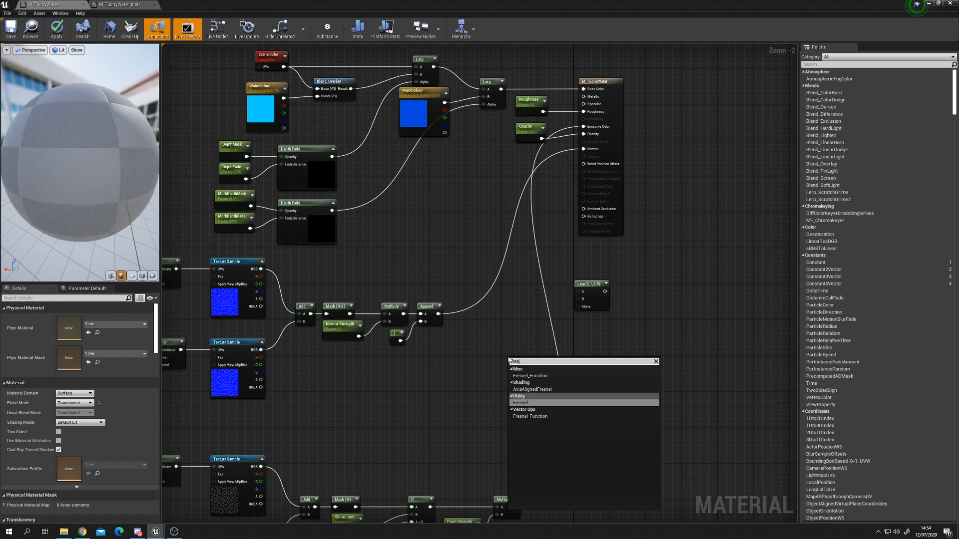
key(Return)
drag(531, 364, 578, 306)
Step: Preview the Fresnel node on a cylinder preview mesh, then stop previewing it and move it aside
right_click(519, 335)
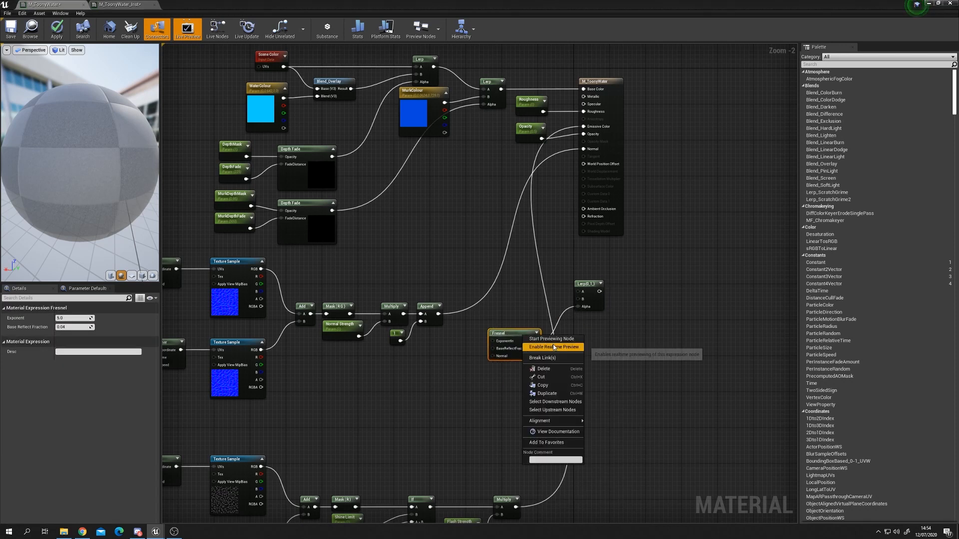
click(547, 346)
drag(520, 337, 529, 323)
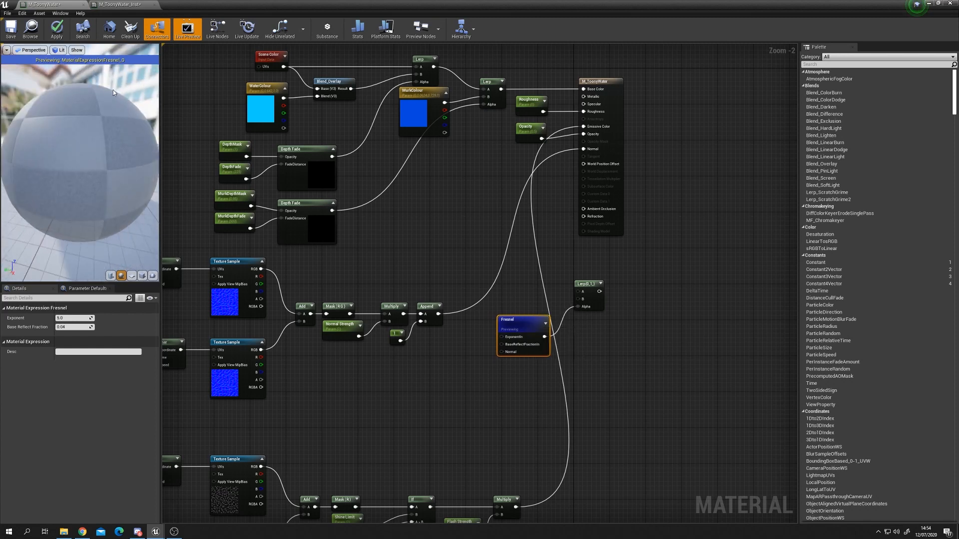
drag(60, 205, 89, 213)
click(112, 277)
right_click(499, 331)
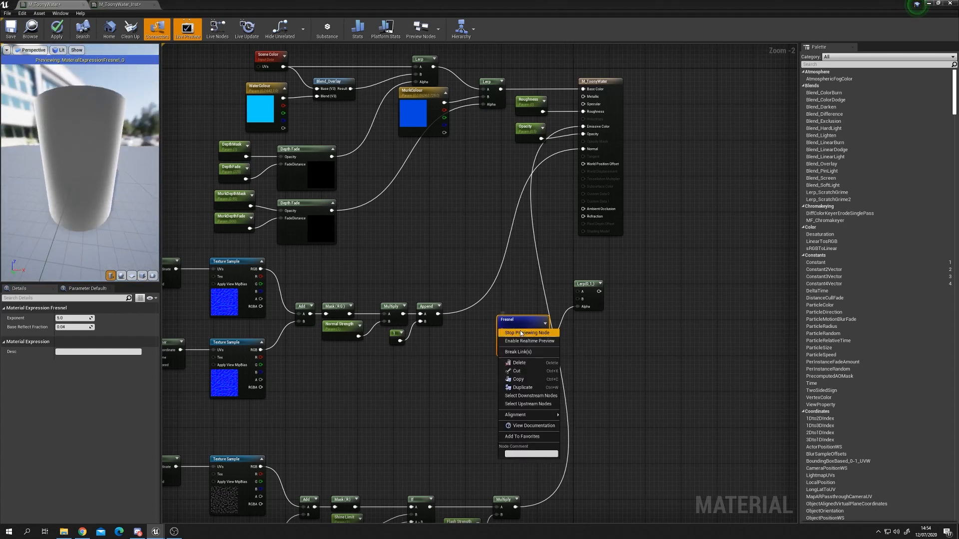
click(521, 334)
drag(521, 333, 493, 356)
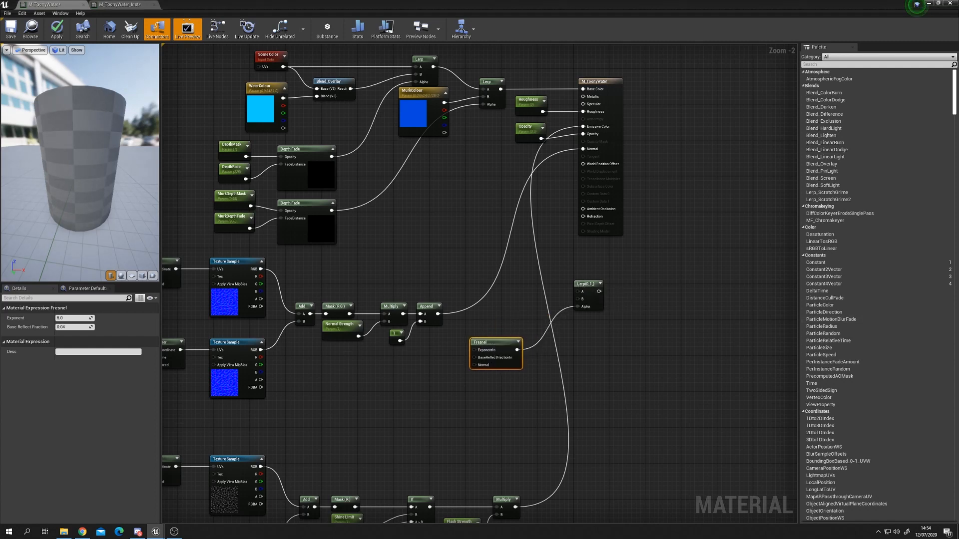
Step: Add a constant set to 1 and connect it to the Lerp's A input
mouse_move(534, 289)
right_down()
mouse_move(544, 285)
mouse_move(533, 284)
right_up()
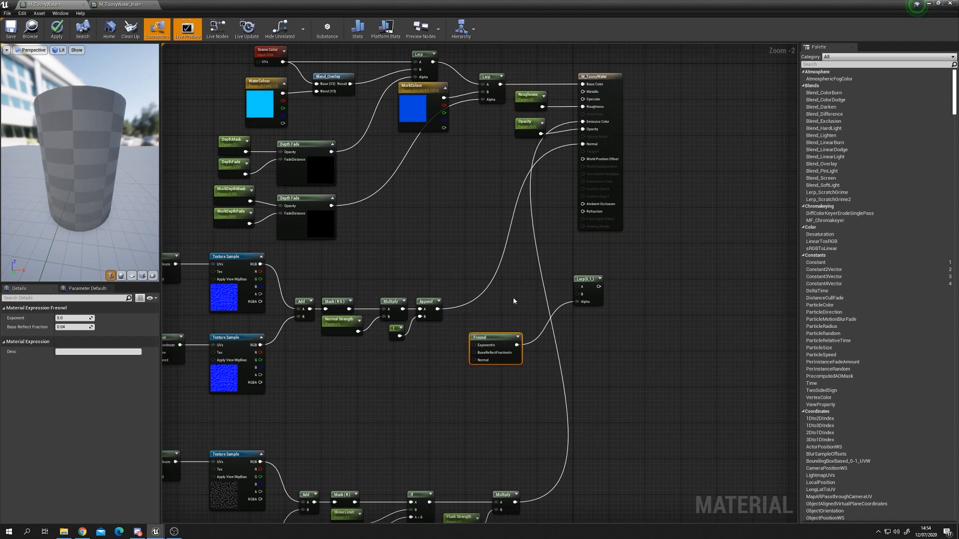
click(514, 282)
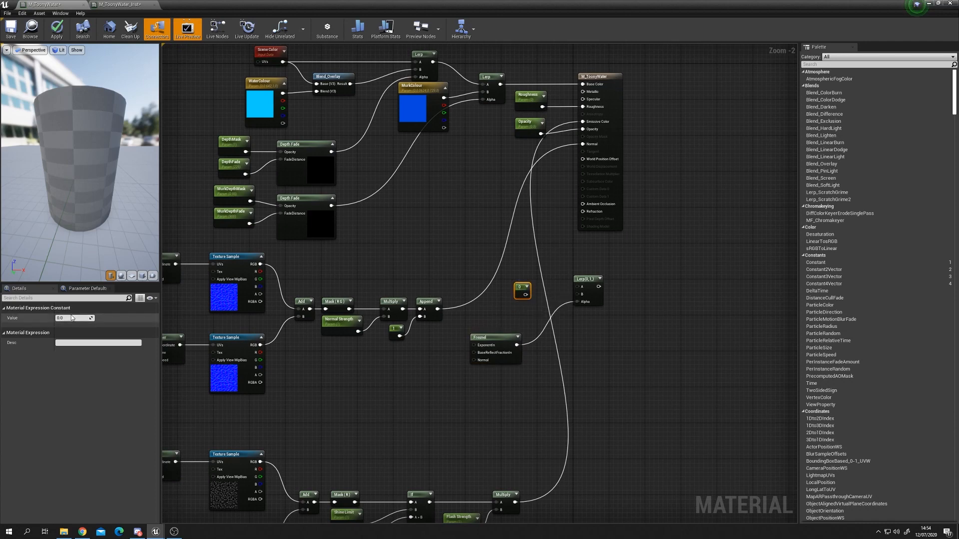
text(1)
key(Return)
drag(526, 295, 579, 286)
drag(520, 288, 537, 280)
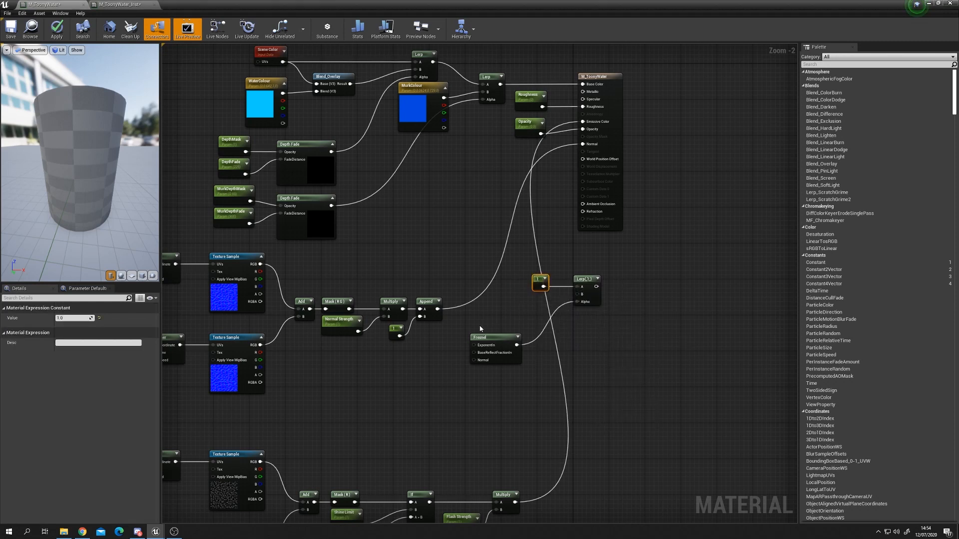
Step: Add a scalar parameter named Refraction Amount with default 1.33 and connect it to the Lerp's B input
click(499, 314)
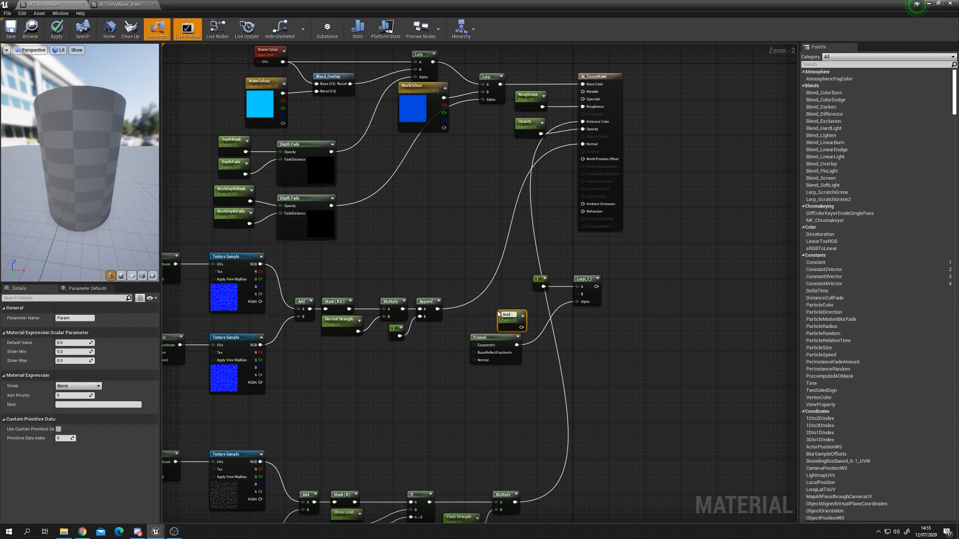
key(Return)
click(73, 343)
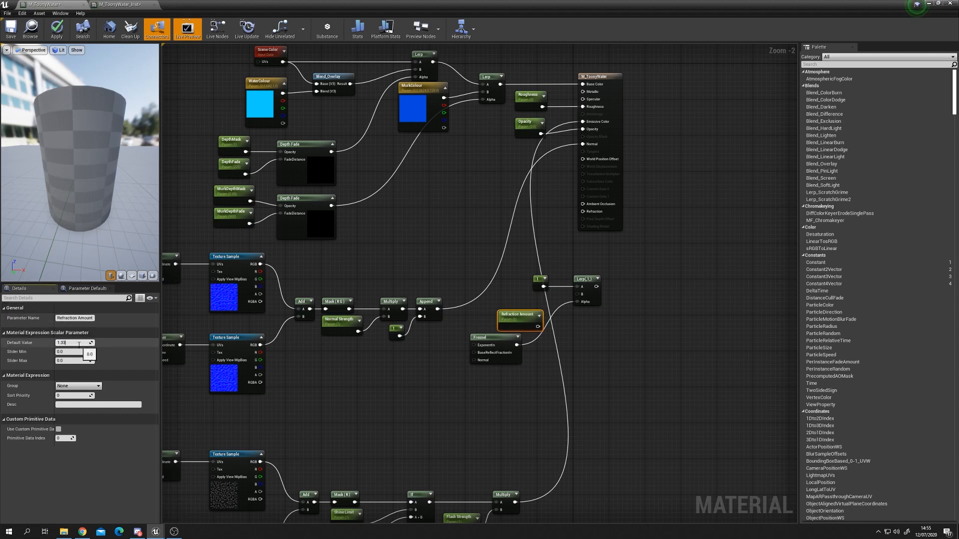
drag(537, 327, 523, 300)
Step: Connect the Lerp output to the material's Refraction input and move the refraction nodes lower in the graph
drag(589, 296, 583, 211)
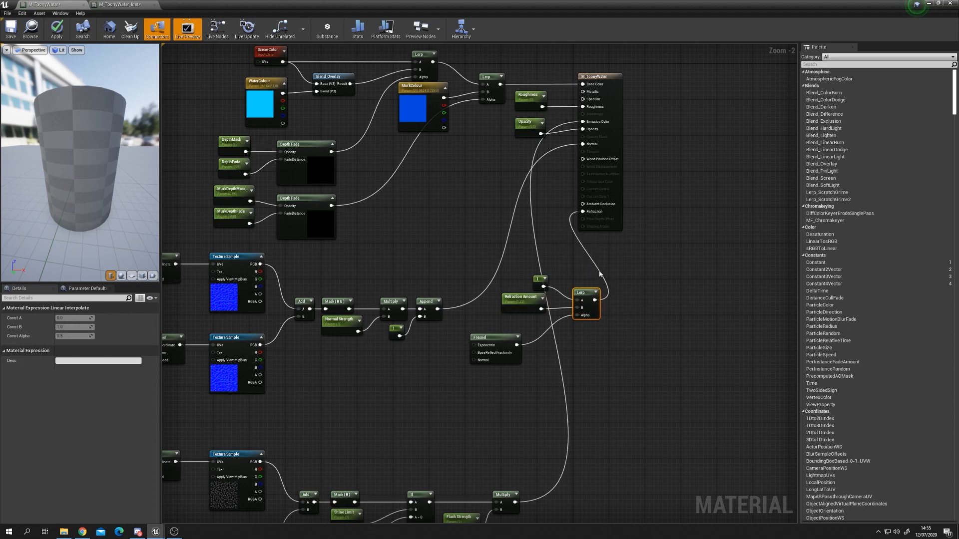
drag(484, 286, 590, 350)
drag(504, 341, 441, 391)
click(507, 324)
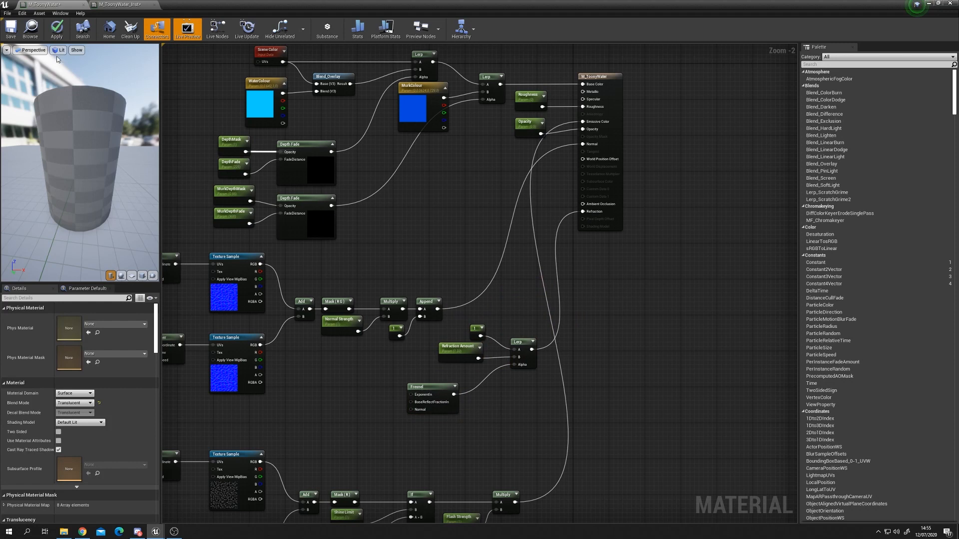
Step: Apply the material changes and view the refractive result on the preview sphere and in the level
click(121, 276)
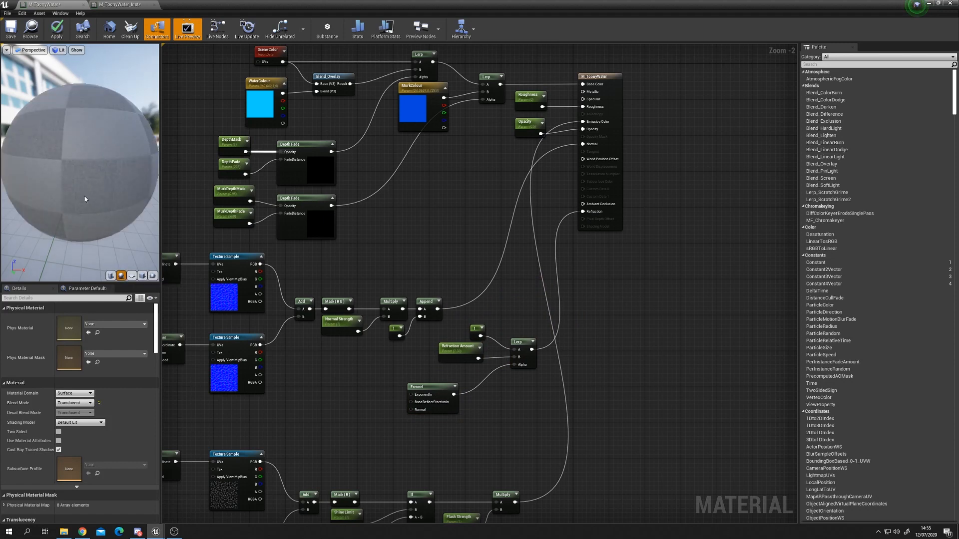
click(58, 35)
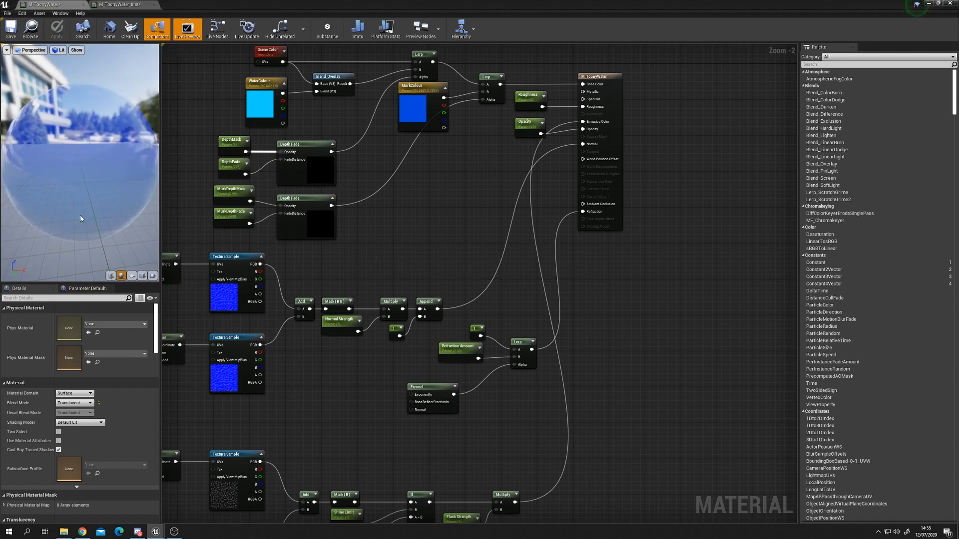
drag(29, 215, 35, 70)
drag(80, 165, 135, 164)
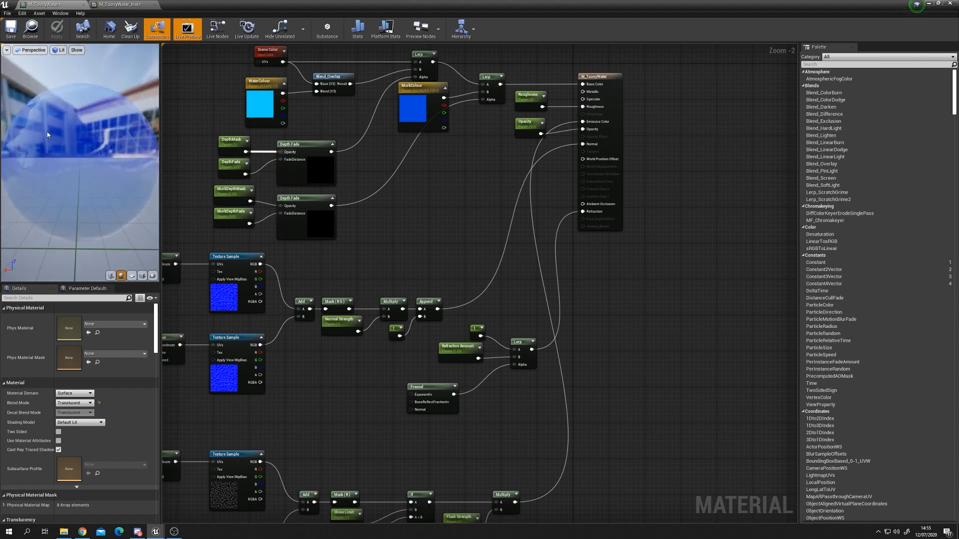
click(927, 4)
right_drag(453, 231, 476, 244)
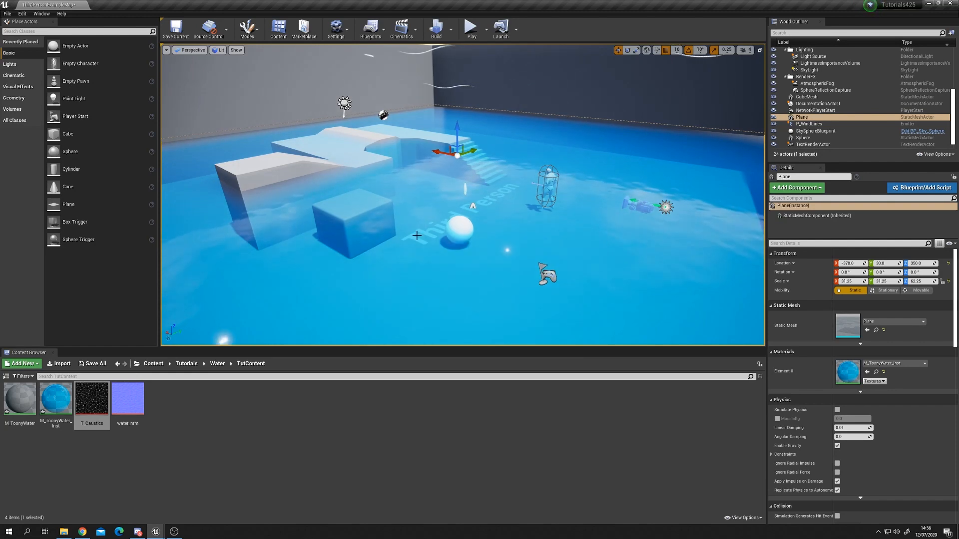
Step: Open the M_ToonyWater_Inst instance and set its Opacity to 0.5
double_click(55, 399)
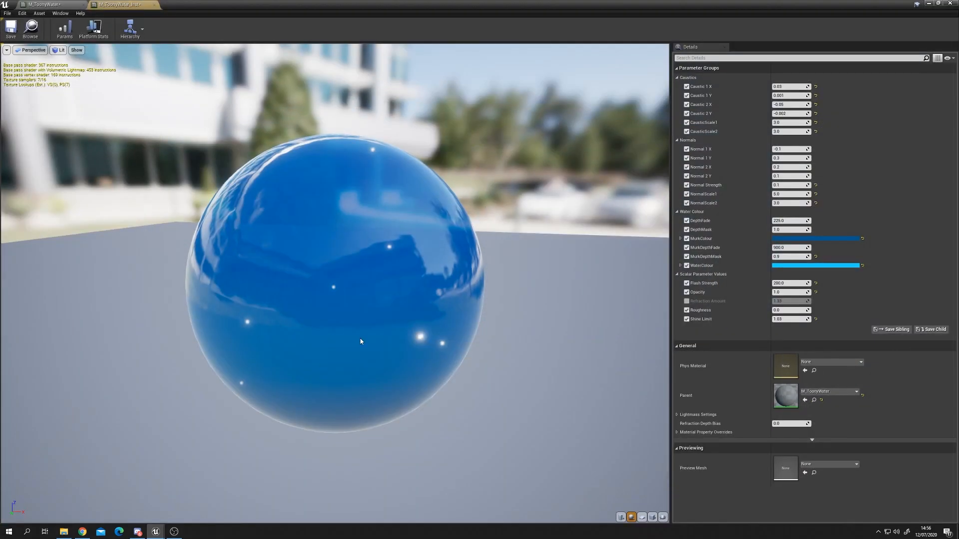
drag(361, 341, 457, 352)
drag(412, 3, 456, 217)
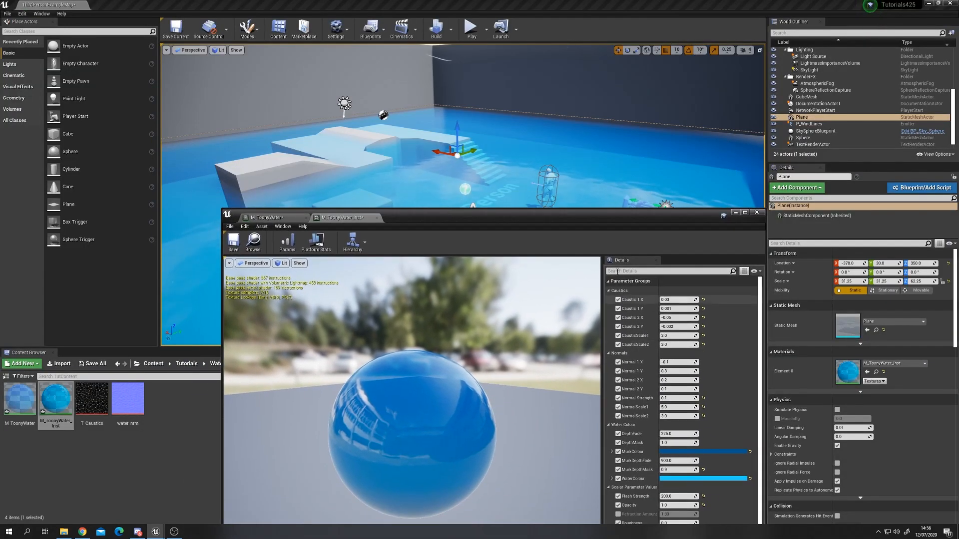
drag(596, 225, 574, 119)
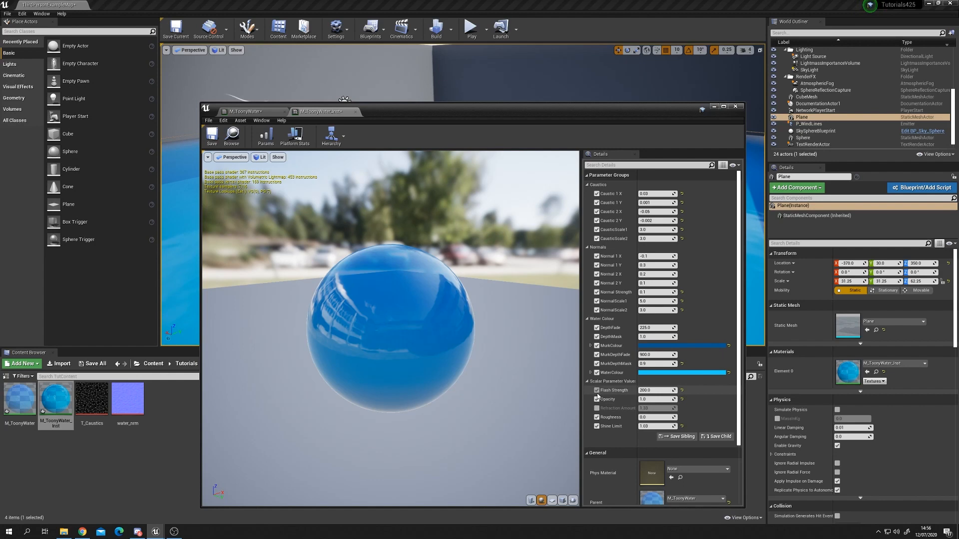
drag(588, 120, 521, 229)
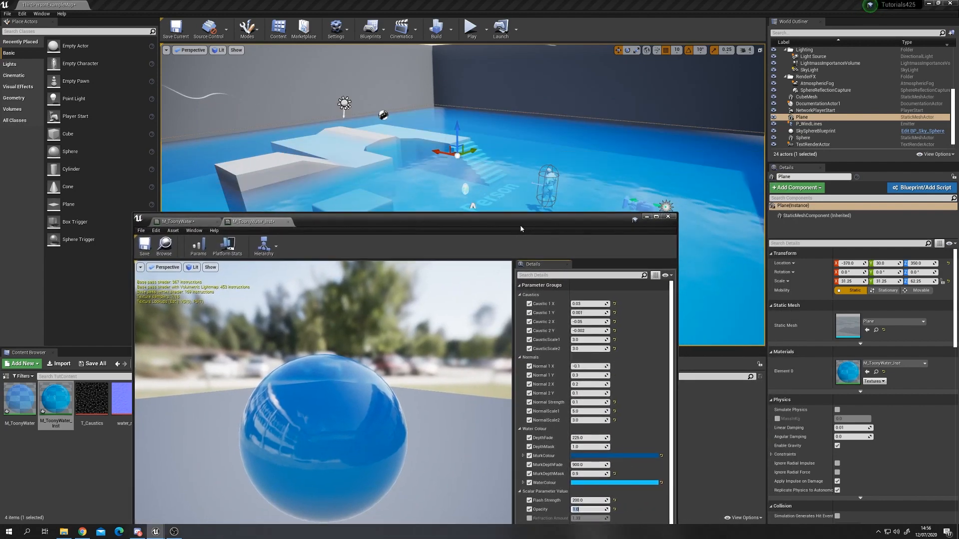
text(.5)
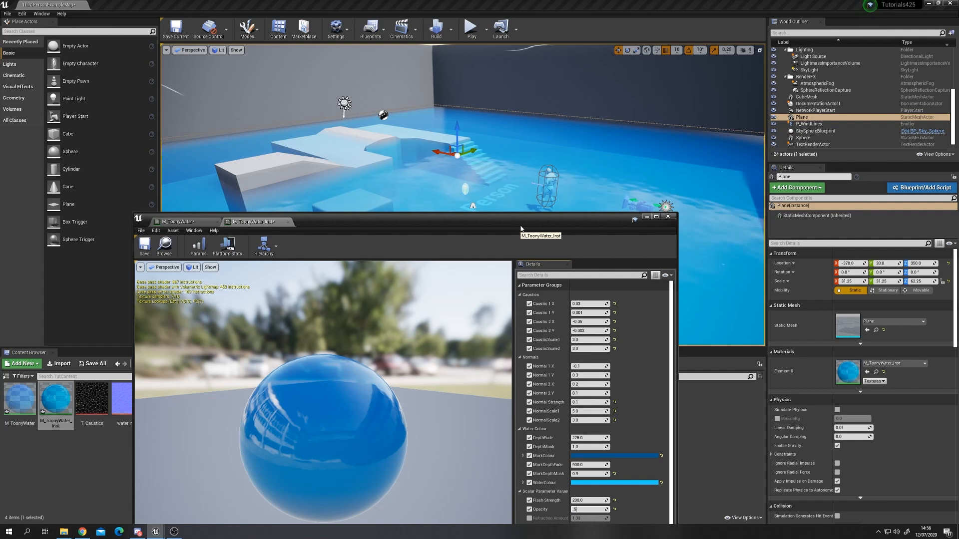
key(Return)
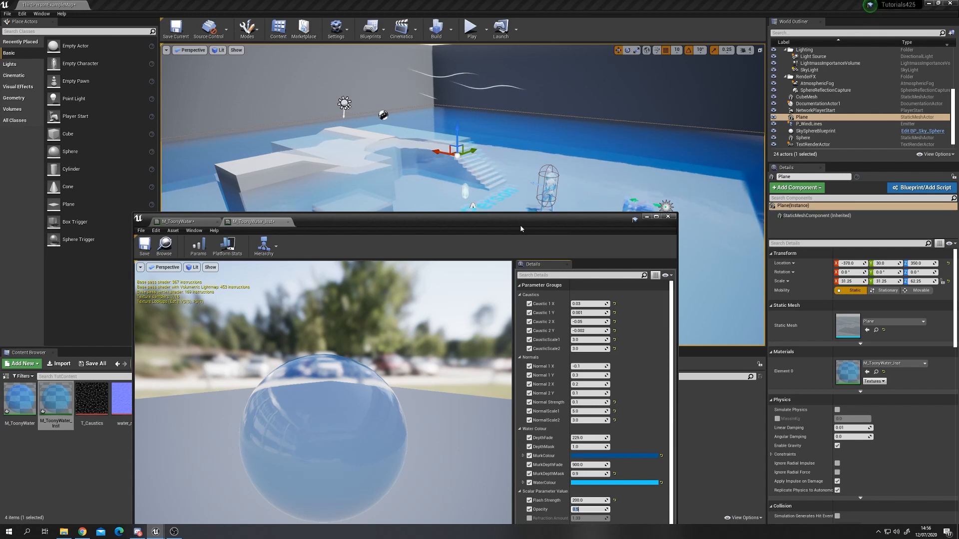
Step: Enable the instance's Refraction Amount override and lower it to about 0.94
click(529, 519)
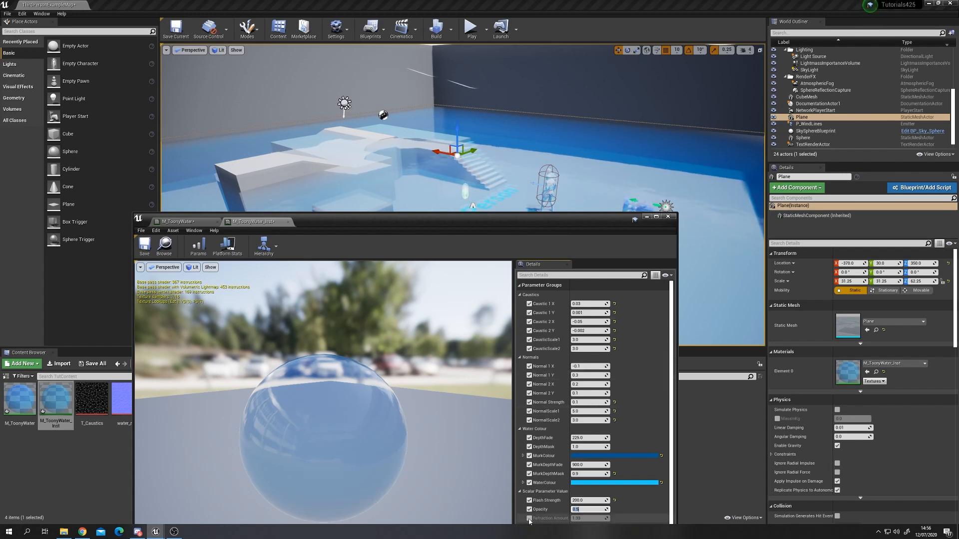
drag(571, 221, 542, 213)
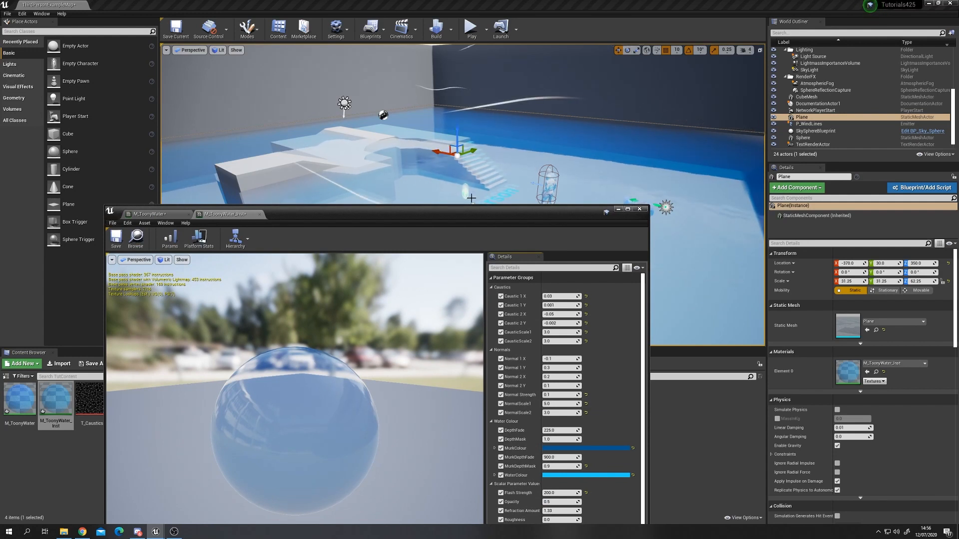
drag(545, 211, 527, 202)
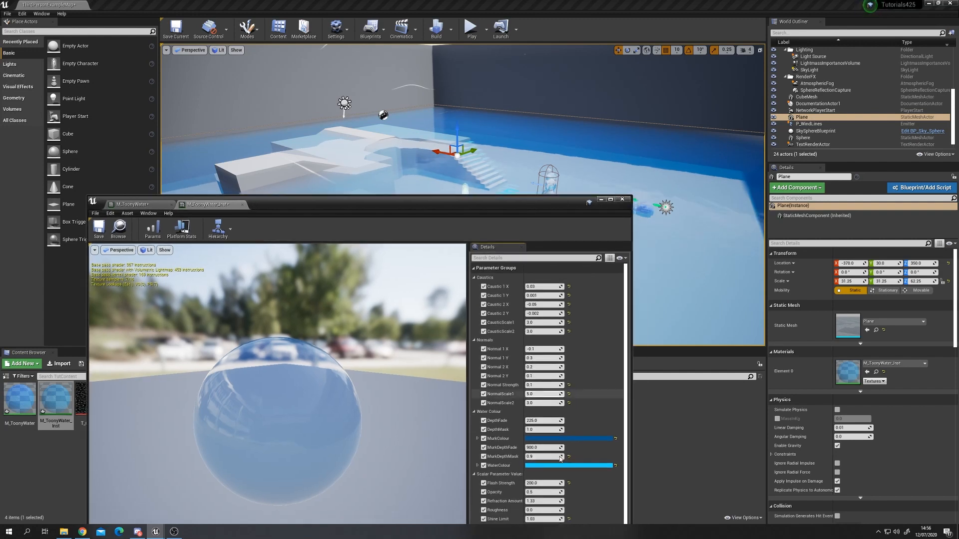
scroll(547, 449, down, 2)
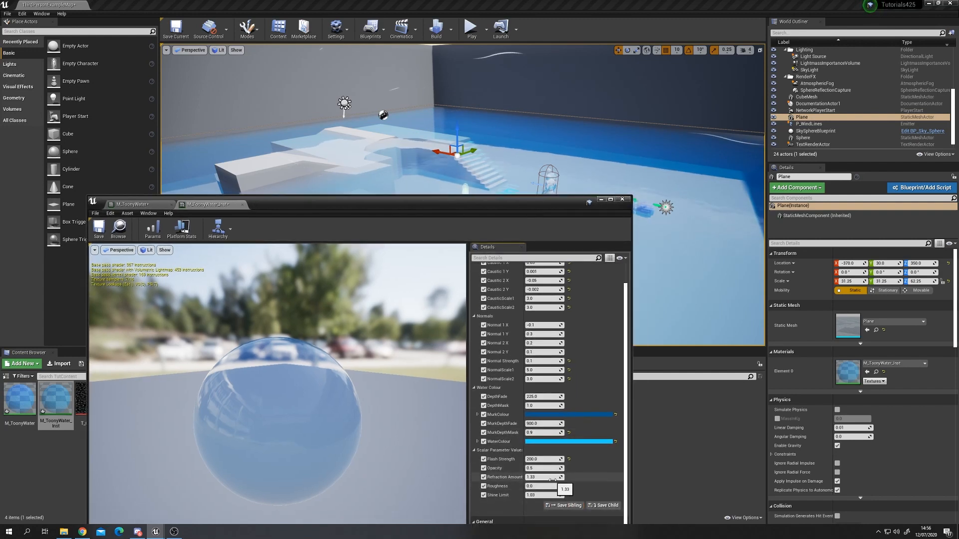
drag(542, 477, 523, 477)
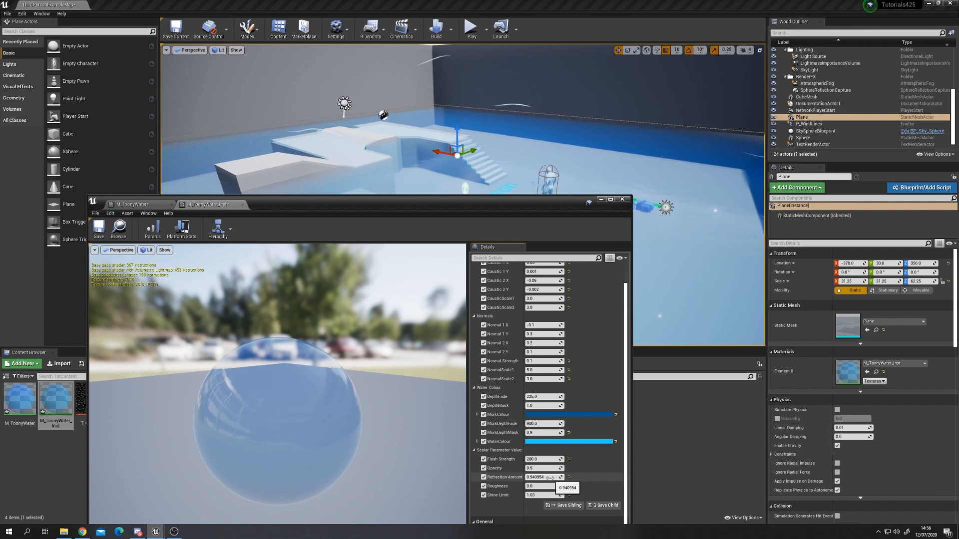
drag(523, 477, 522, 477)
right_drag(674, 164, 675, 165)
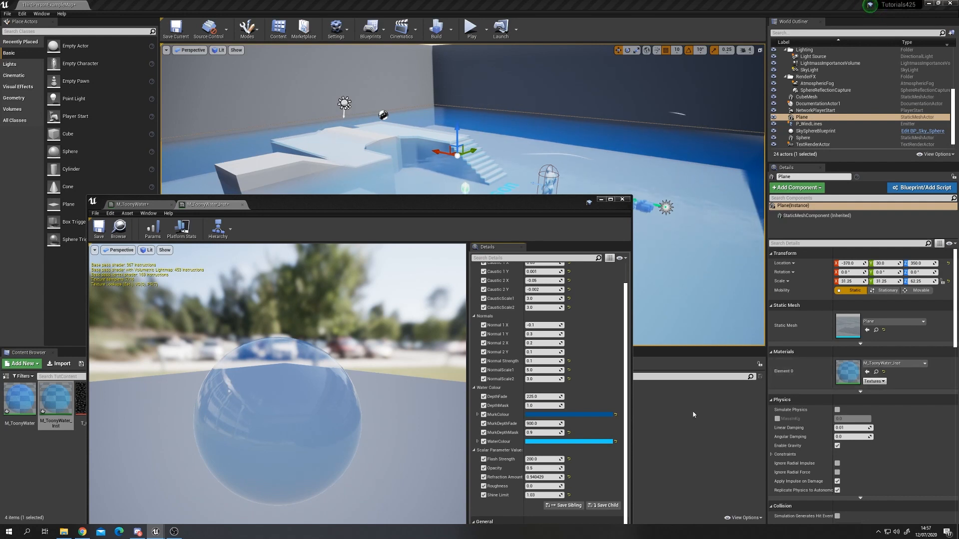
click(550, 477)
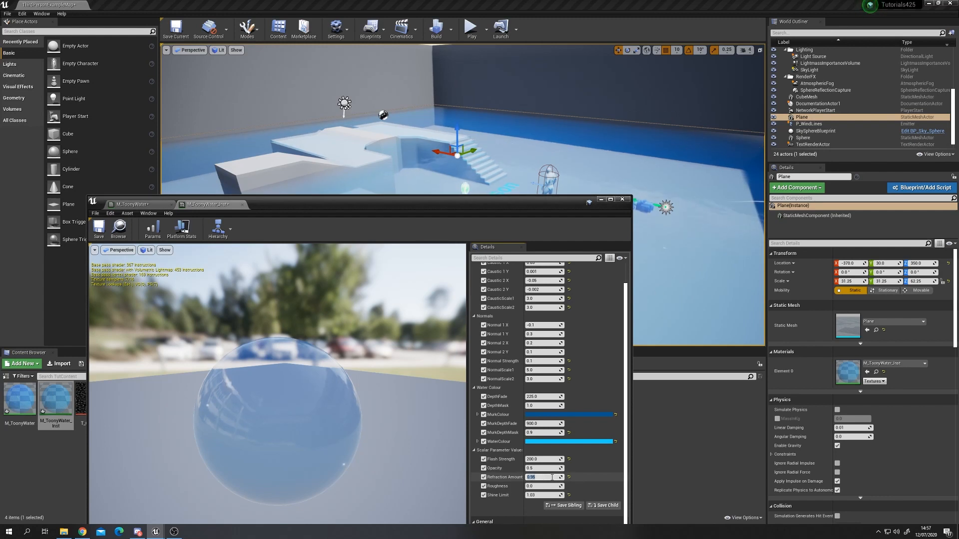
Step: Examine the refracting pool water from different positions in the level viewport
click(601, 200)
right_drag(599, 200, 524, 170)
key(w)
mouse_move(447, 214)
right_down()
mouse_move(440, 218)
mouse_move(458, 212)
right_up()
key(w)
key(s)
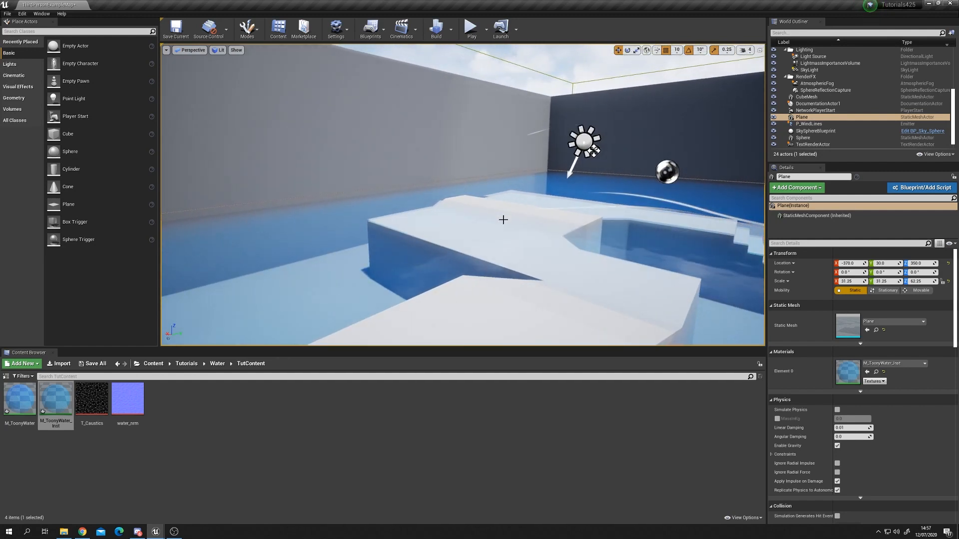
key(s)
right_drag(390, 242, 429, 245)
key(w)
key(s)
key(w)
key(s)
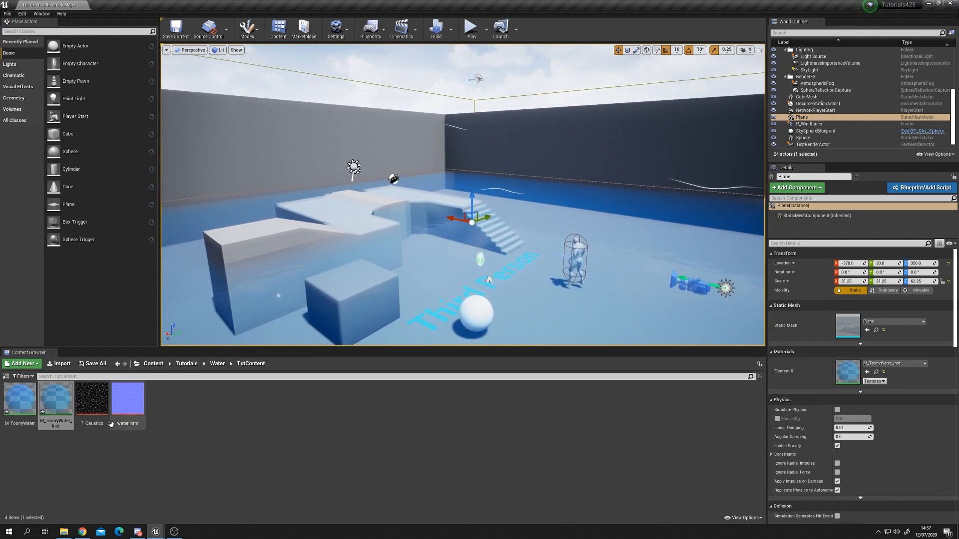
Step: Reopen the M_ToonyWater material editor and maximize its window
click(21, 403)
double_click(21, 403)
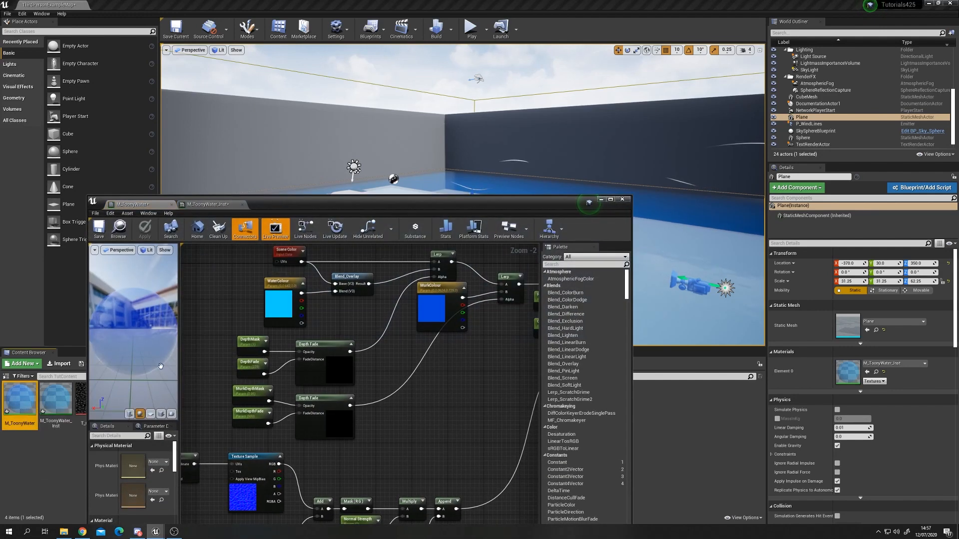
double_click(423, 208)
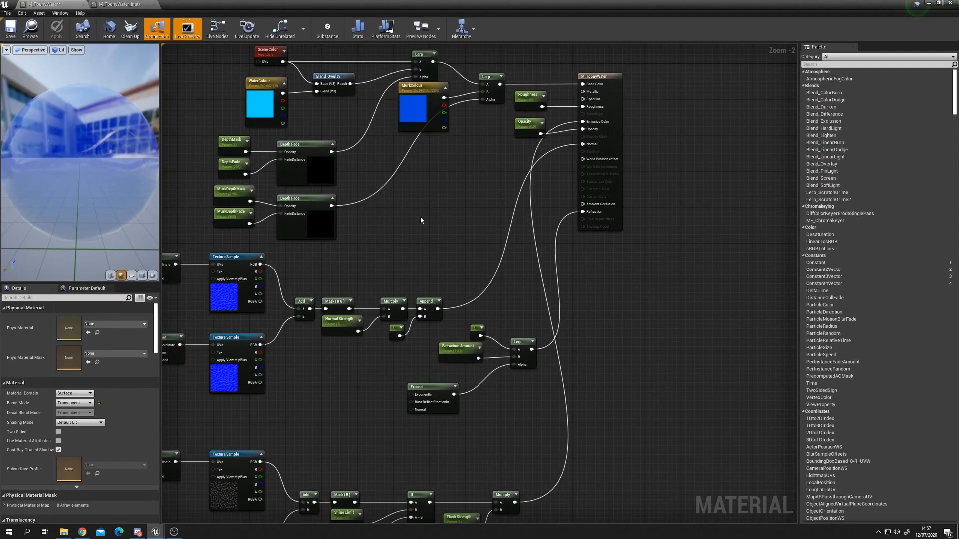
Step: Duplicate the Append node with its constant 1, feed the Mask (R G) output into the copy, and wire it into the Fresnel's Normal input
right_drag(421, 217, 469, 231)
drag(504, 351, 513, 337)
click(490, 349)
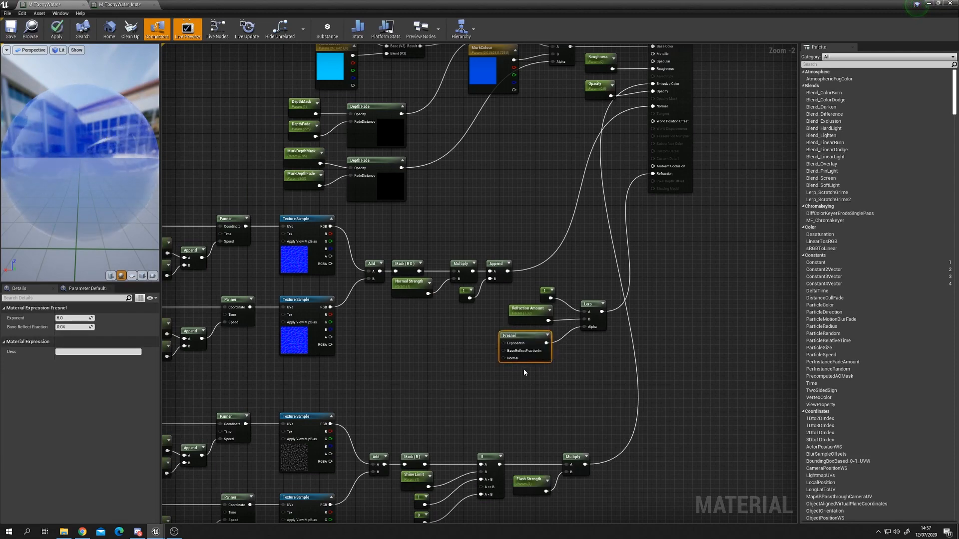
scroll(524, 372, up, 2)
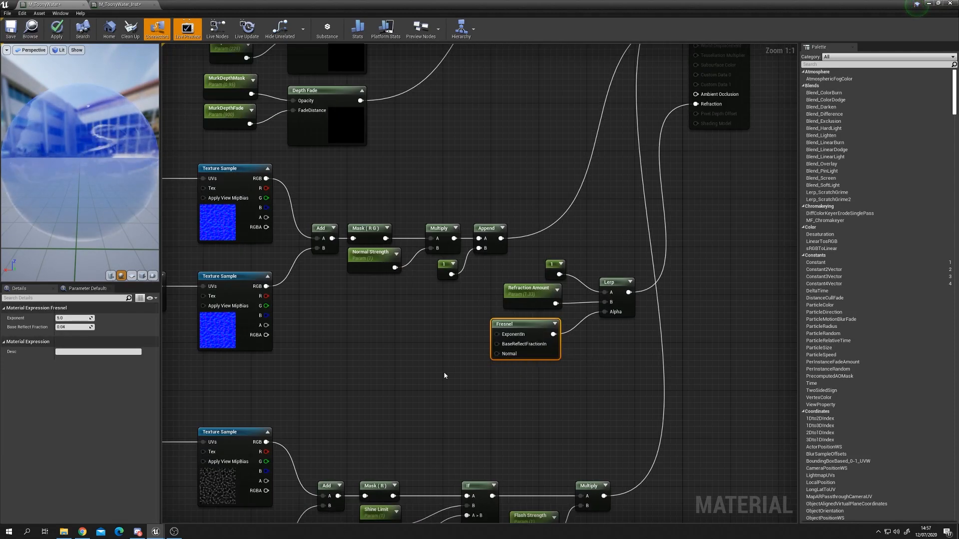
drag(500, 238, 540, 170)
click(370, 256)
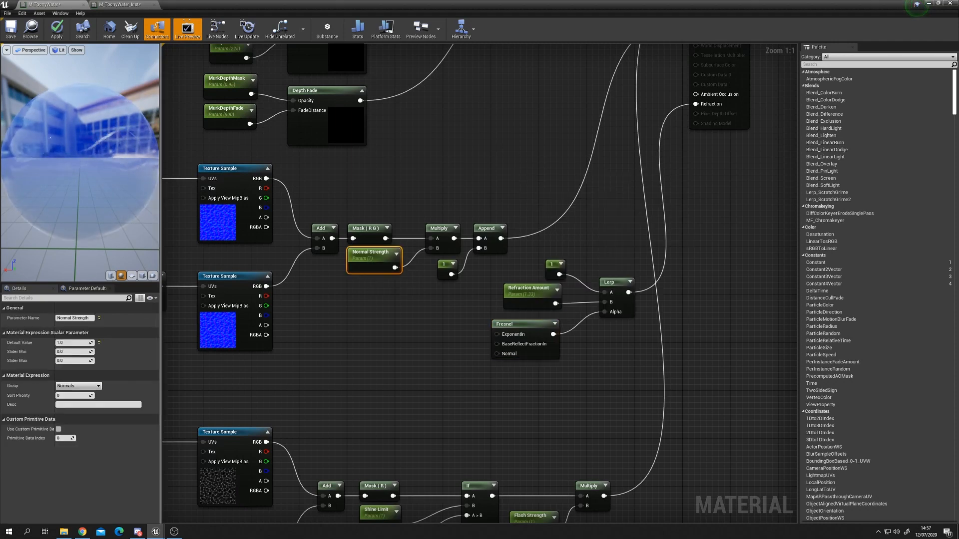
drag(44, 201, 85, 204)
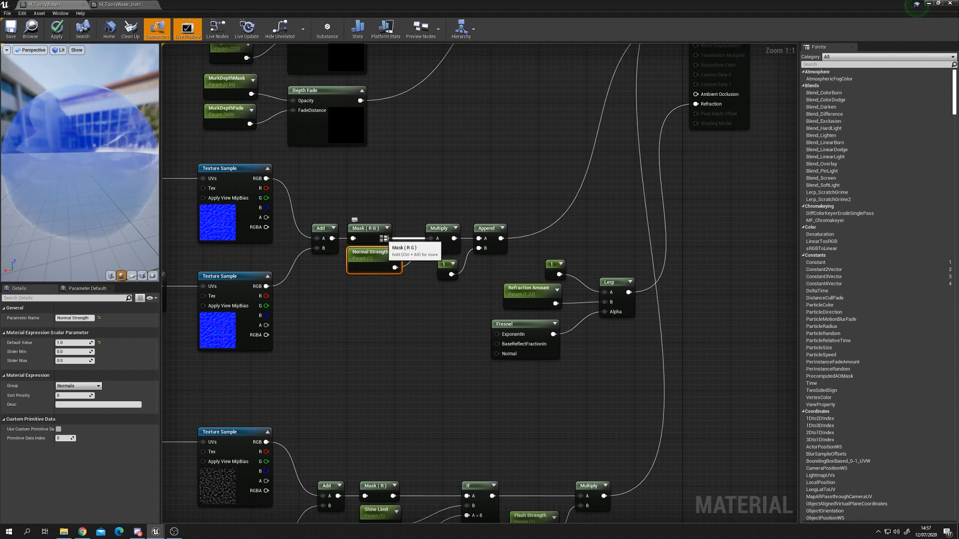
click(495, 249)
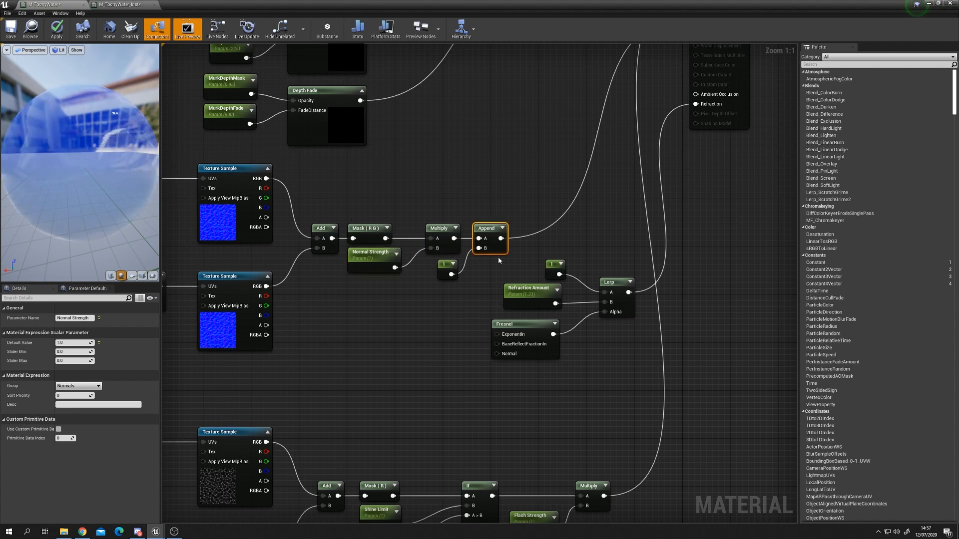
ctrl+click(448, 268)
key(ctrl+c)
key(ctrl+v)
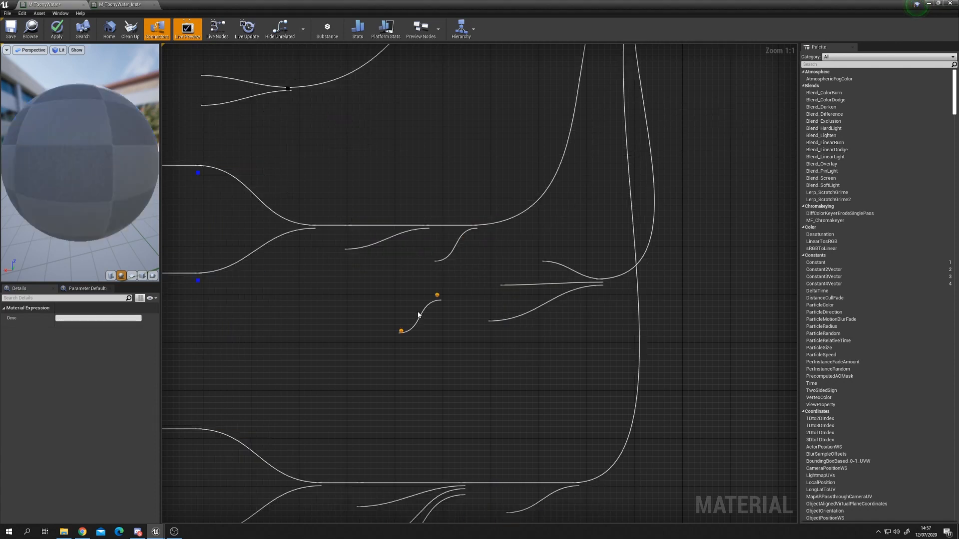
drag(388, 239, 503, 355)
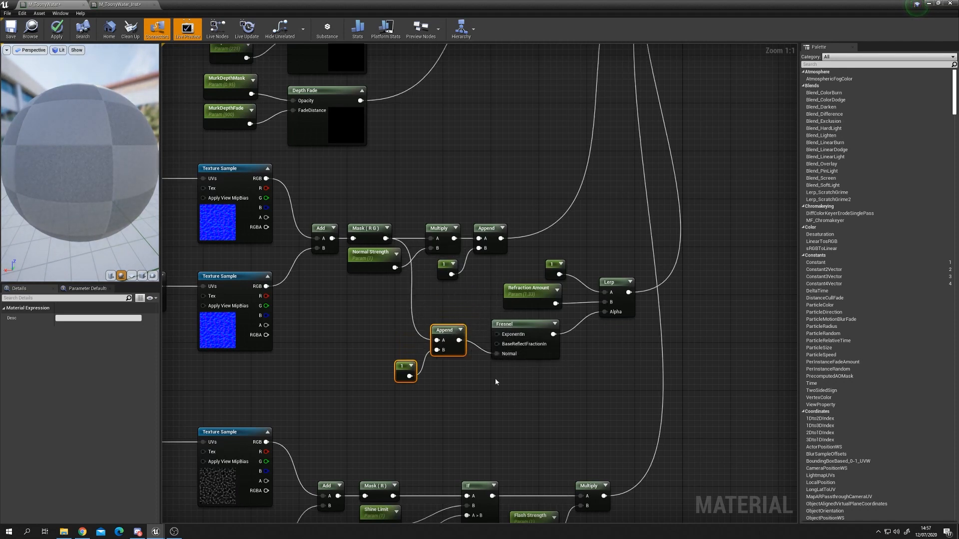
click(451, 327)
drag(441, 328, 448, 341)
click(440, 355)
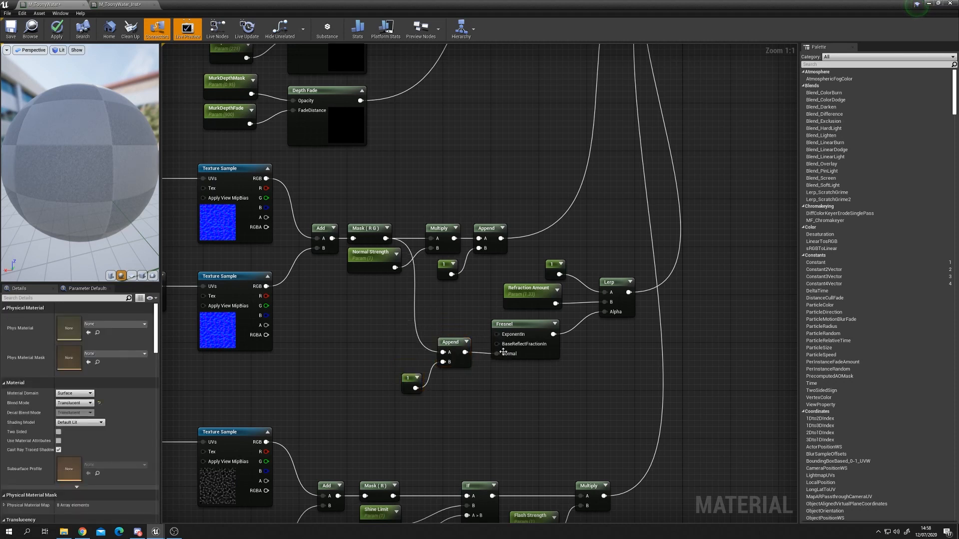
right_drag(609, 333, 564, 365)
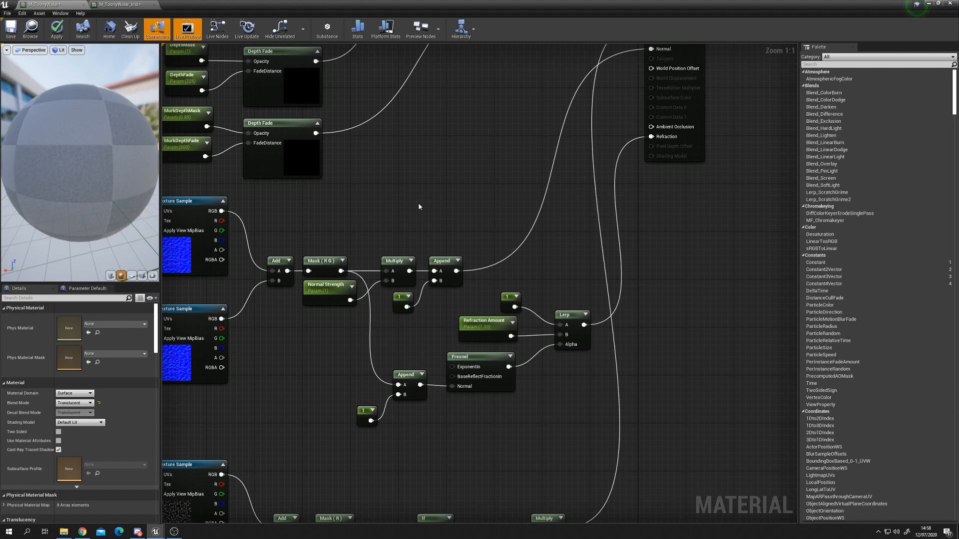
Step: Apply the material changes
right_drag(420, 203, 590, 202)
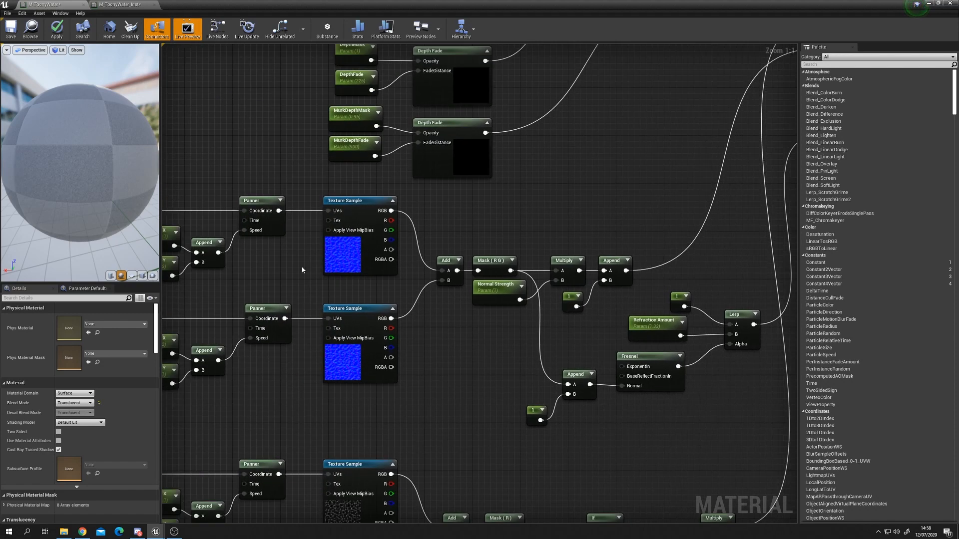
right_drag(260, 306, 442, 310)
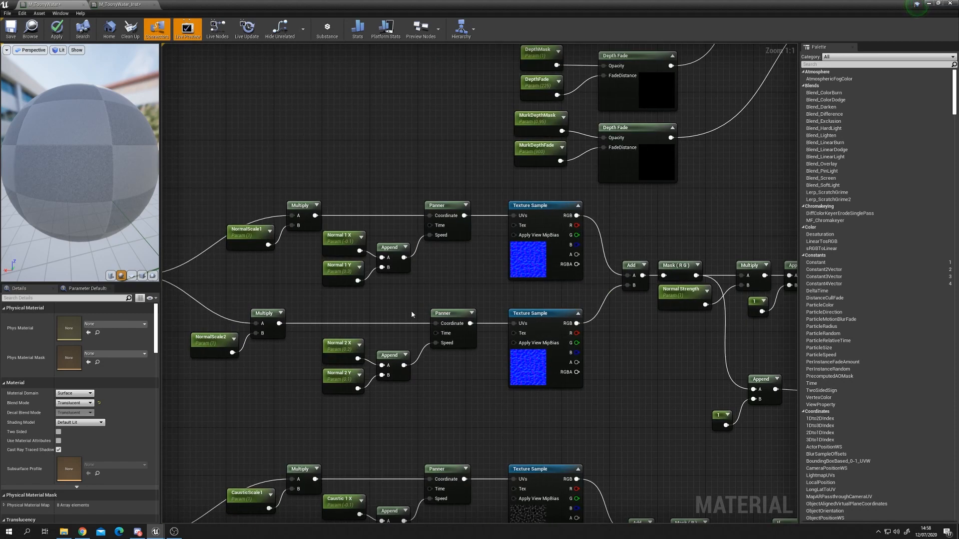
right_drag(366, 307, 452, 314)
right_drag(761, 284, 505, 296)
right_drag(722, 191, 569, 233)
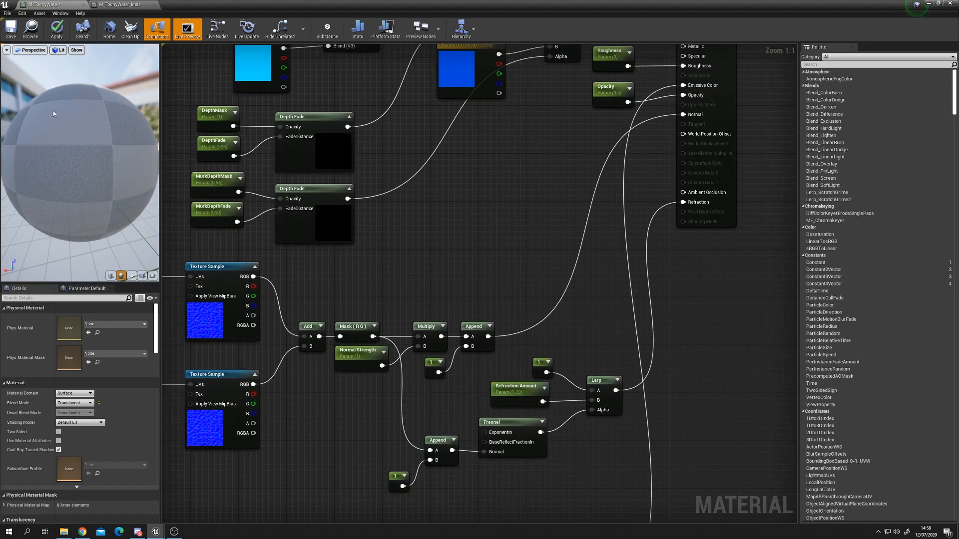
click(59, 31)
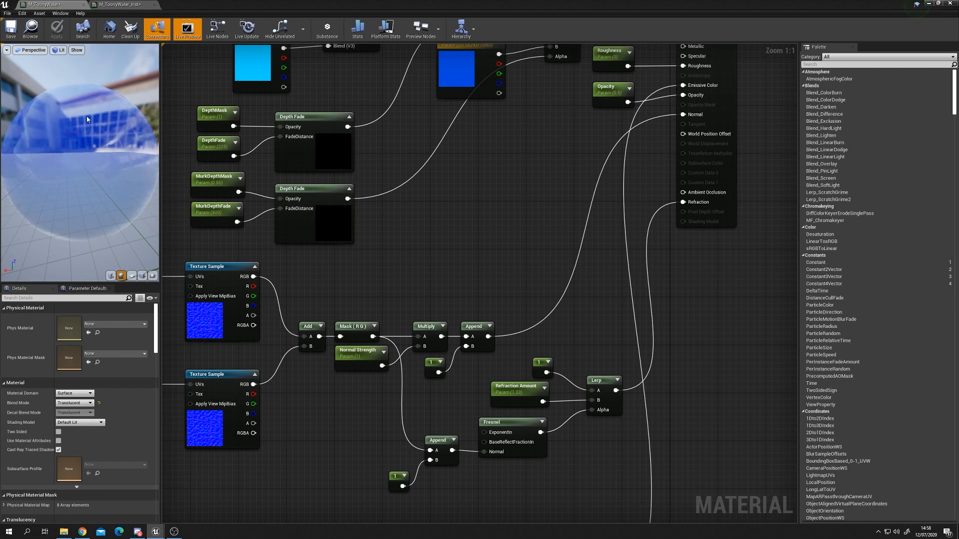
Step: Inspect the material and instance preview spheres from different angles
scroll(100, 122, up, 5)
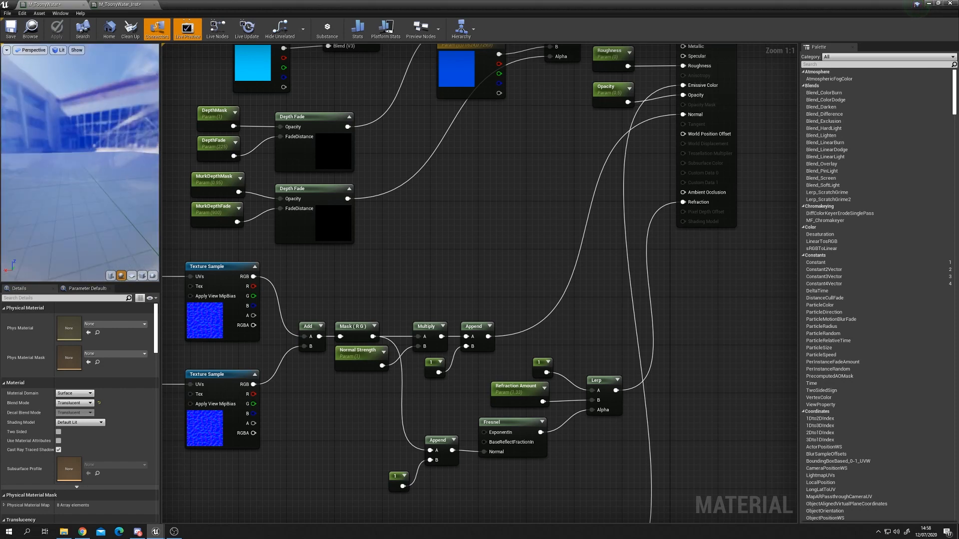
scroll(102, 116, down, 5)
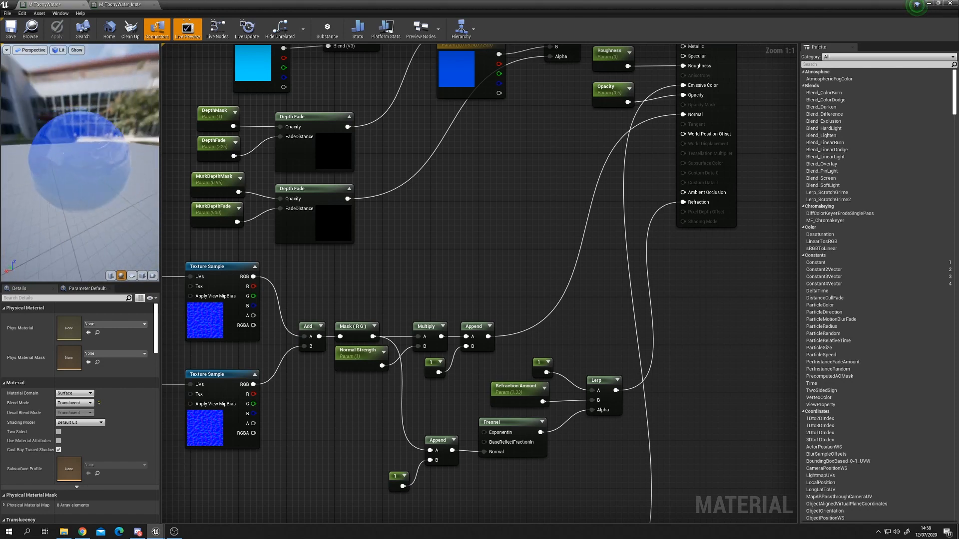
drag(102, 116, 144, 106)
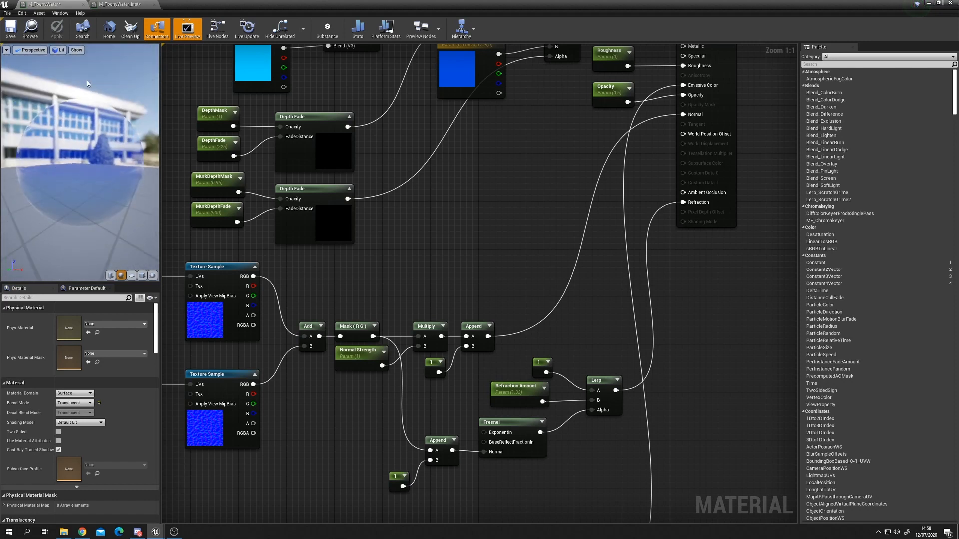
click(121, 4)
drag(278, 280, 400, 299)
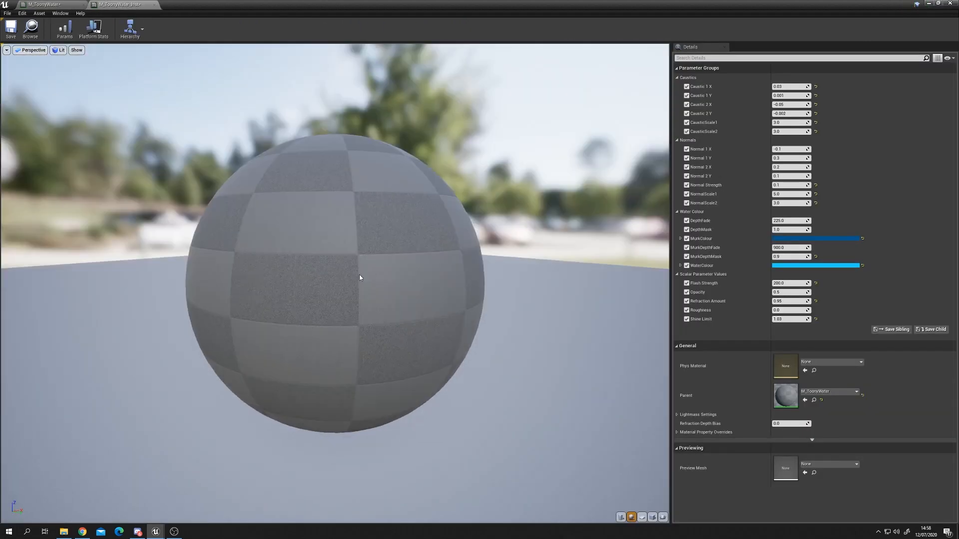
drag(408, 256, 385, 285)
drag(299, 250, 320, 249)
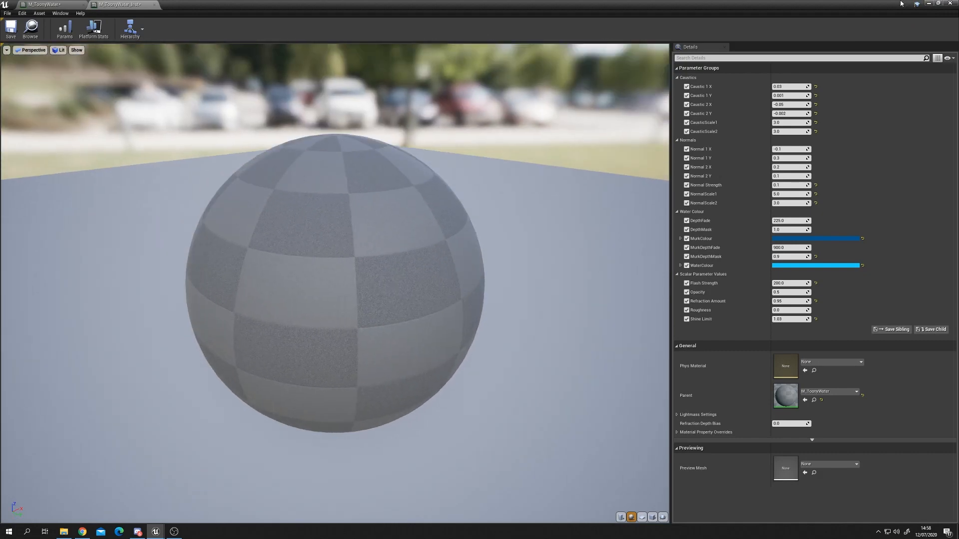
click(929, 3)
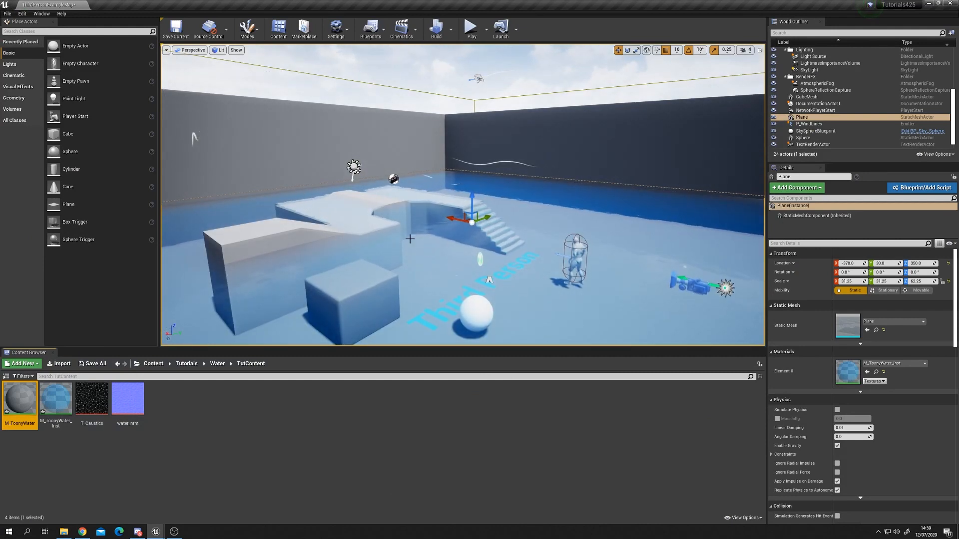
Step: Examine the pool water in the level viewport from several positions
key(w)
right_drag(541, 271, 533, 304)
key(s)
scroll(477, 166, up, 4)
drag(460, 111, 460, 71)
key(s)
right_drag(460, 71, 464, 75)
drag(456, 104, 456, 50)
key(s)
right_drag(456, 50, 475, 49)
key(w)
drag(426, 92, 417, 139)
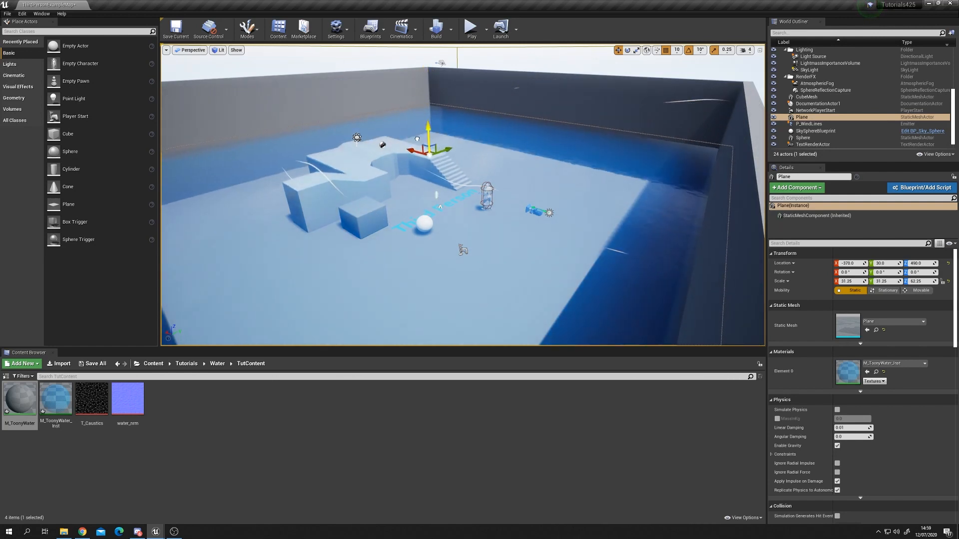
drag(412, 139, 410, 129)
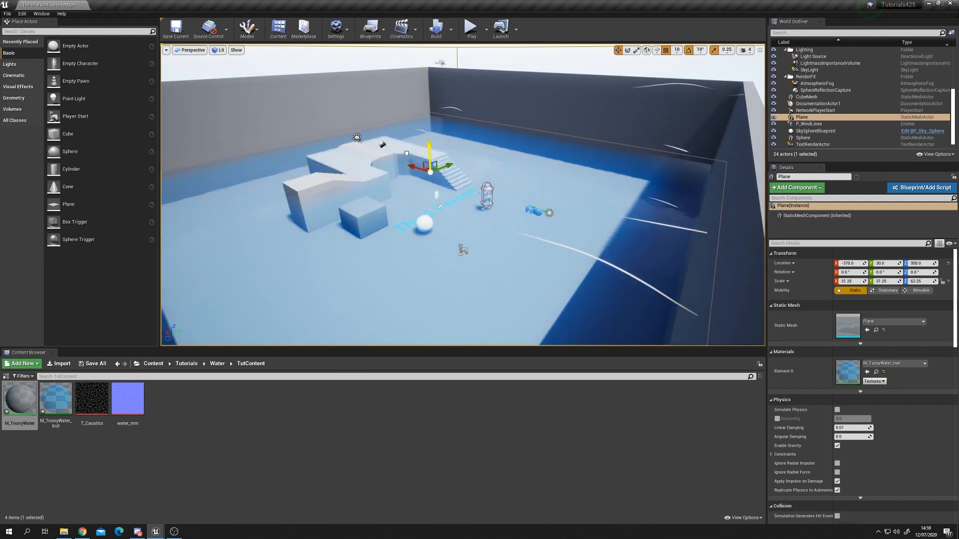
scroll(440, 201, up, 5)
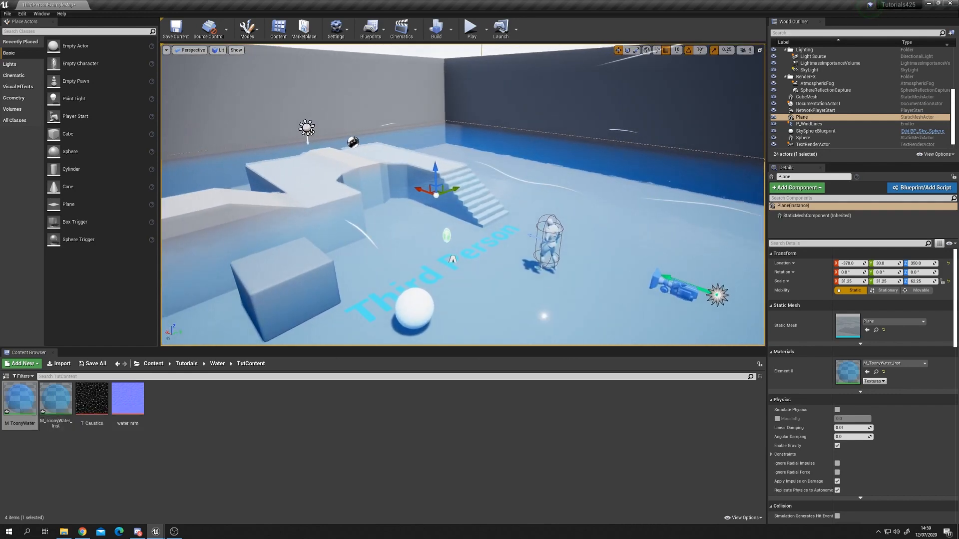
mouse_move(450, 200)
right_down()
mouse_move(419, 200)
mouse_move(434, 200)
right_up()
Step: Open the M_ToonyWater_Inst instance and set its Opacity to 1.0
click(58, 408)
double_click(58, 408)
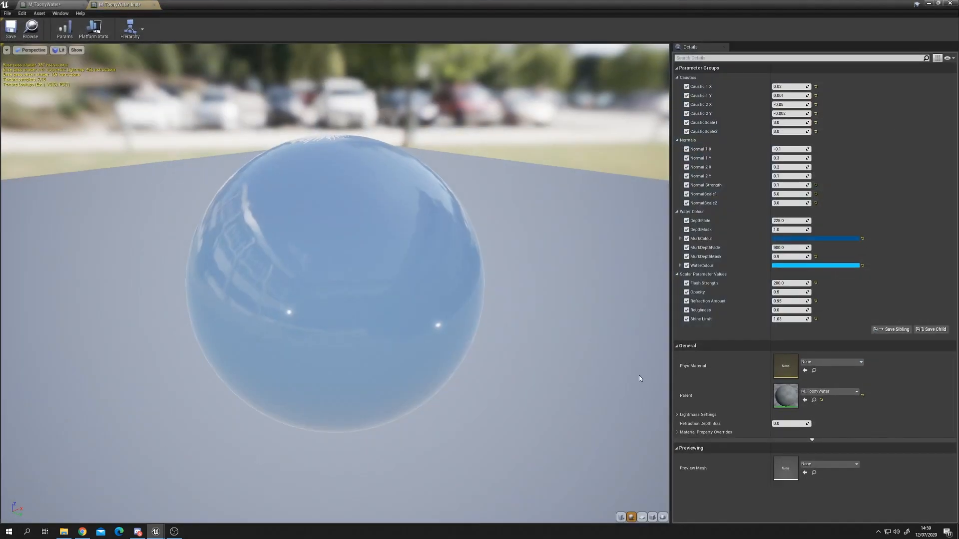
click(781, 293)
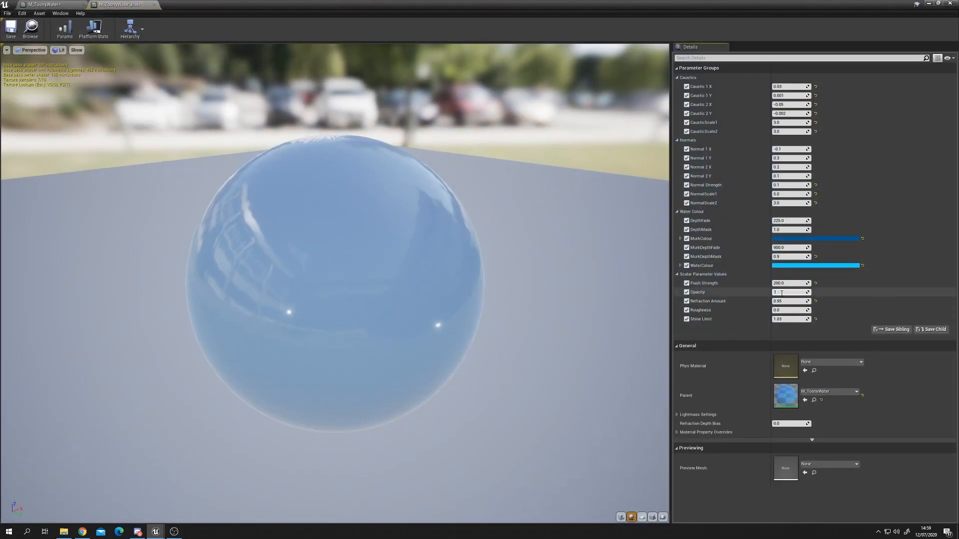
key(Return)
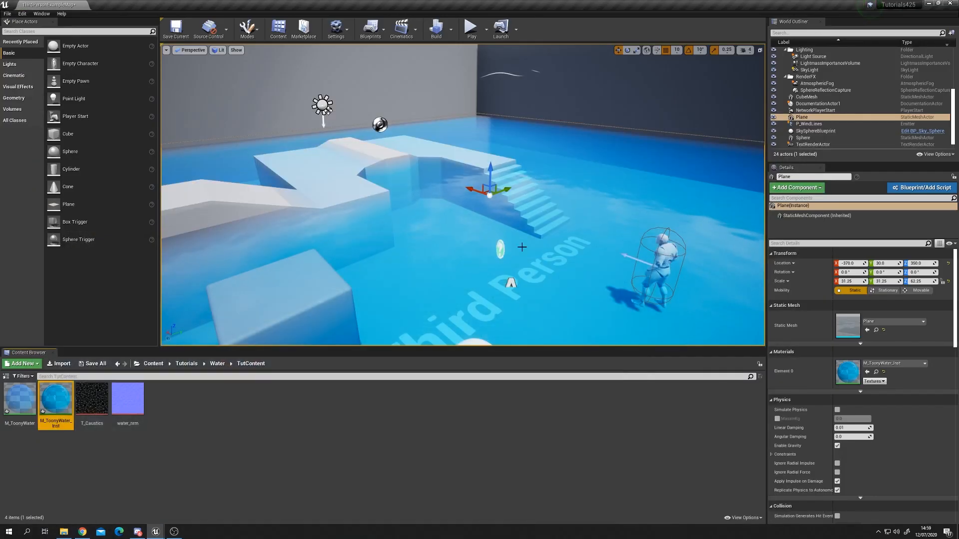
Step: Examine the more opaque water in the level viewport
right_drag(471, 219, 471, 218)
right_drag(509, 132, 508, 132)
key(w)
drag(509, 132, 508, 128)
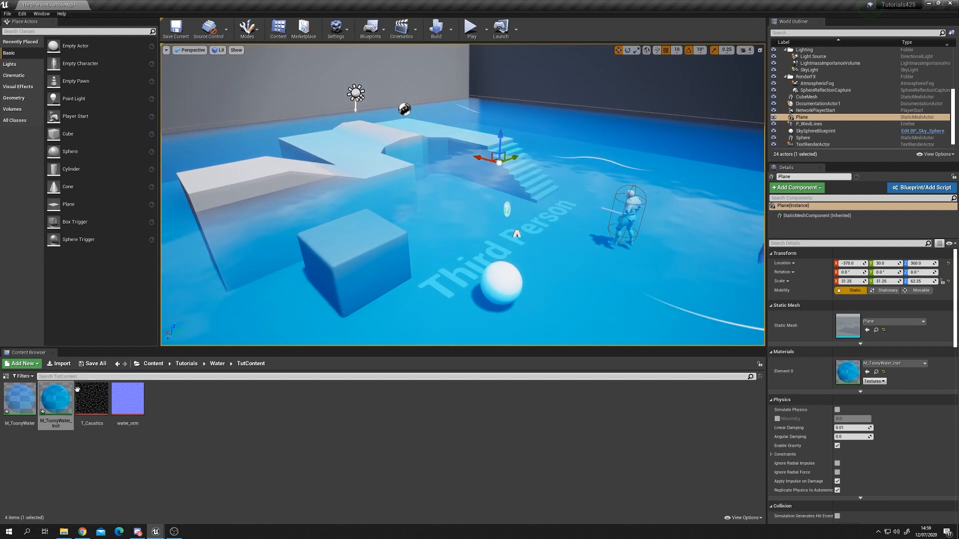
Step: Reopen the instance, set its Opacity to 0.9, and minimize the instance window
double_click(46, 410)
drag(750, 5, 742, 117)
click(872, 409)
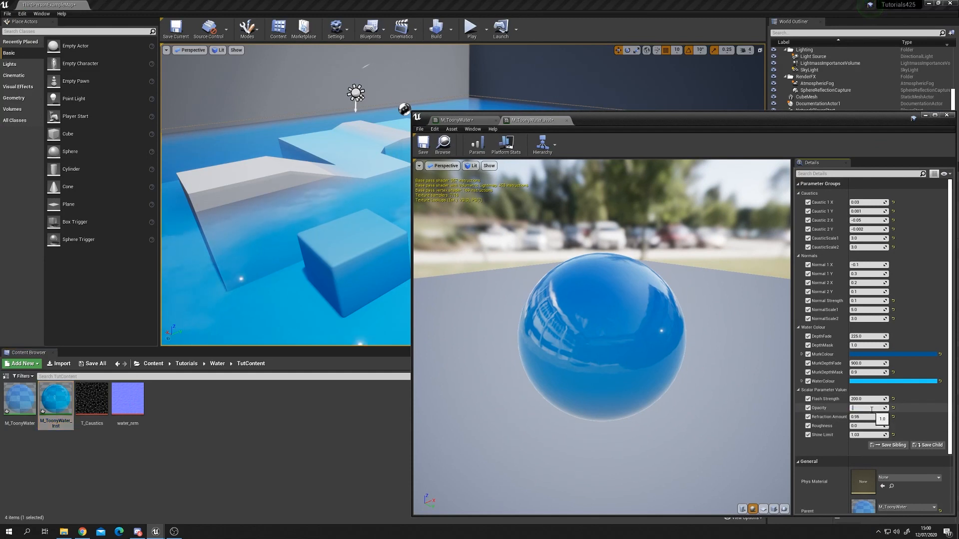
key(Return)
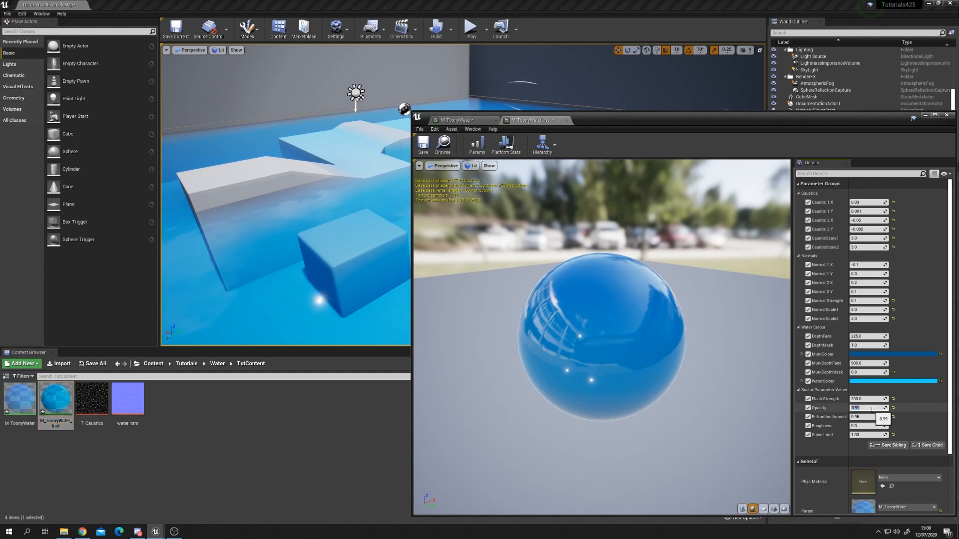
key(Return)
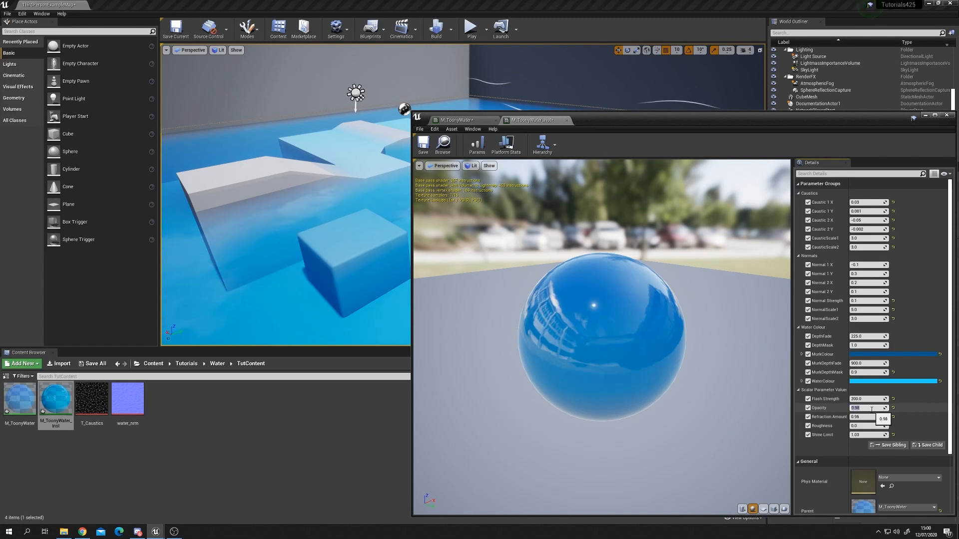
text(.97)
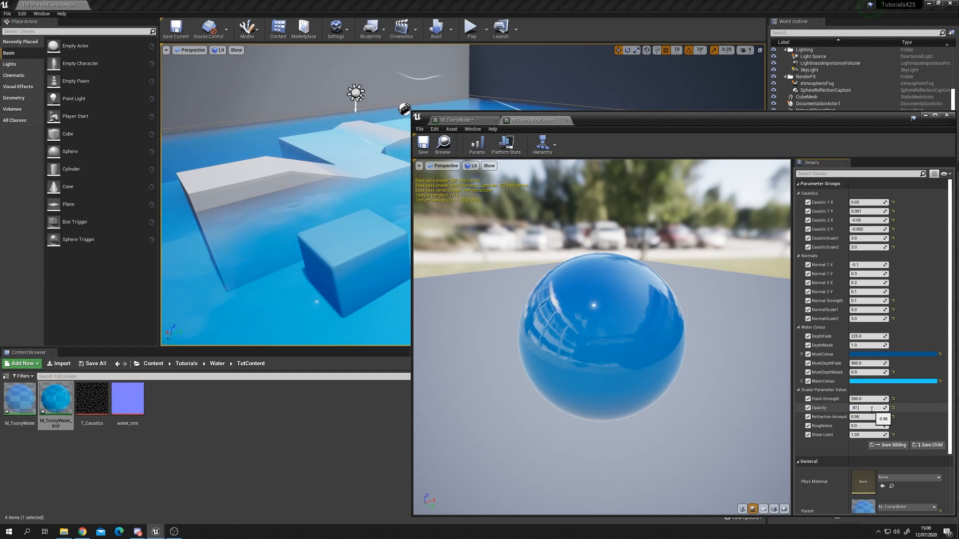
text(..9)
key(Return)
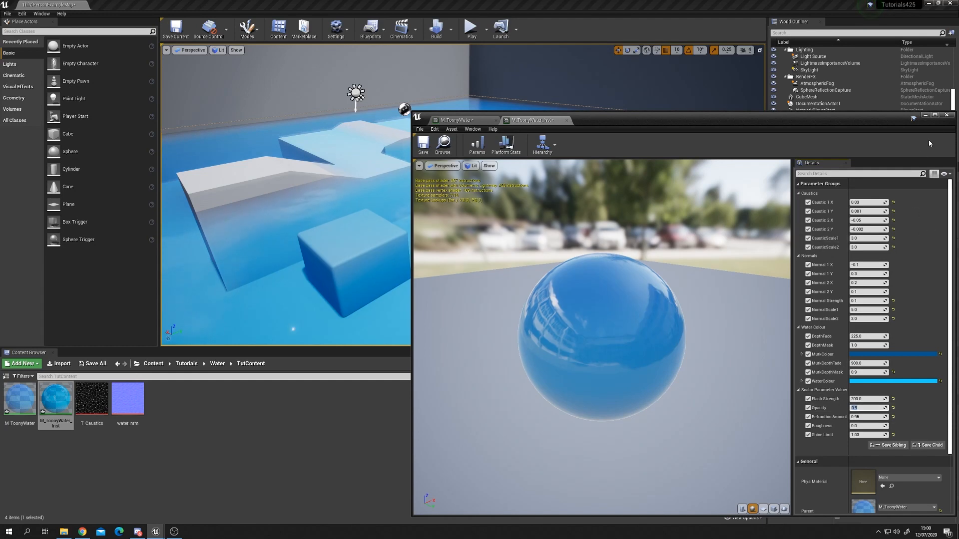
click(926, 116)
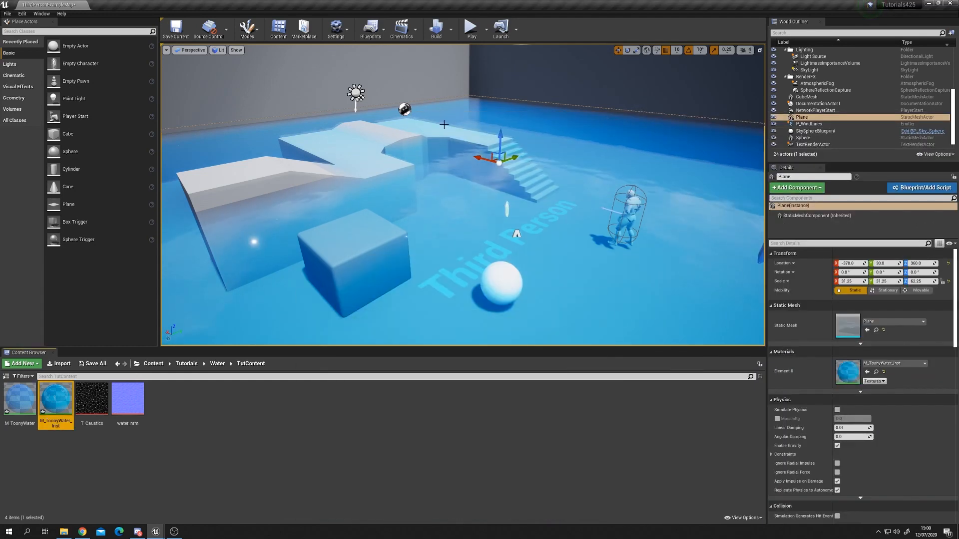
Step: Fly around the level viewport to examine the pool water from different heights and angles
right_drag(360, 133, 554, 150)
right_drag(478, 266, 615, 239)
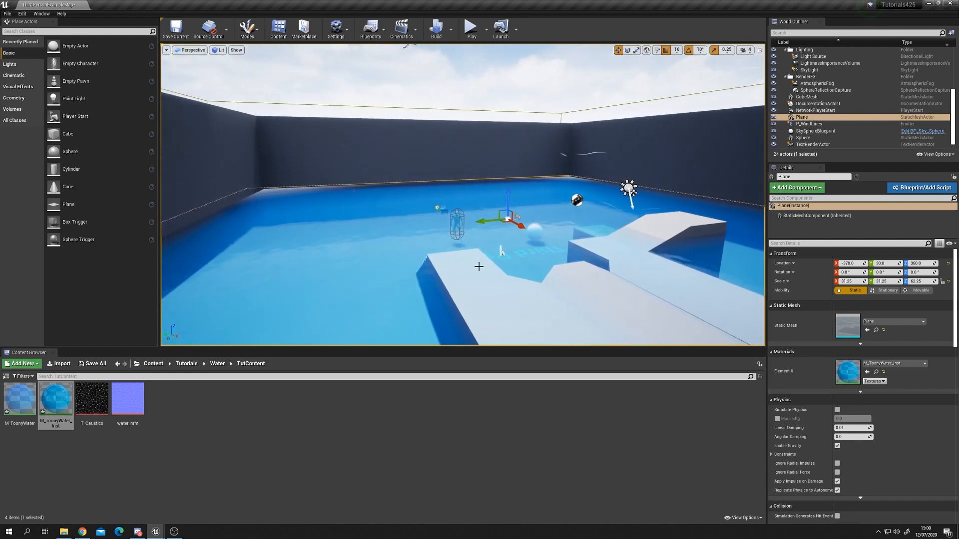
right_drag(521, 244, 699, 250)
right_drag(493, 182, 489, 149)
drag(450, 143, 461, 86)
mouse_move(460, 86)
right_down()
mouse_move(461, 70)
mouse_move(461, 87)
right_up()
key(s)
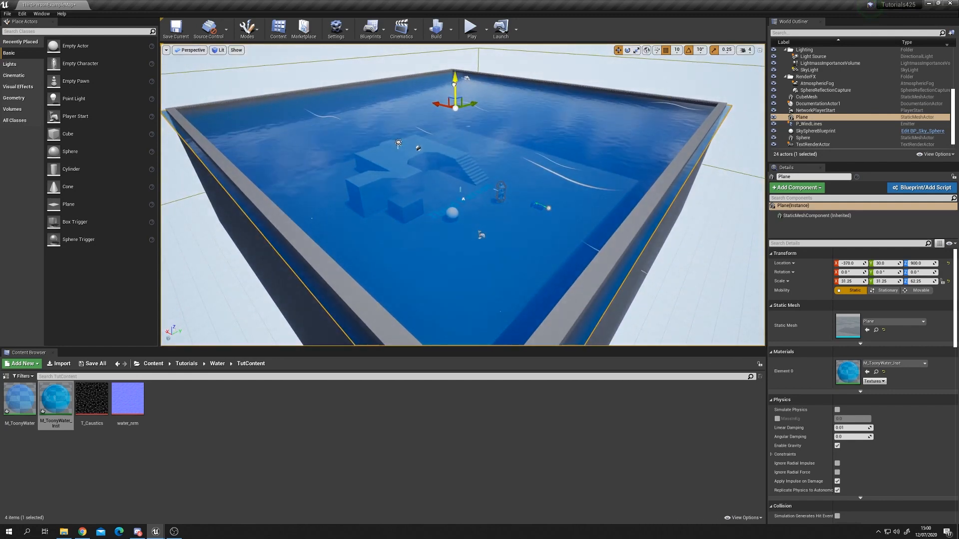
drag(454, 84, 464, 177)
right_drag(465, 177, 504, 205)
key(w)
key(s)
drag(433, 158, 423, 84)
key(f)
key(s)
right_drag(422, 84, 404, 67)
key(w)
key(s)
mouse_move(547, 185)
right_down()
mouse_move(554, 192)
mouse_move(547, 185)
right_up()
key(s)
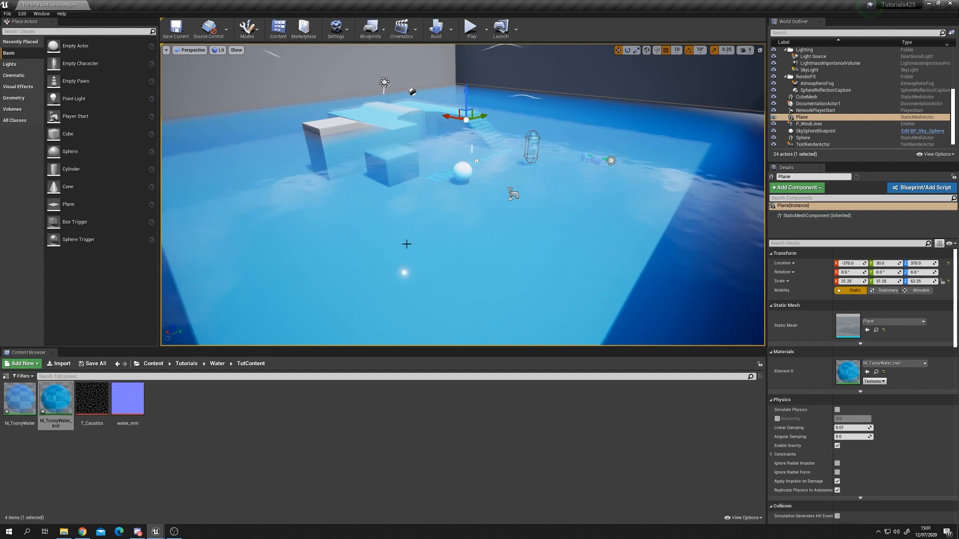
right_drag(407, 241, 382, 240)
key(w)
key(s)
right_drag(440, 284, 647, 272)
key(w)
key(a)
key(d)
key(d)
key(a)
key(a)
key(d)
key(s)
key(w)
right_drag(382, 260, 391, 260)
key(s)
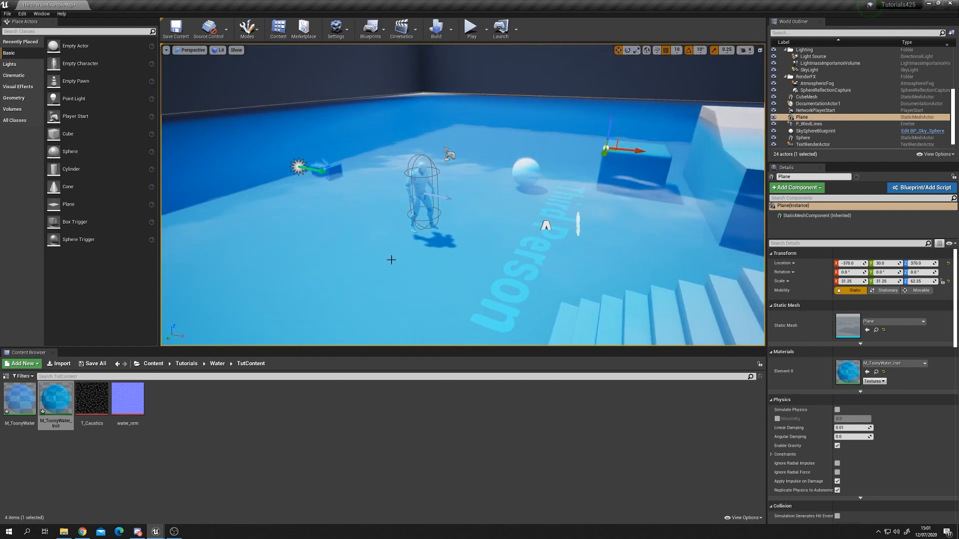
right_drag(450, 272, 433, 265)
key(d)
key(s)
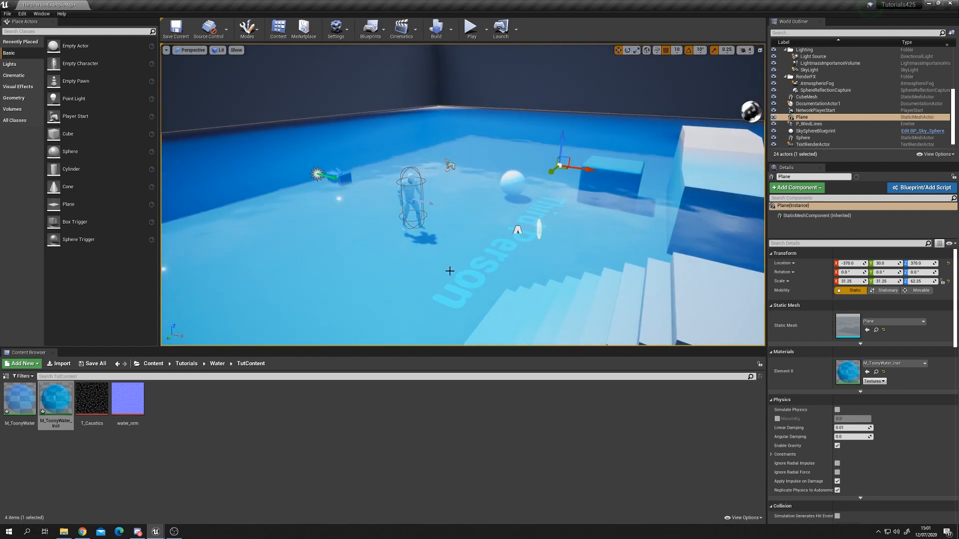